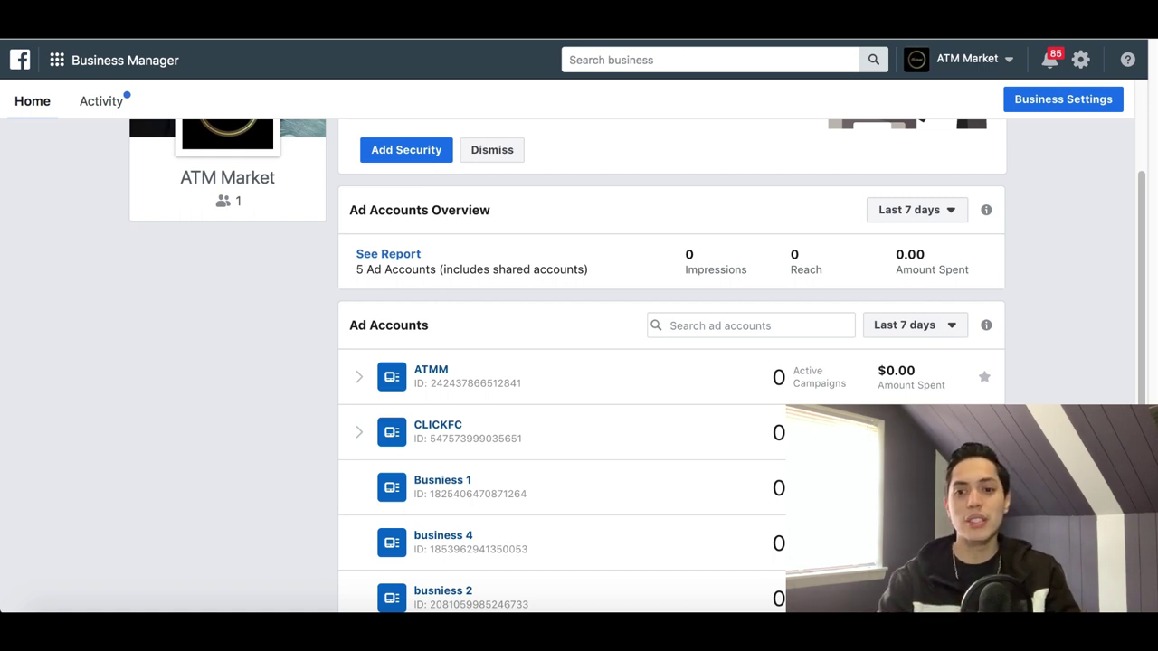
# Step: Look over the business home page, including the ad accounts overview and the list of ad accounts
pyautogui.scroll(3, 853, 370)
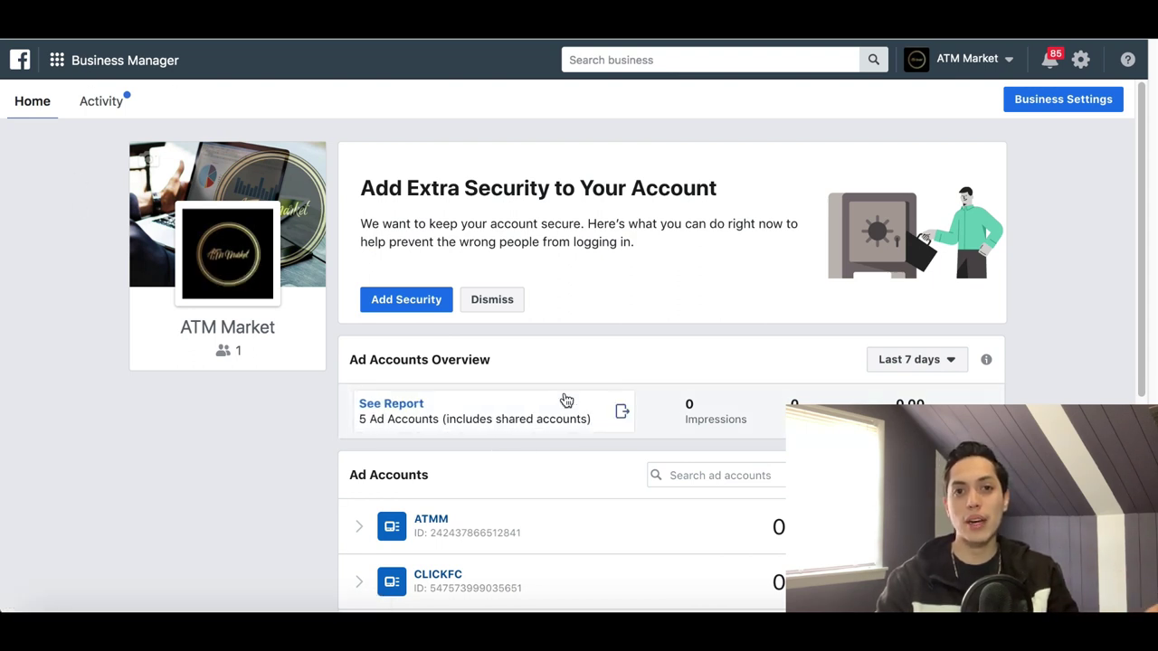
pyautogui.scroll(-2, 509, 489)
pyautogui.scroll(2, 509, 452)
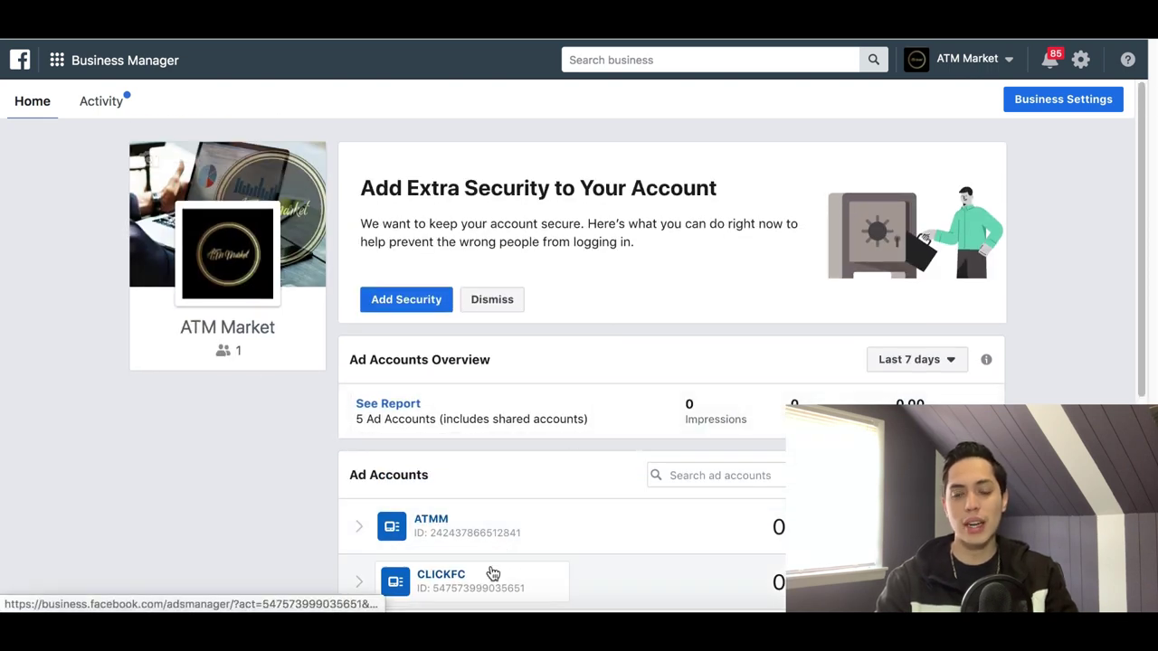
pyautogui.scroll(-1, 489, 570)
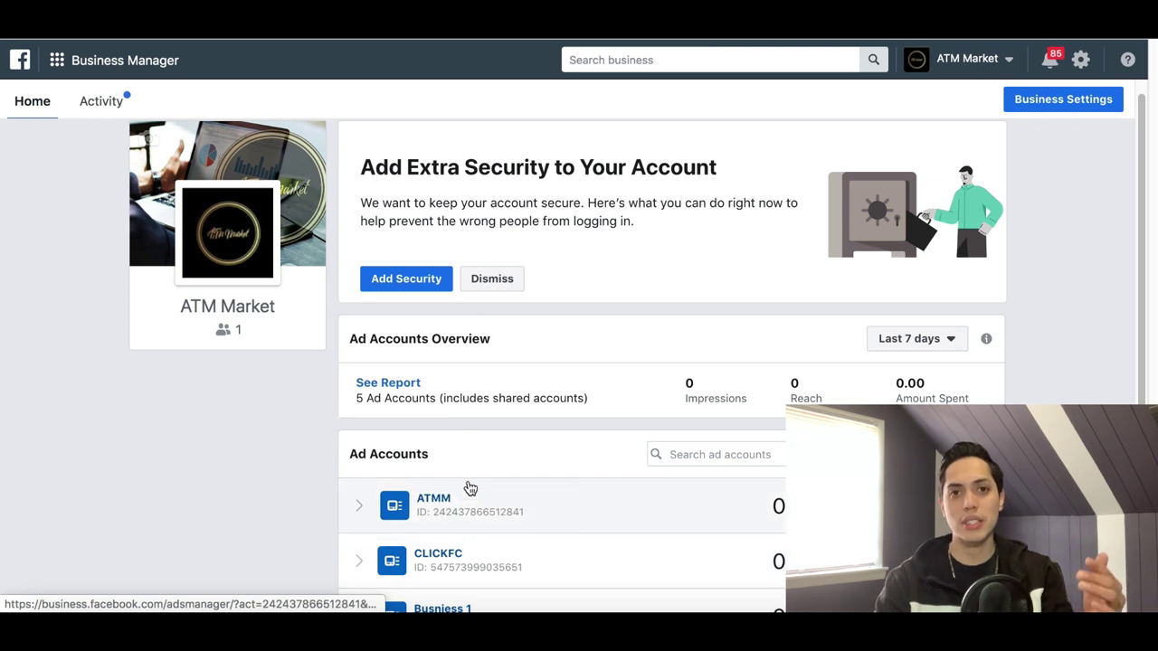
pyautogui.scroll(1, 469, 497)
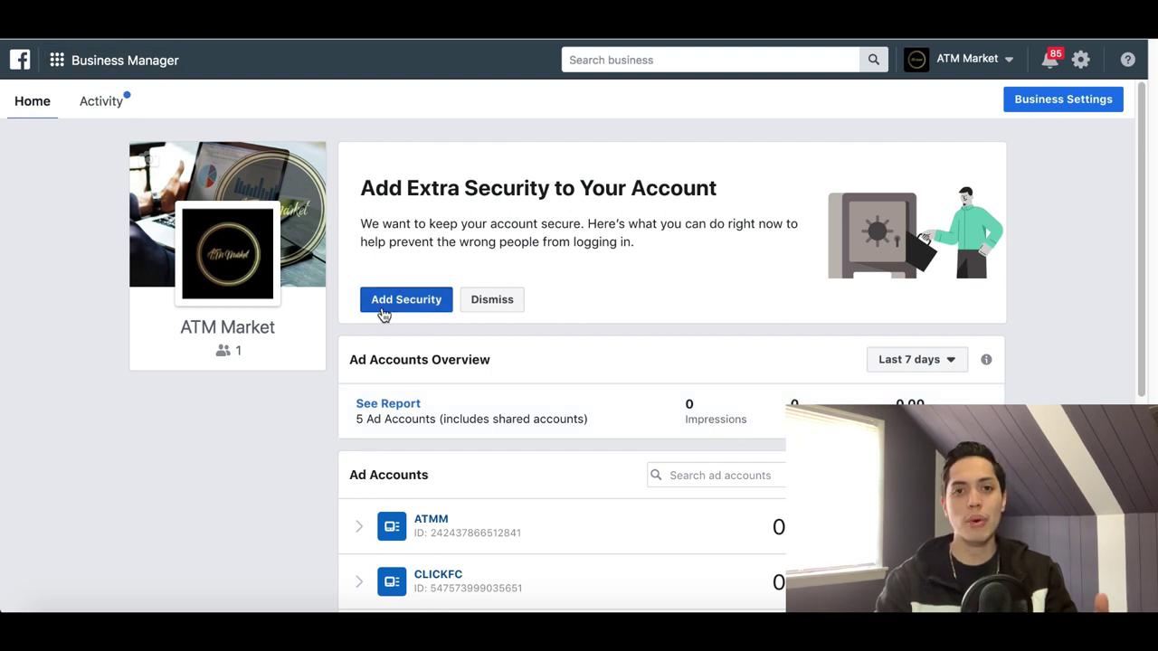
pyautogui.scroll(-1, 162, 452)
pyautogui.scroll(-3, 163, 452)
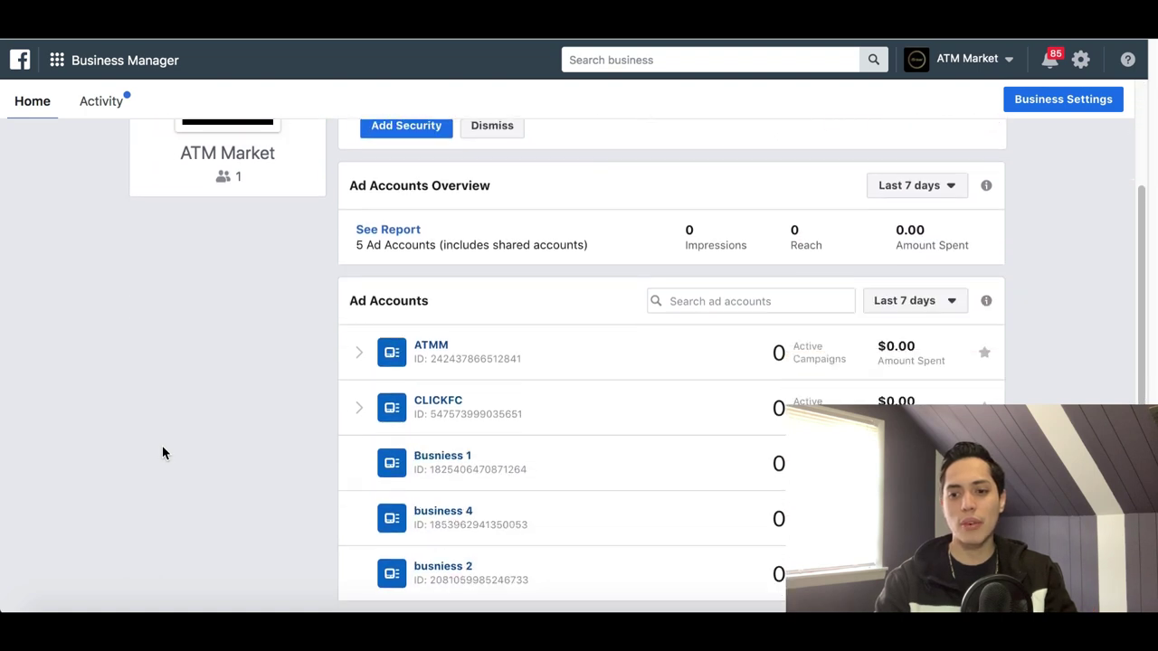
pyautogui.scroll(-2, 258, 488)
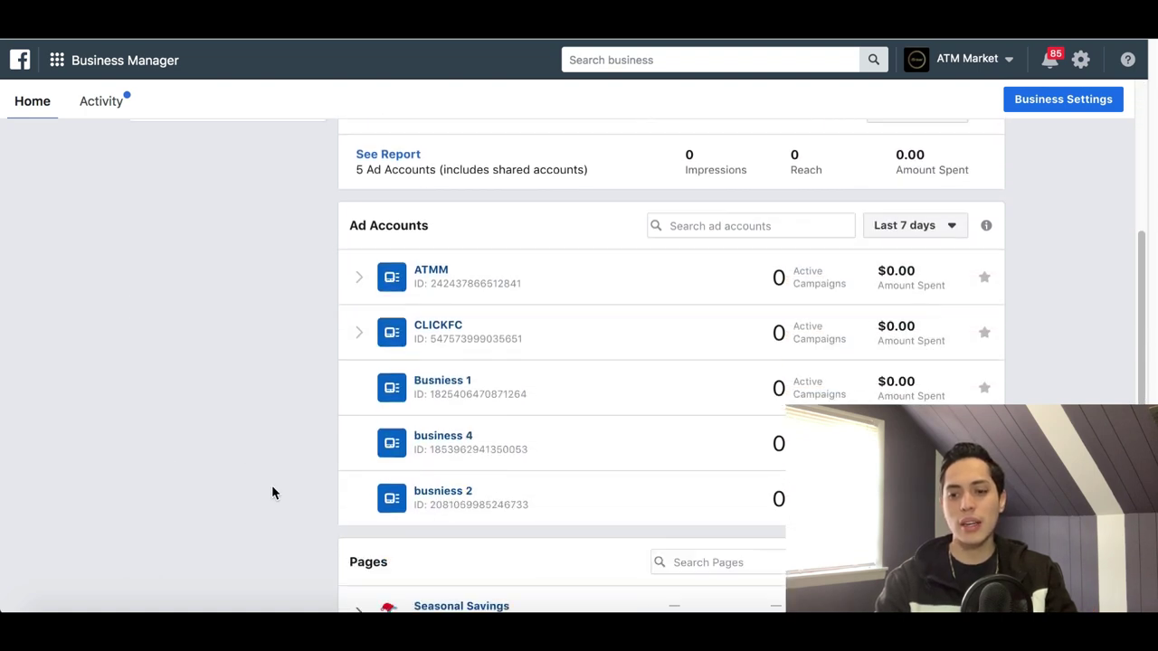
# Step: Open the business 4 ad account and start creating a new campaign in it
pyautogui.click(452, 438)
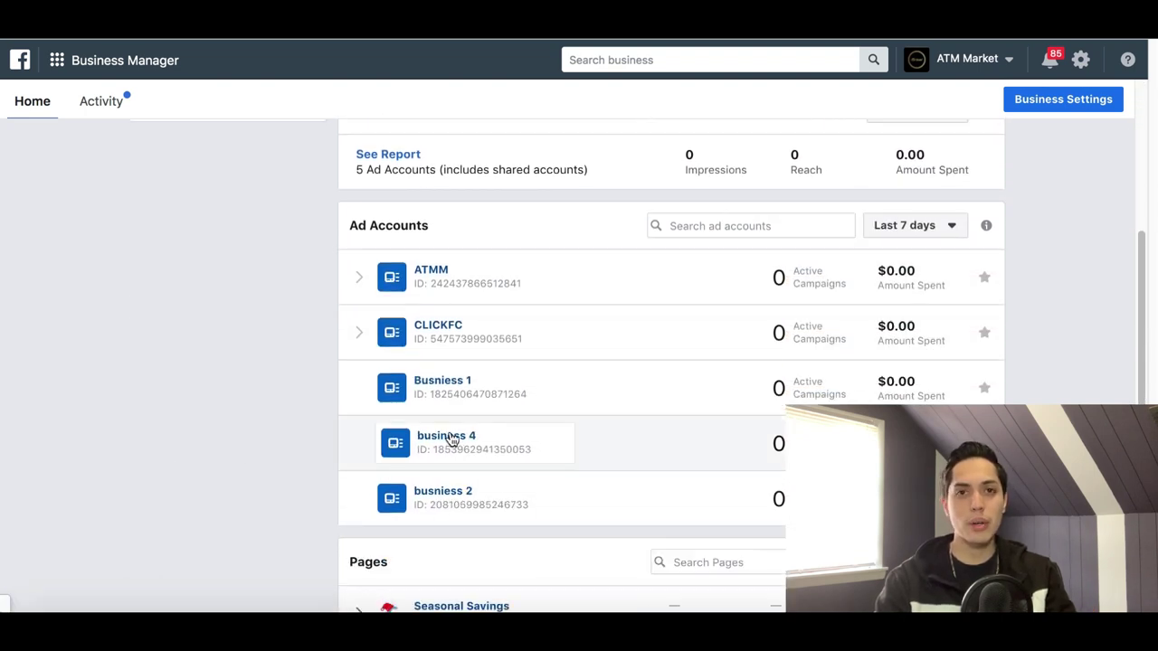
pyautogui.click(416, 284)
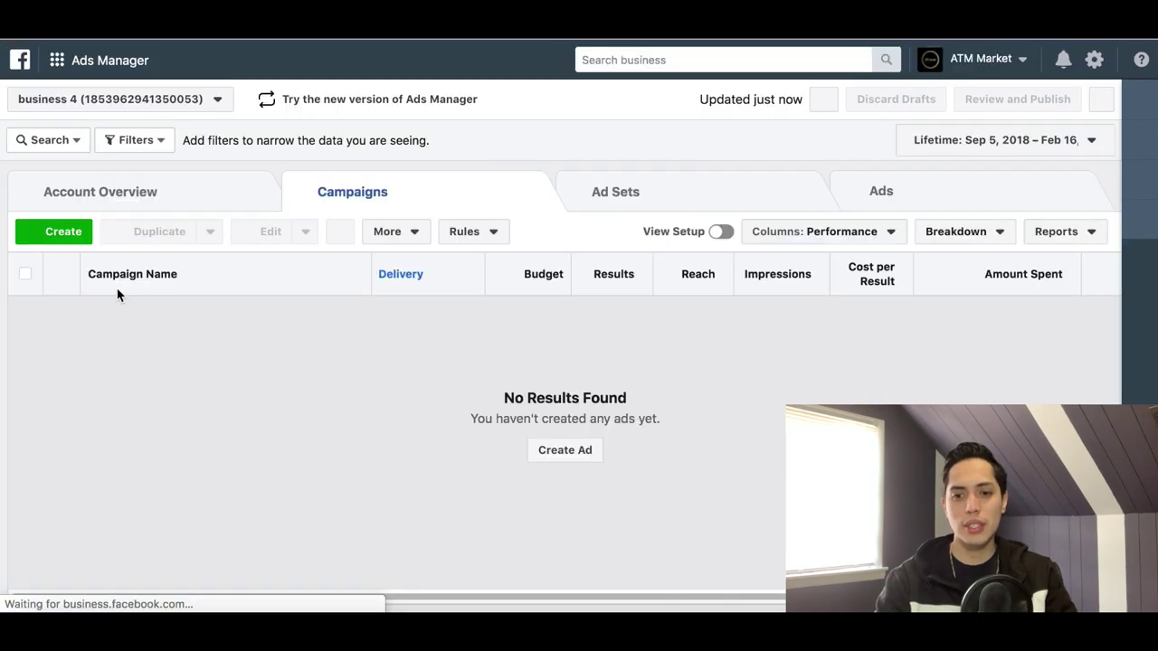
pyautogui.click(51, 235)
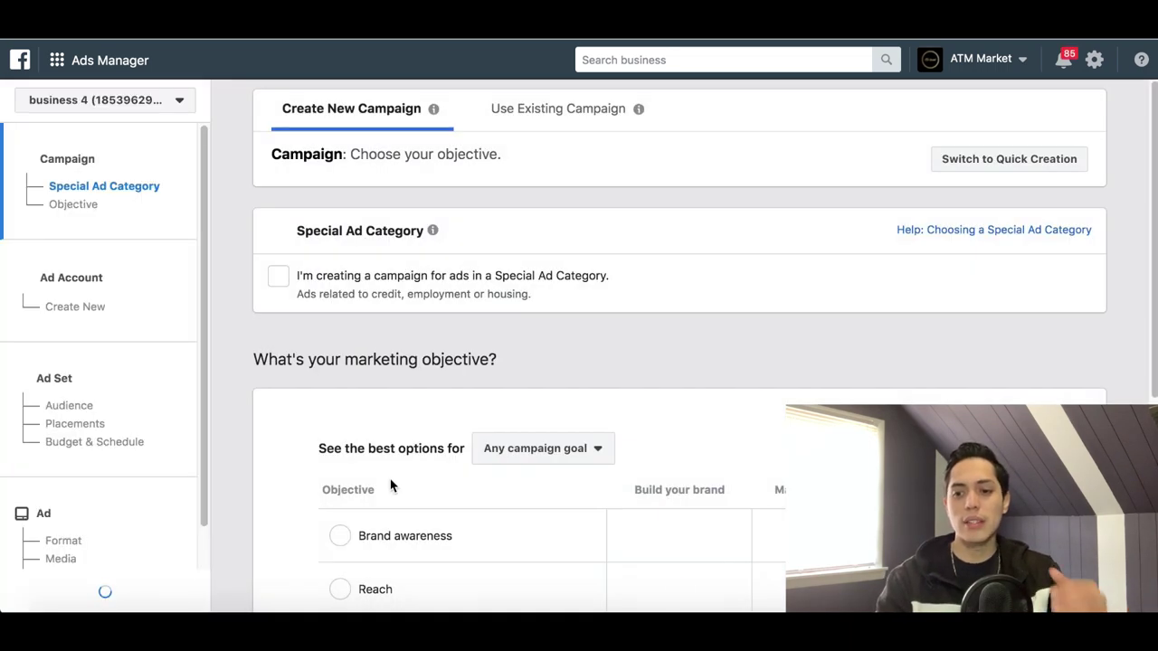
# Step: Review the available marketing objectives and the campaign goals each one supports, from brand awareness to lead generation
pyautogui.scroll(-2, 391, 487)
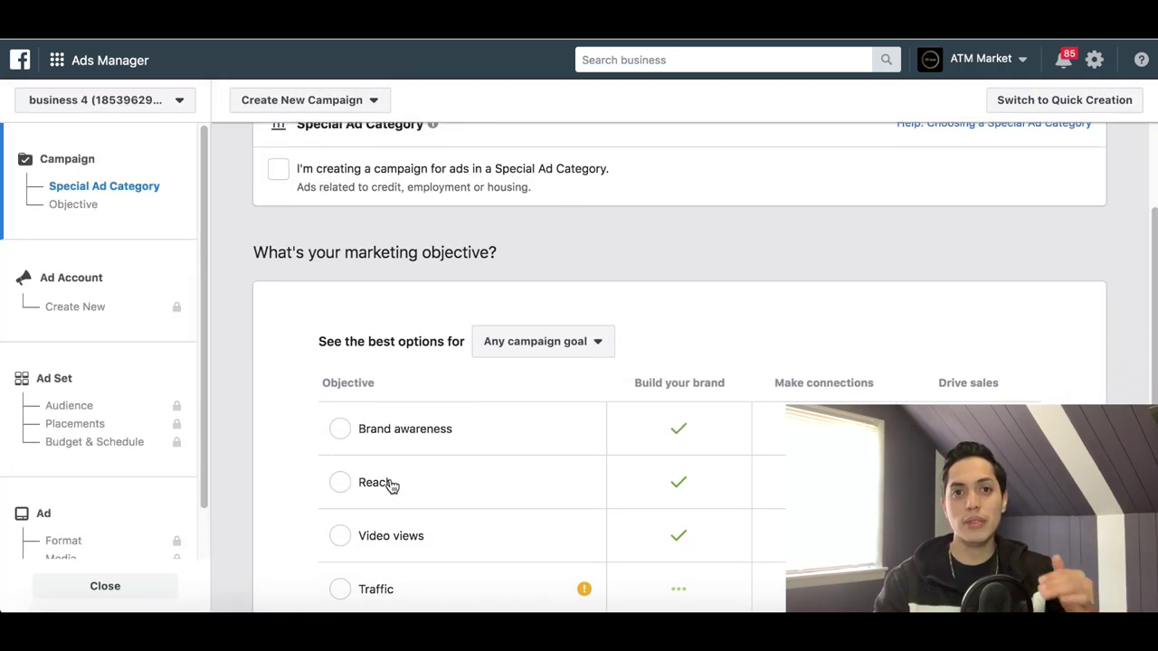
pyautogui.scroll(1, 391, 482)
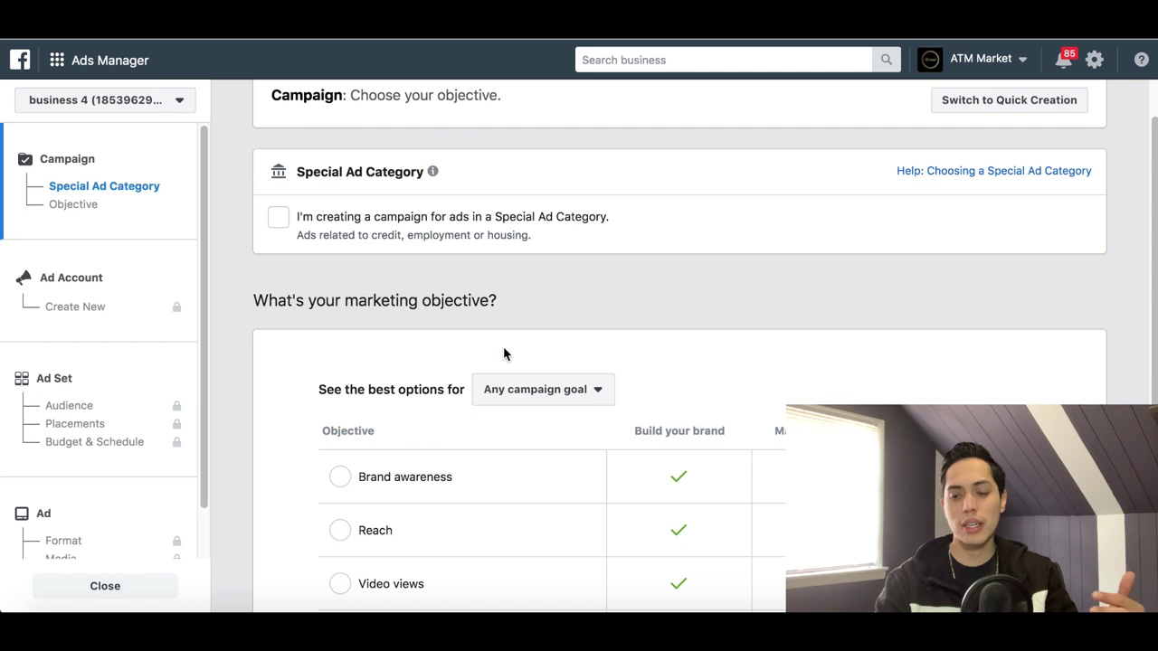
pyautogui.scroll(-3, 447, 444)
pyautogui.scroll(-1, 447, 449)
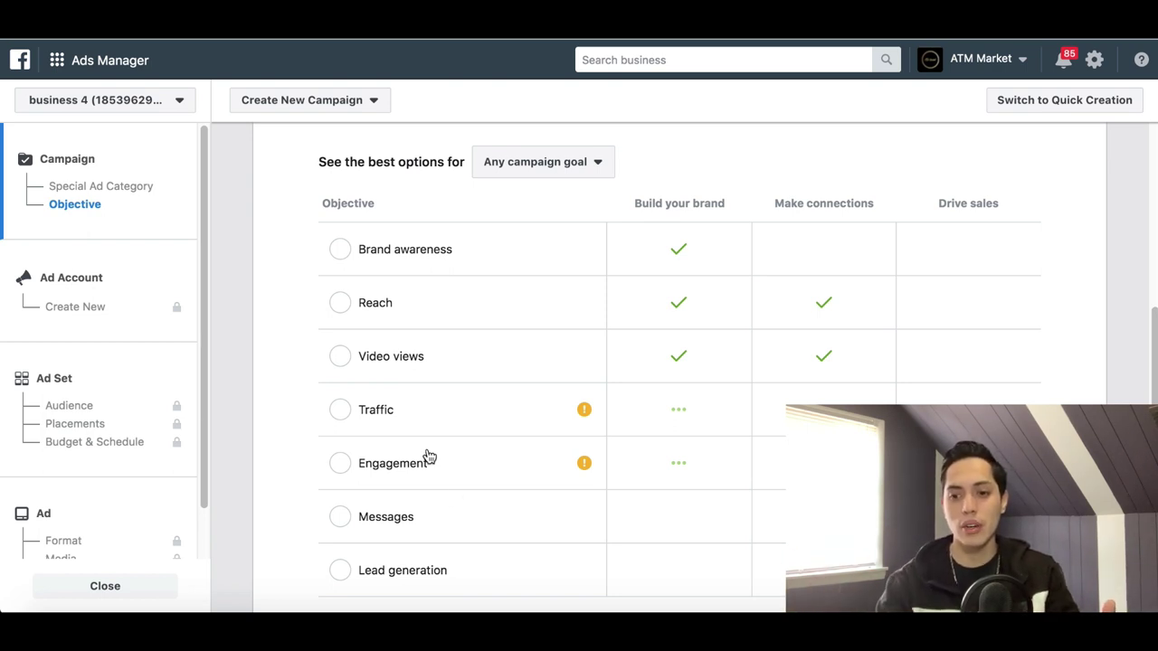
pyautogui.scroll(-1, 456, 492)
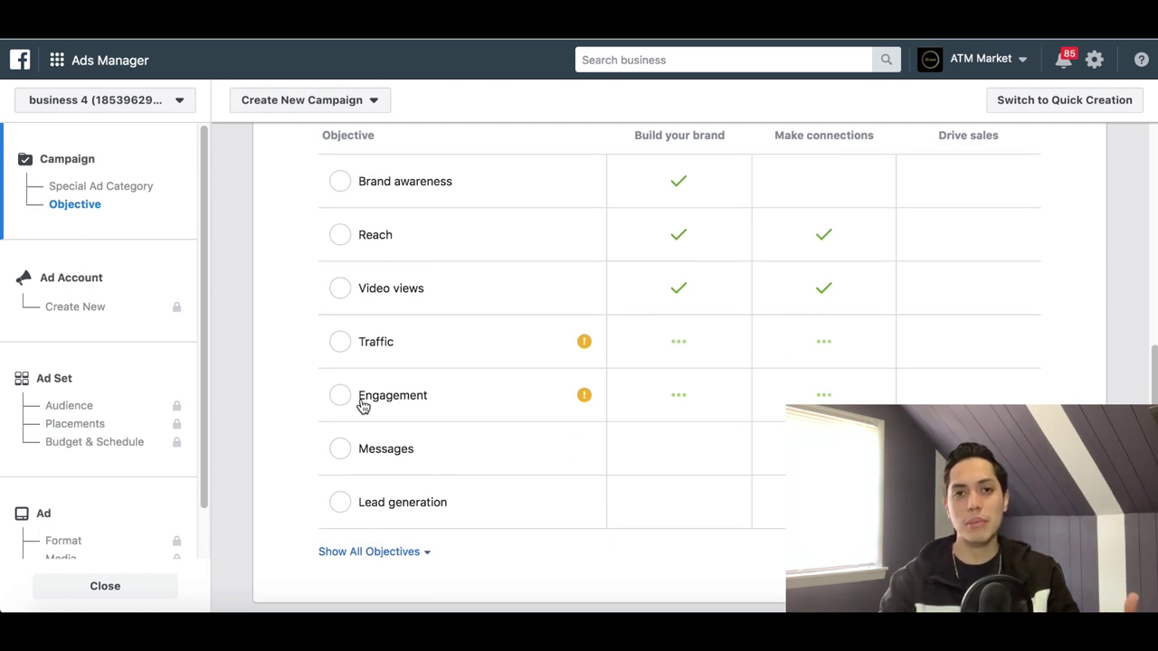
pyautogui.scroll(1, 363, 404)
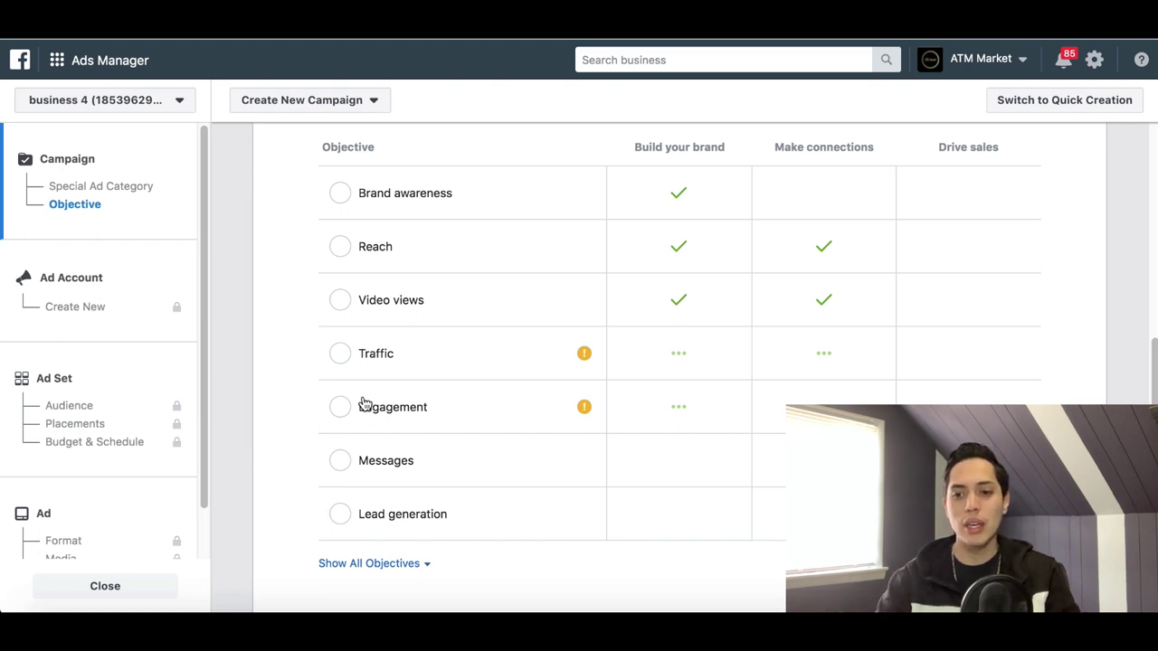
pyautogui.scroll(2, 361, 404)
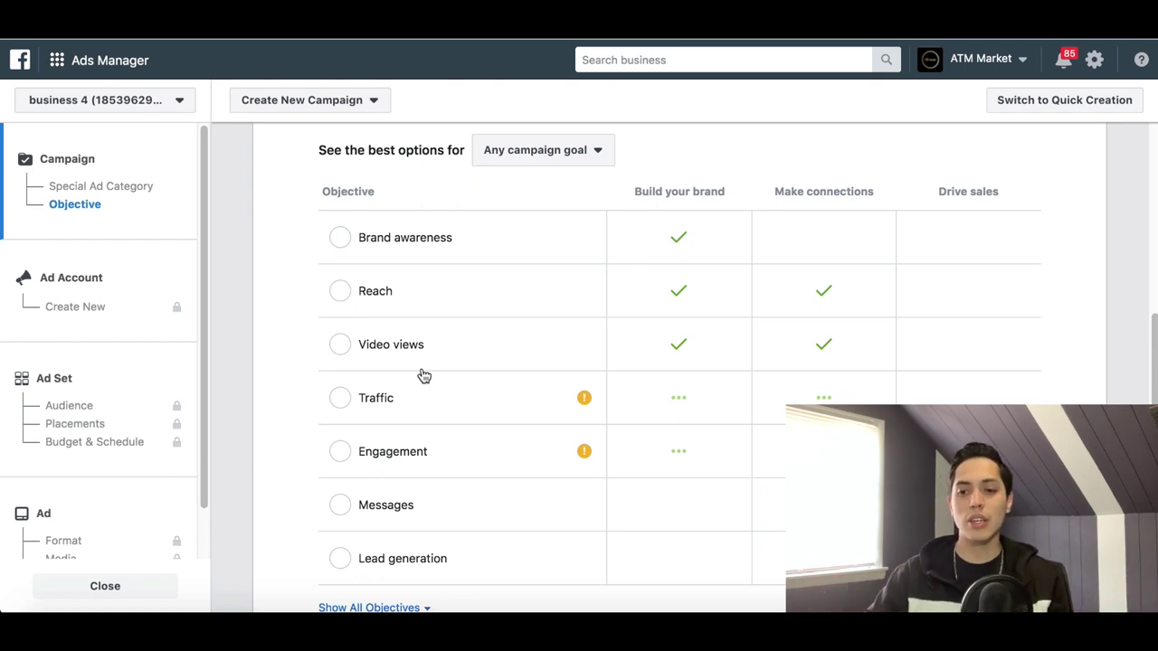
pyautogui.scroll(3, 362, 331)
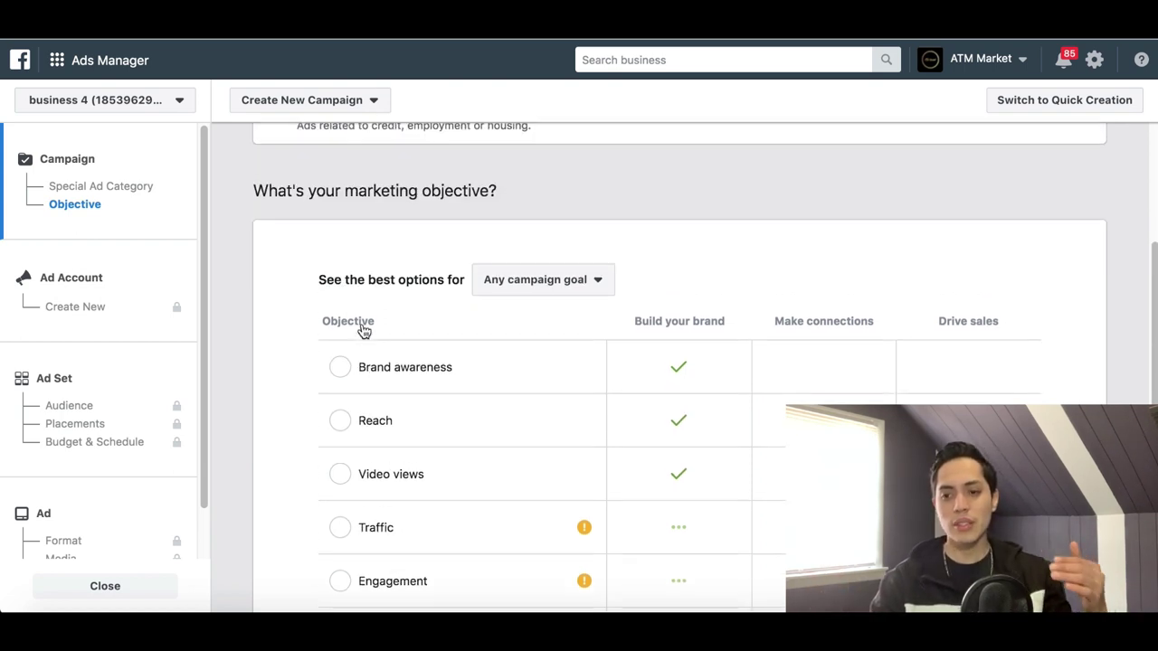
pyautogui.scroll(-1, 362, 331)
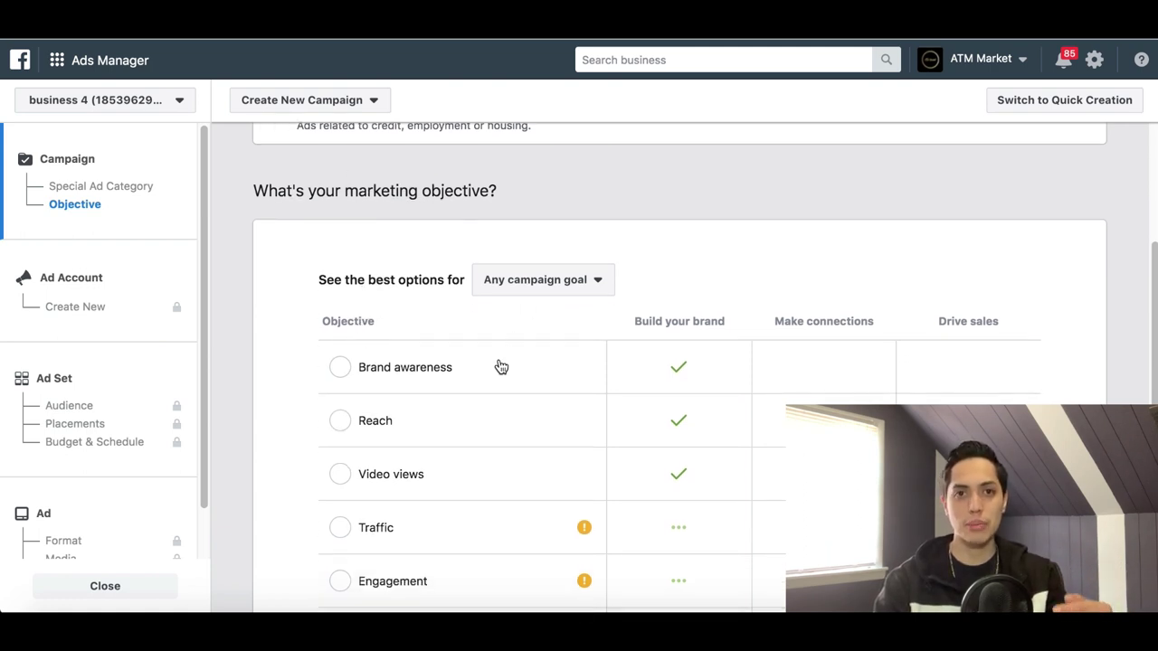
pyautogui.scroll(-1, 477, 389)
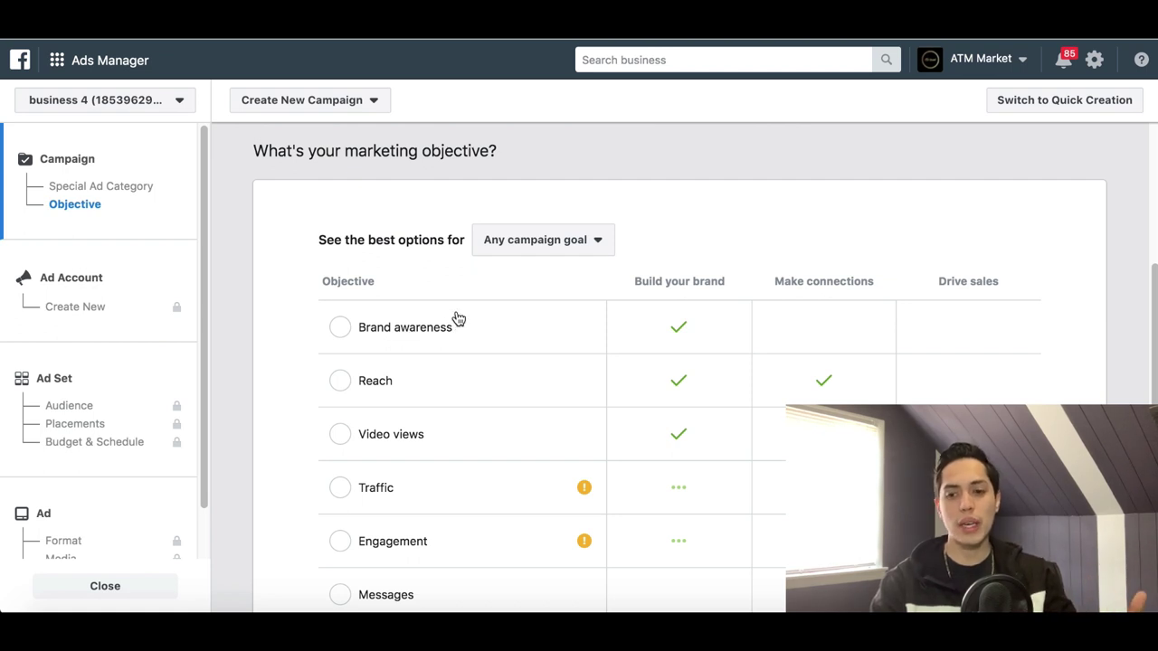
pyautogui.scroll(-2, 448, 511)
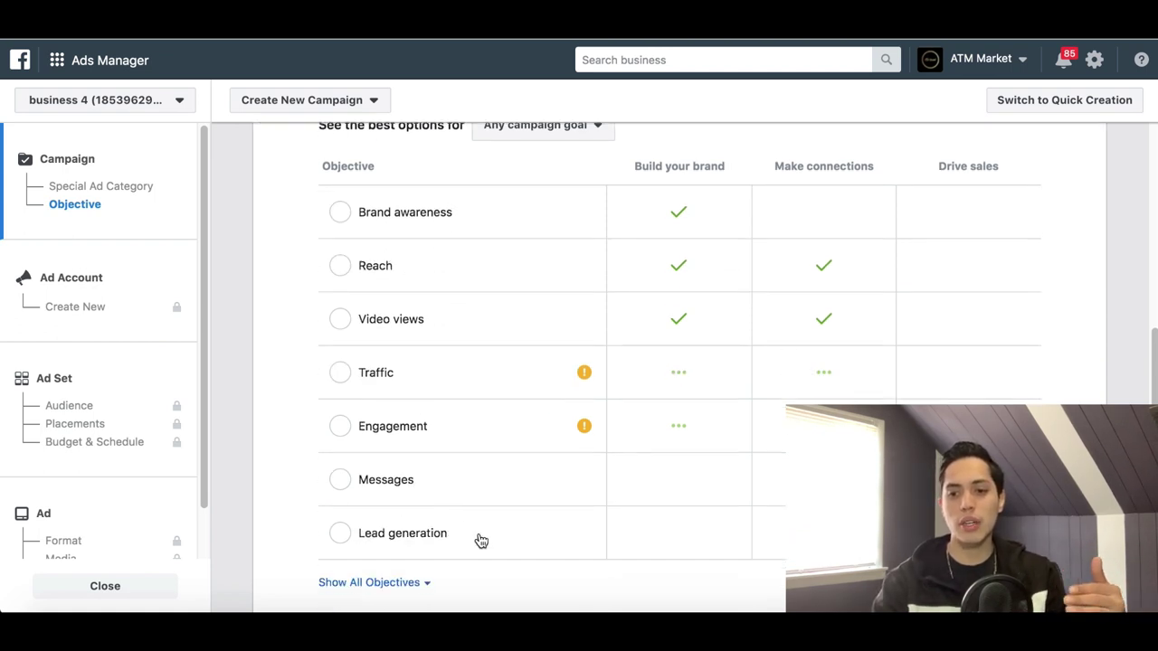
pyautogui.scroll(1, 423, 461)
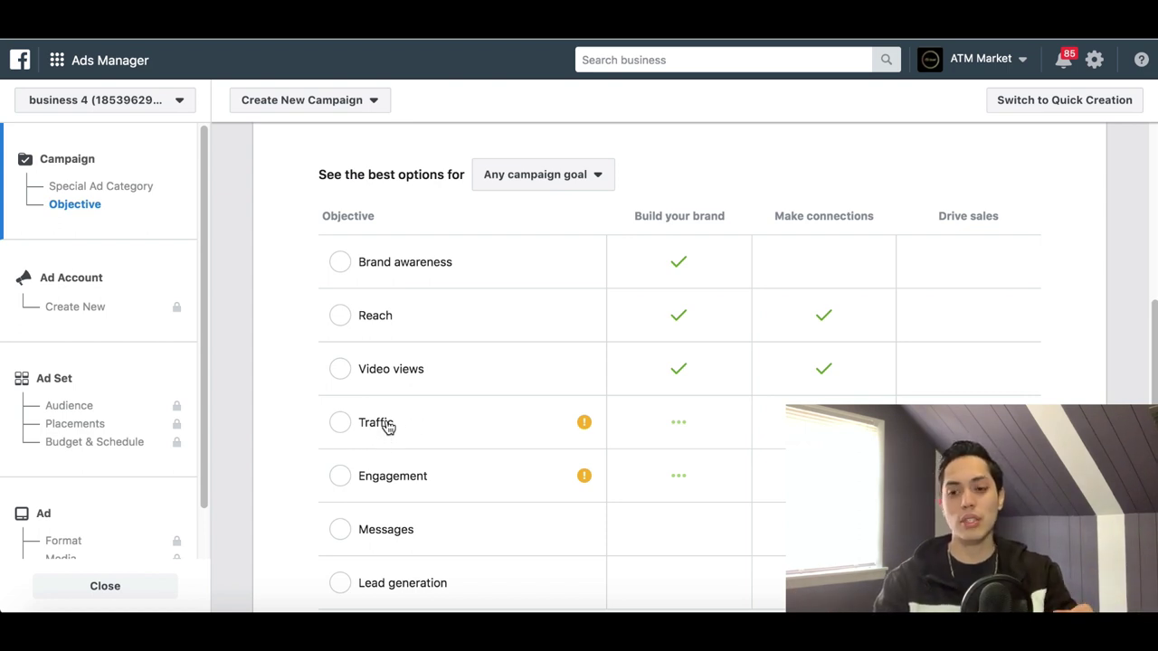
# Step: Choose Traffic as the marketing objective and name the campaign "example YT"
pyautogui.click(339, 425)
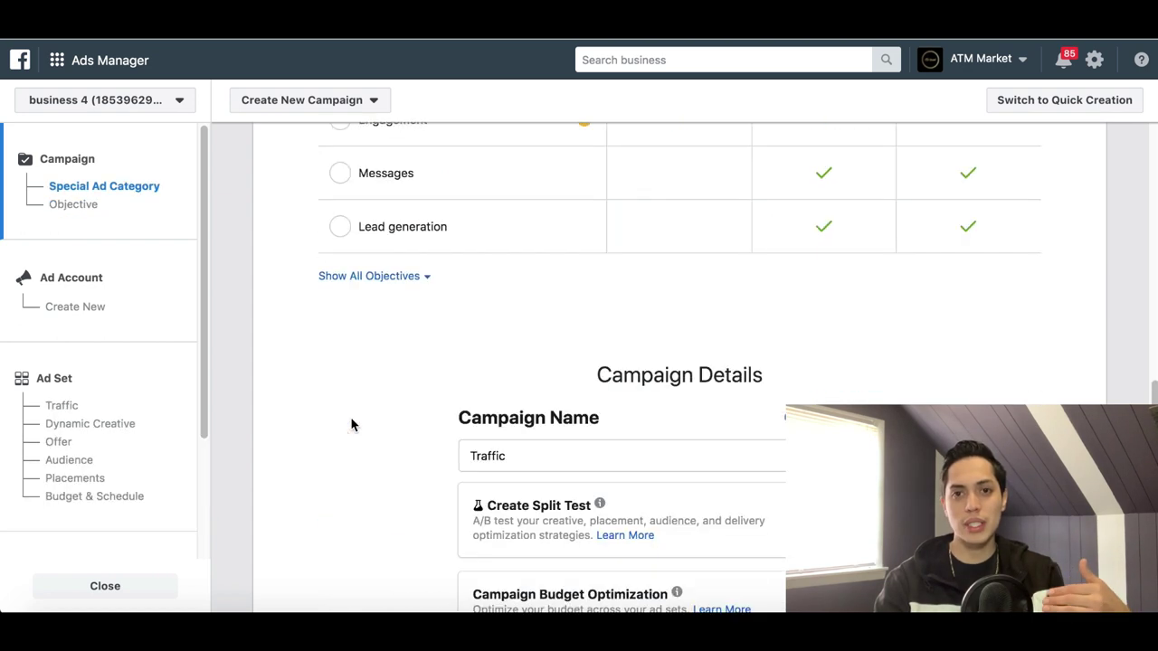
pyautogui.scroll(1, 351, 425)
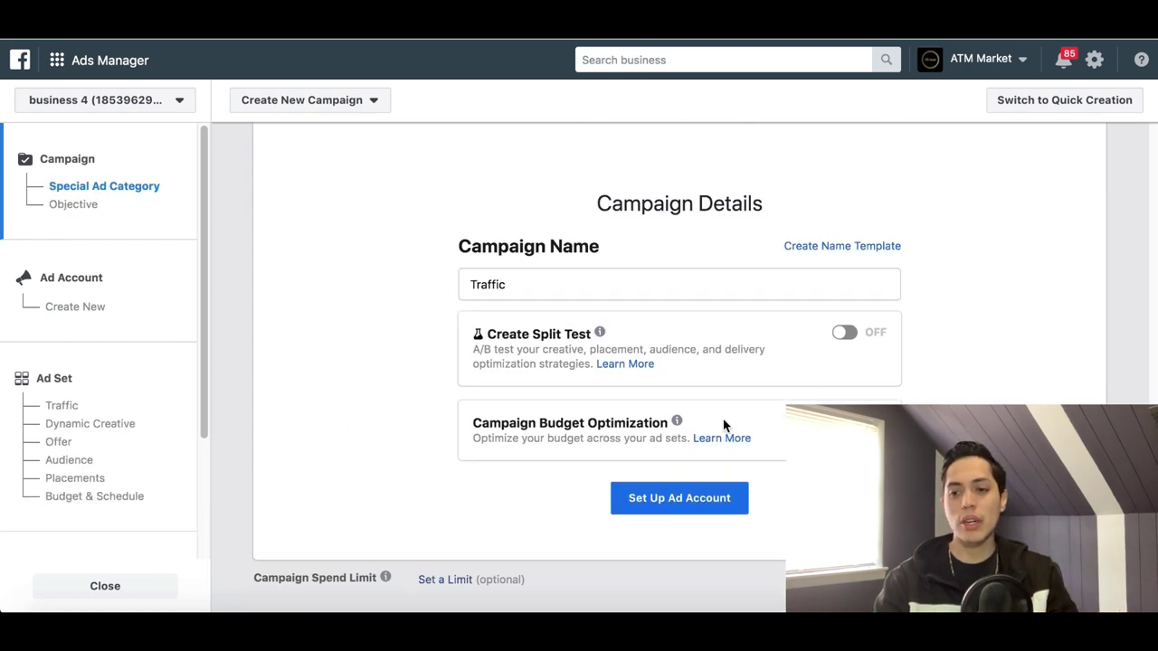
pyautogui.click(530, 276)
pyautogui.doubleClick(533, 278)
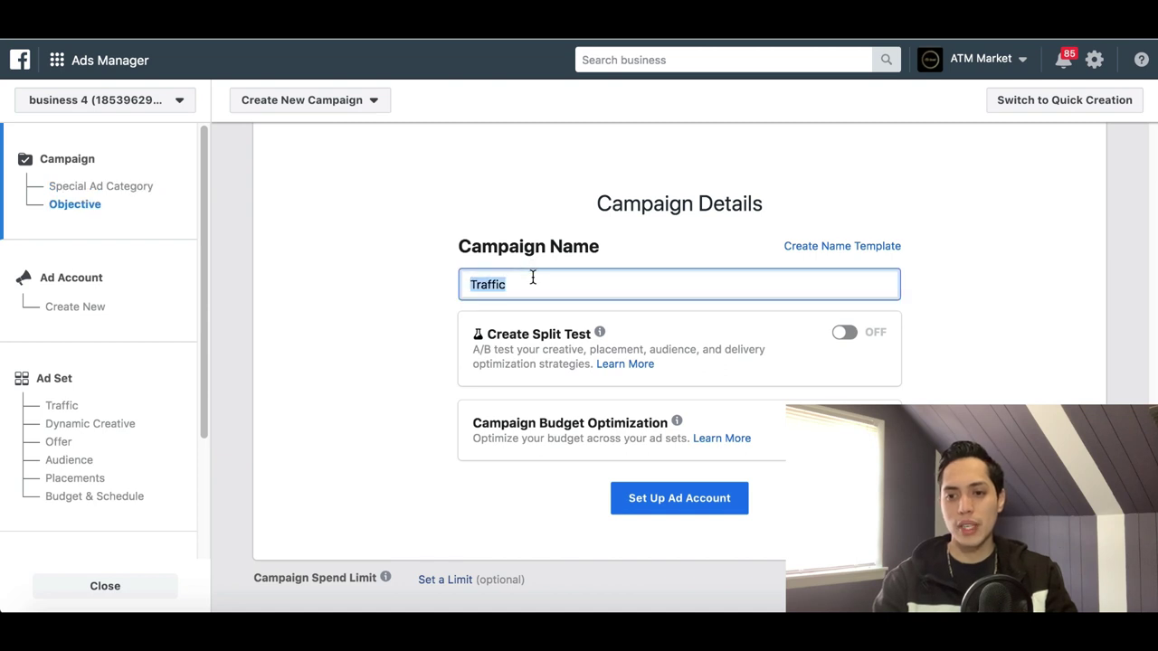
pyautogui.write('exp')
pyautogui.write('ample YT')
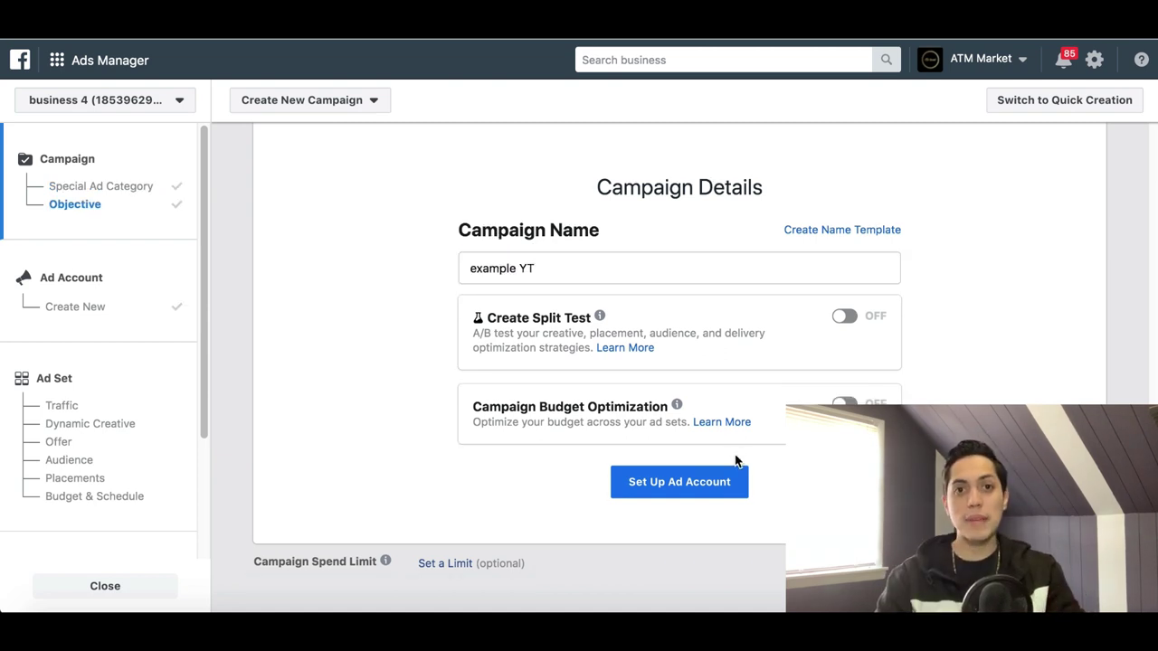
# Step: Go through the ad account setup, keeping United States, US Dollars and America/Chicago, and continue to the ad set
pyautogui.click(680, 481)
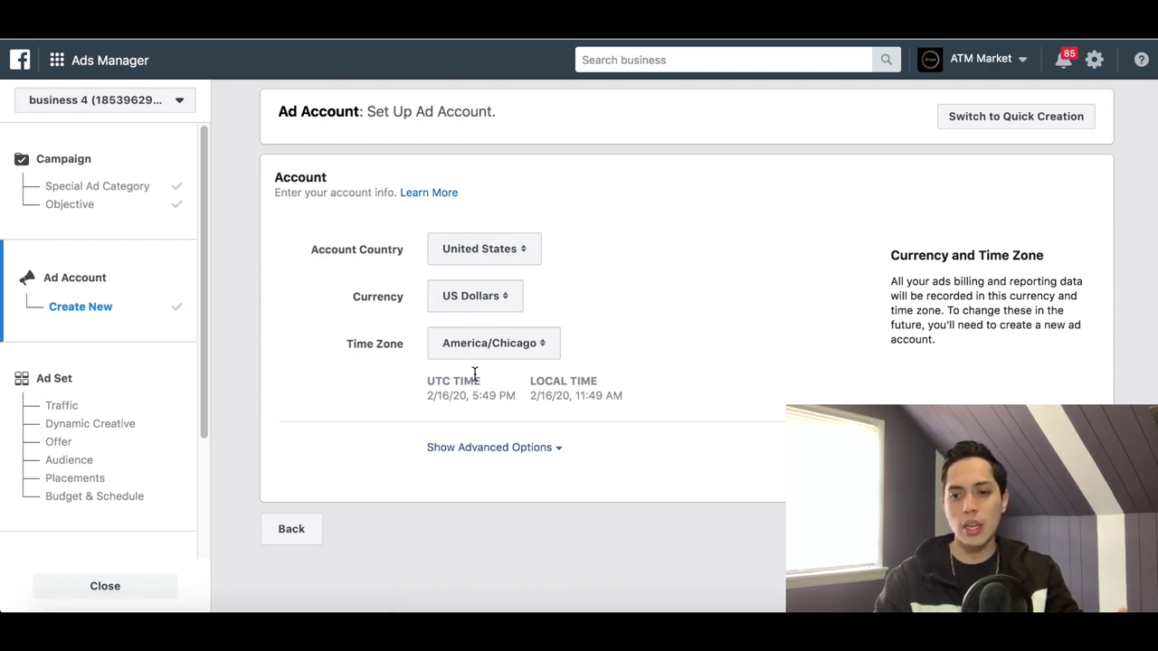
pyautogui.click(1067, 529)
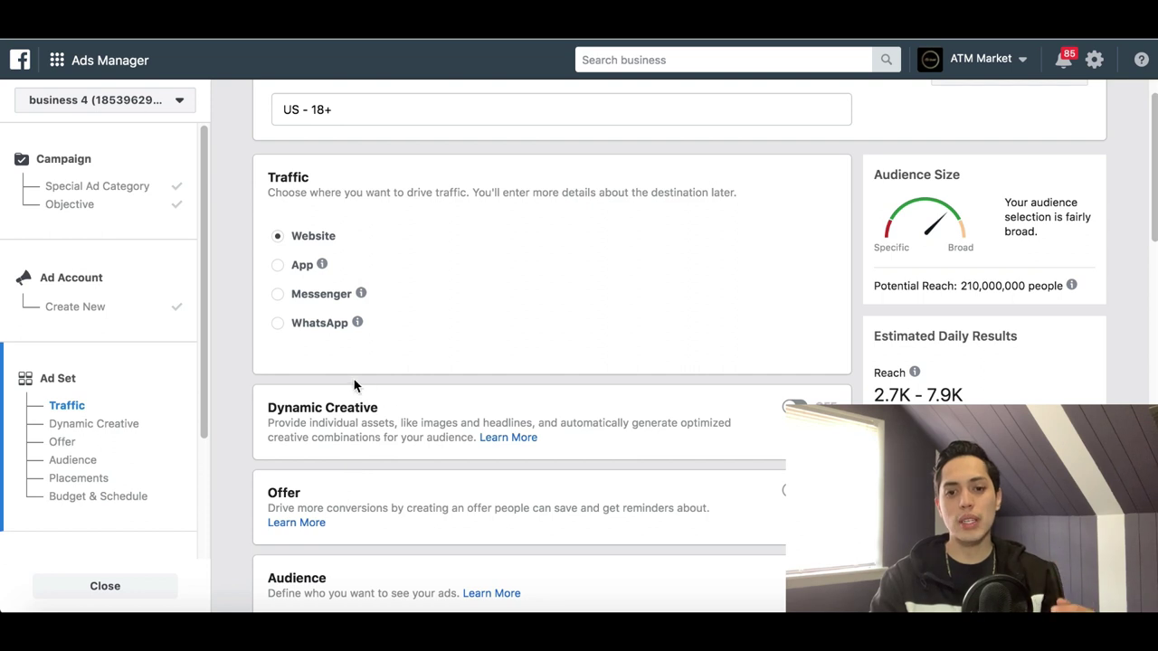
# Step: Review the outline of ad set and ad sections, along with the ad set's traffic destination options
pyautogui.scroll(1, 325, 239)
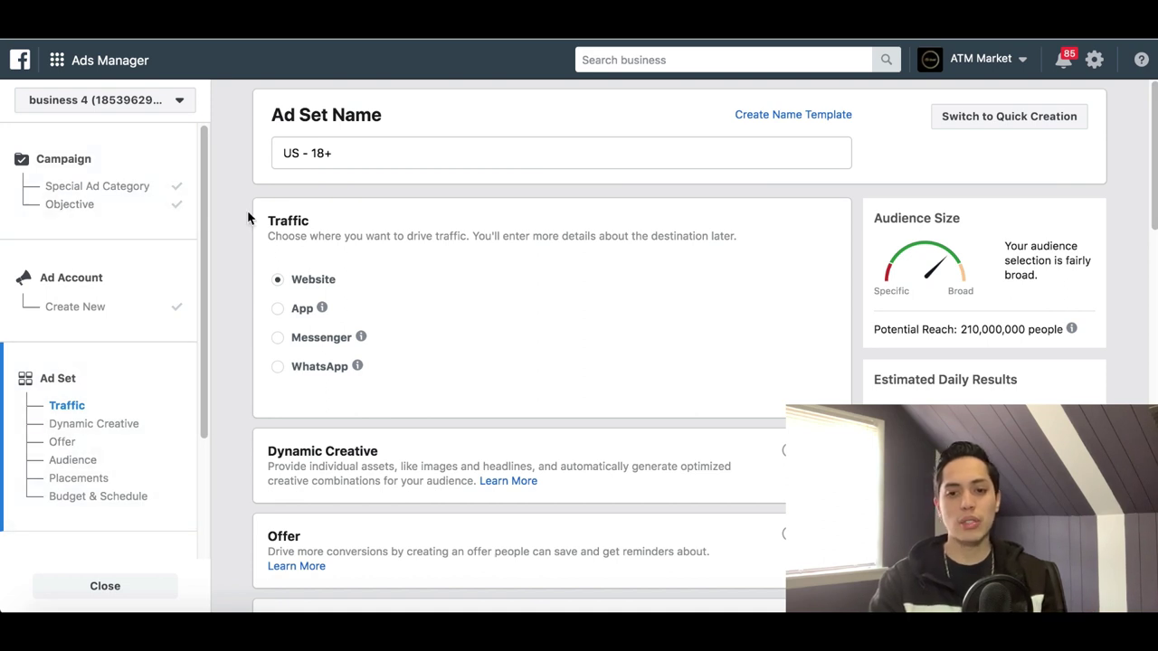
pyautogui.scroll(-4, 145, 429)
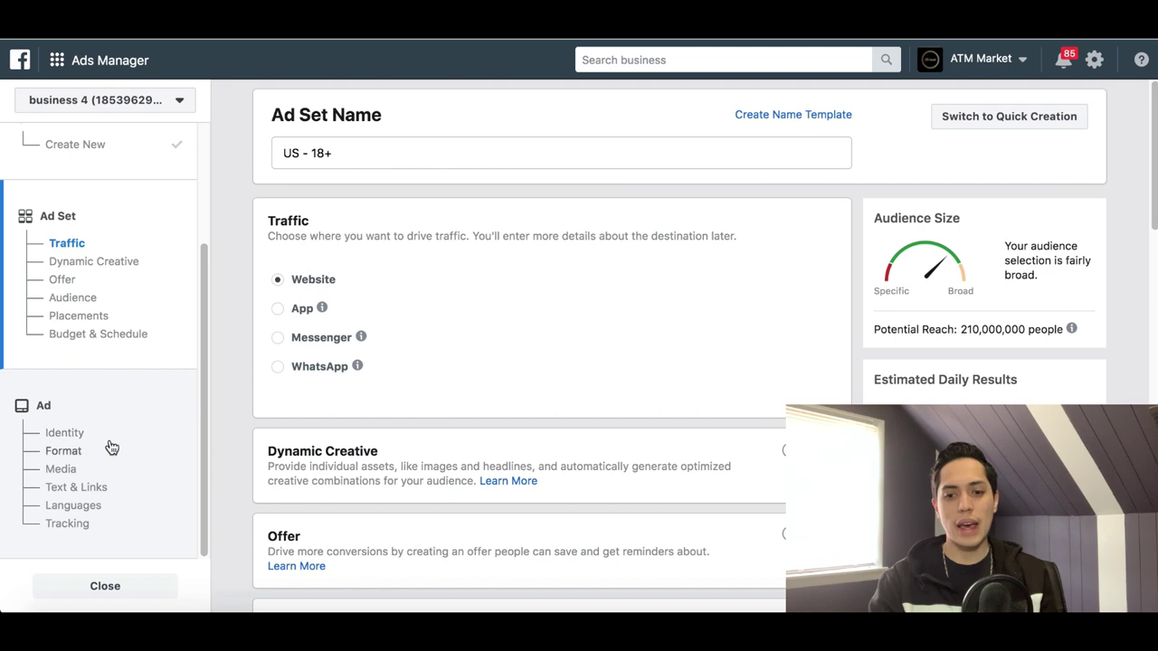
pyautogui.scroll(2, 109, 336)
pyautogui.scroll(-2, 109, 335)
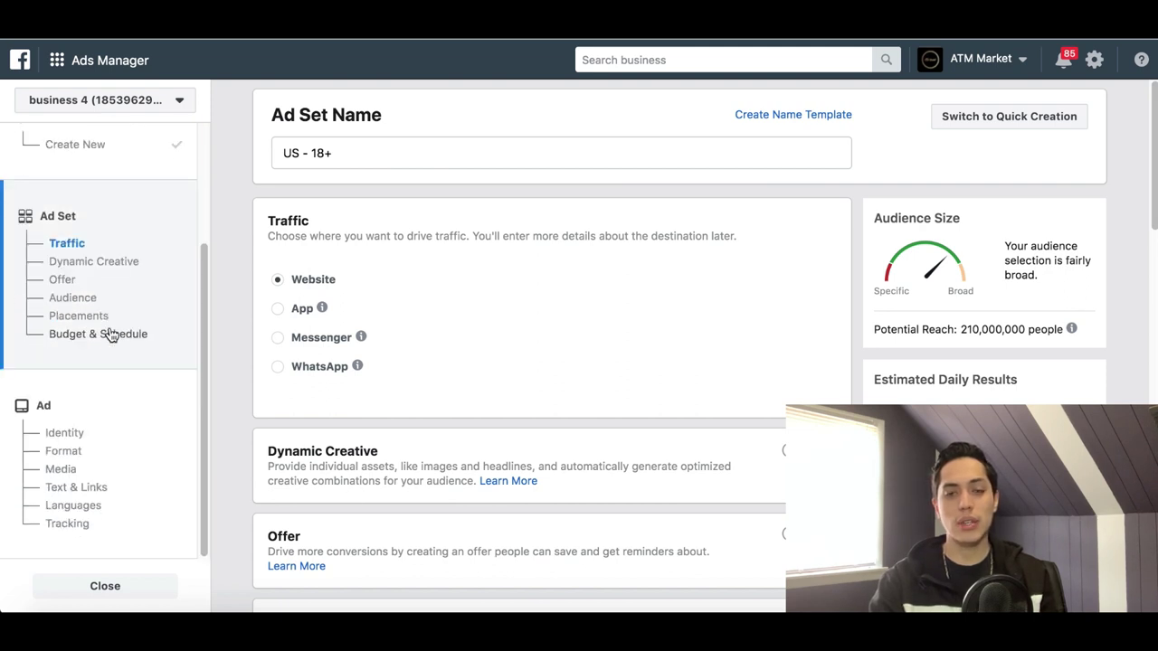
pyautogui.scroll(4, 109, 335)
pyautogui.scroll(-1, 110, 335)
pyautogui.scroll(1, 110, 335)
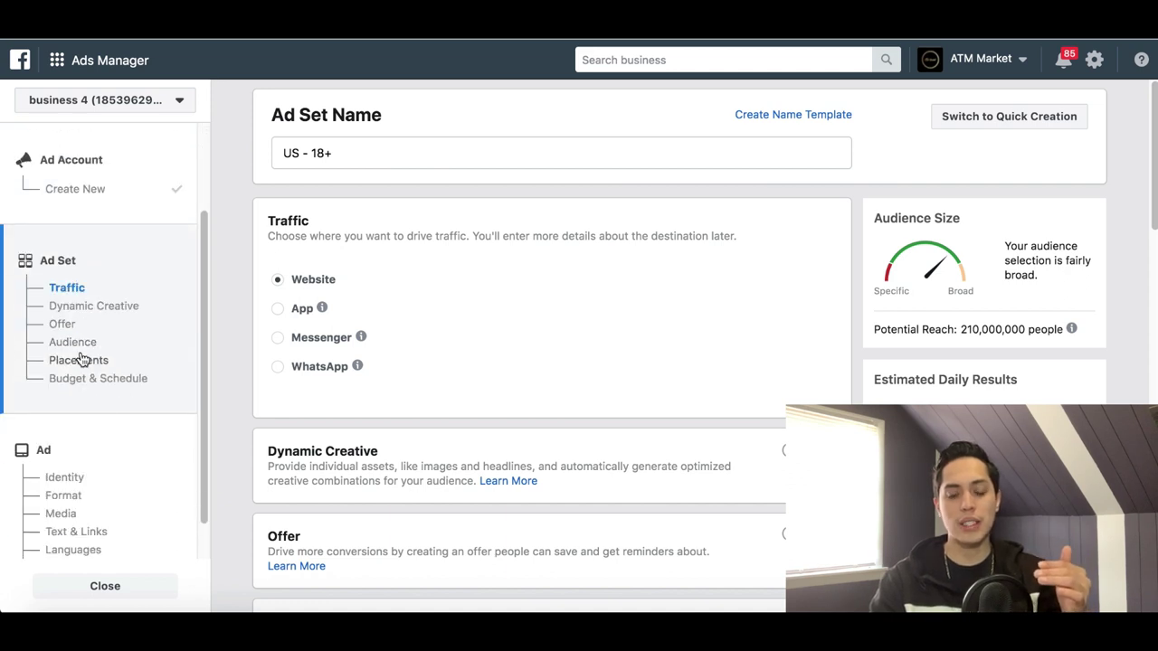
pyautogui.scroll(-1, 84, 371)
pyautogui.scroll(-1, 86, 383)
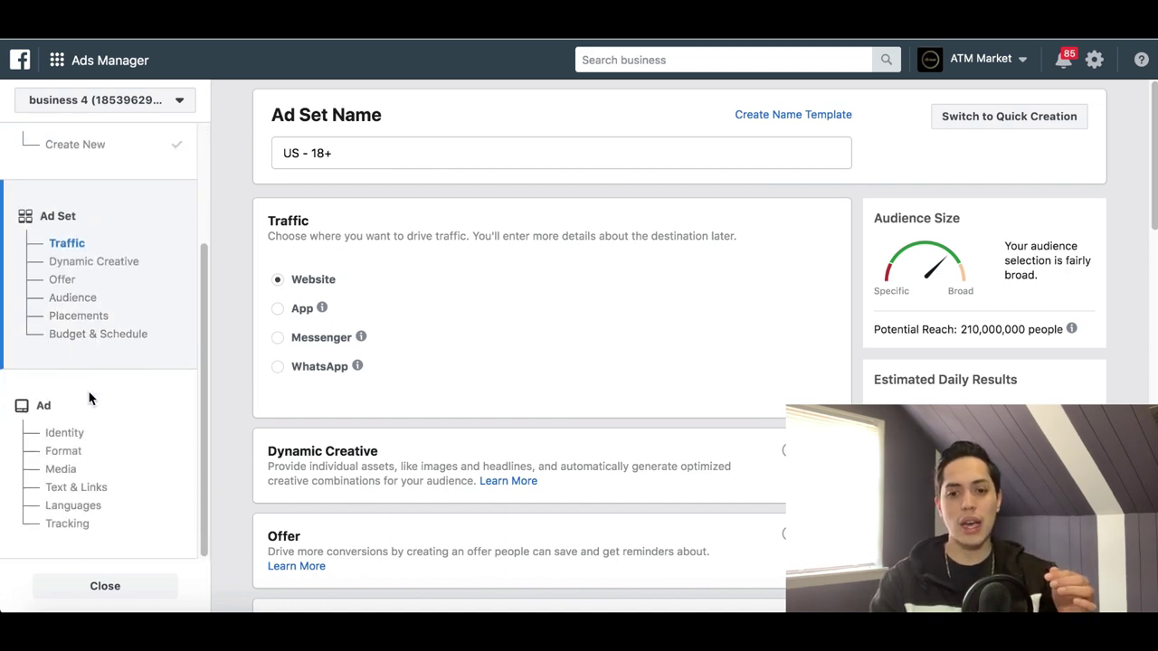
pyautogui.scroll(3, 99, 303)
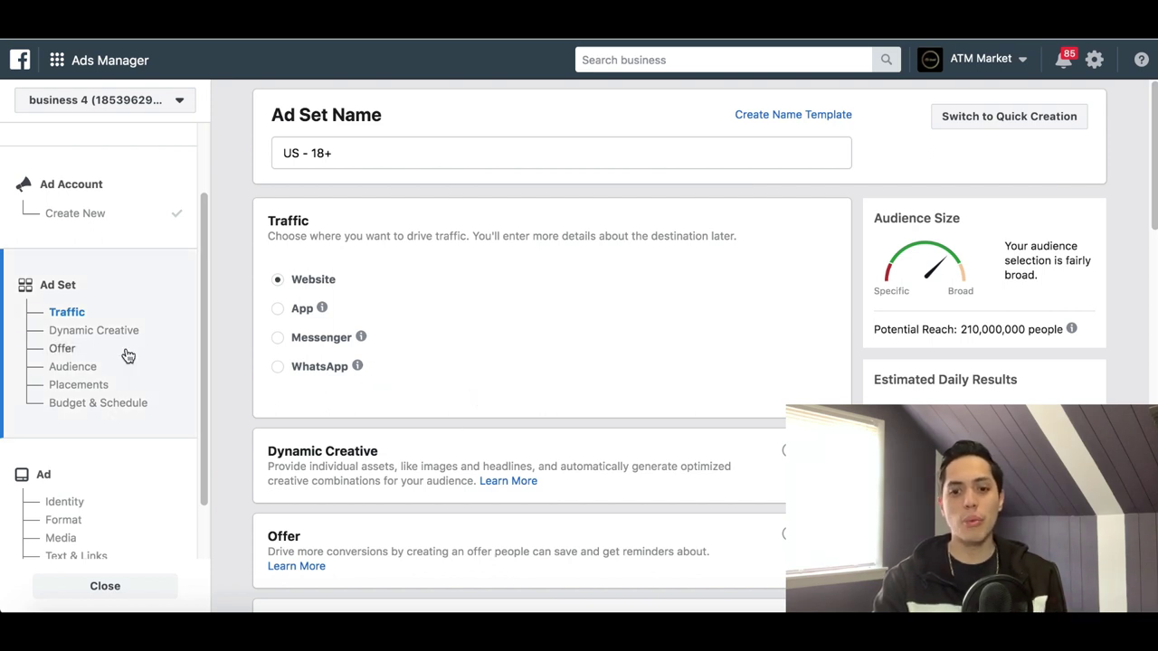
pyautogui.scroll(-2, 128, 355)
pyautogui.scroll(-1, 127, 355)
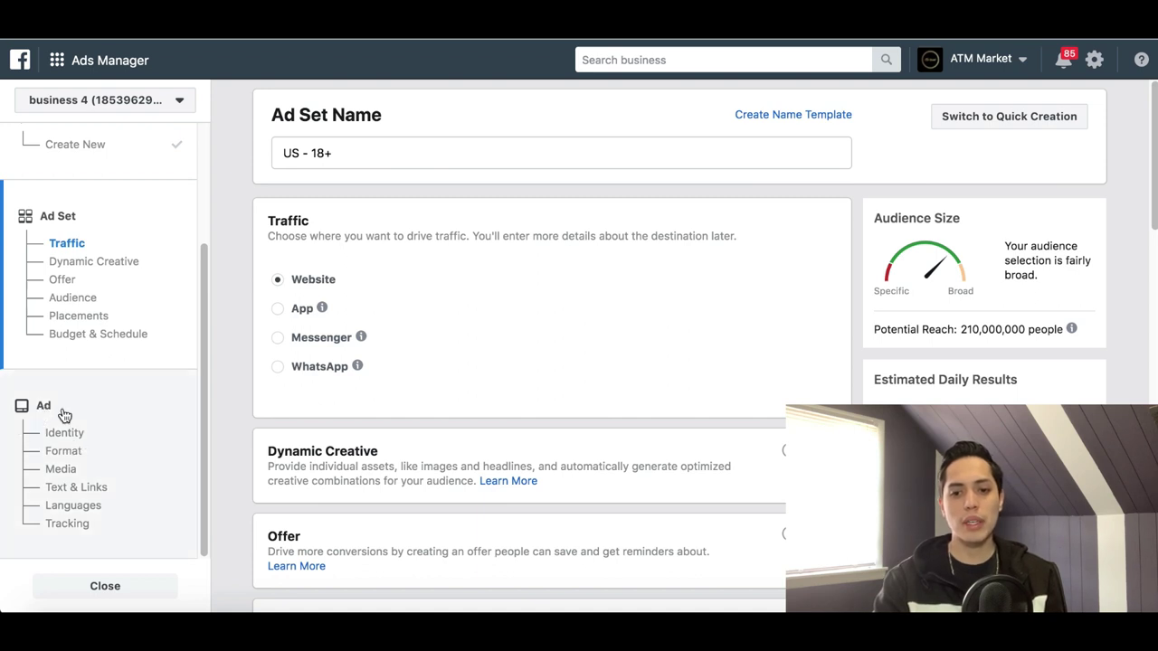
pyautogui.scroll(3, 106, 326)
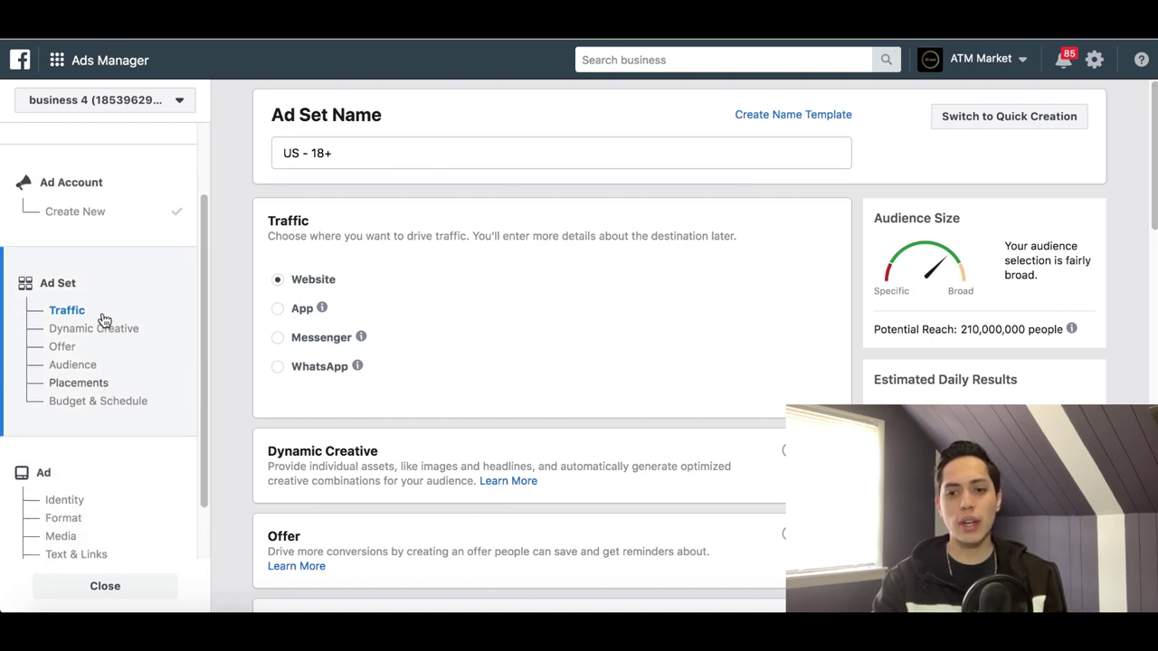
pyautogui.scroll(-1, 401, 370)
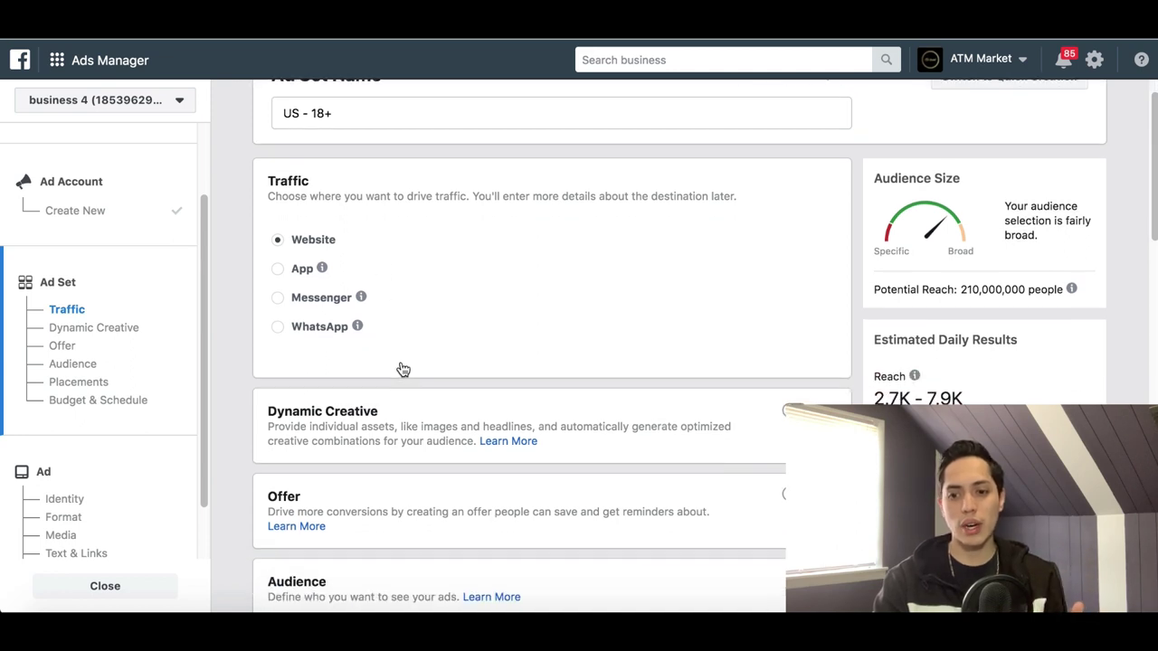
# Step: Rename the ad set as "mich jordan"
pyautogui.scroll(1, 402, 369)
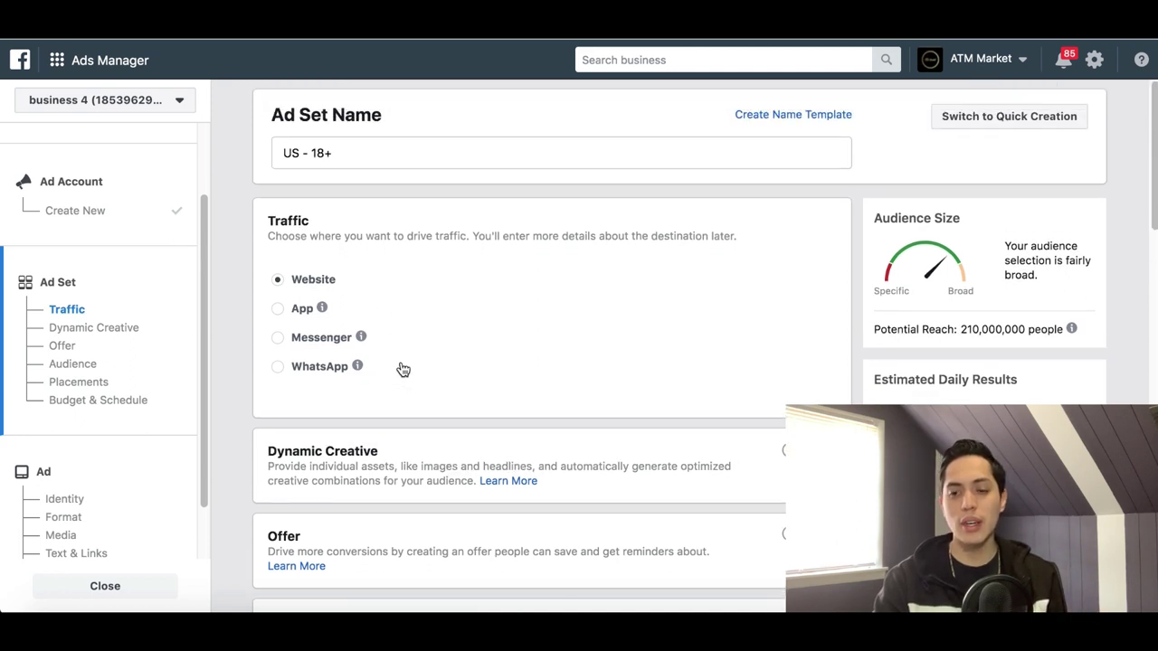
pyautogui.tripleClick(394, 158)
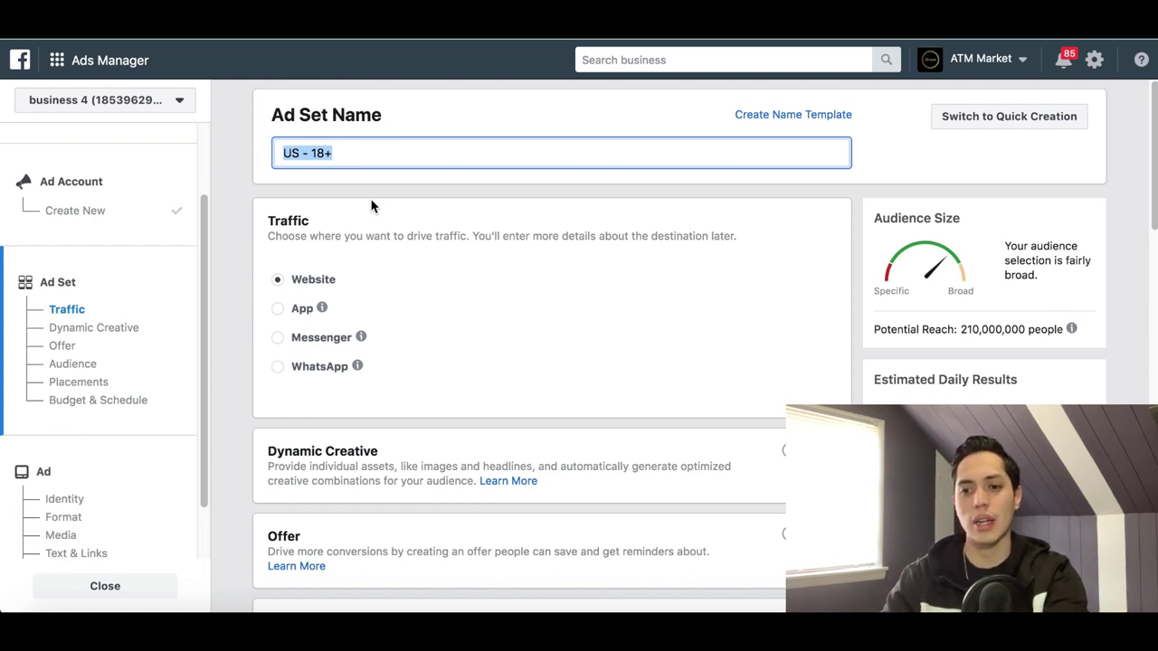
pyautogui.write('mich jordan')
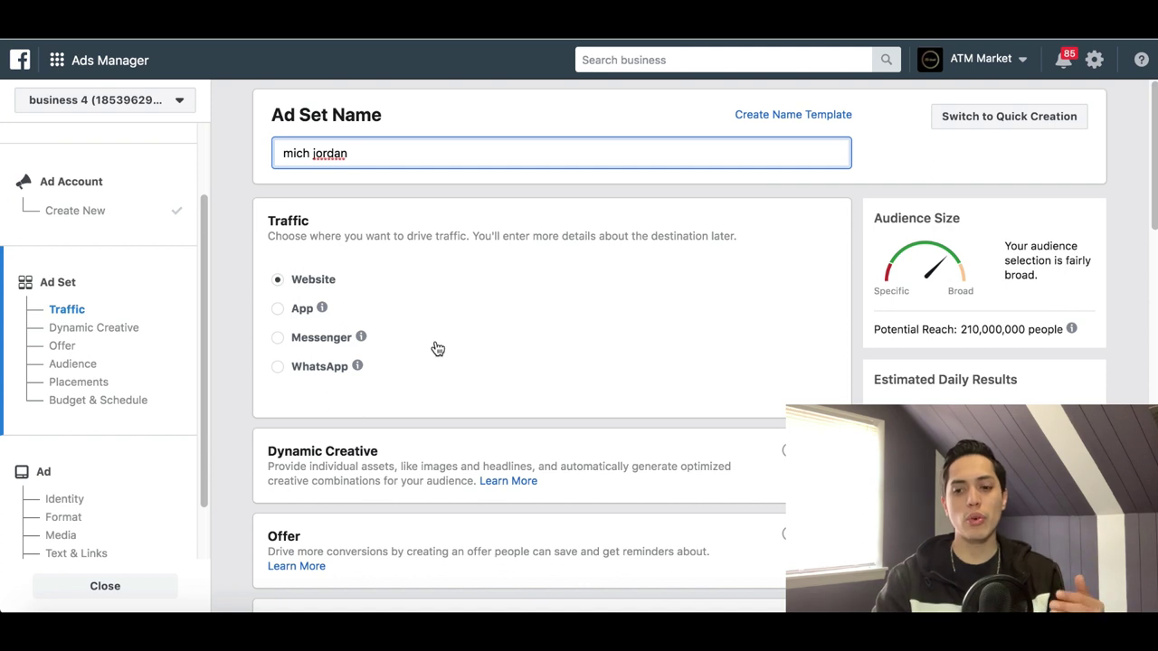
# Step: Replace United States with Los Angeles, California as the included location of the ad set's audience
pyautogui.scroll(-1, 434, 339)
pyautogui.scroll(1, 434, 347)
pyautogui.scroll(-2, 435, 347)
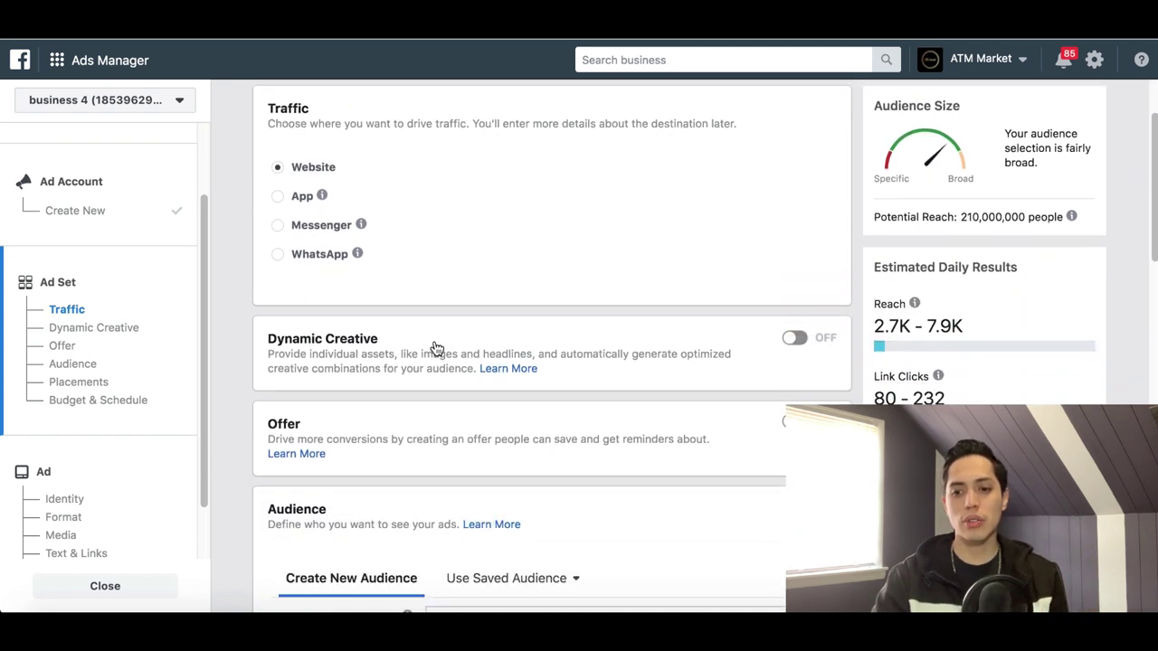
pyautogui.scroll(1, 299, 208)
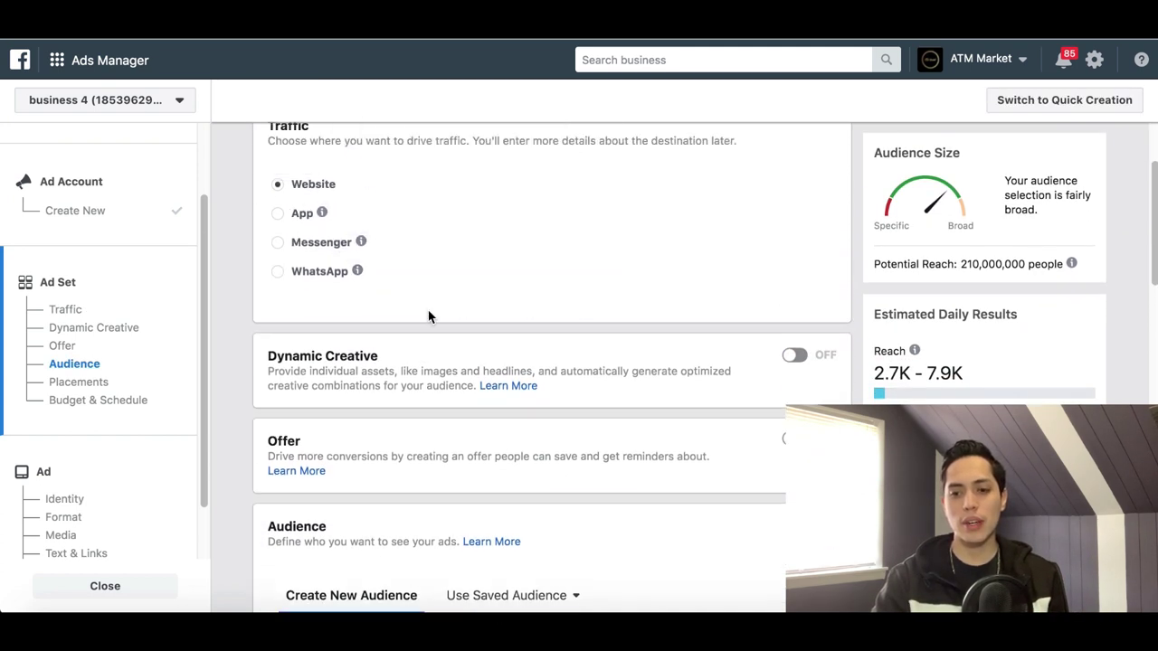
pyautogui.scroll(-2, 425, 314)
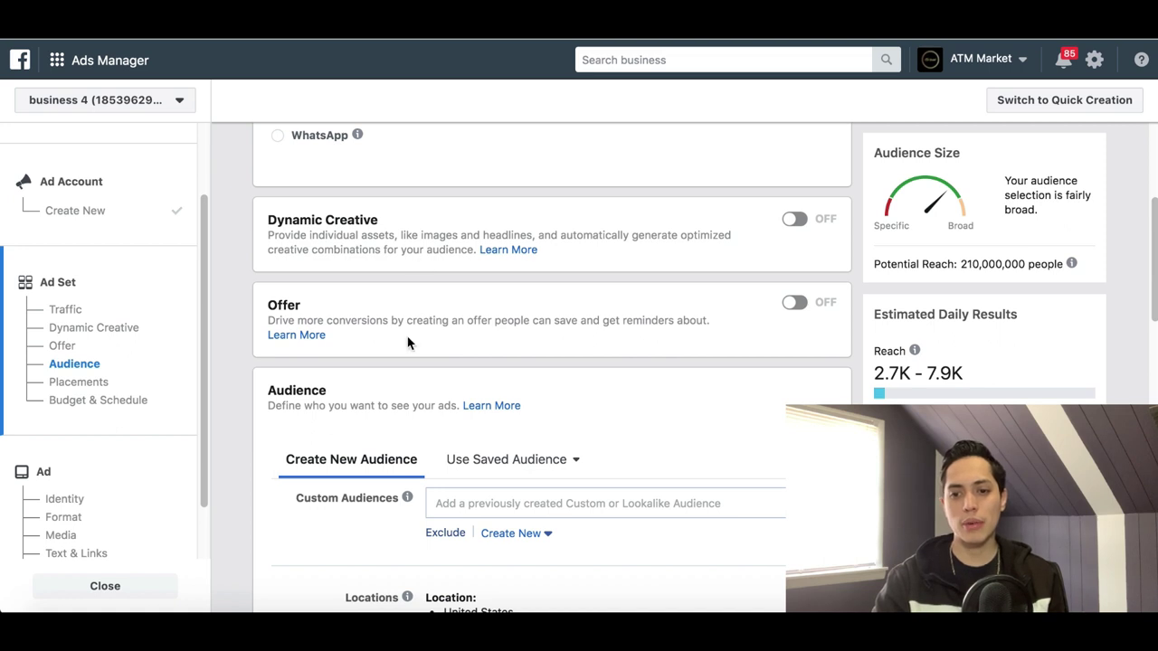
pyautogui.scroll(-1, 408, 344)
pyautogui.scroll(-2, 308, 379)
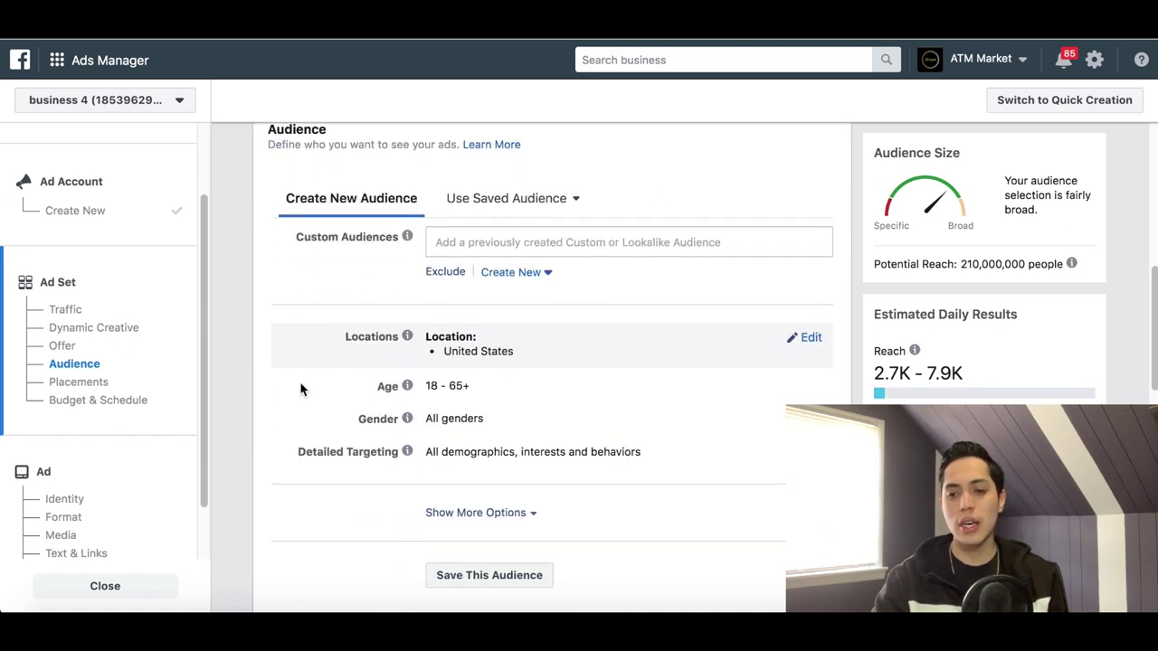
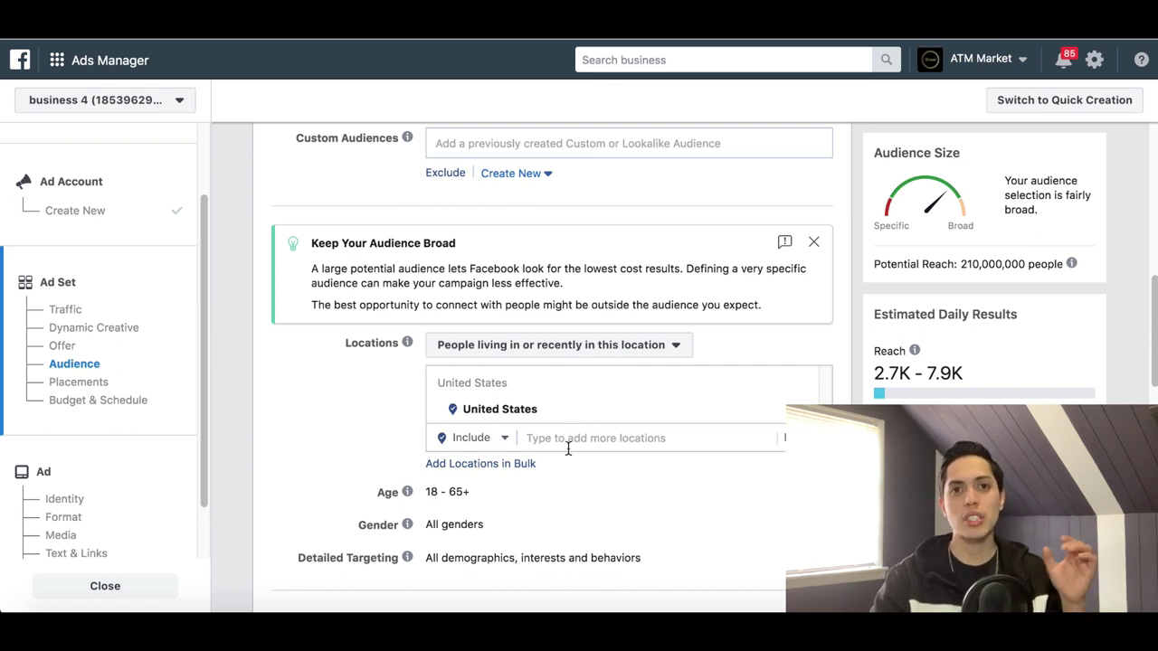
pyautogui.click(568, 449)
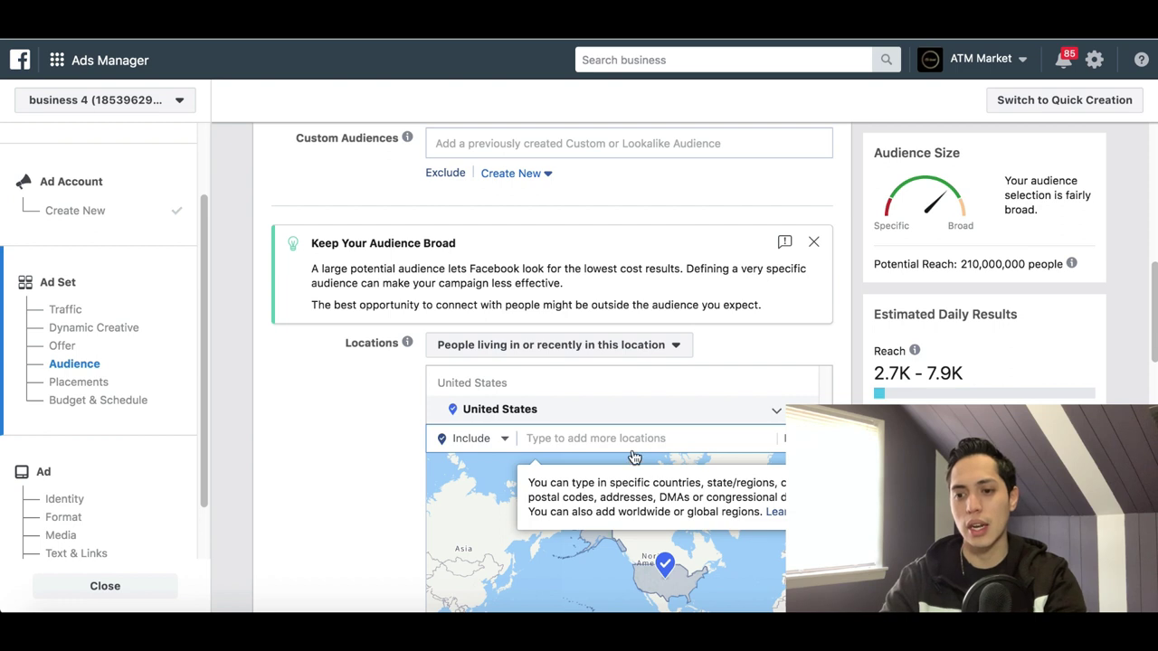
pyautogui.press('BackSpace')
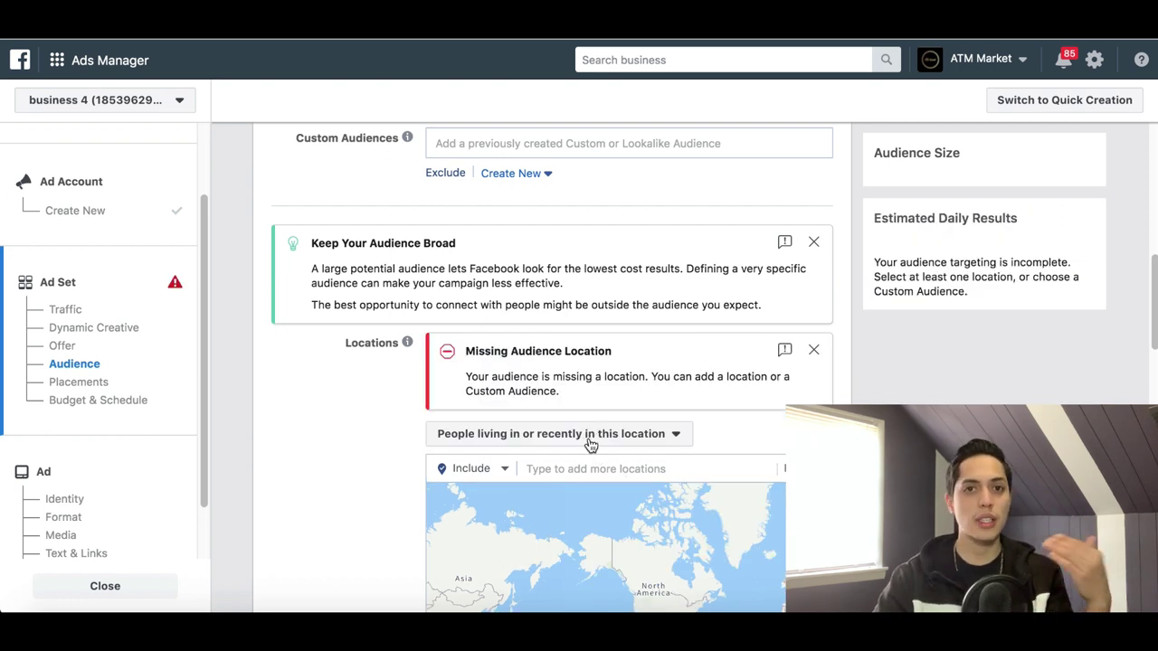
pyautogui.click(576, 463)
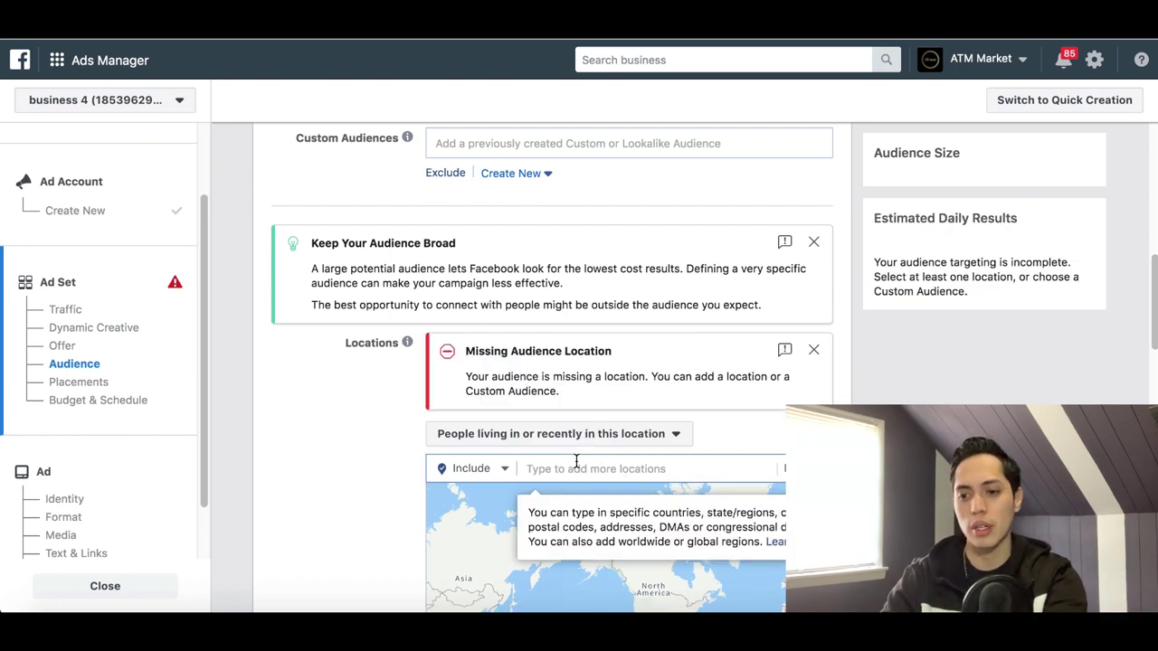
pyautogui.write('los')
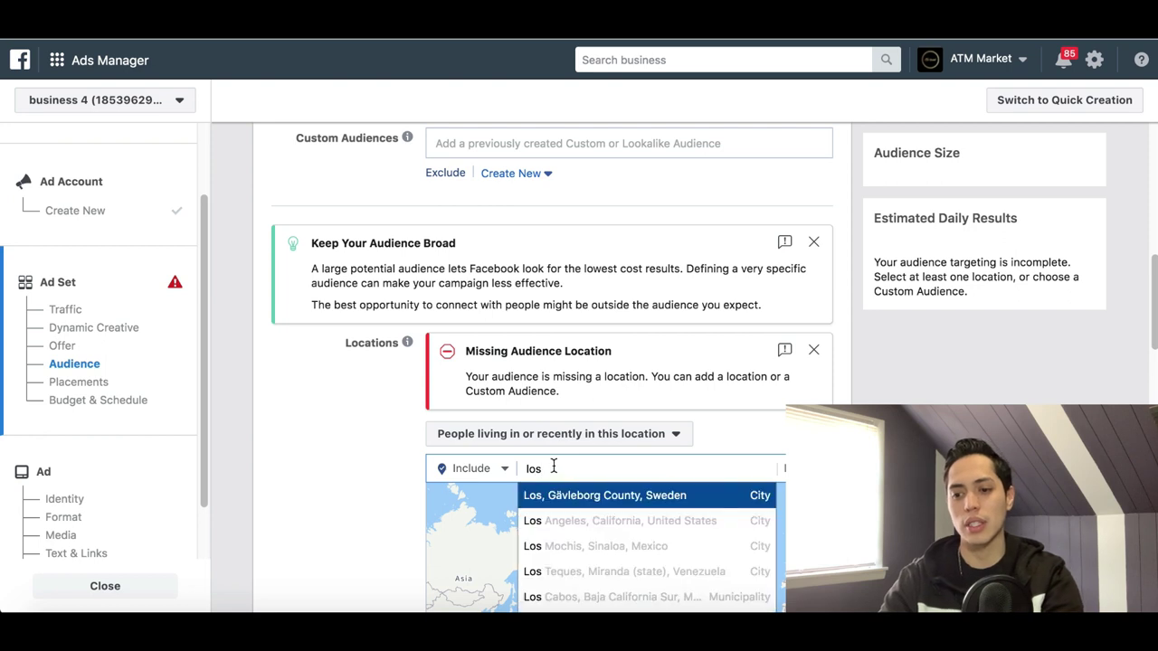
pyautogui.scroll(-3, 284, 513)
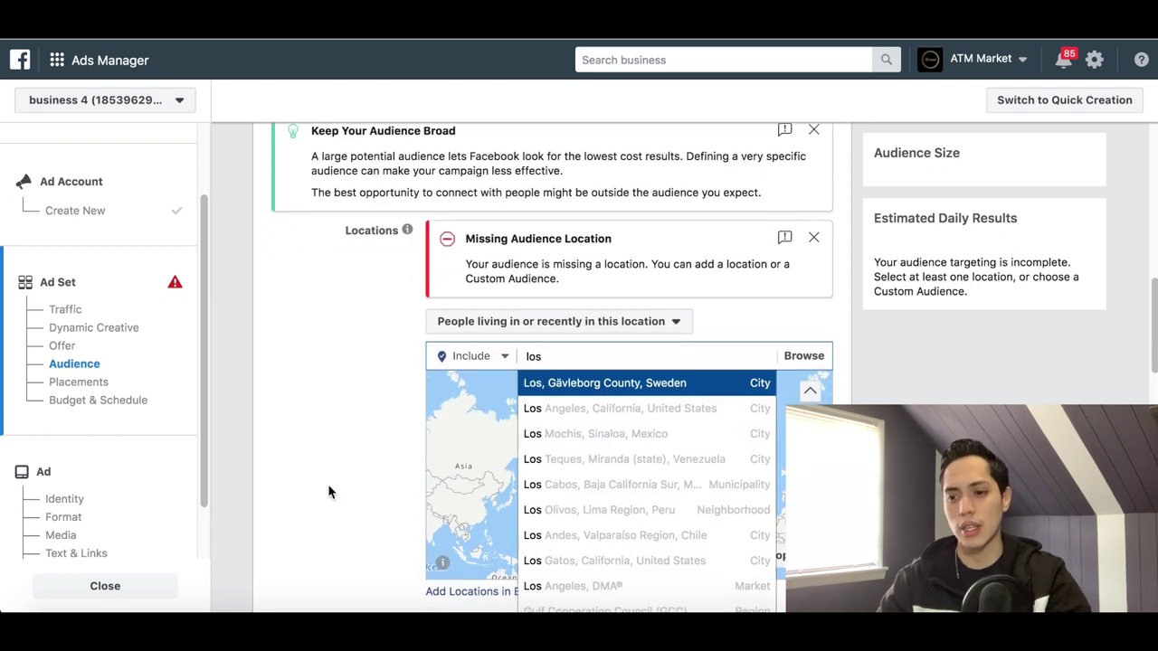
pyautogui.click(588, 418)
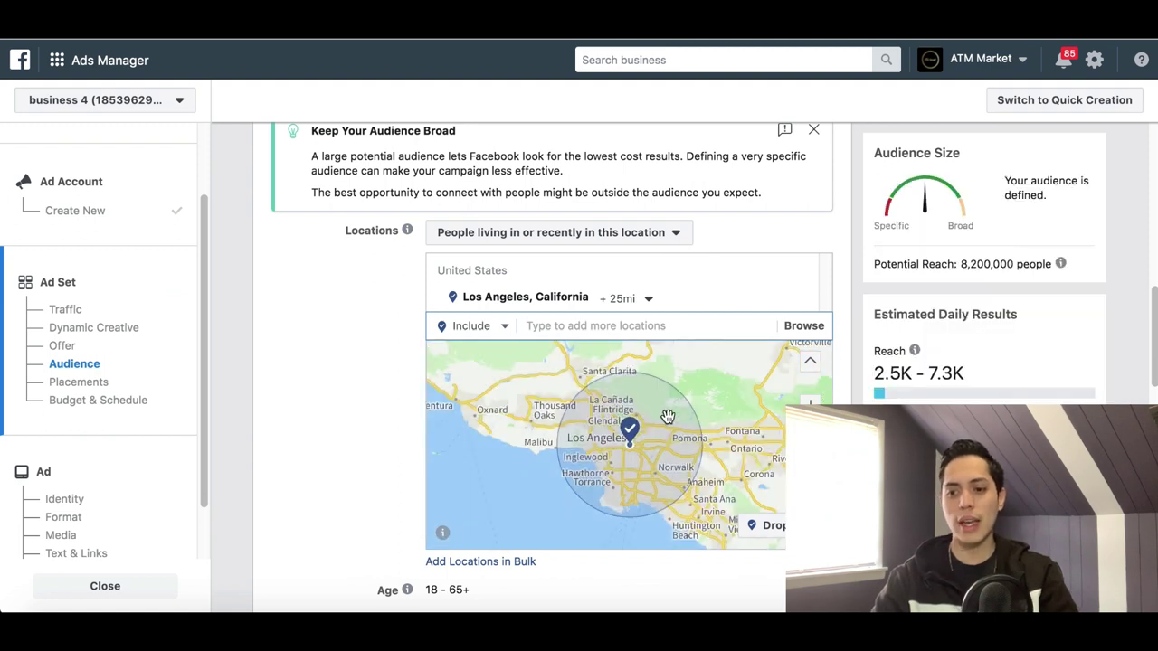
# Step: Widen the radius around Los Angeles to 42 mi
pyautogui.click(638, 304)
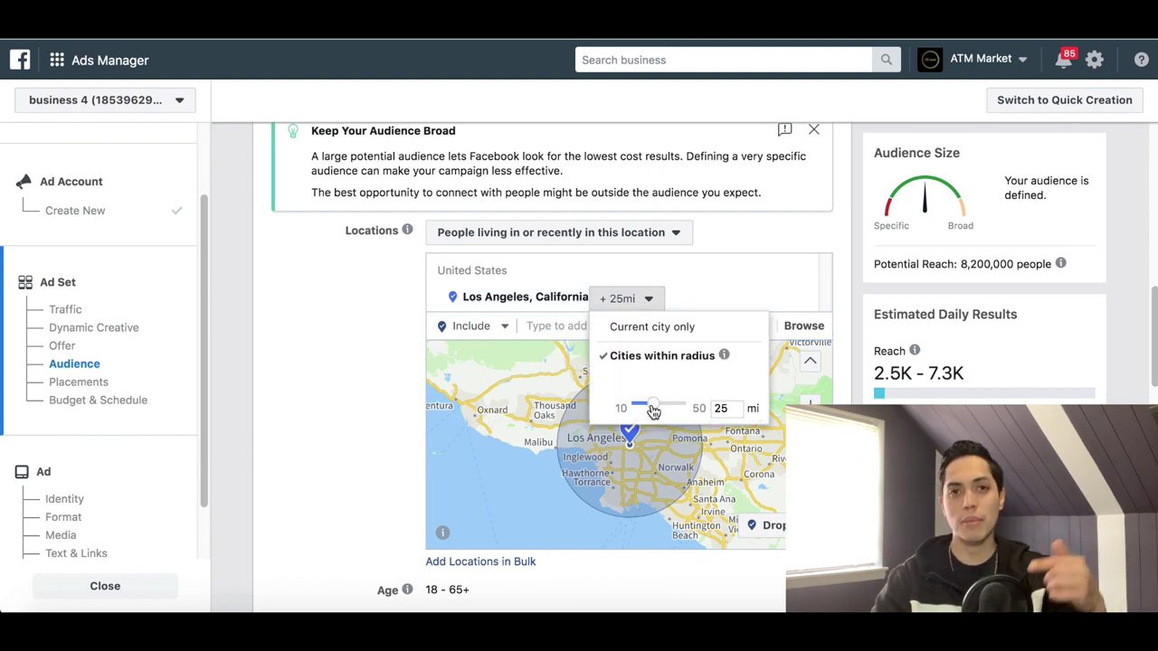
pyautogui.moveTo(656, 409); pyautogui.dragTo(683, 408)
pyautogui.click(636, 304)
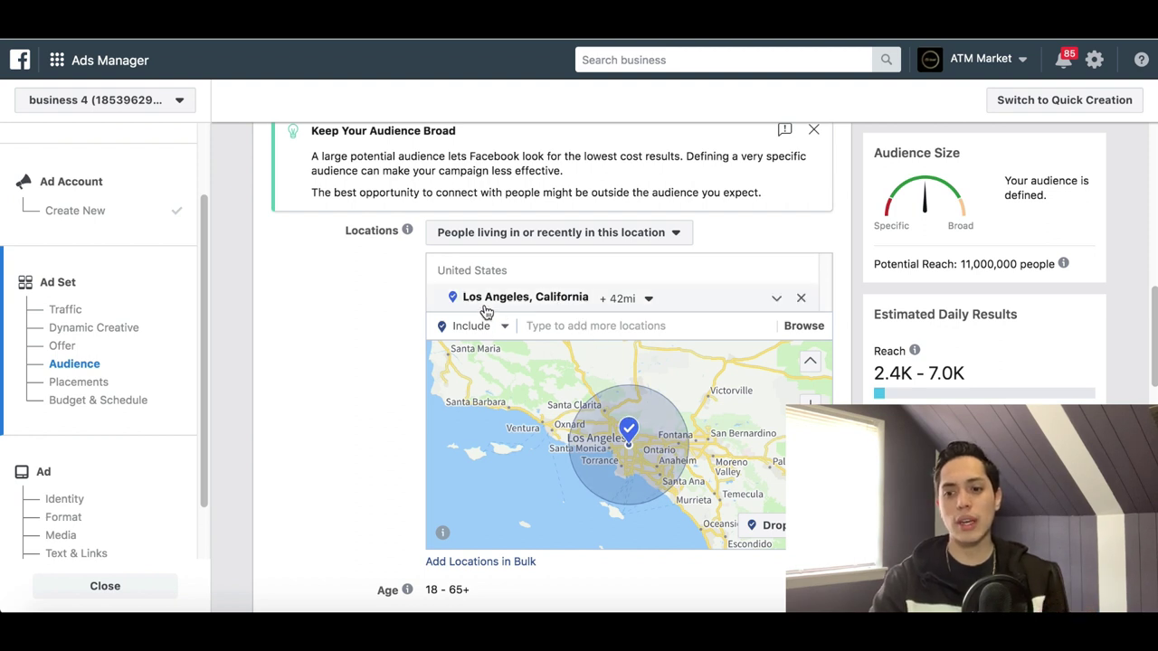
# Step: Exclude the state of Texas, United States from the audience locations
pyautogui.click(504, 327)
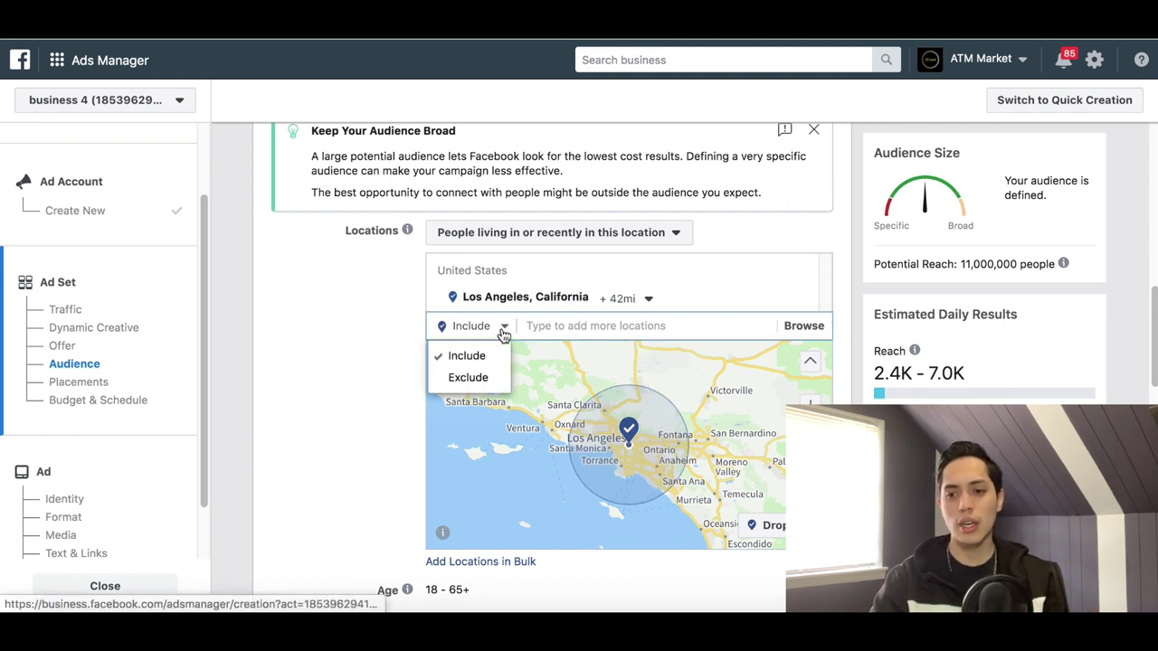
pyautogui.click(459, 380)
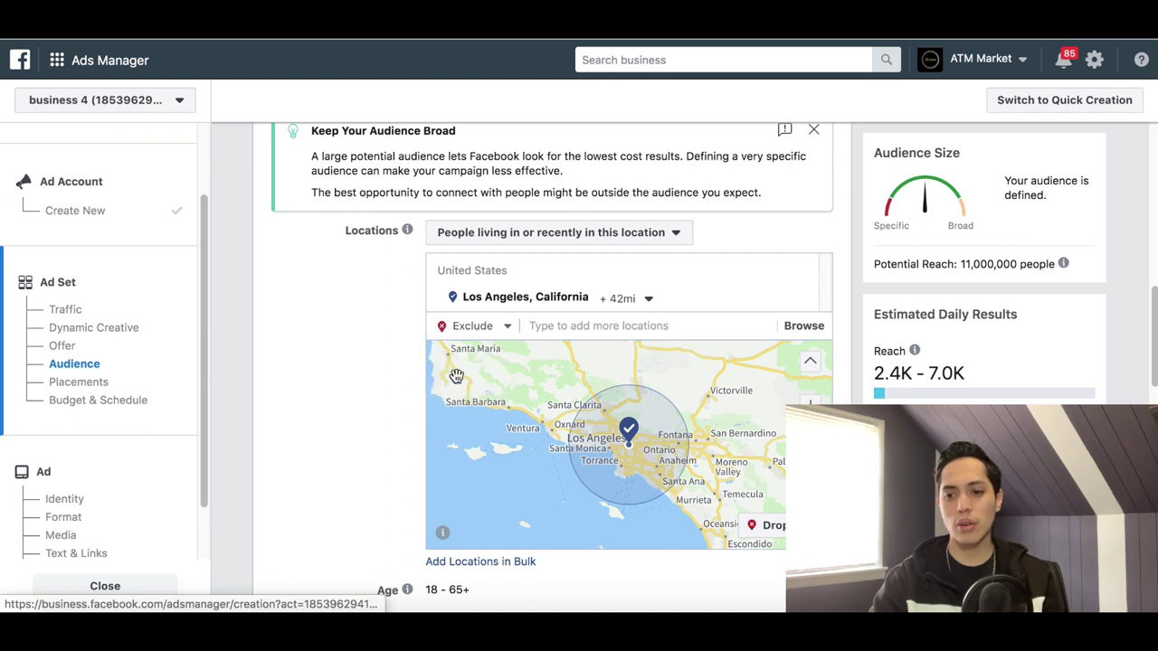
pyautogui.click(595, 333)
pyautogui.write('t')
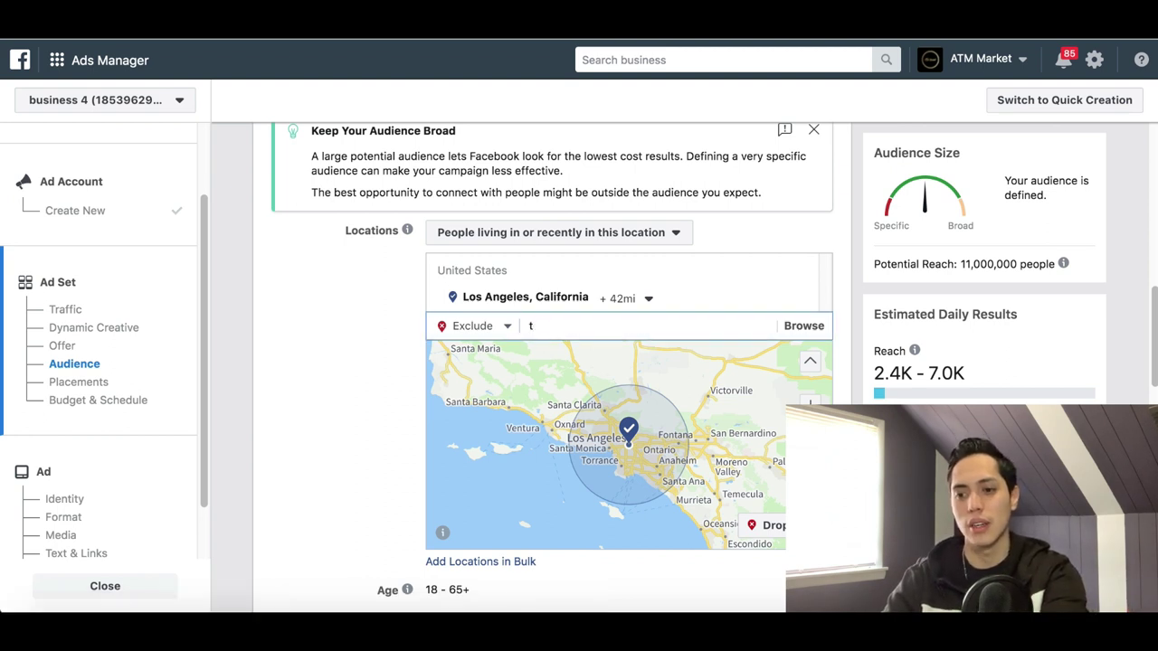
pyautogui.write('exas')
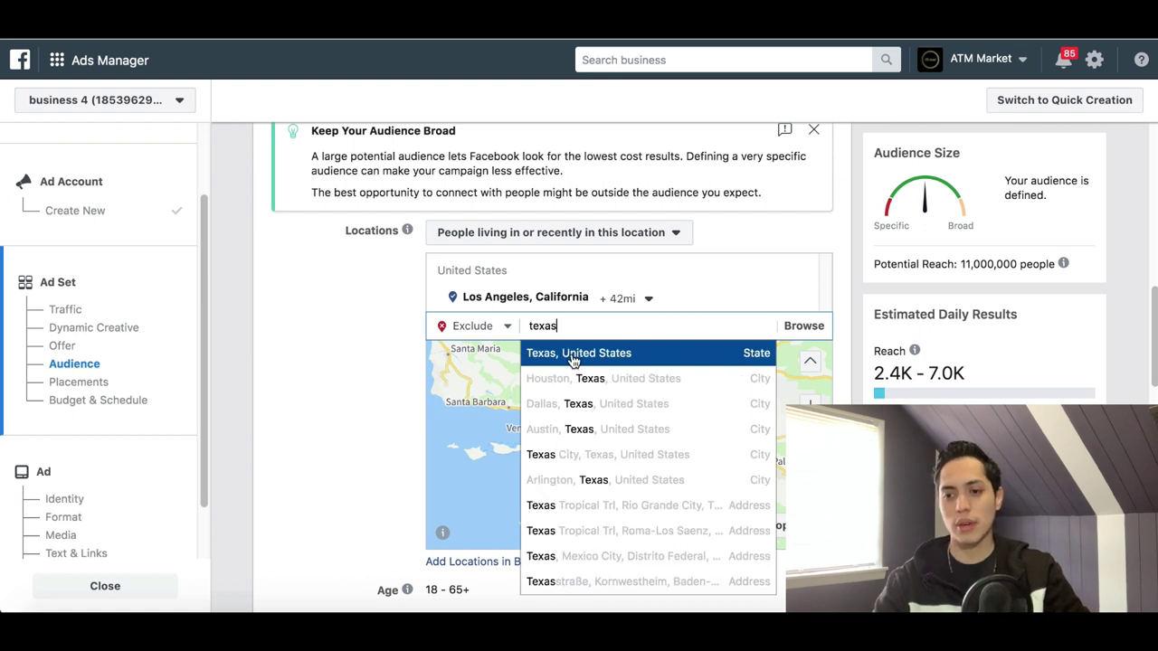
pyautogui.click(573, 360)
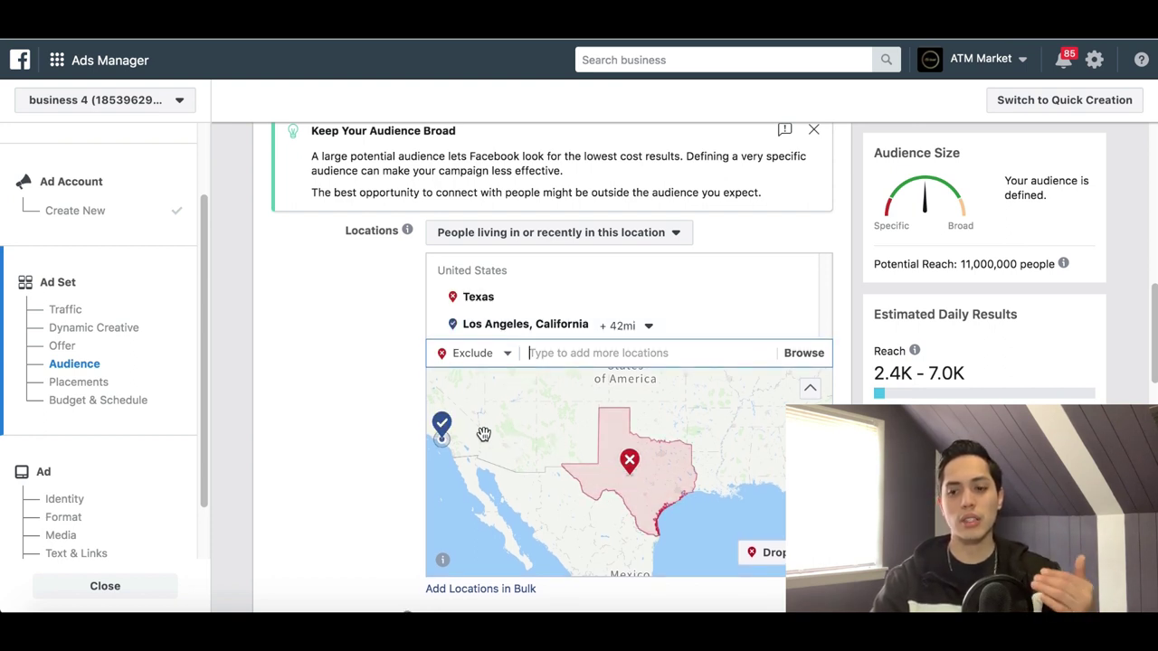
# Step: Review the ad set from its name and traffic destination down to the audience's location map and age setting
pyautogui.scroll(-1, 380, 401)
pyautogui.scroll(3, 379, 398)
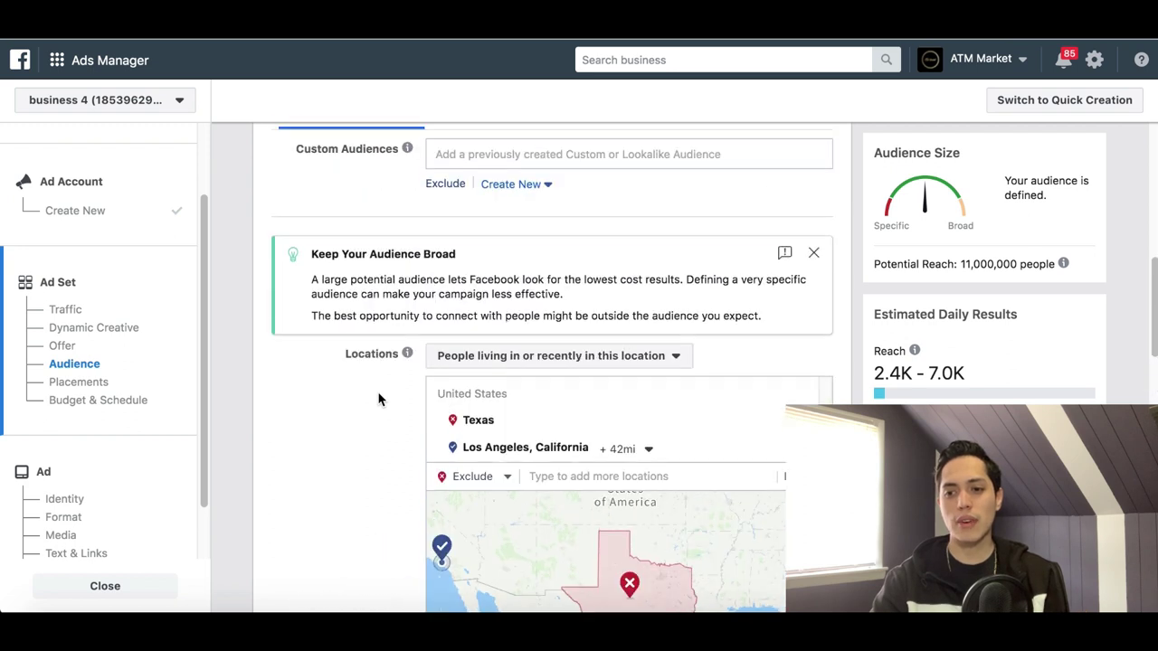
pyautogui.scroll(10, 379, 398)
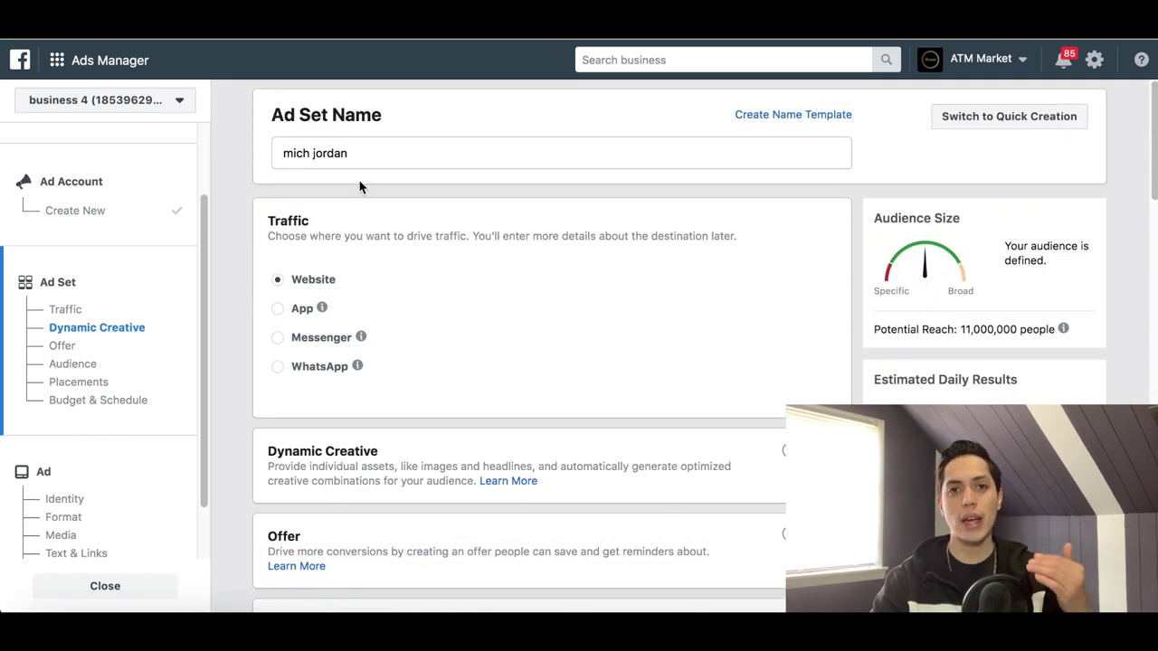
pyautogui.scroll(-12, 419, 317)
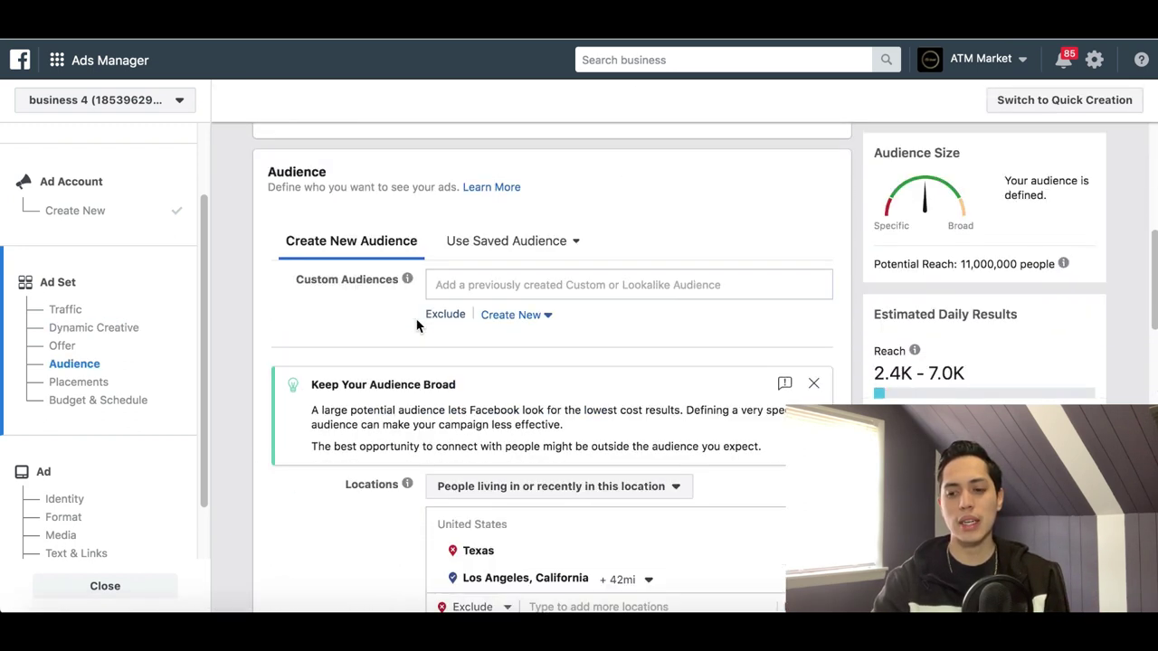
pyautogui.scroll(-1, 345, 471)
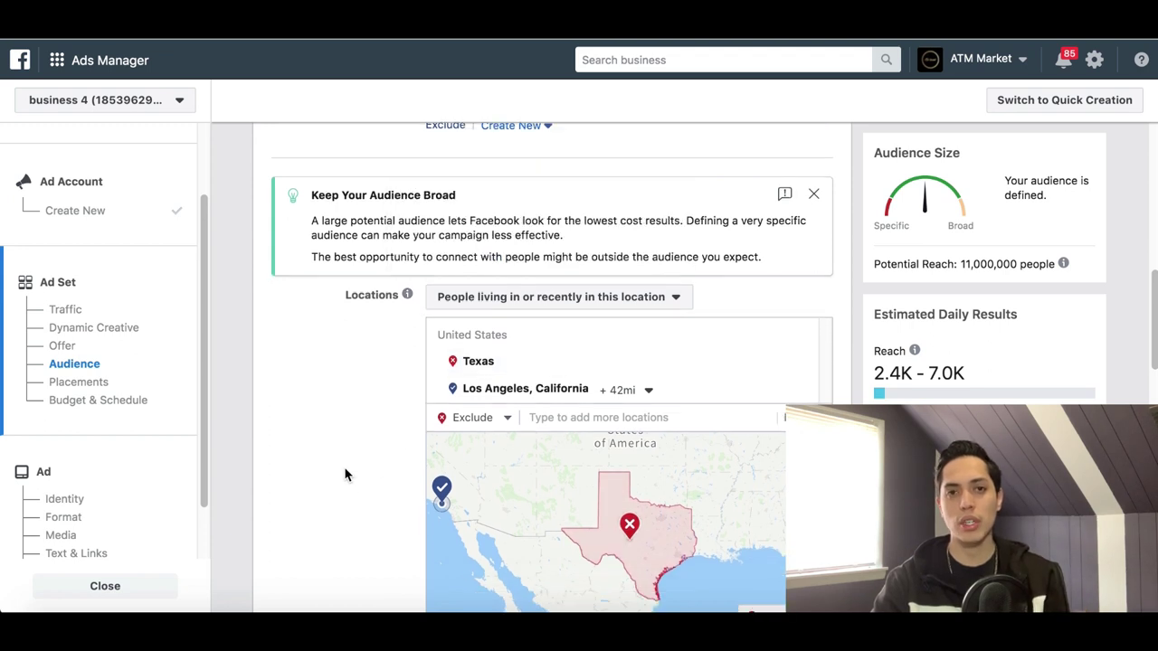
pyautogui.scroll(-1, 345, 474)
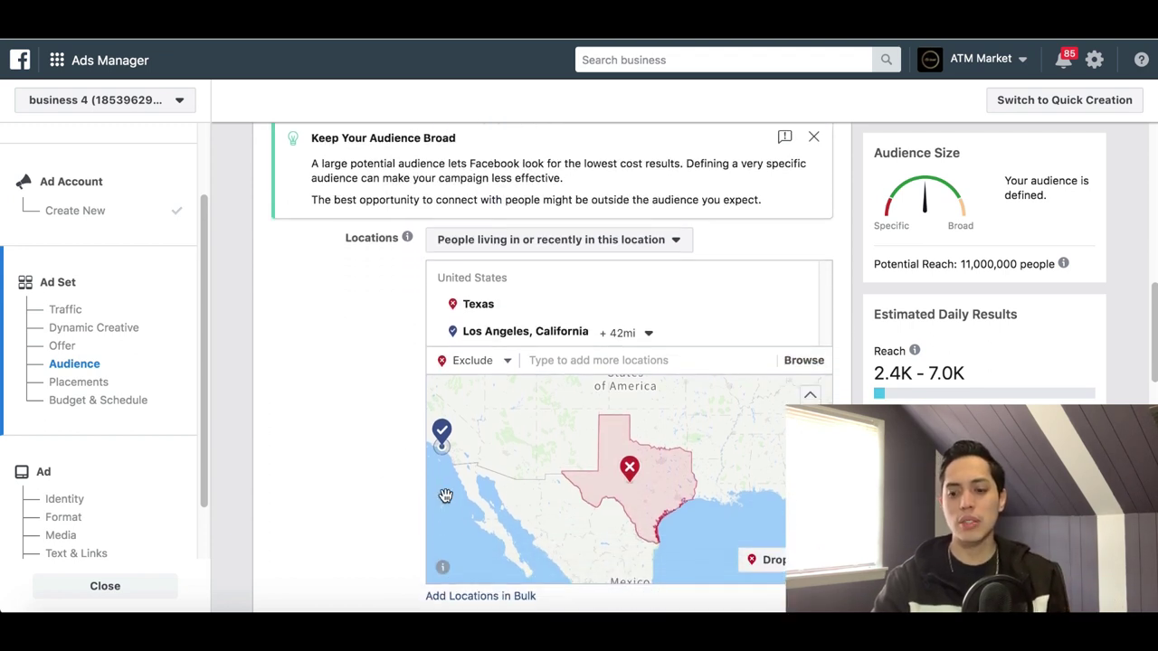
pyautogui.scroll(-5, 316, 542)
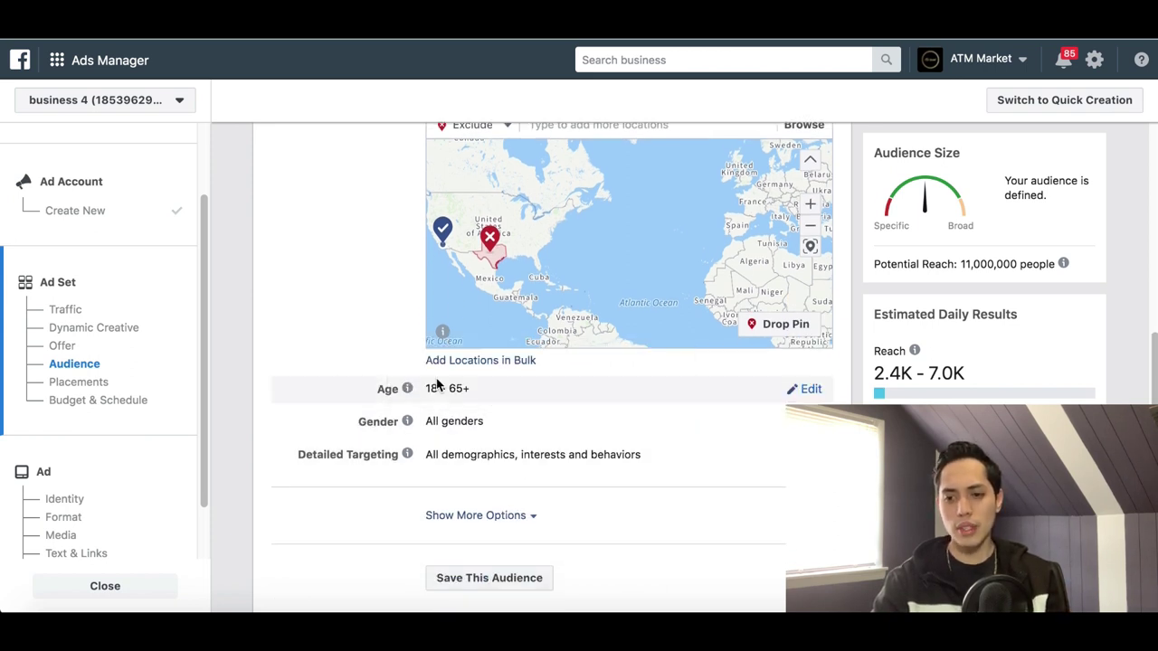
# Step: Open the audience's age range for editing and examine the minimum age options, keeping 18 to 65+
pyautogui.click(809, 390)
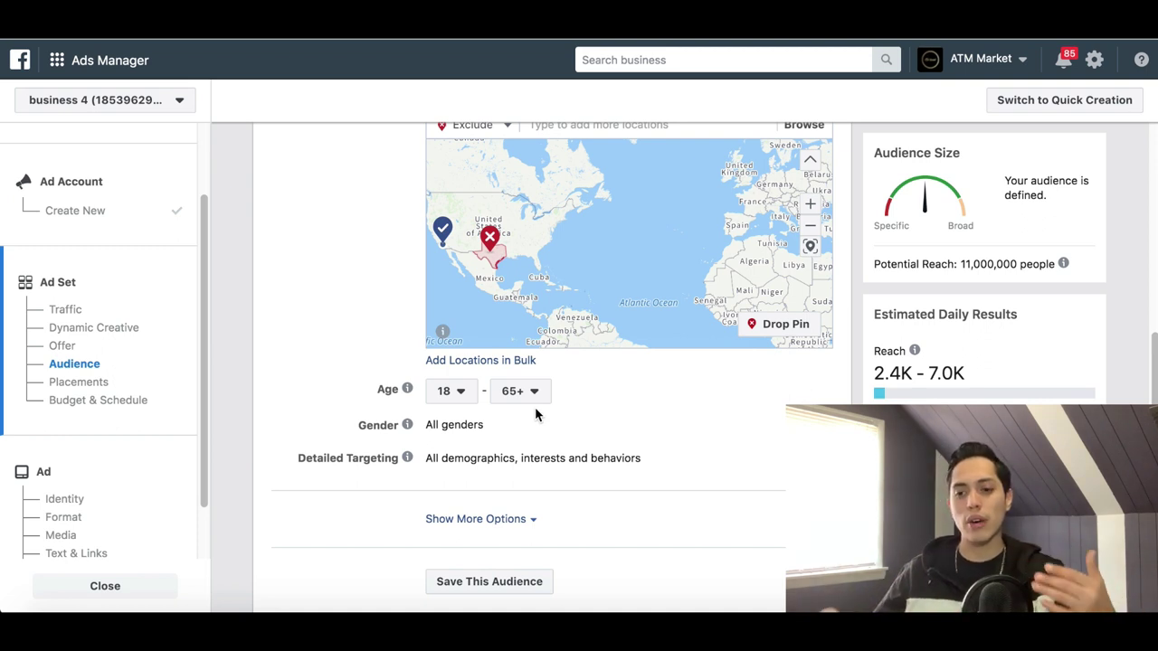
pyautogui.click(466, 393)
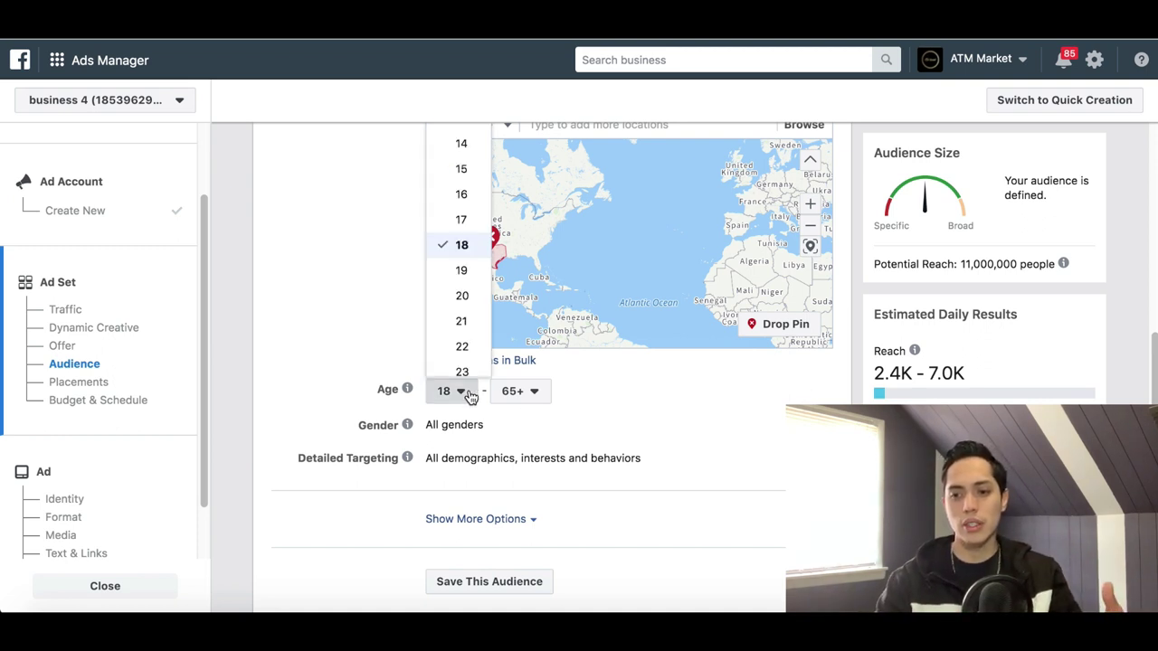
pyautogui.scroll(-5, 472, 304)
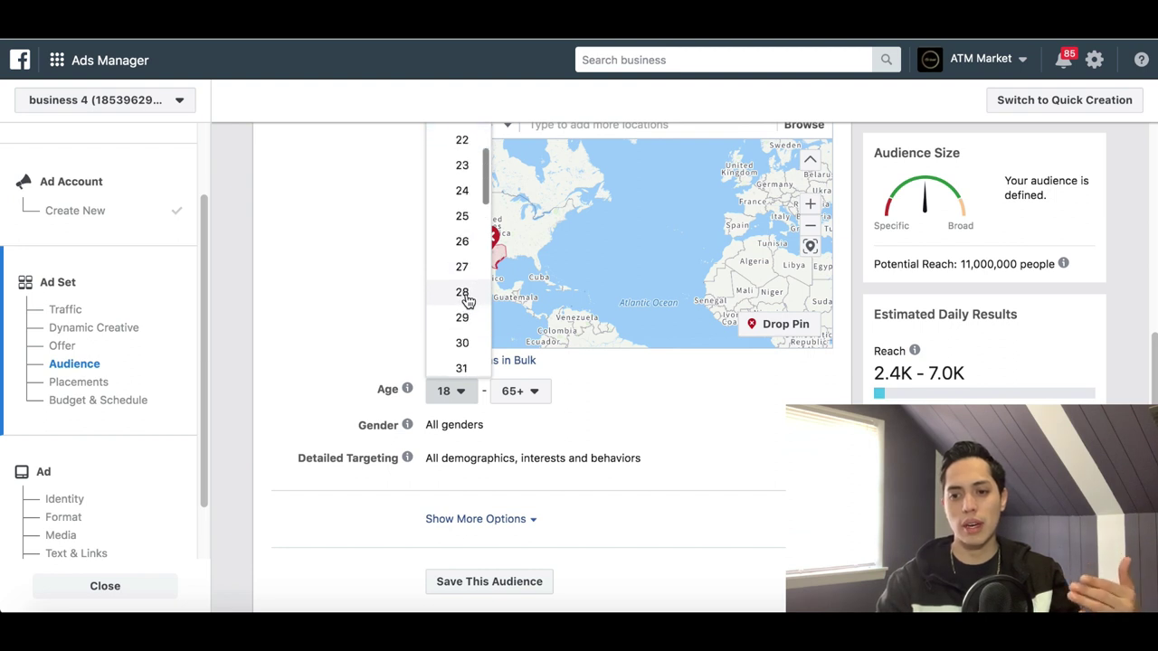
pyautogui.scroll(-9, 468, 301)
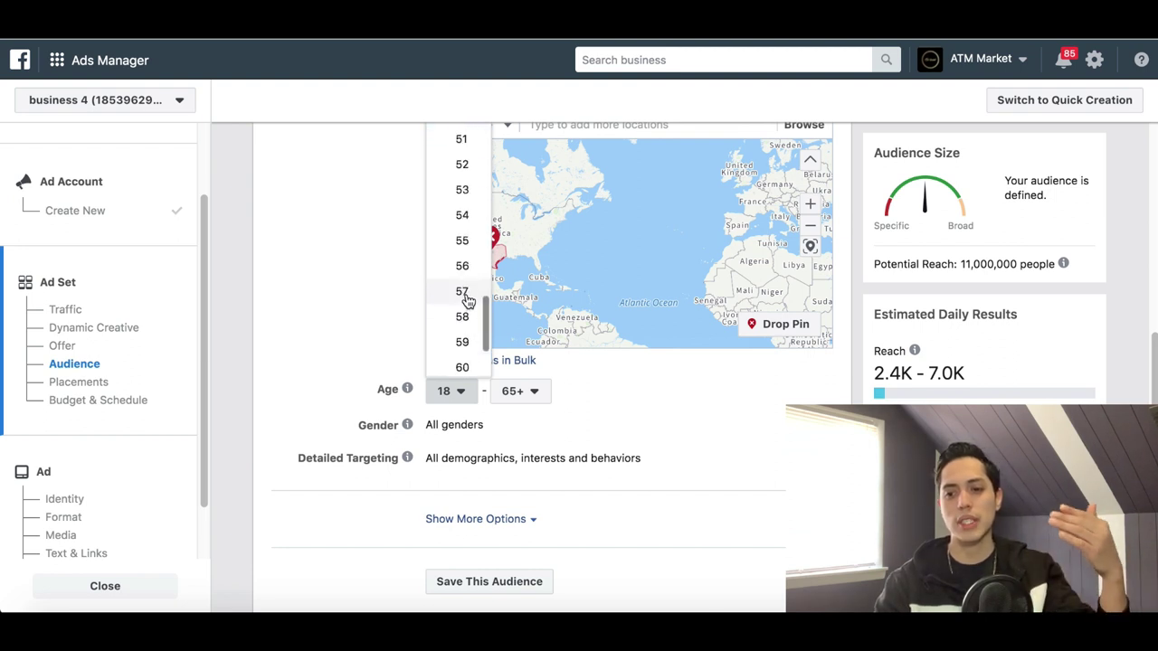
pyautogui.scroll(7, 468, 301)
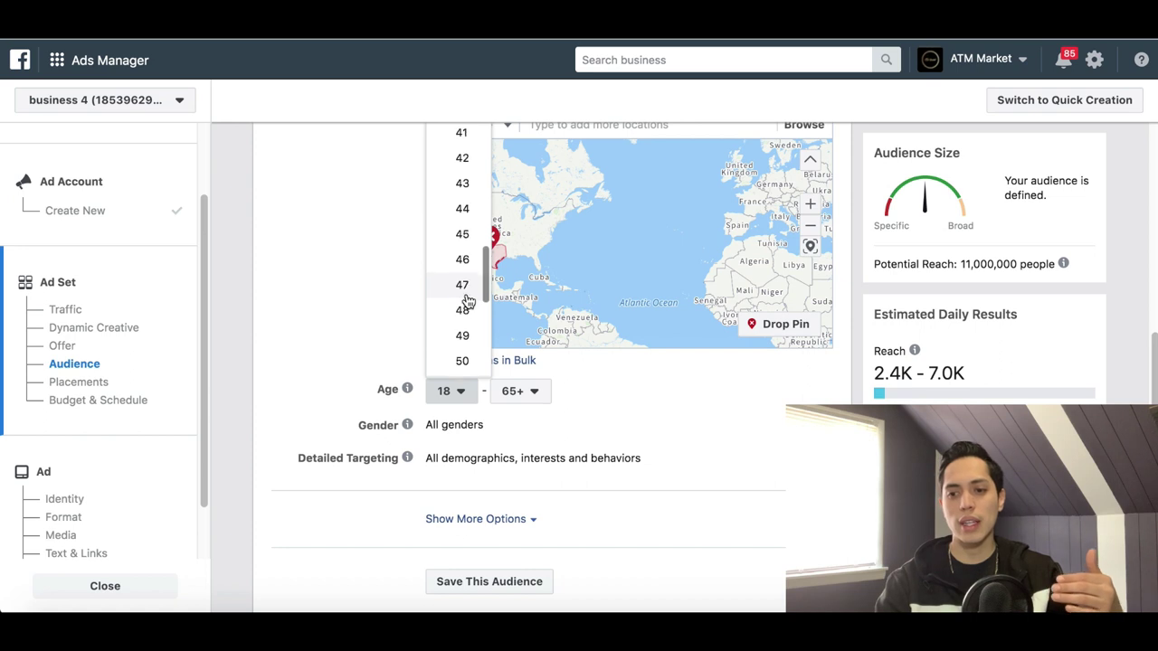
pyautogui.scroll(2, 468, 302)
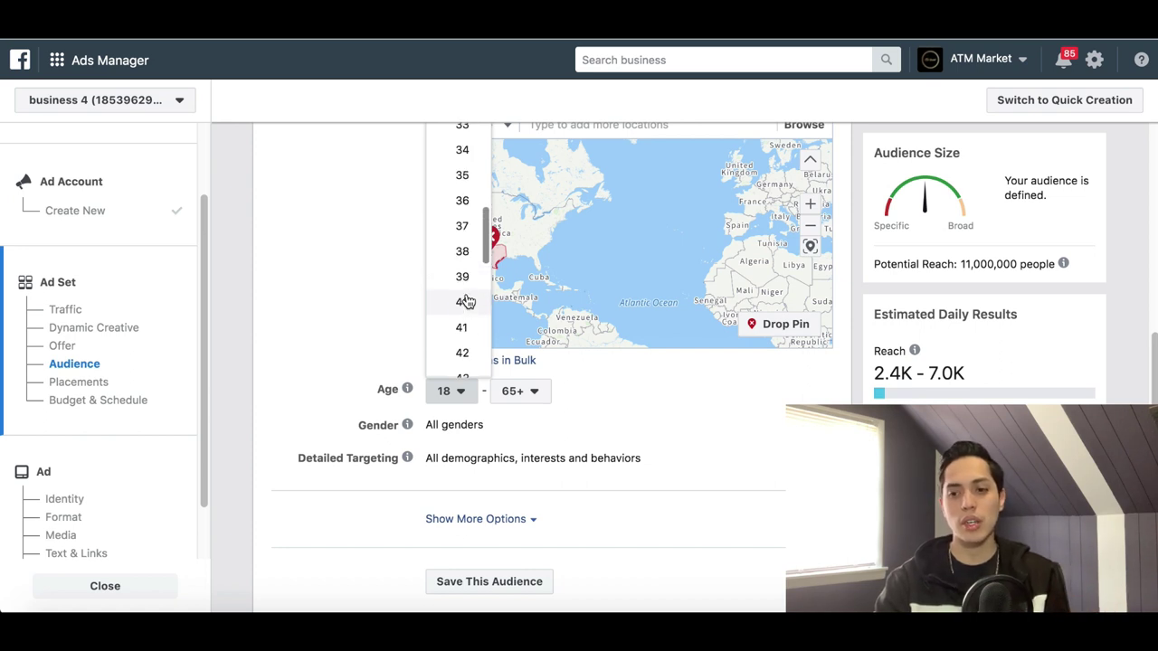
pyautogui.click(352, 302)
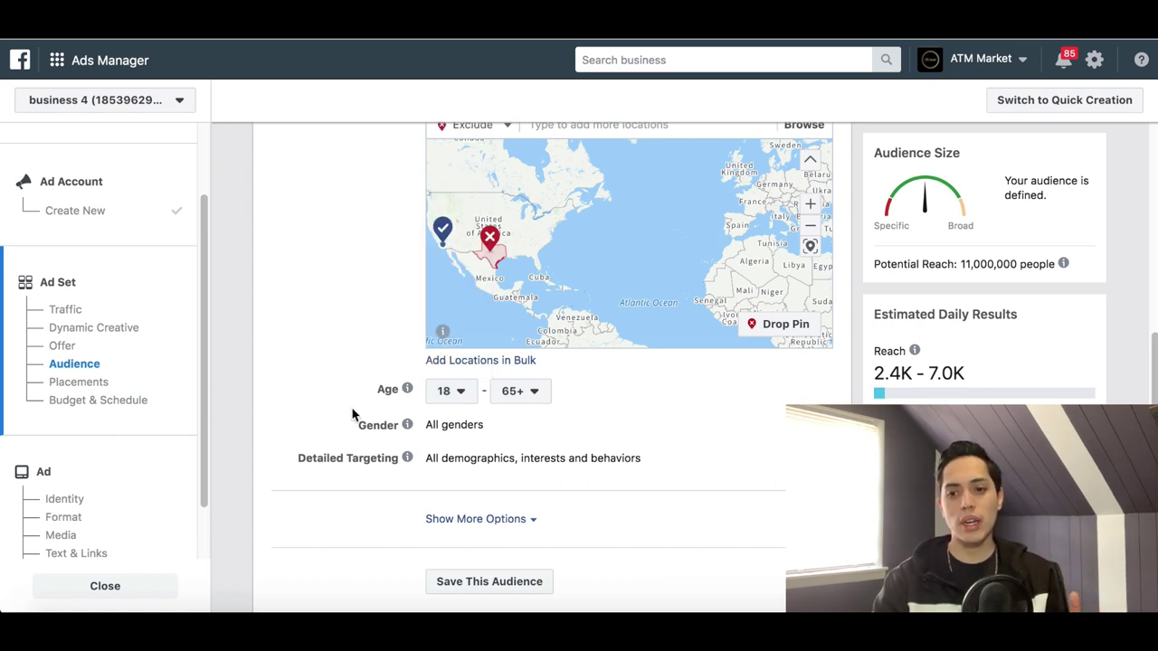
pyautogui.scroll(-2, 353, 415)
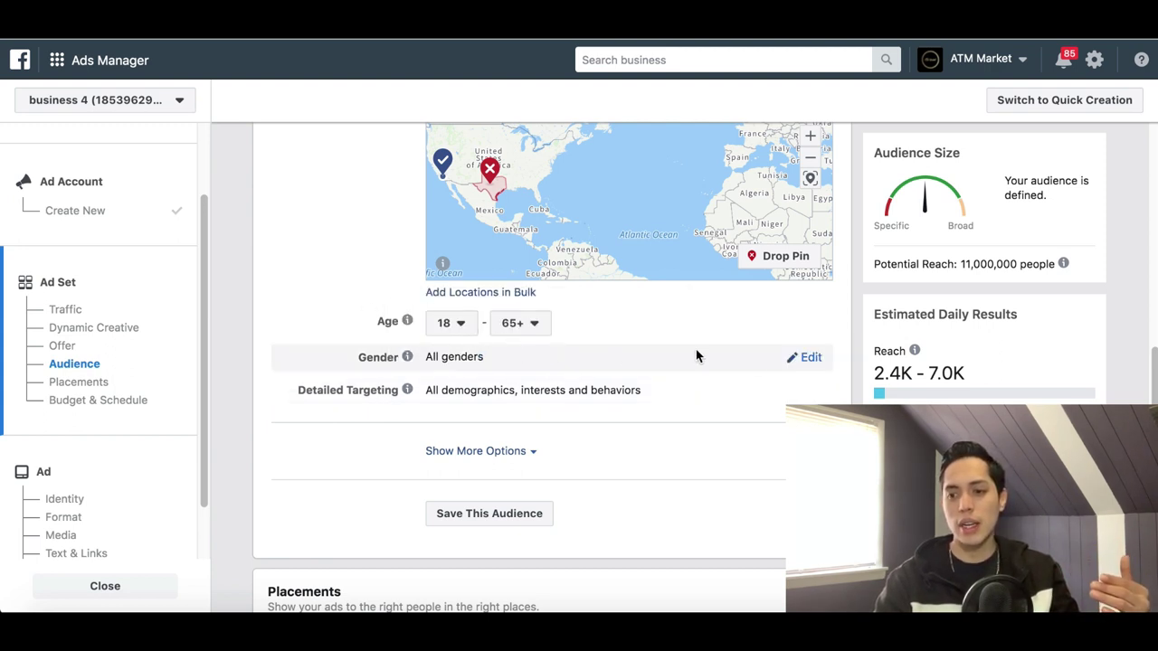
# Step: Open the audience's gender setting for editing and check what it controls, keeping All selected
pyautogui.click(790, 359)
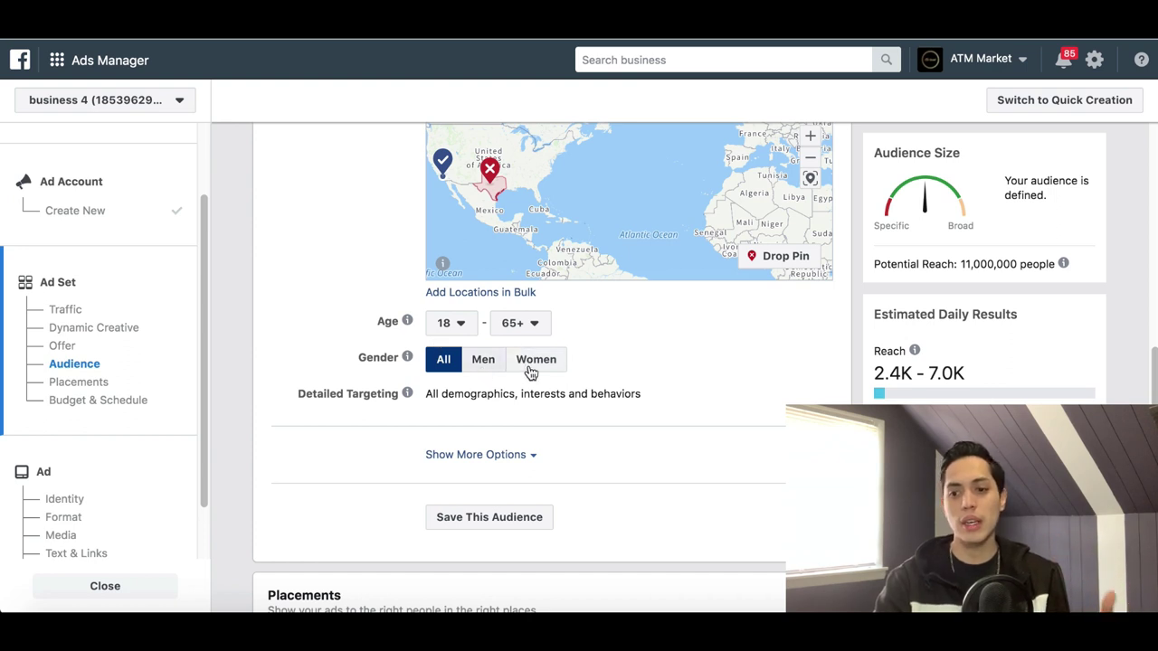
pyautogui.moveTo(396, 360)
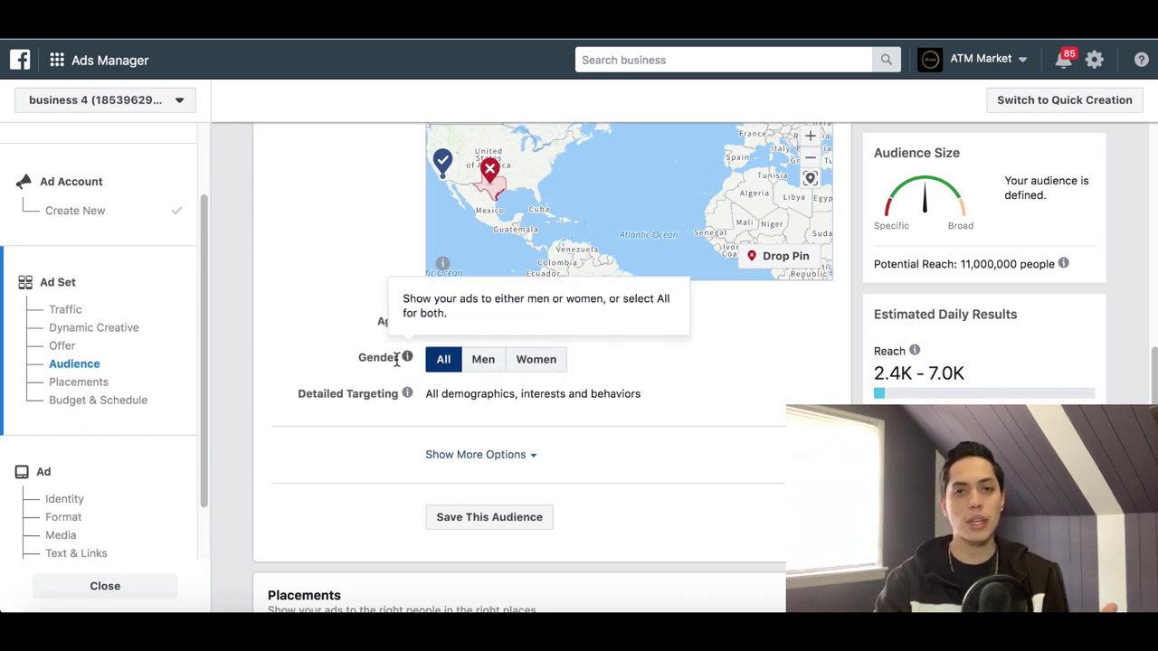
# Step: Open detailed targeting for editing and include people with the Michael Jordan interest
pyautogui.scroll(-2, 469, 439)
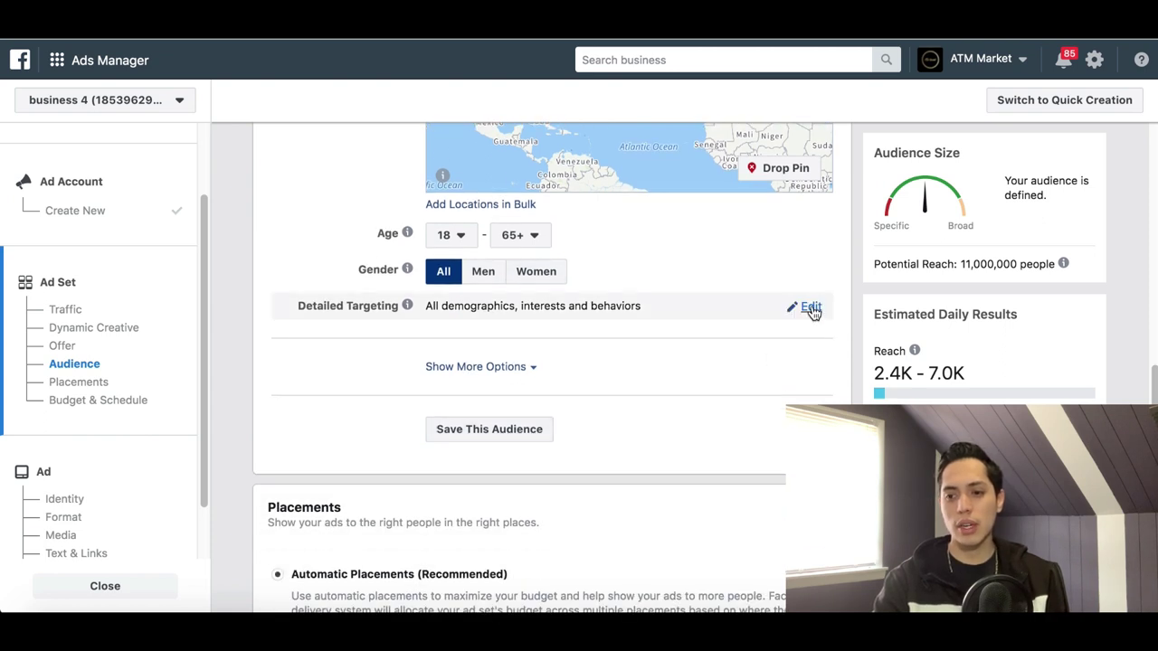
pyautogui.click(810, 307)
pyautogui.scroll(1, 391, 379)
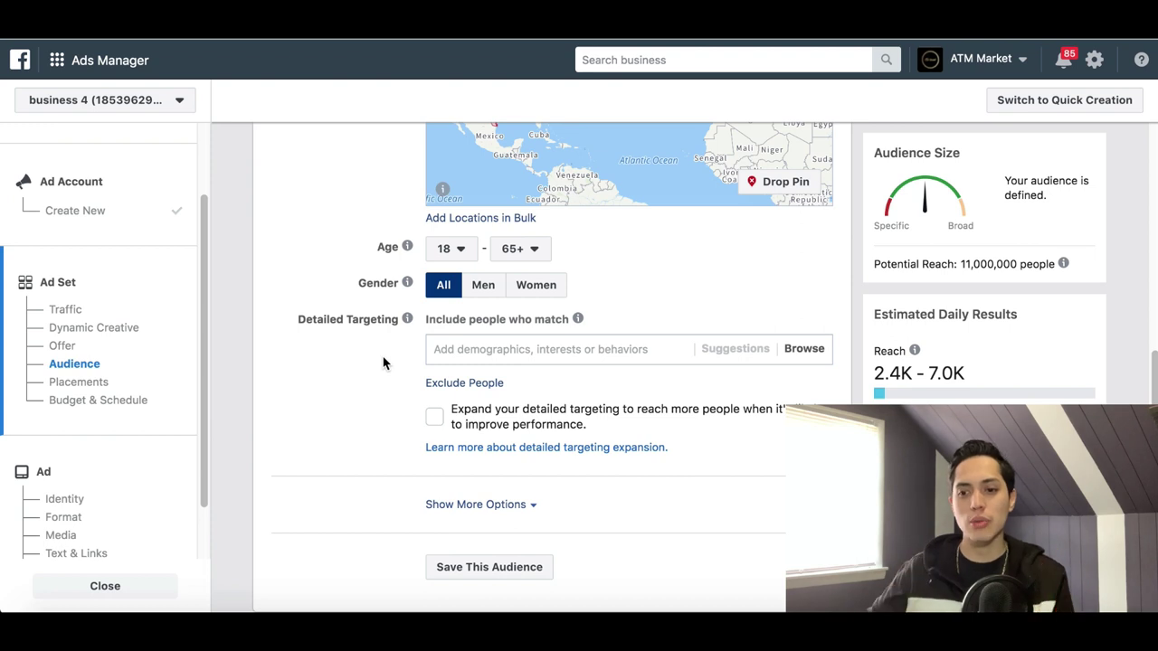
pyautogui.click(474, 353)
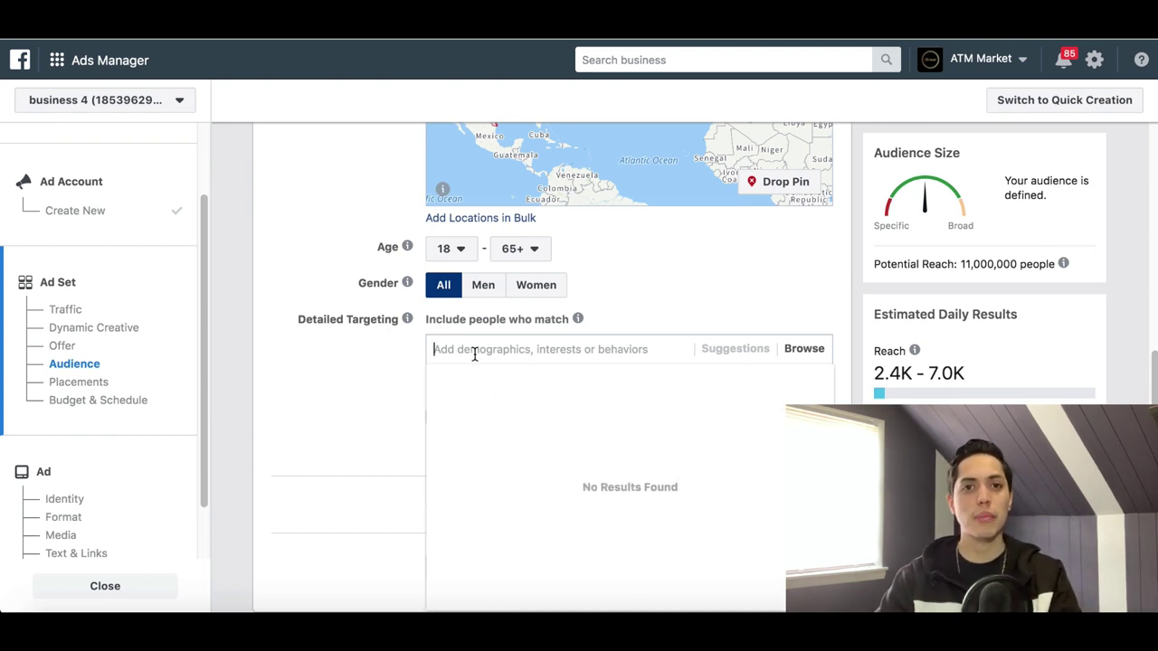
pyautogui.write('m')
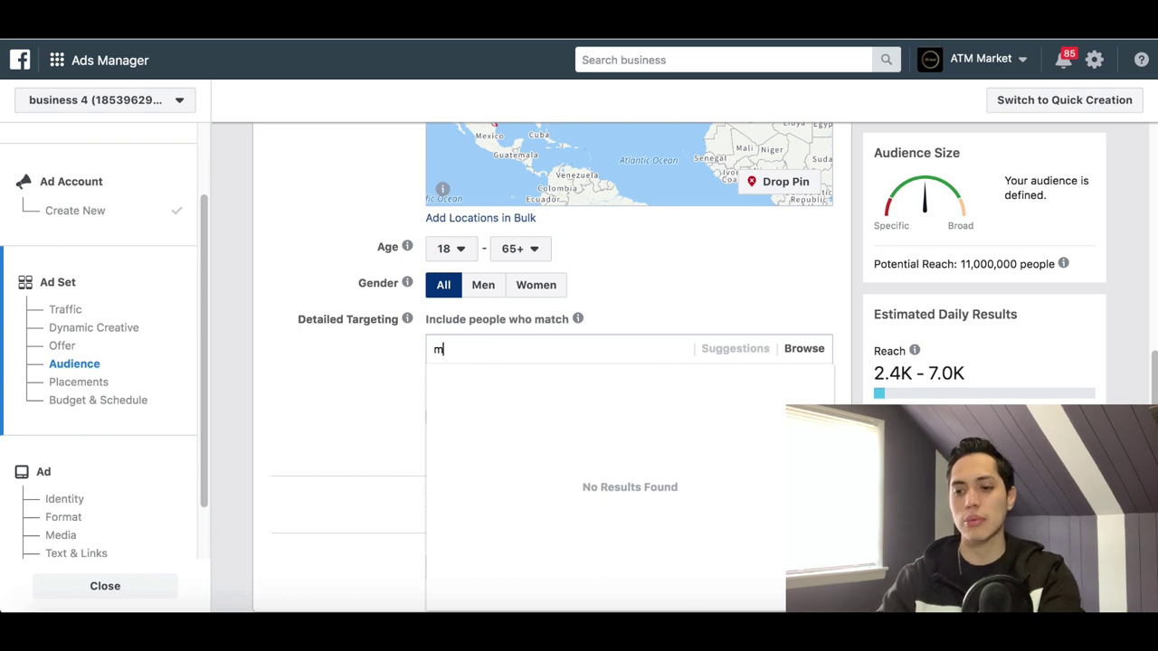
pyautogui.write('ichael jo')
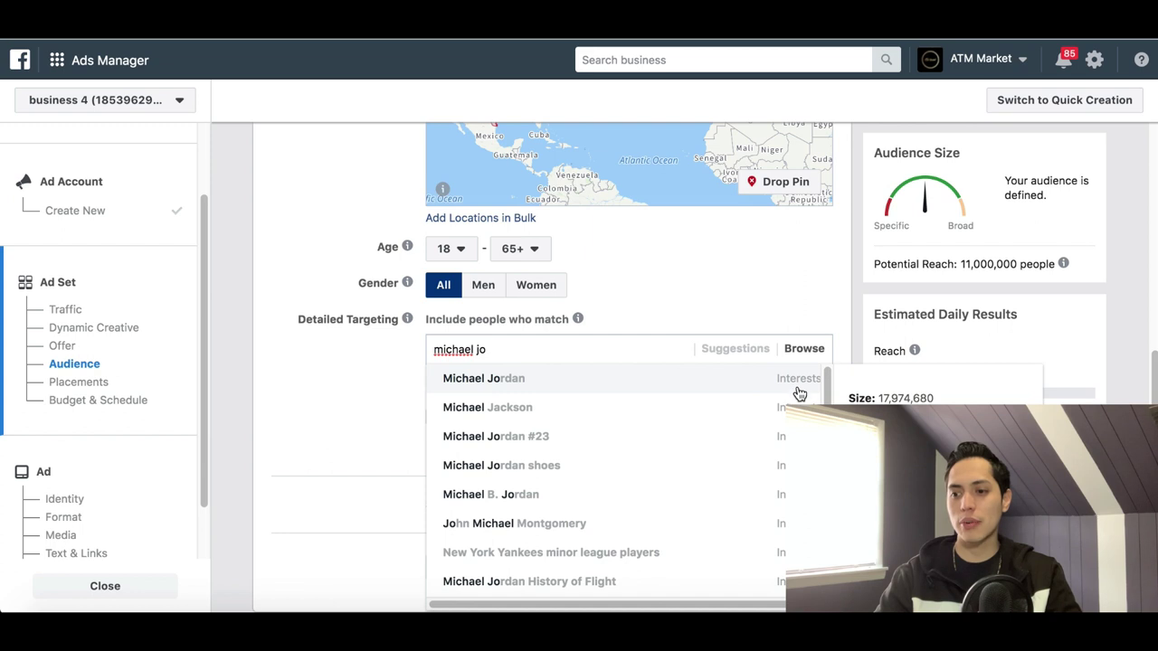
pyautogui.click(480, 383)
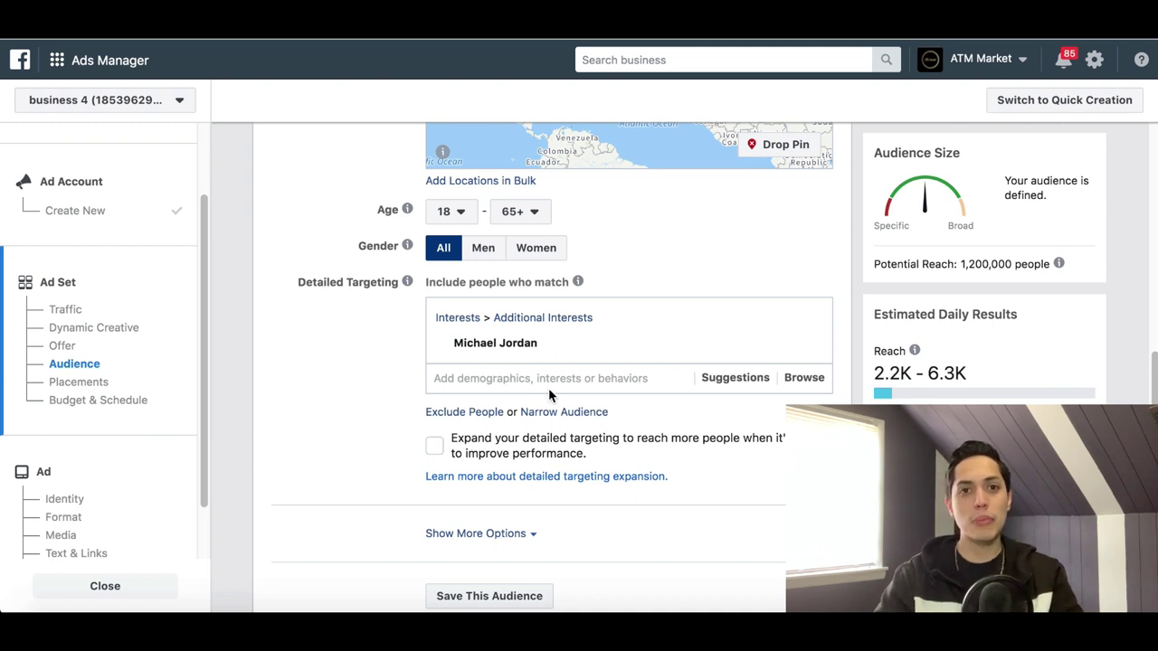
# Step: Search the detailed targeting interests for "basket", browse the matches and include the Basket interest
pyautogui.moveTo(463, 346)
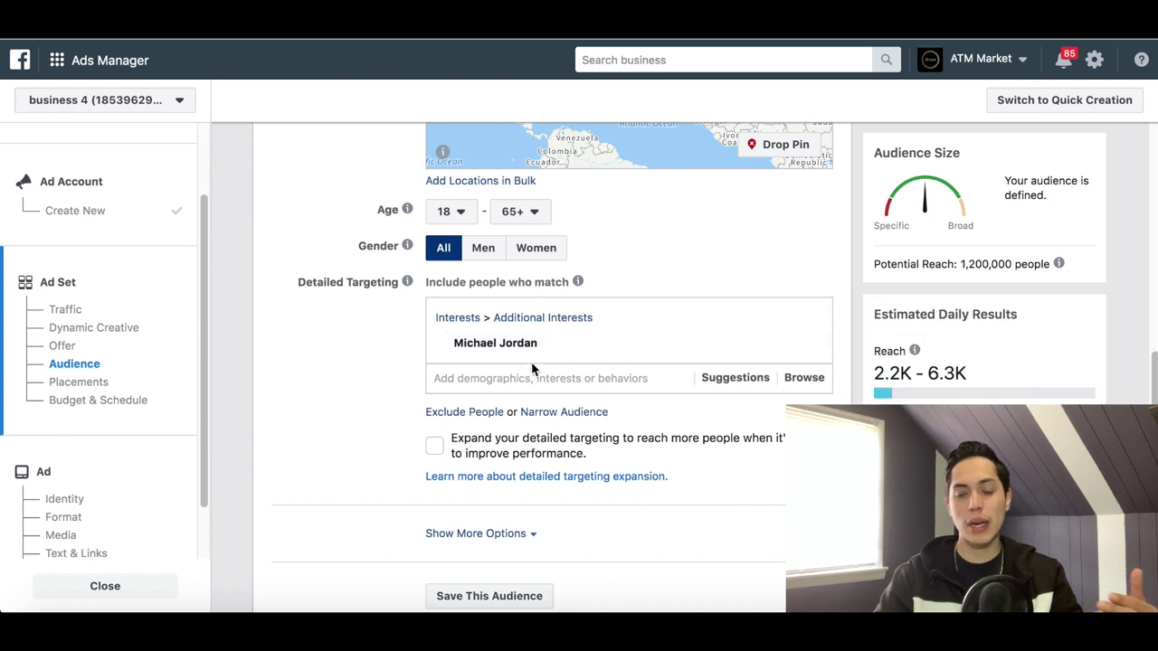
pyautogui.click(521, 387)
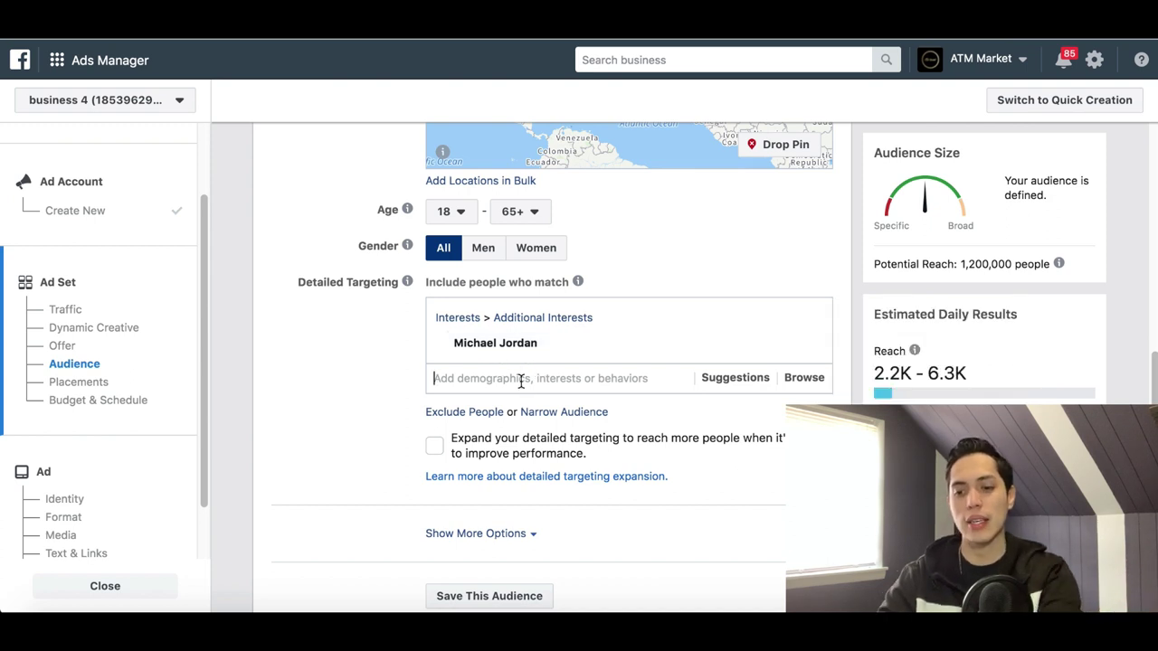
pyautogui.write('basket')
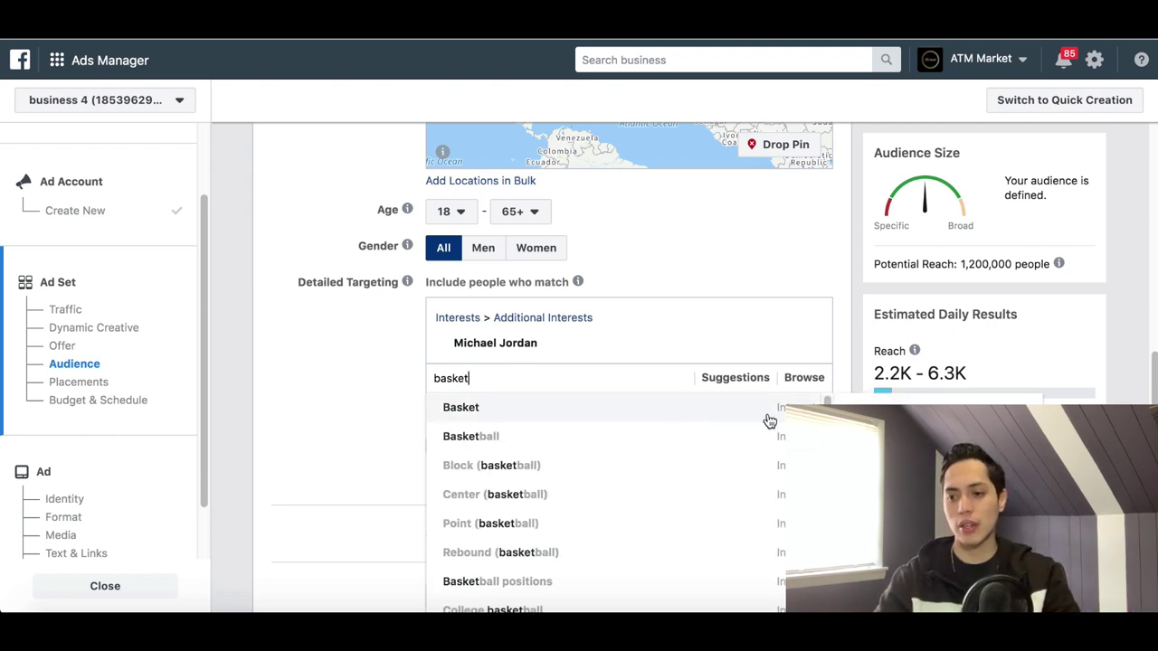
pyautogui.scroll(-5, 776, 482)
pyautogui.scroll(2, 778, 481)
pyautogui.scroll(-4, 778, 481)
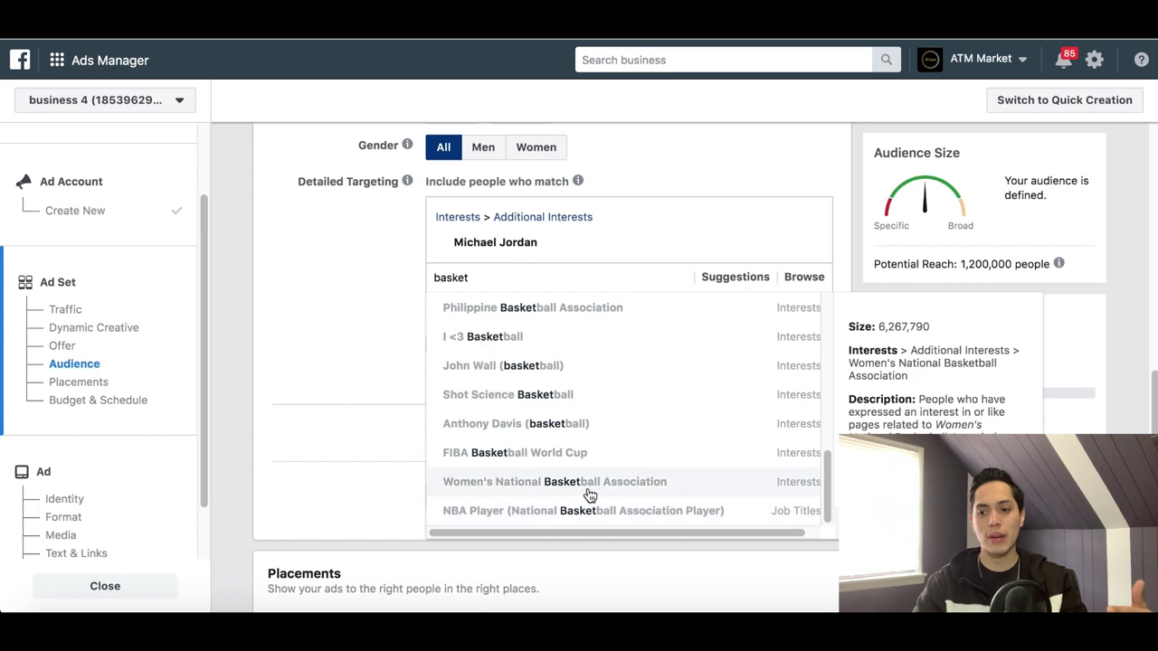
pyautogui.scroll(5, 590, 487)
pyautogui.scroll(3, 739, 375)
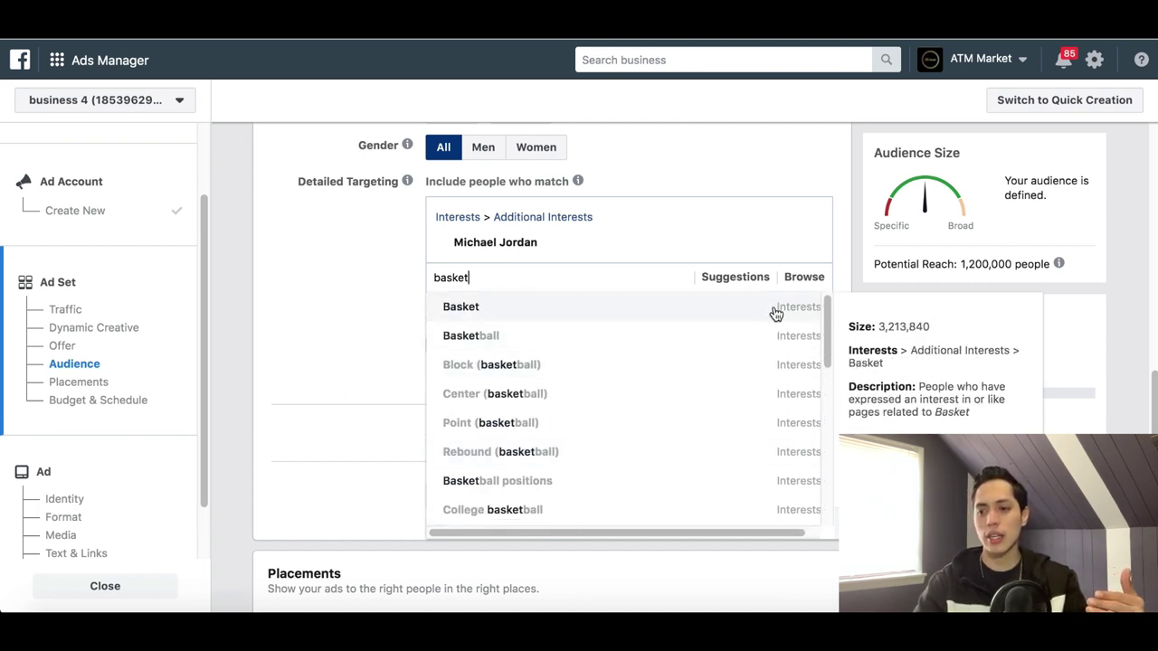
pyautogui.click(448, 307)
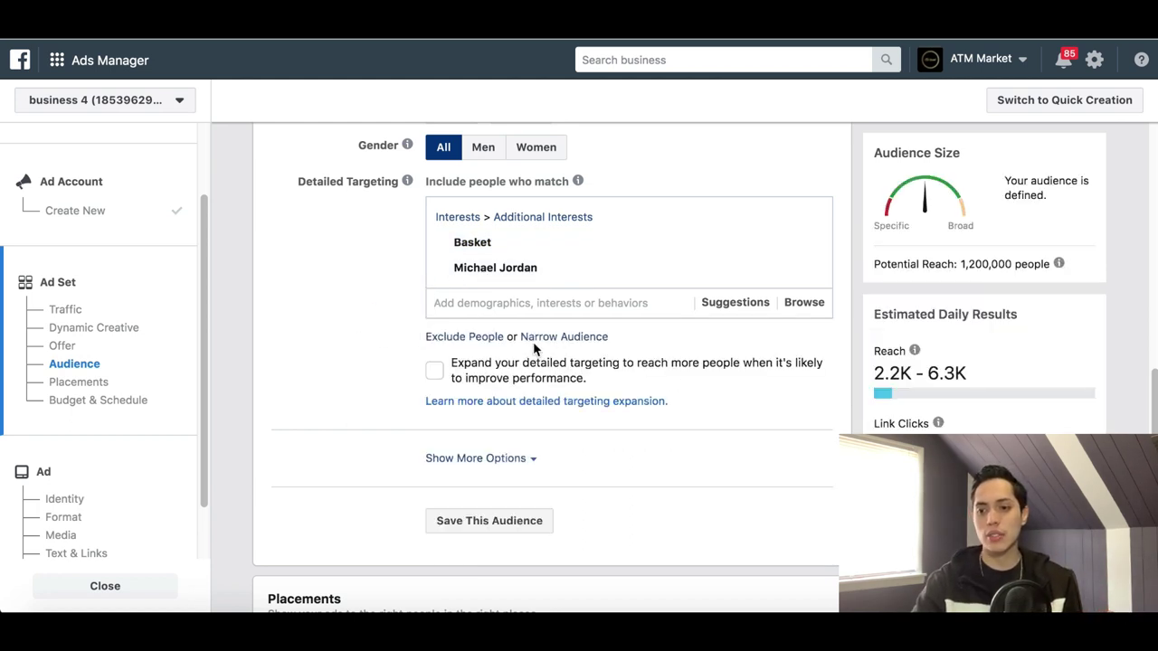
# Step: Narrow the audience to people who must also match the Painting or Painting Art interest
pyautogui.click(562, 337)
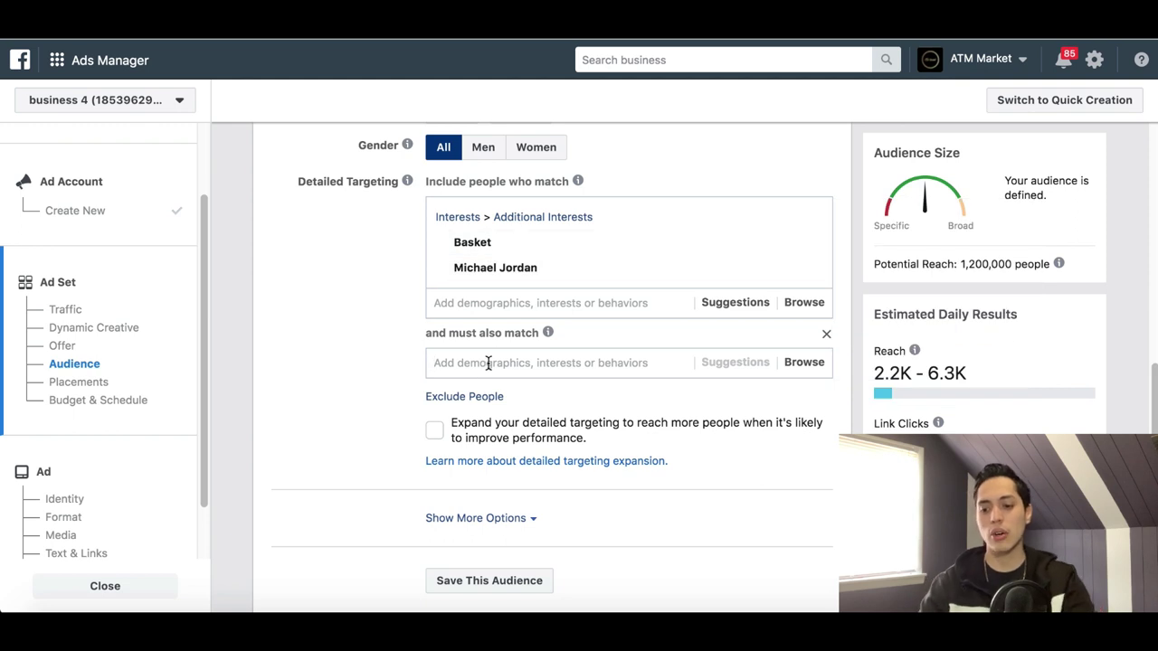
pyautogui.write('painting')
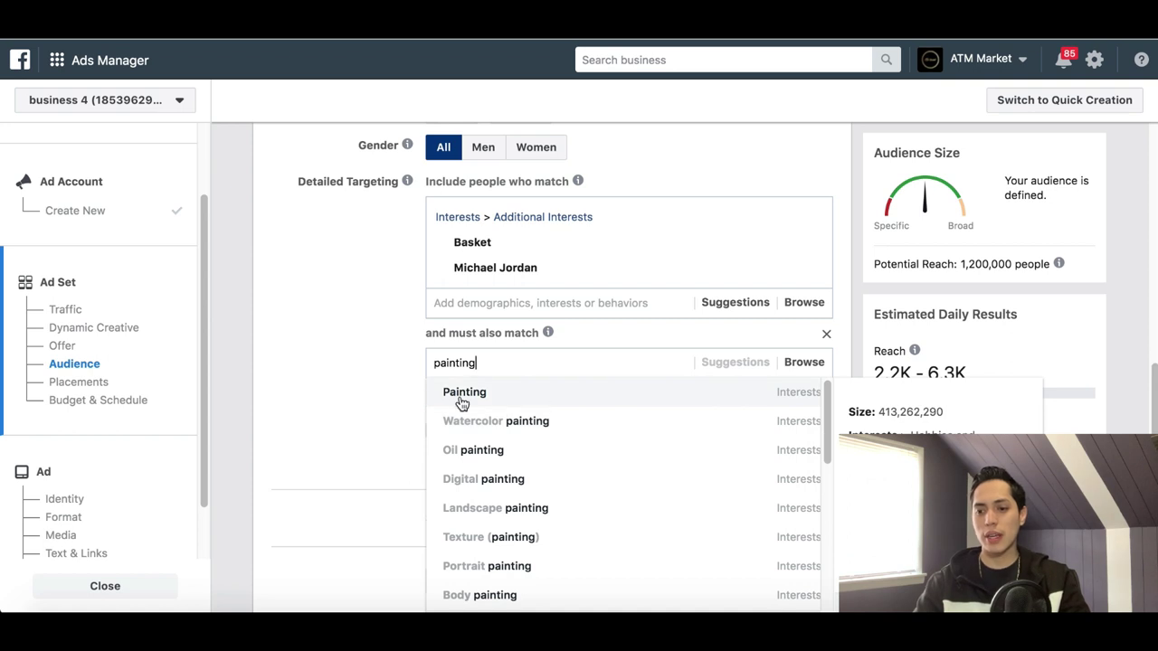
pyautogui.click(778, 398)
pyautogui.write('art')
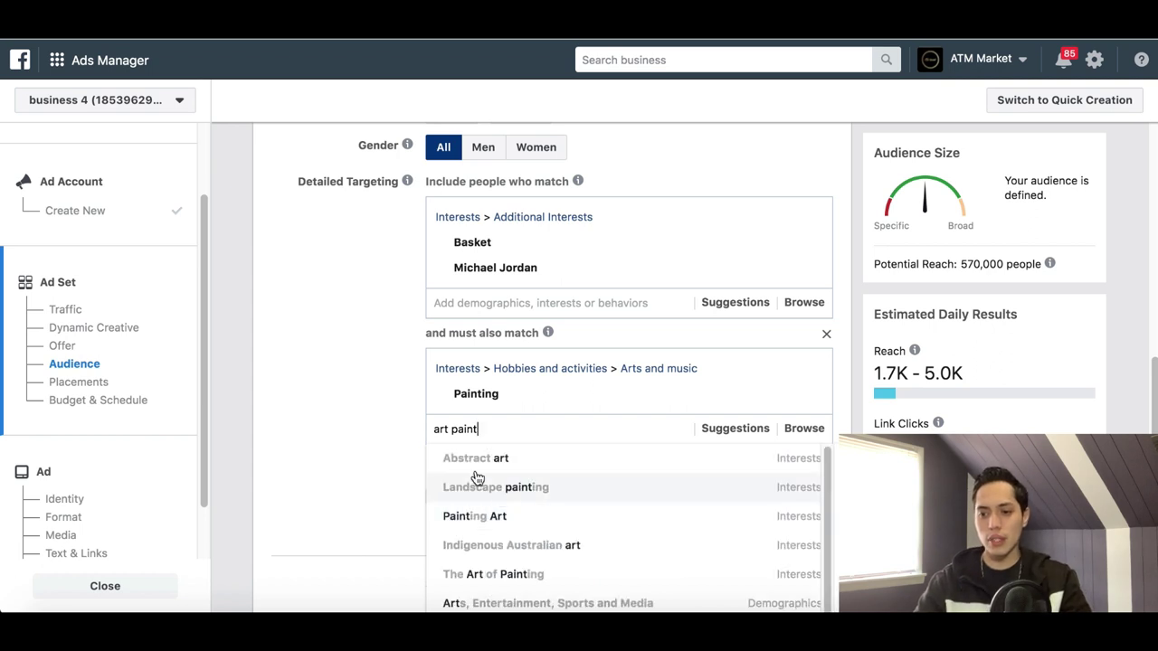
pyautogui.click(500, 523)
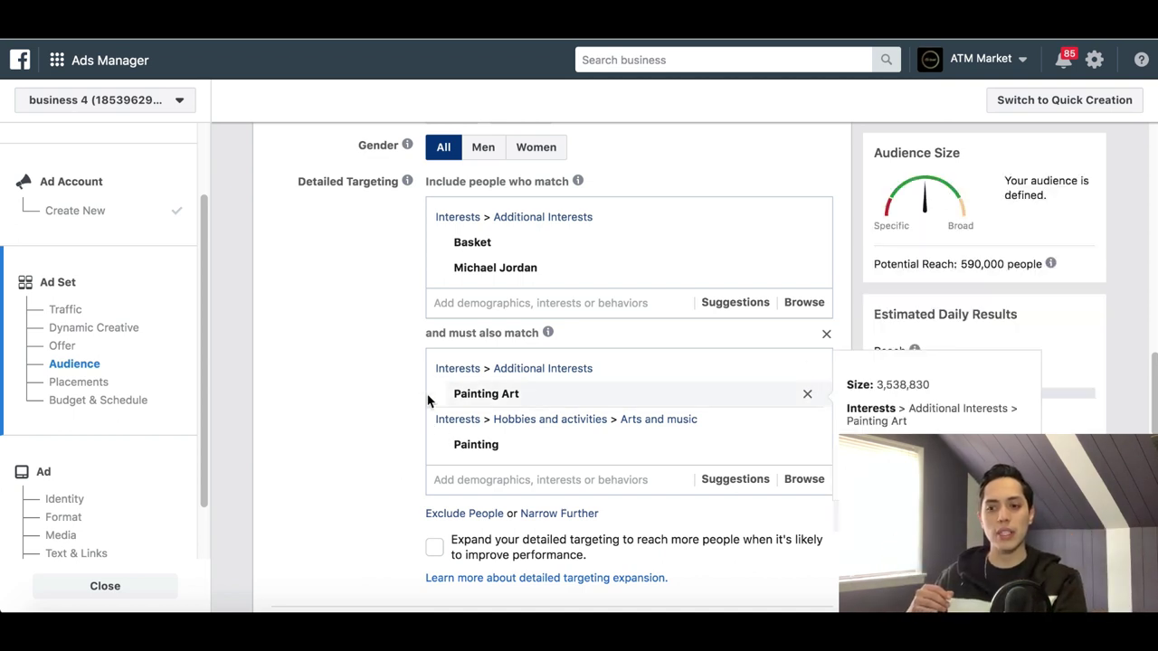
# Step: Review the included and must-also-match interests together with the audience's locations, age and gender settings
pyautogui.moveTo(459, 268)
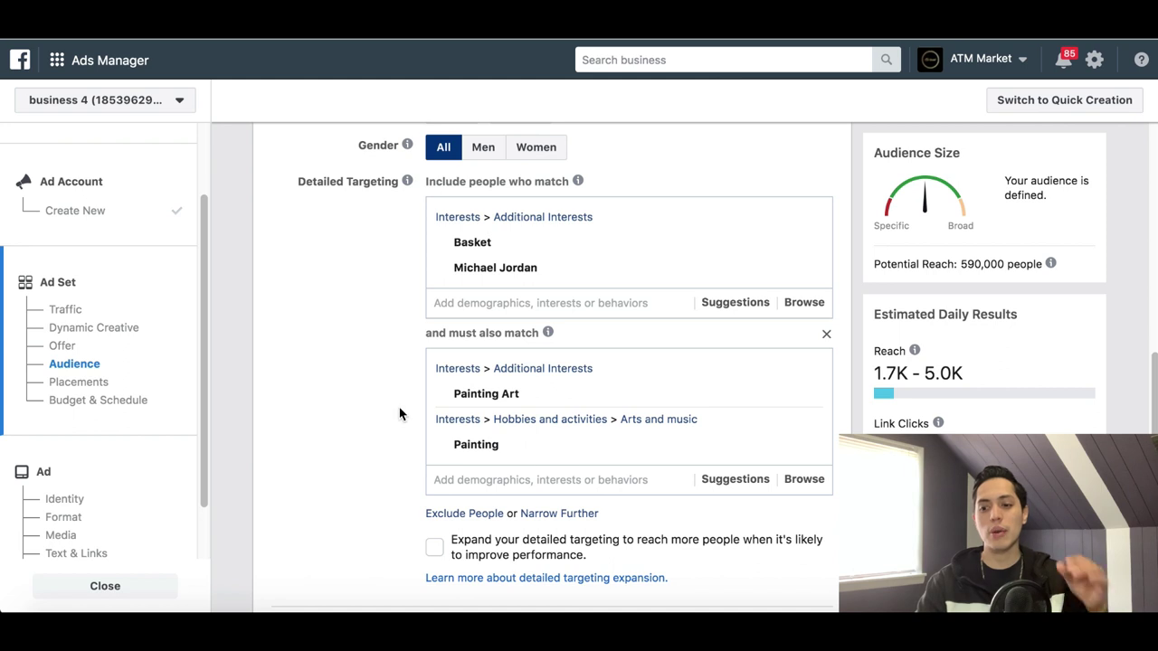
pyautogui.scroll(2, 380, 407)
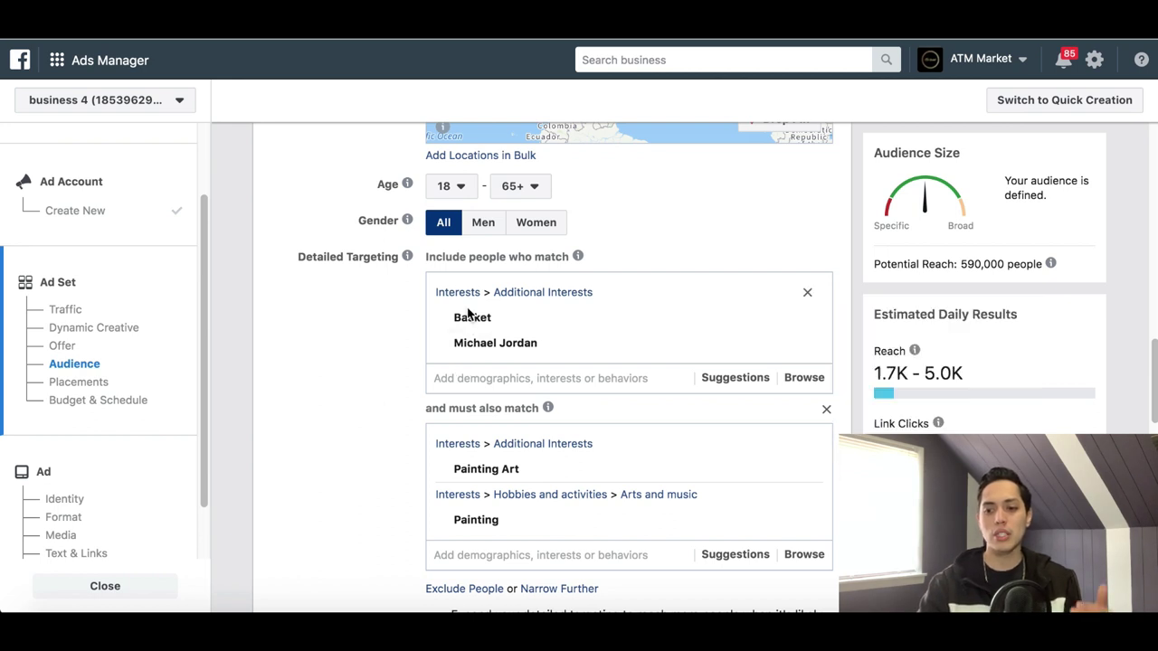
pyautogui.moveTo(504, 338)
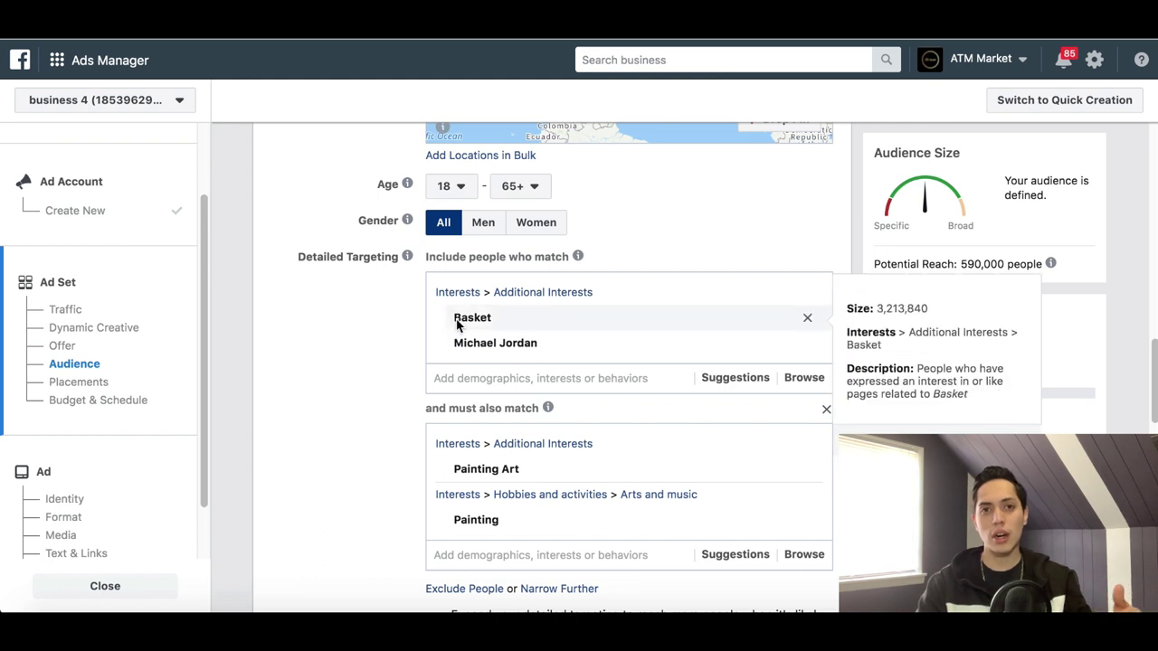
pyautogui.scroll(4, 292, 382)
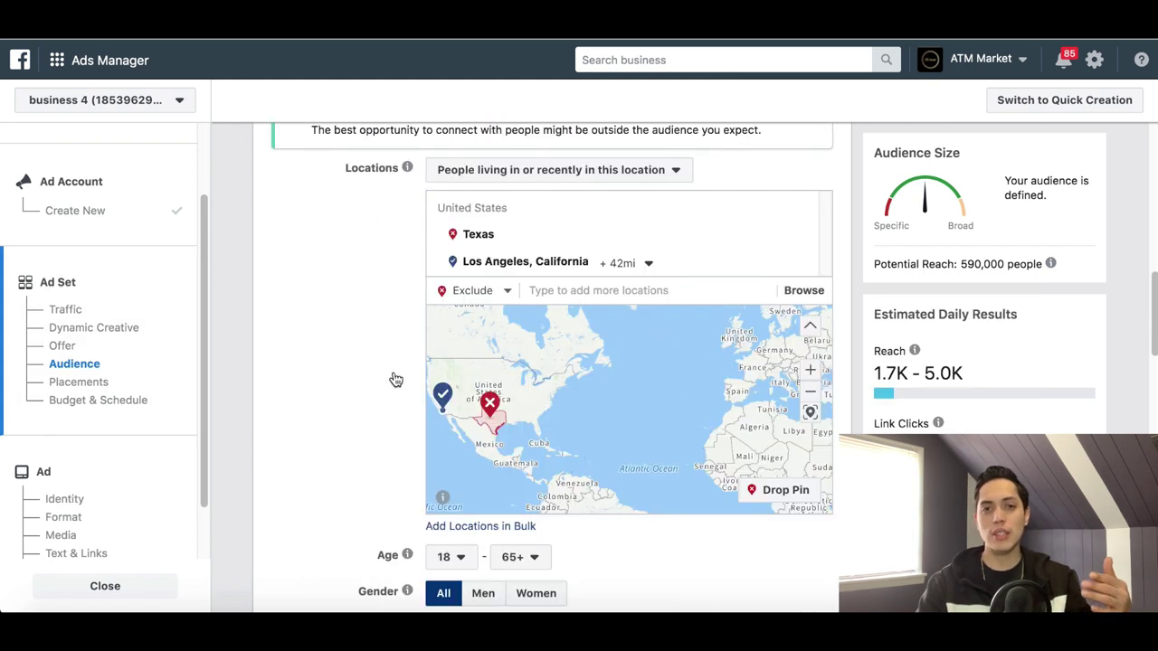
pyautogui.scroll(-5, 355, 415)
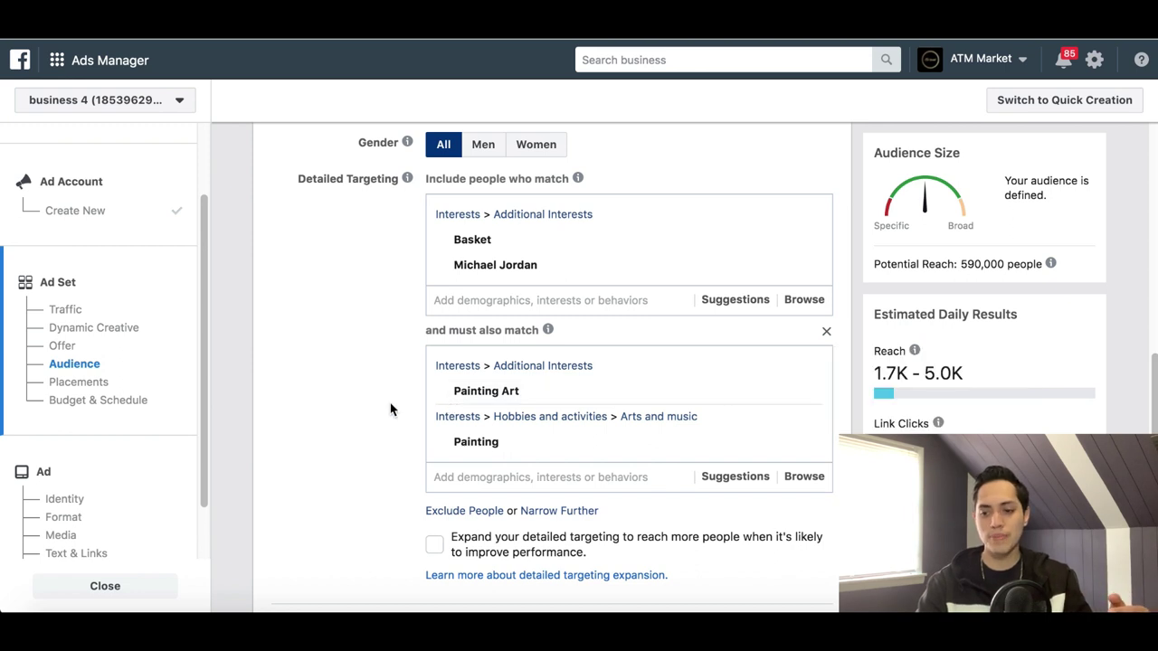
# Step: Show the additional audience options and set the targeted language to English (All)
pyautogui.scroll(-3, 389, 408)
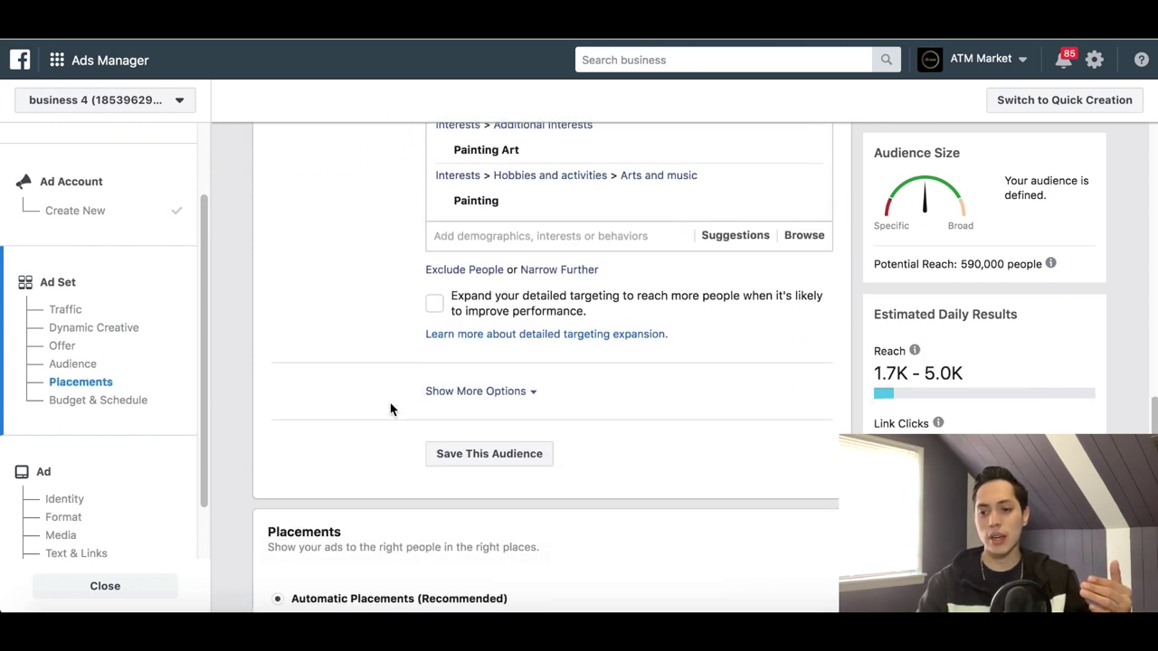
pyautogui.scroll(-1, 390, 409)
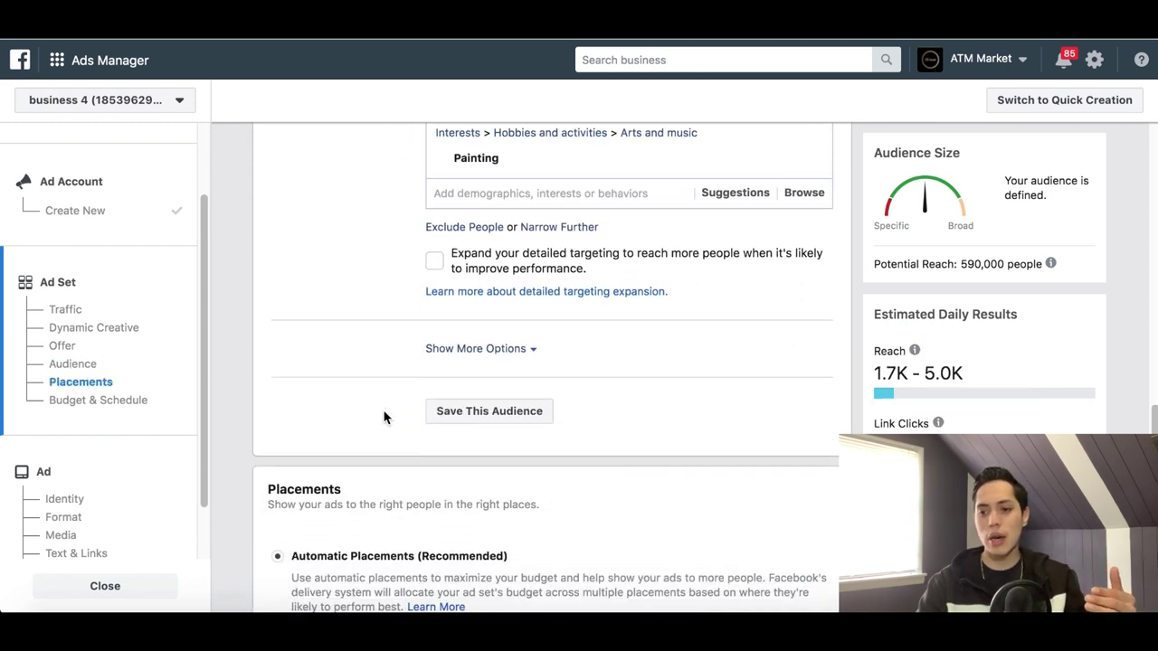
pyautogui.click(474, 351)
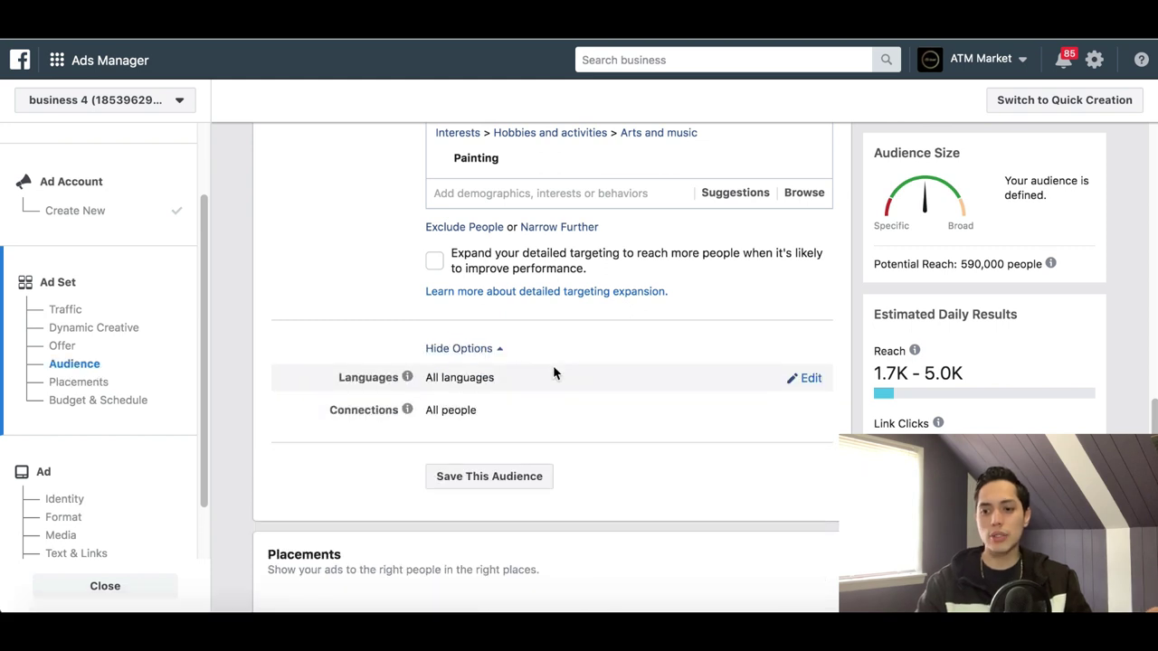
pyautogui.click(805, 378)
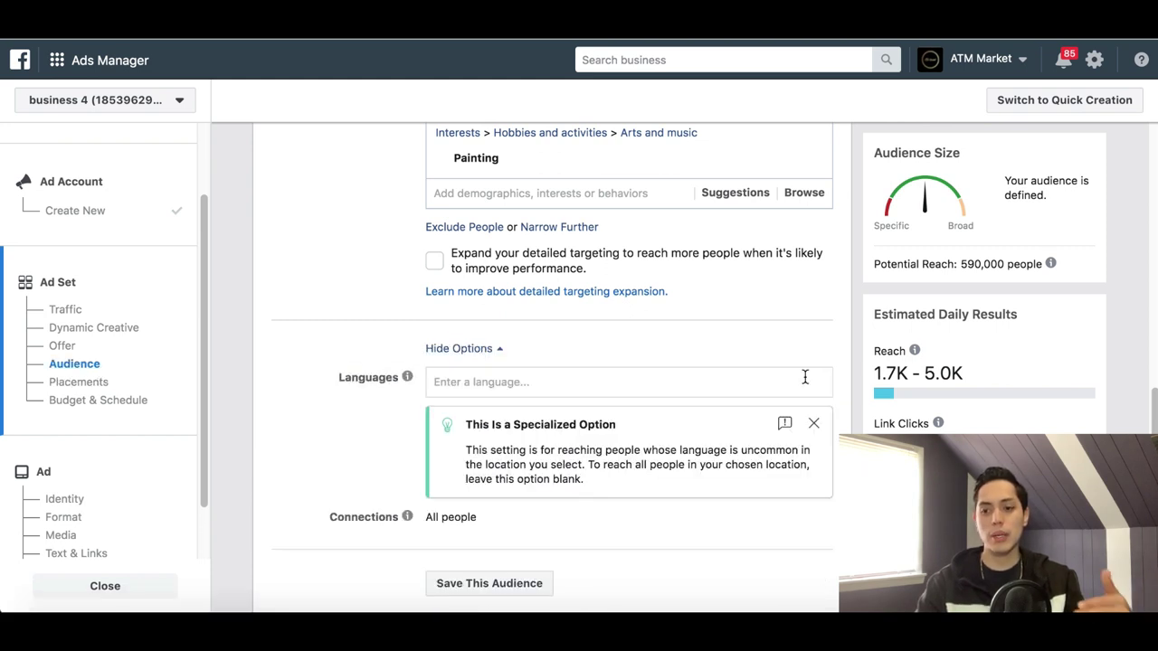
pyautogui.click(501, 387)
pyautogui.write('en')
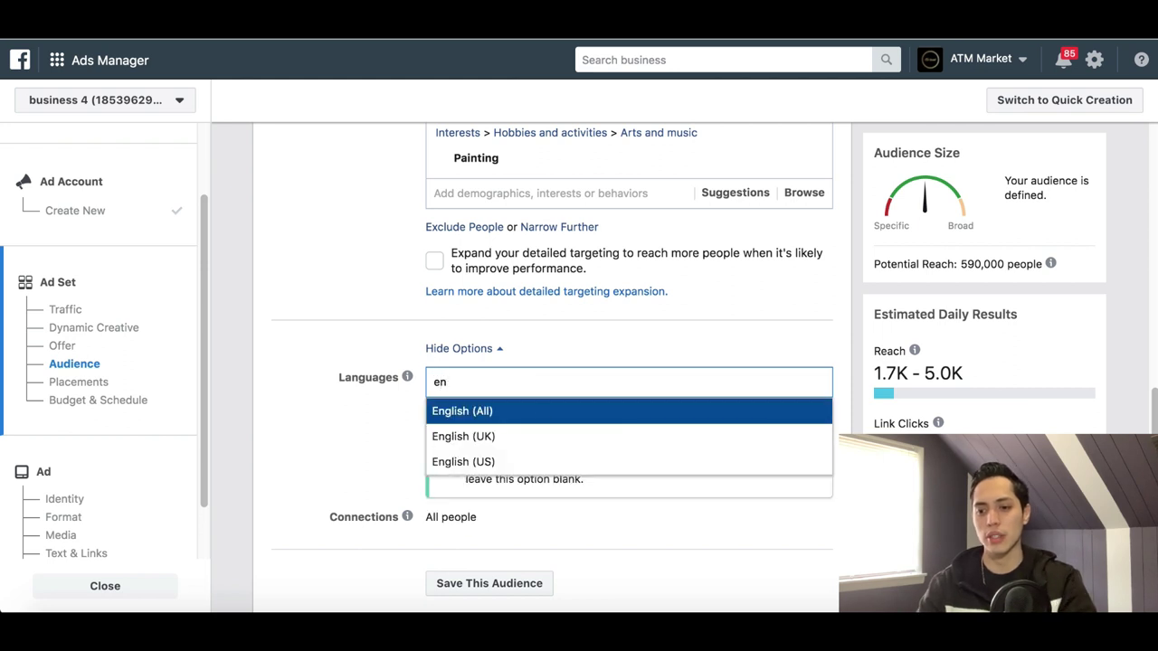
pyautogui.click(461, 412)
# Step: Edit the audience's connections and add the Facebook Pages type "Exclude people who engaged with your Page"
pyautogui.scroll(-2, 367, 502)
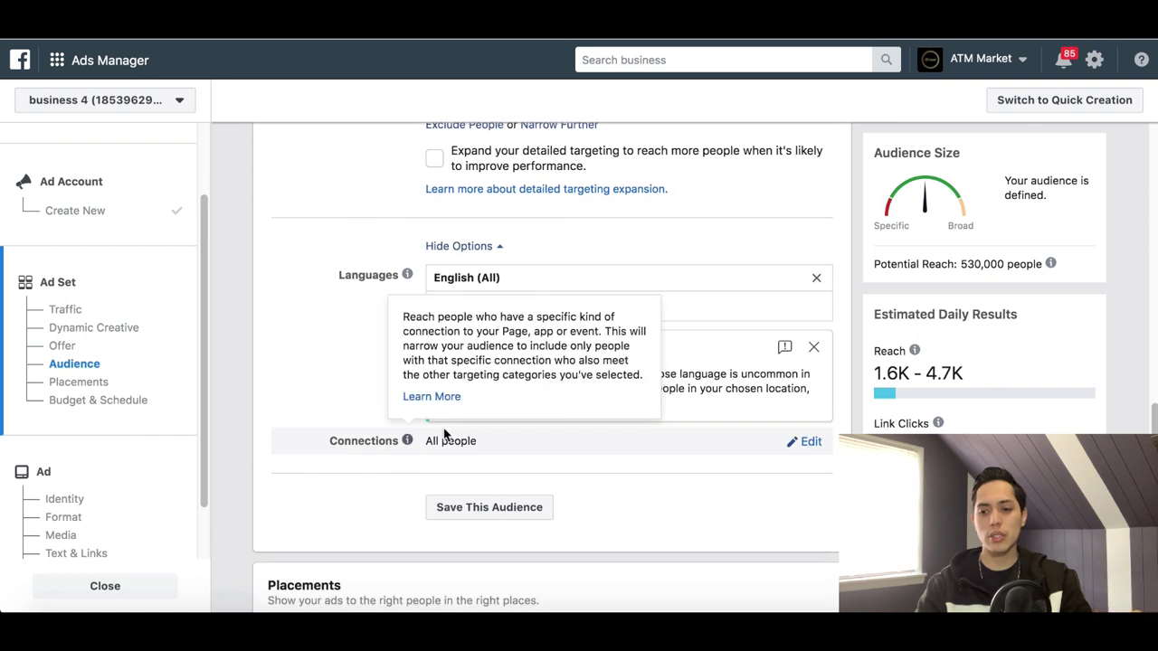
pyautogui.click(815, 442)
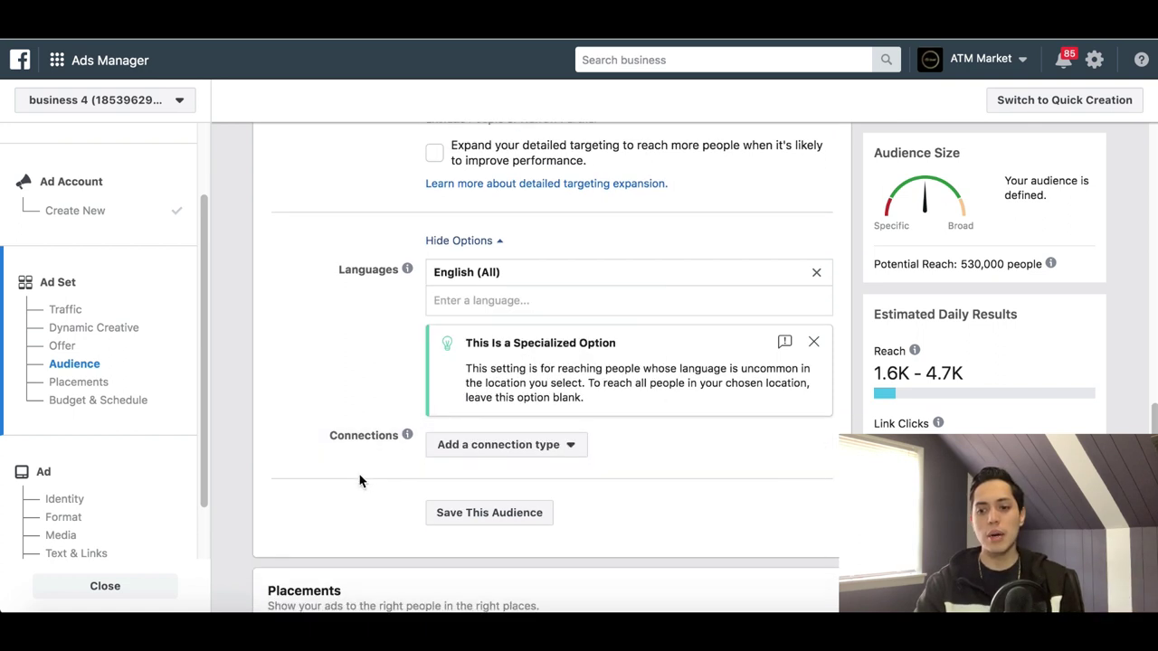
pyautogui.scroll(-2, 359, 478)
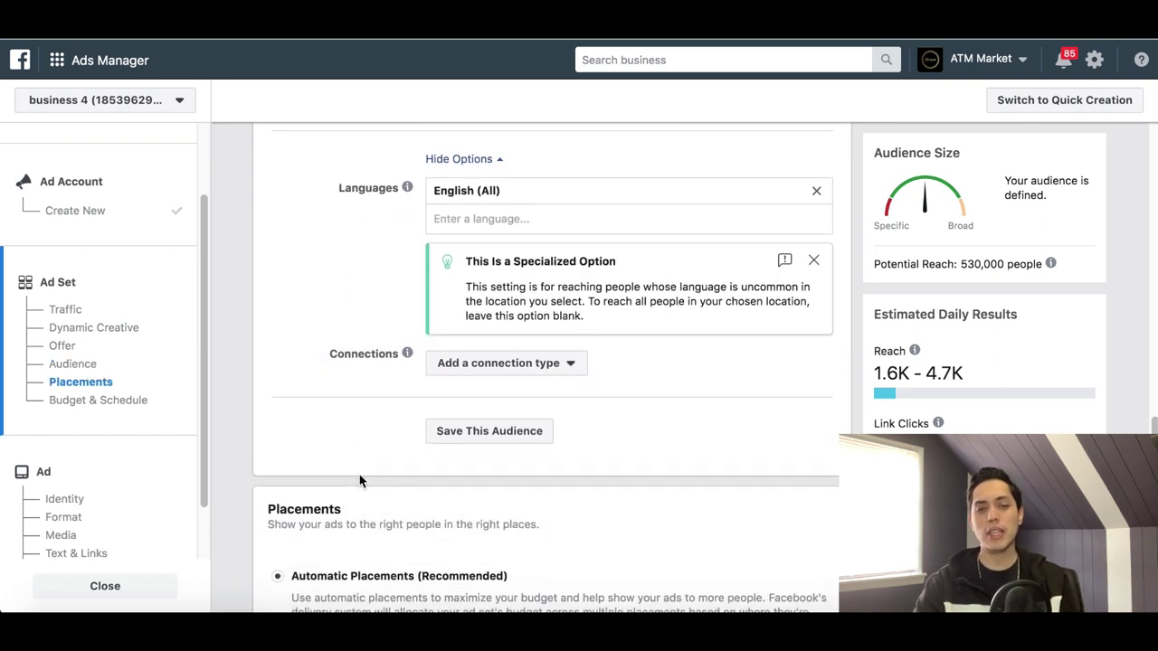
pyautogui.click(538, 371)
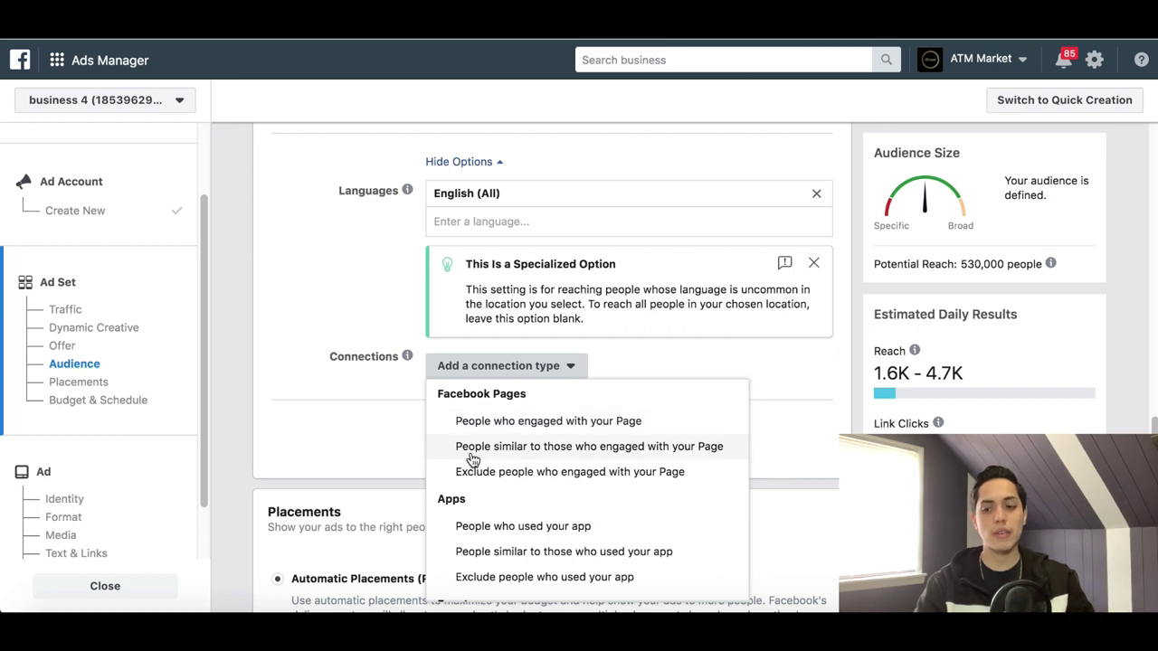
pyautogui.scroll(-2, 482, 484)
pyautogui.scroll(2, 482, 484)
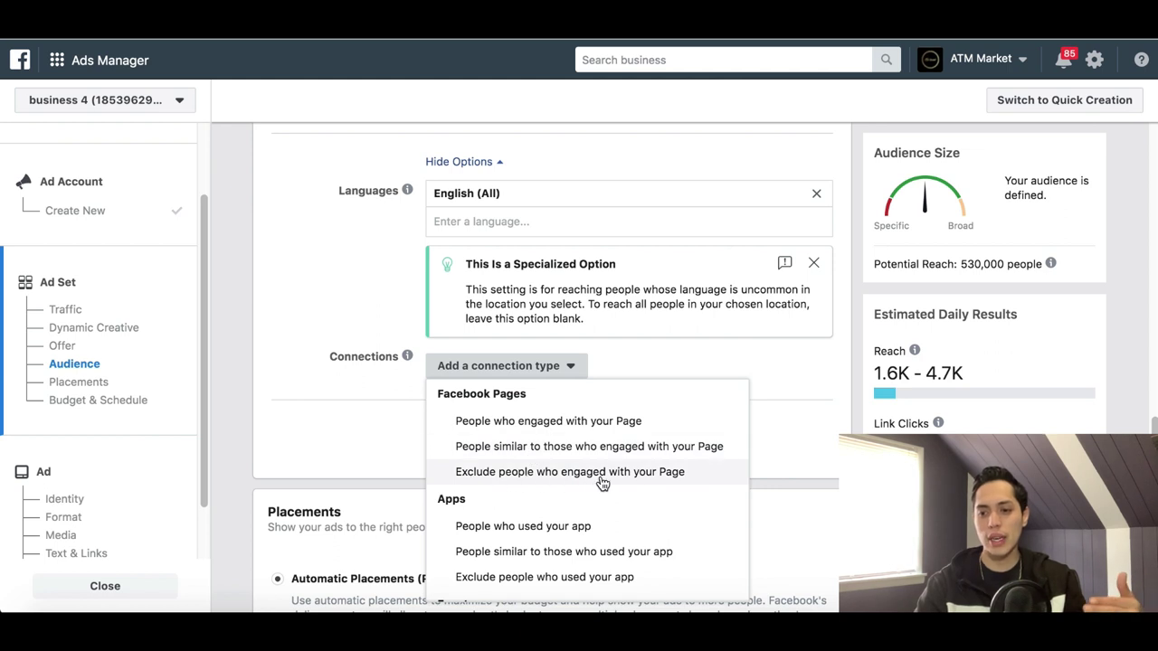
pyautogui.click(668, 474)
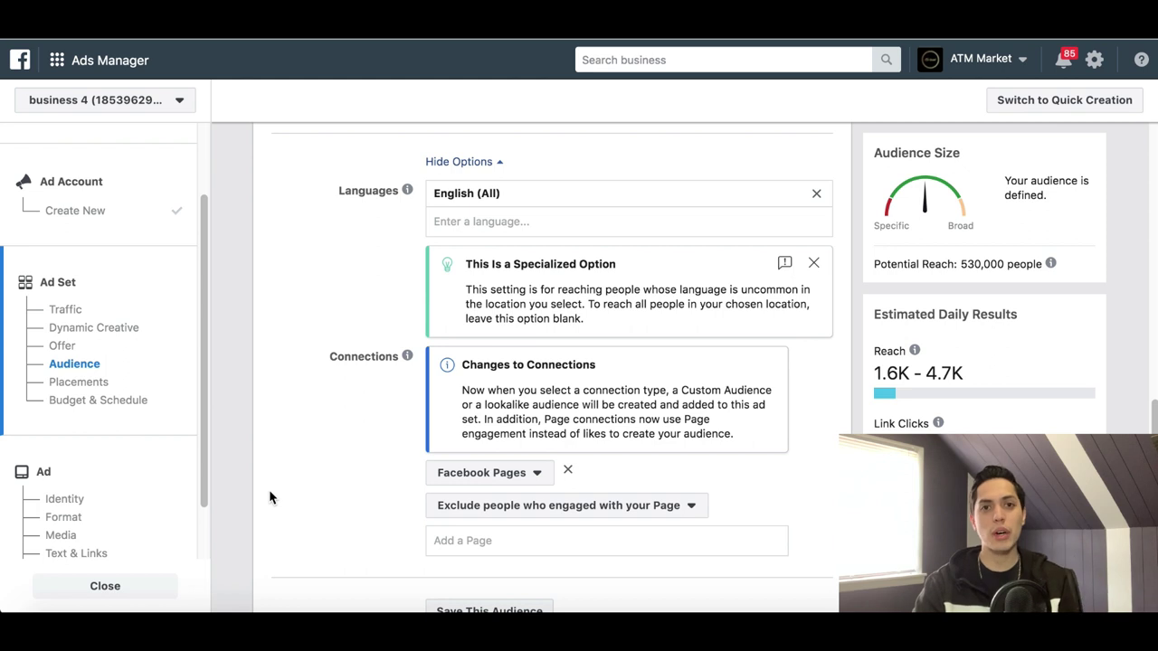
pyautogui.scroll(-1, 268, 498)
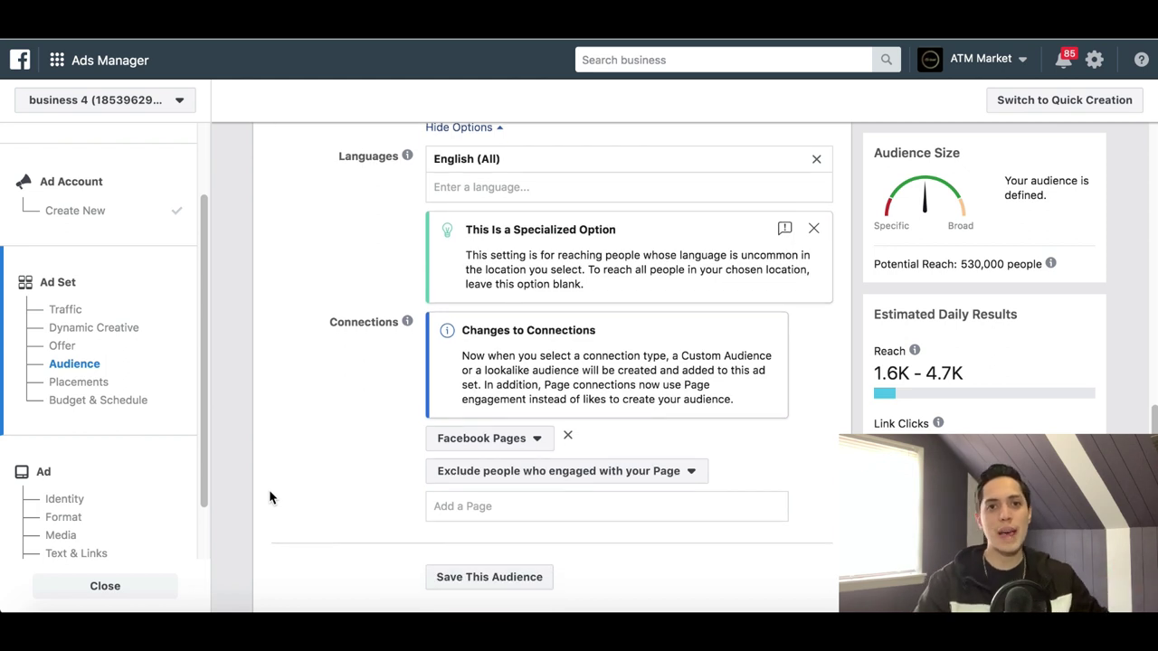
# Step: Review the Page engagement options available for the audience's Facebook Pages connection
pyautogui.click(633, 480)
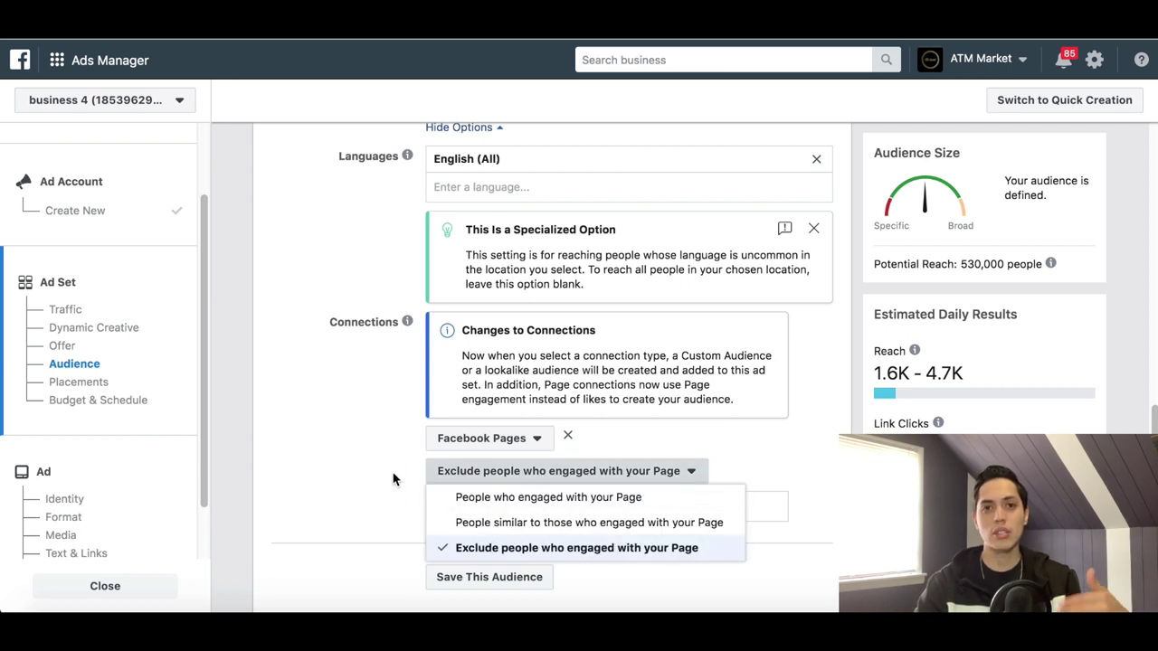
pyautogui.click(342, 455)
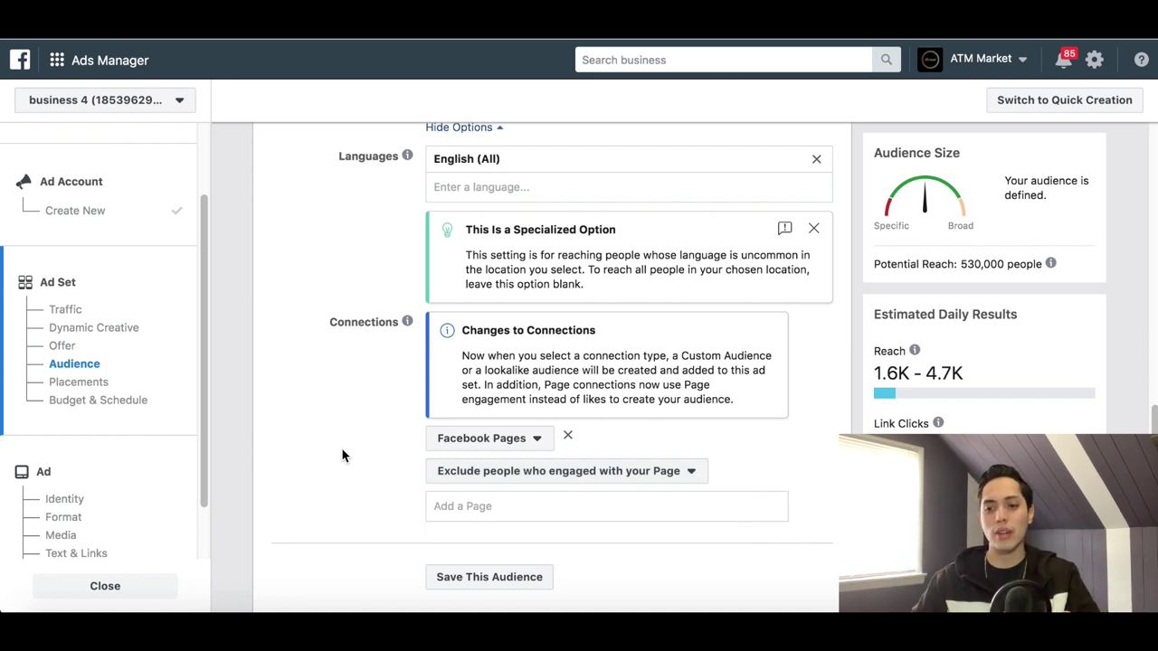
pyautogui.scroll(-3, 337, 492)
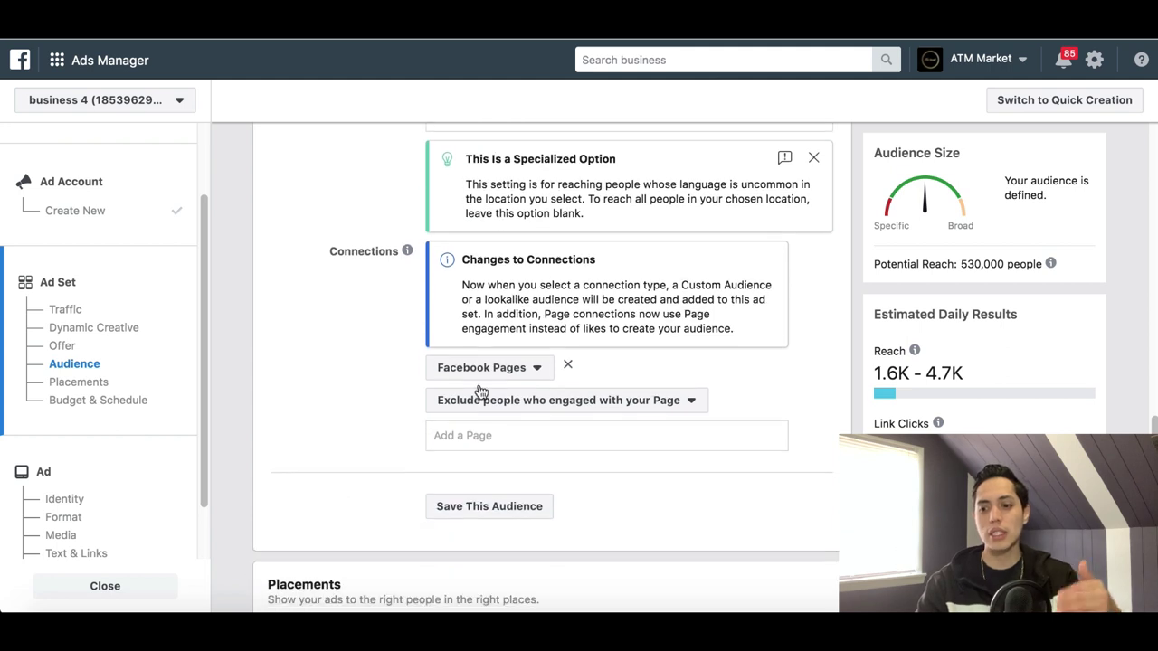
# Step: Switch the ad set from Automatic Placements to manually chosen placements with Edit Placements
pyautogui.scroll(-5, 489, 439)
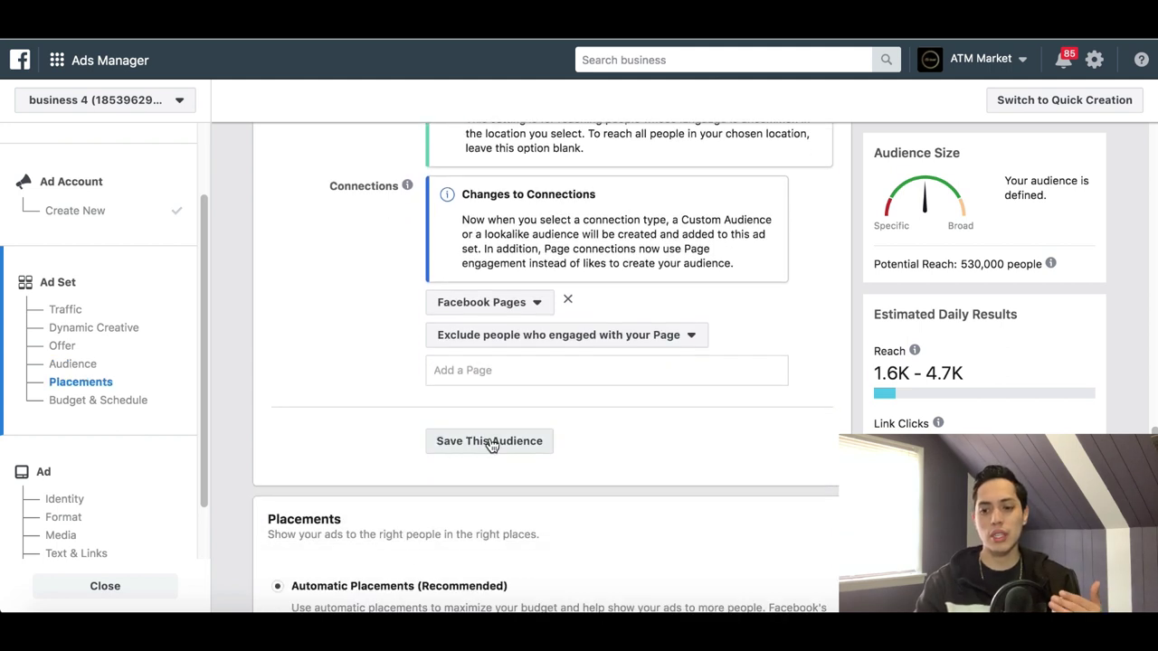
pyautogui.scroll(-5, 490, 443)
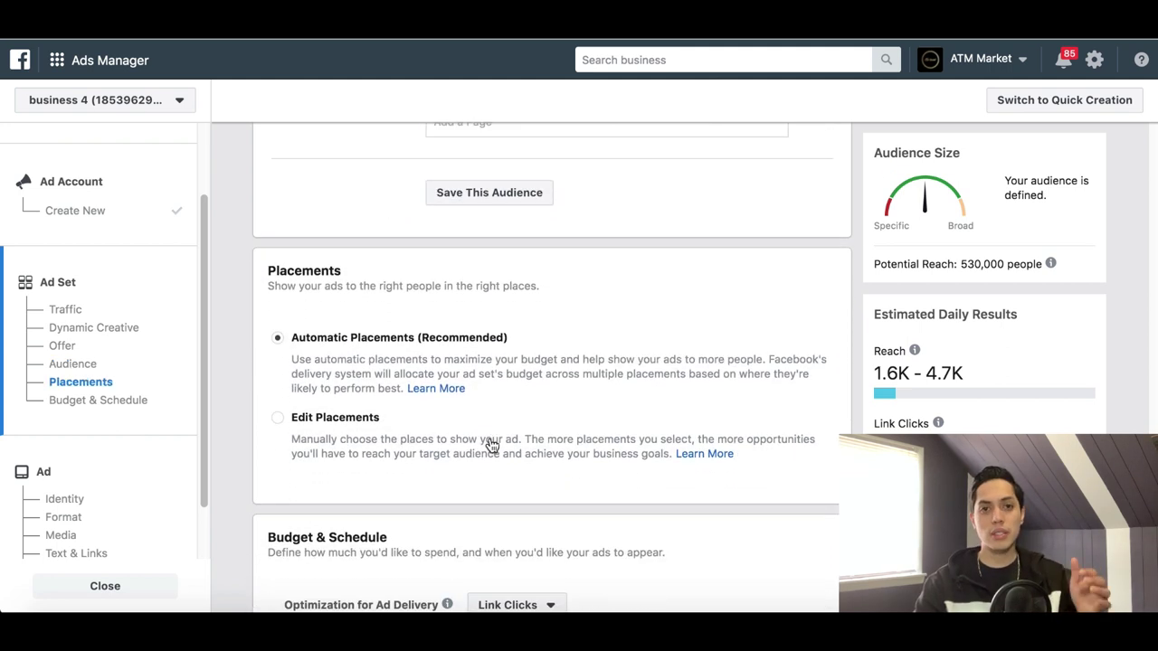
pyautogui.scroll(-1, 490, 443)
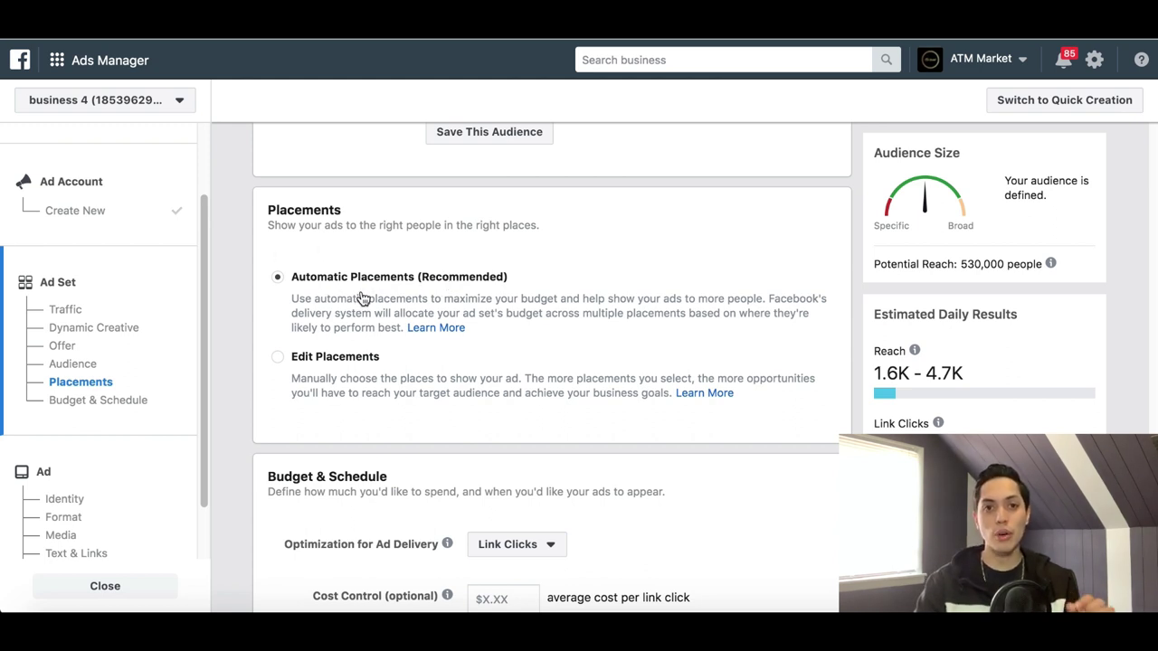
pyautogui.click(279, 362)
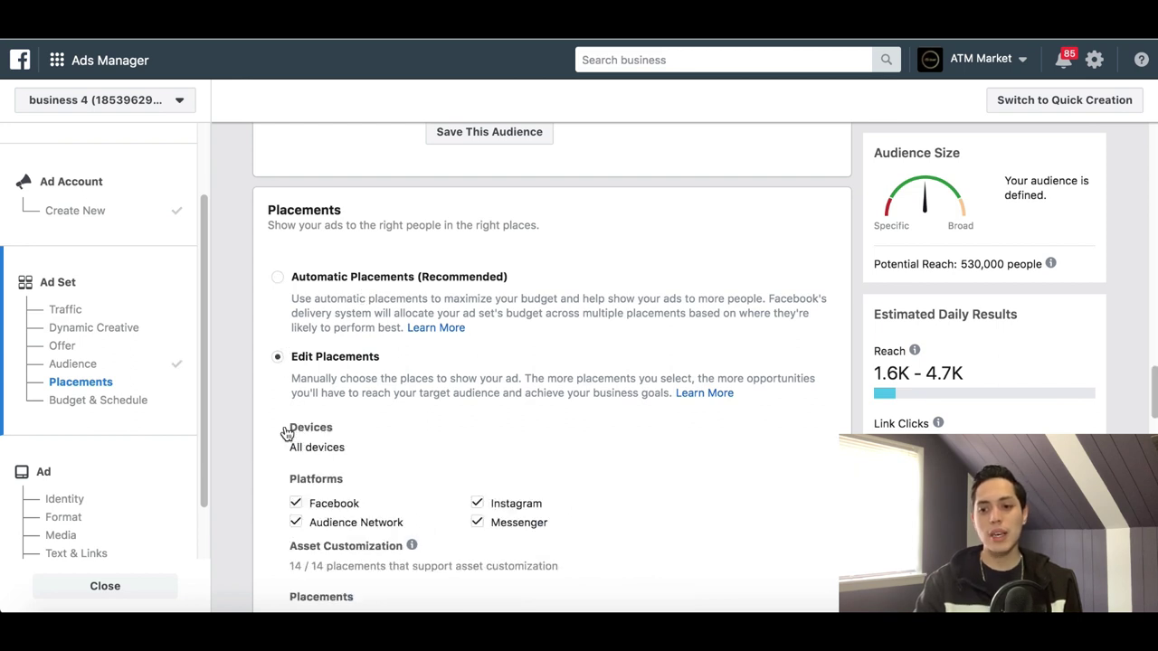
# Step: Exclude the Instagram, Messenger and Audience Network platforms from the ad set's placements, keeping only Facebook
pyautogui.scroll(-3, 311, 483)
pyautogui.scroll(-2, 311, 489)
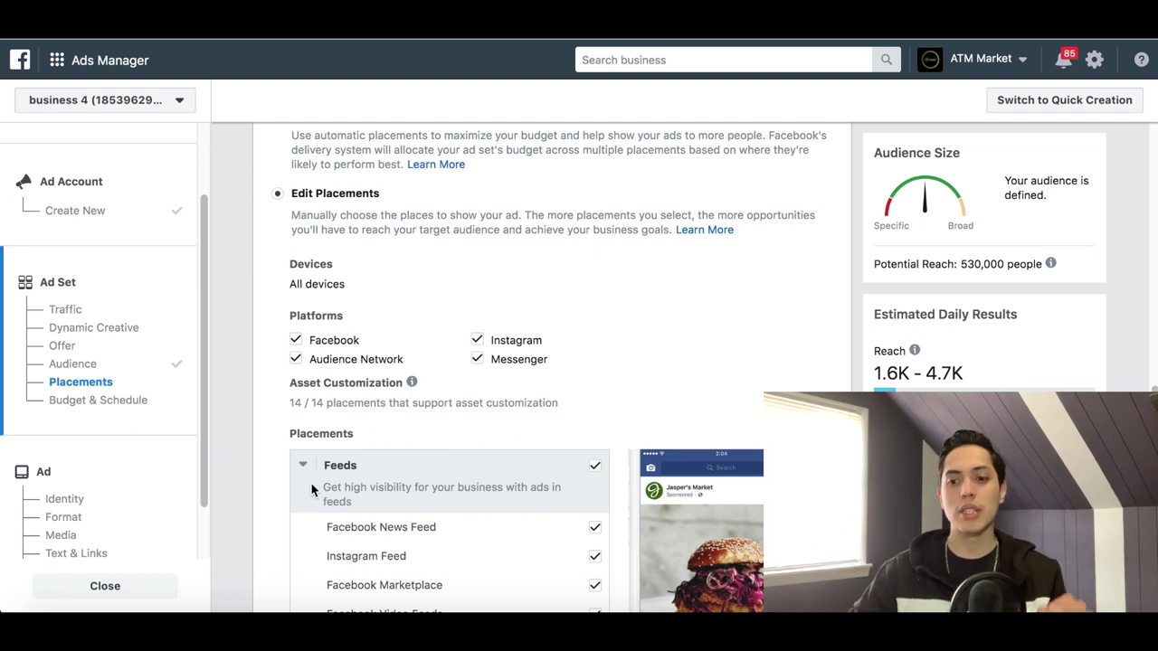
pyautogui.scroll(-2, 416, 456)
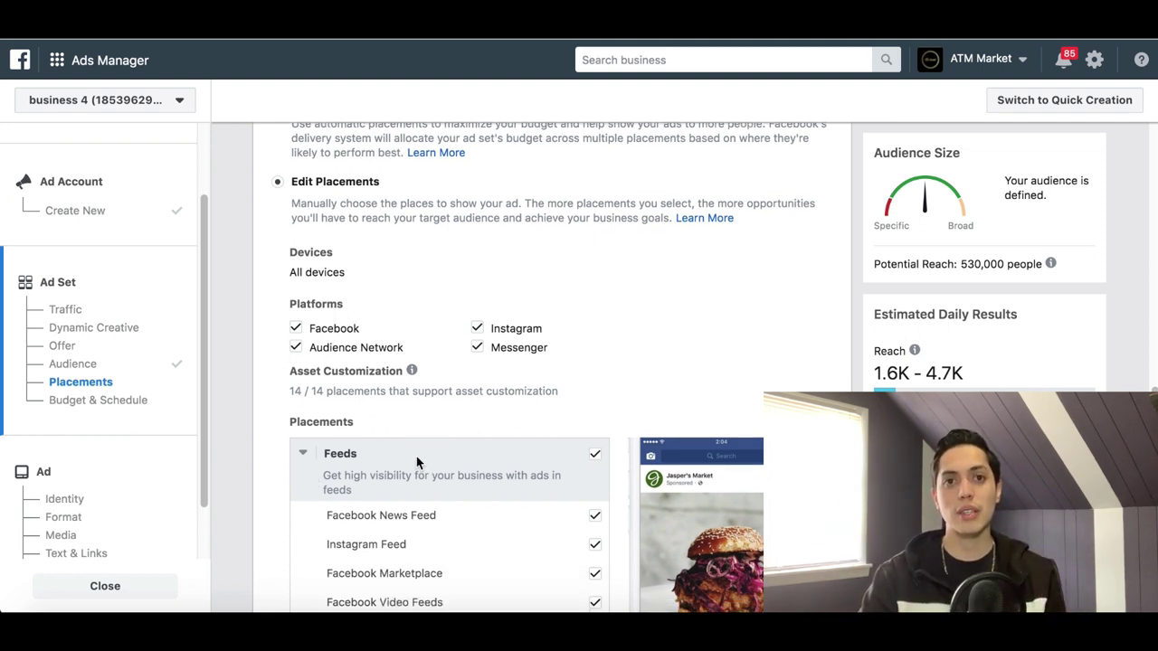
pyautogui.scroll(-1, 418, 462)
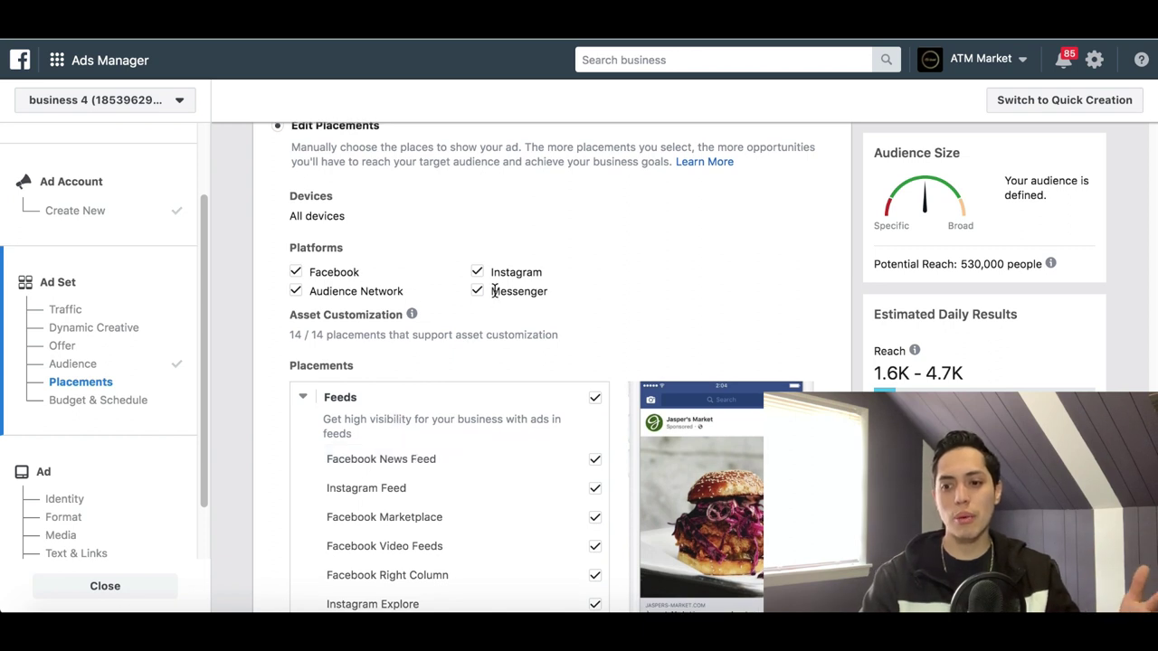
pyautogui.scroll(-3, 465, 431)
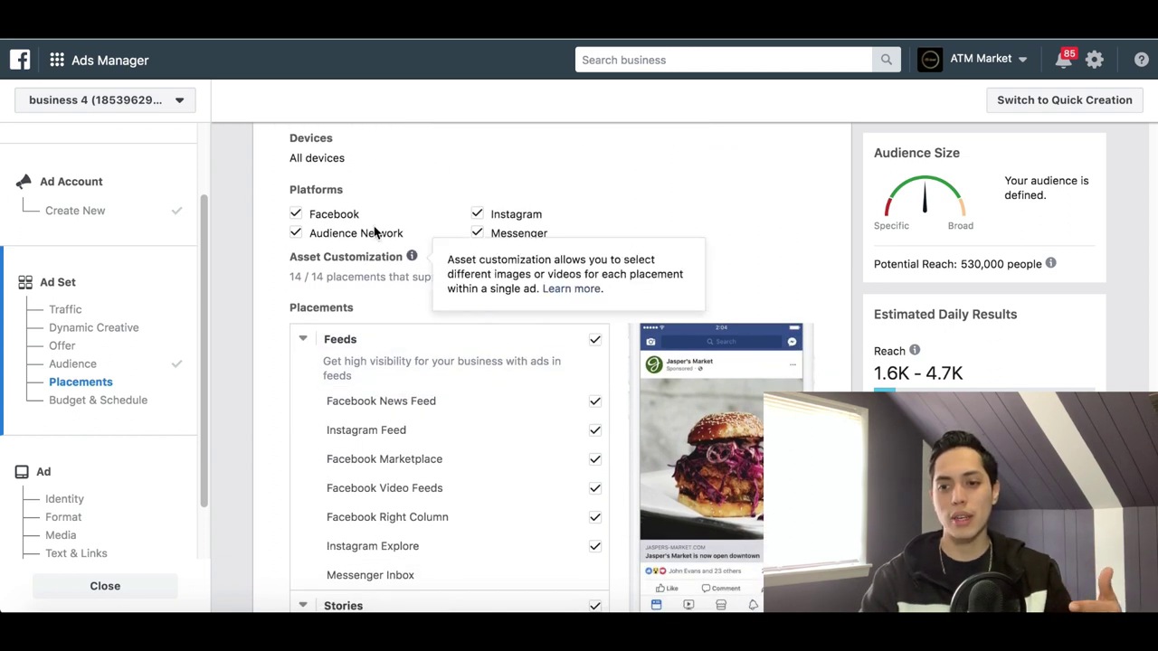
pyautogui.scroll(1, 490, 276)
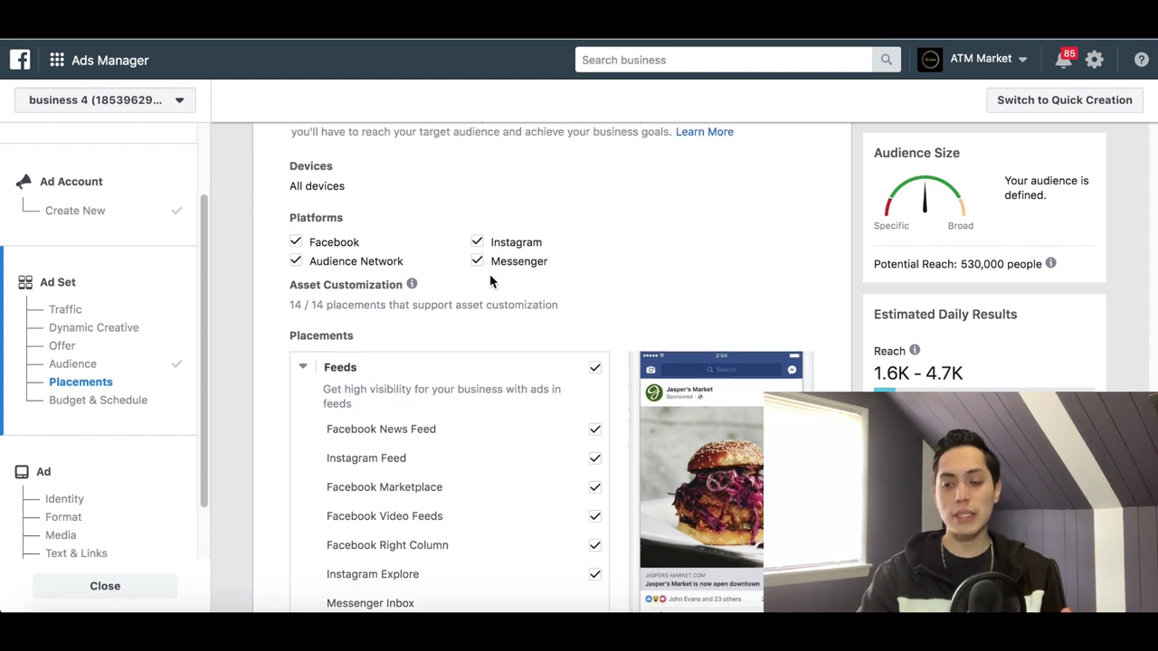
pyautogui.scroll(-1, 489, 281)
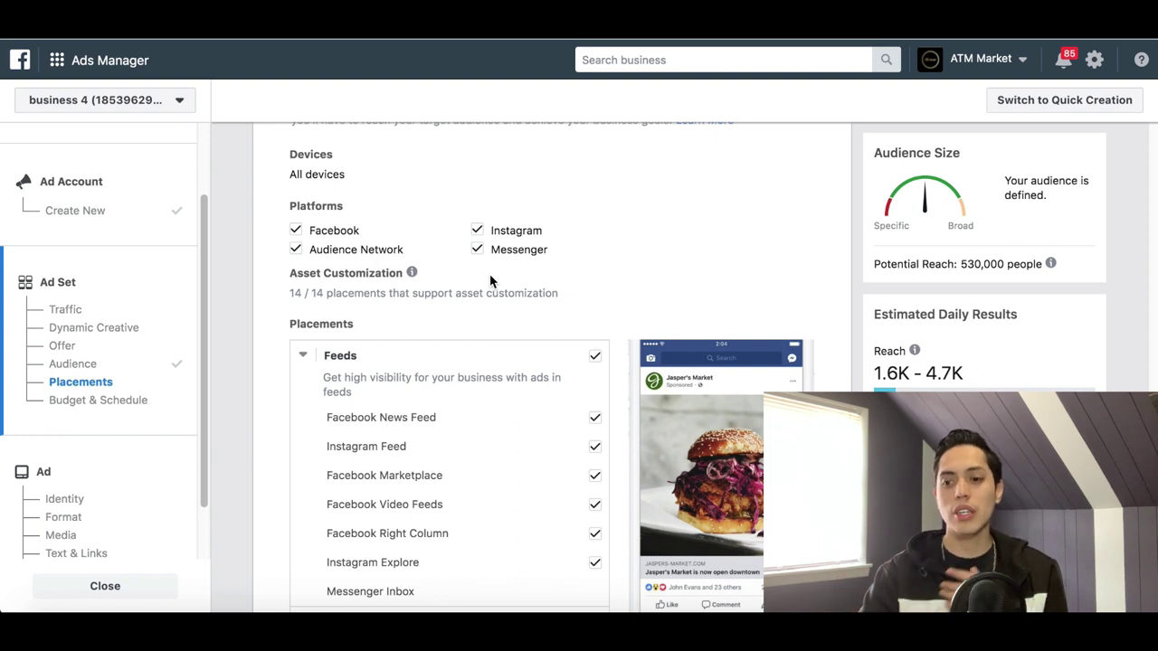
pyautogui.click(476, 232)
pyautogui.click(477, 250)
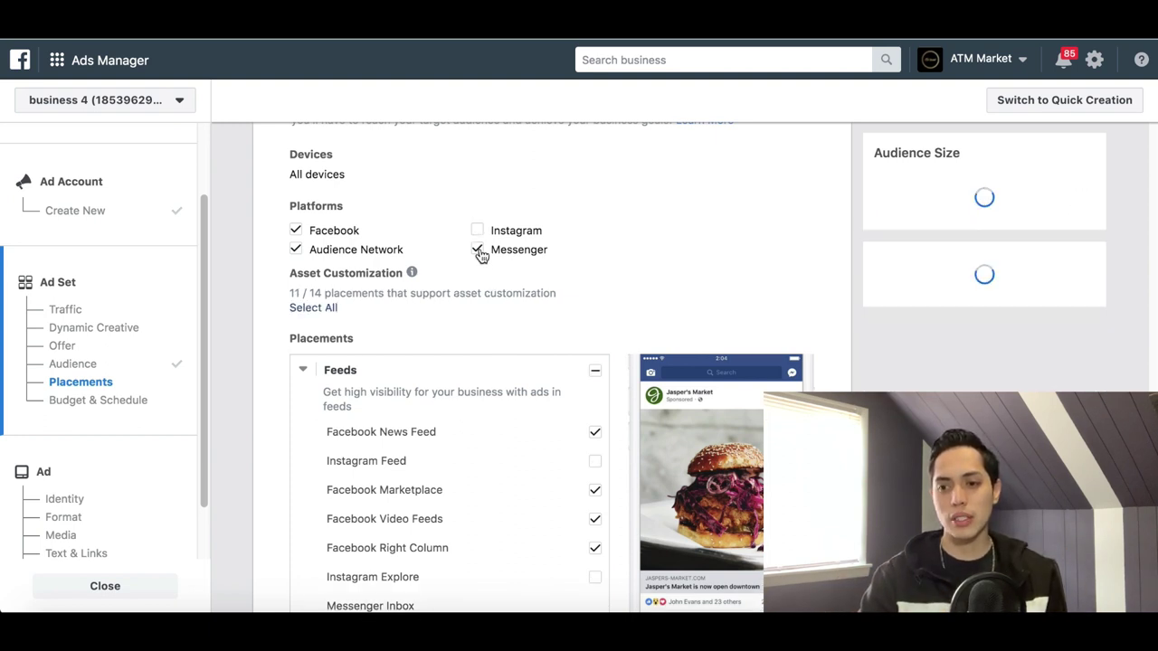
pyautogui.click(296, 252)
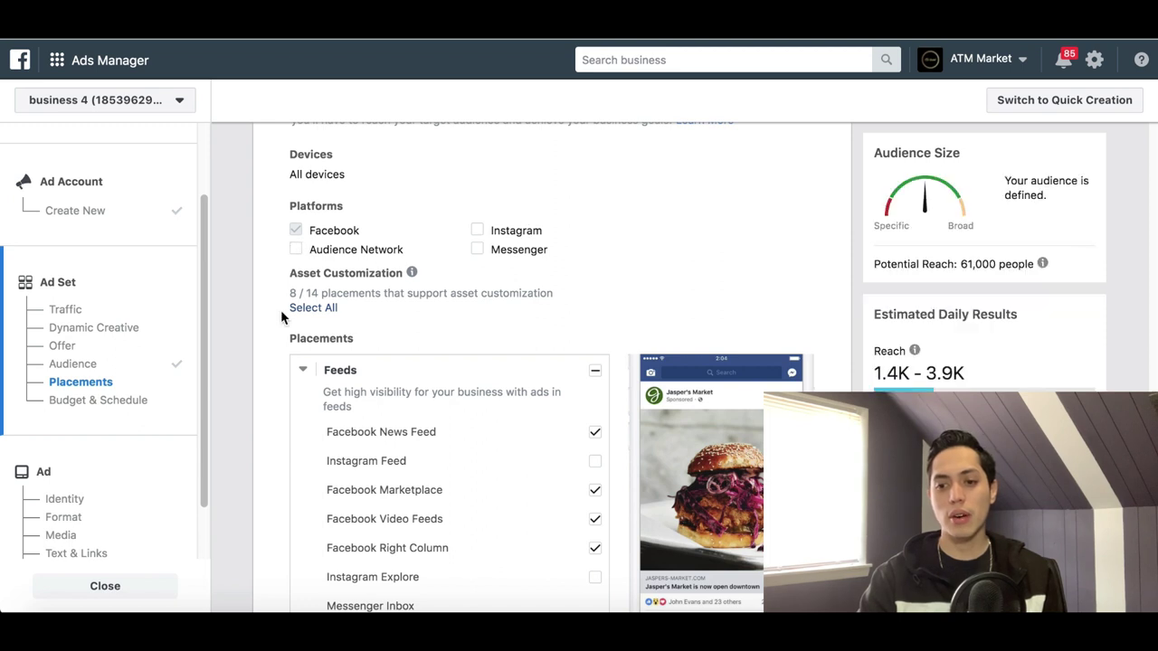
# Step: Exclude Facebook Marketplace, Facebook Video Feeds and Facebook Right Column from the feed placements, keeping Facebook News Feed
pyautogui.scroll(-3, 281, 317)
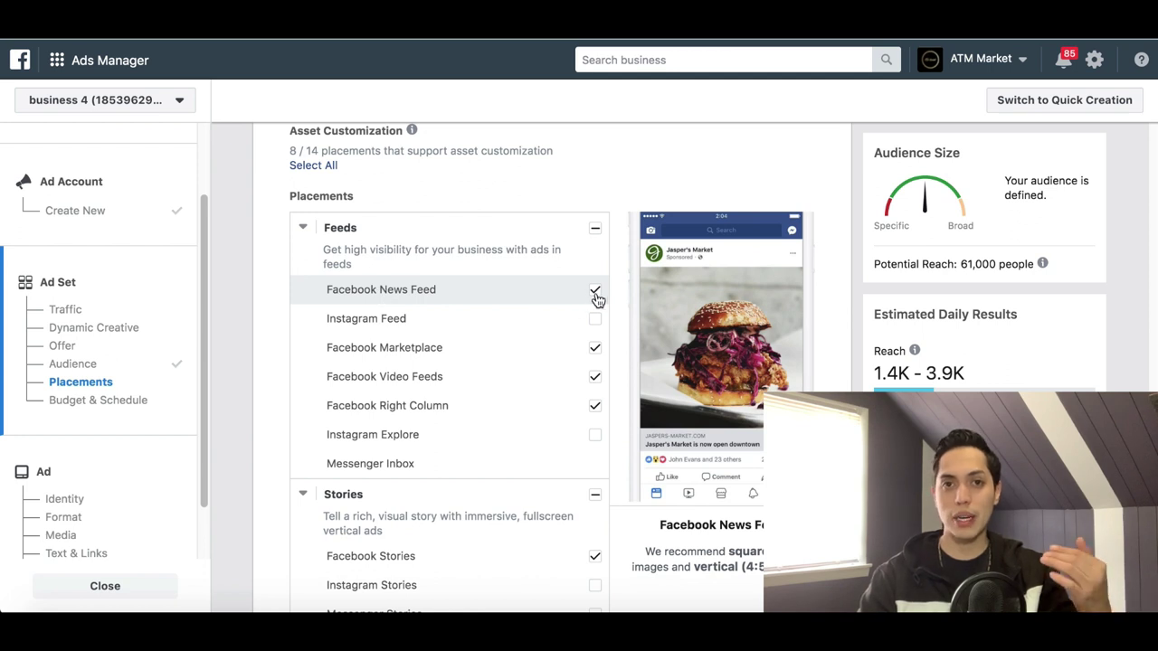
pyautogui.click(595, 348)
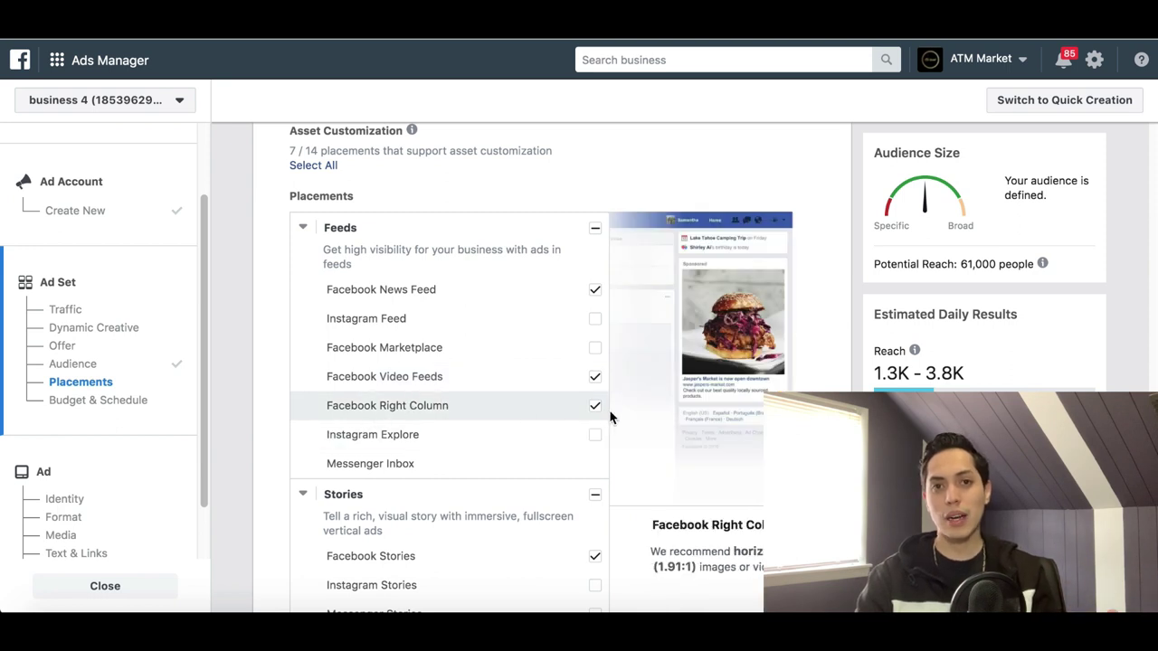
pyautogui.scroll(-3, 597, 443)
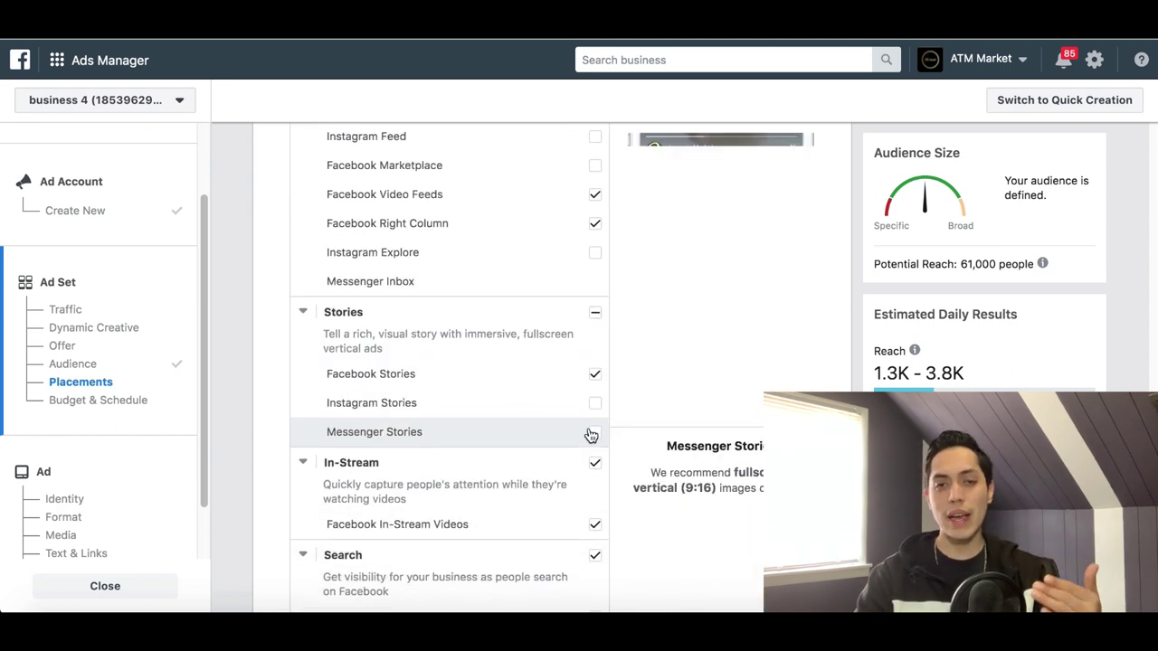
pyautogui.scroll(-1, 590, 436)
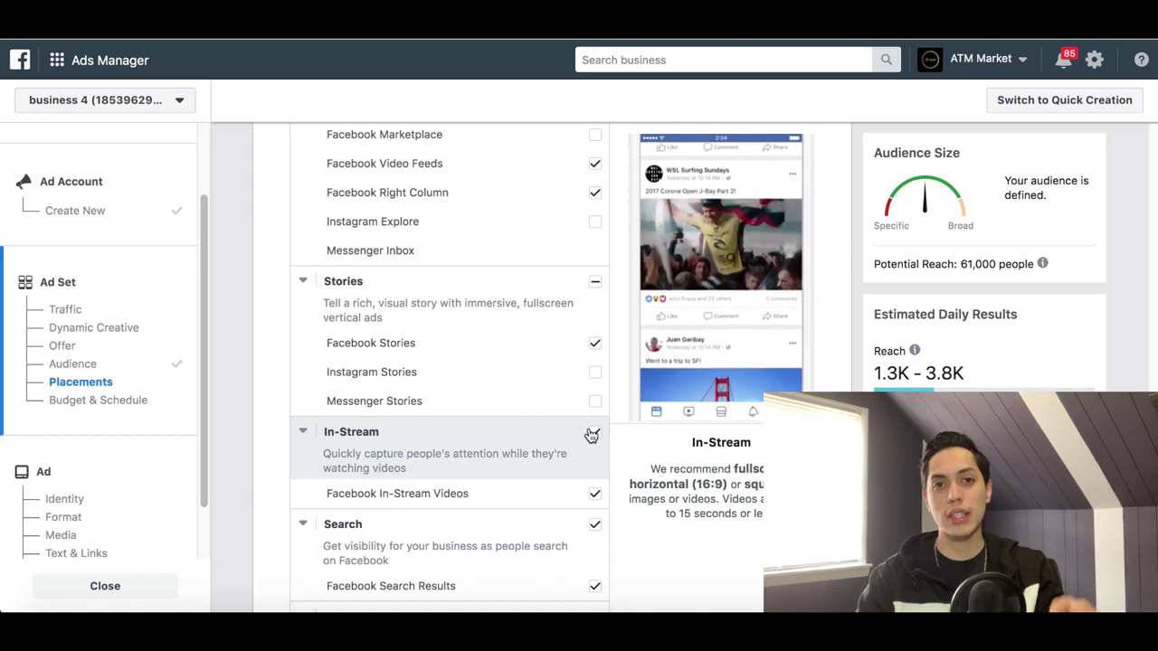
pyautogui.scroll(3, 589, 435)
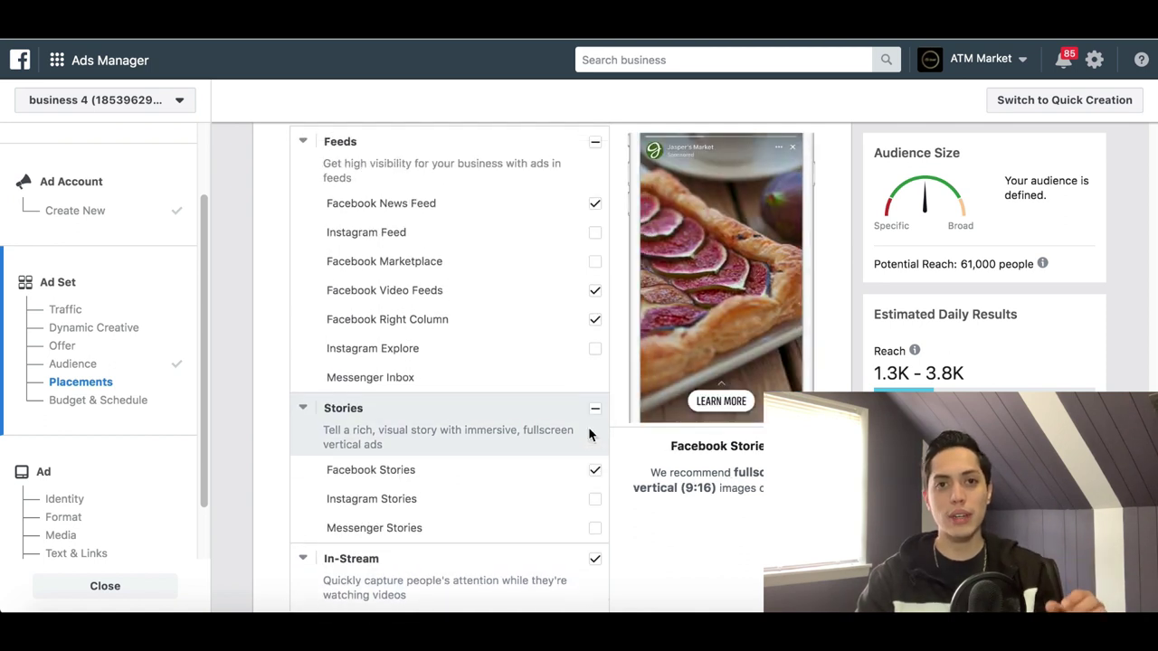
pyautogui.scroll(2, 589, 434)
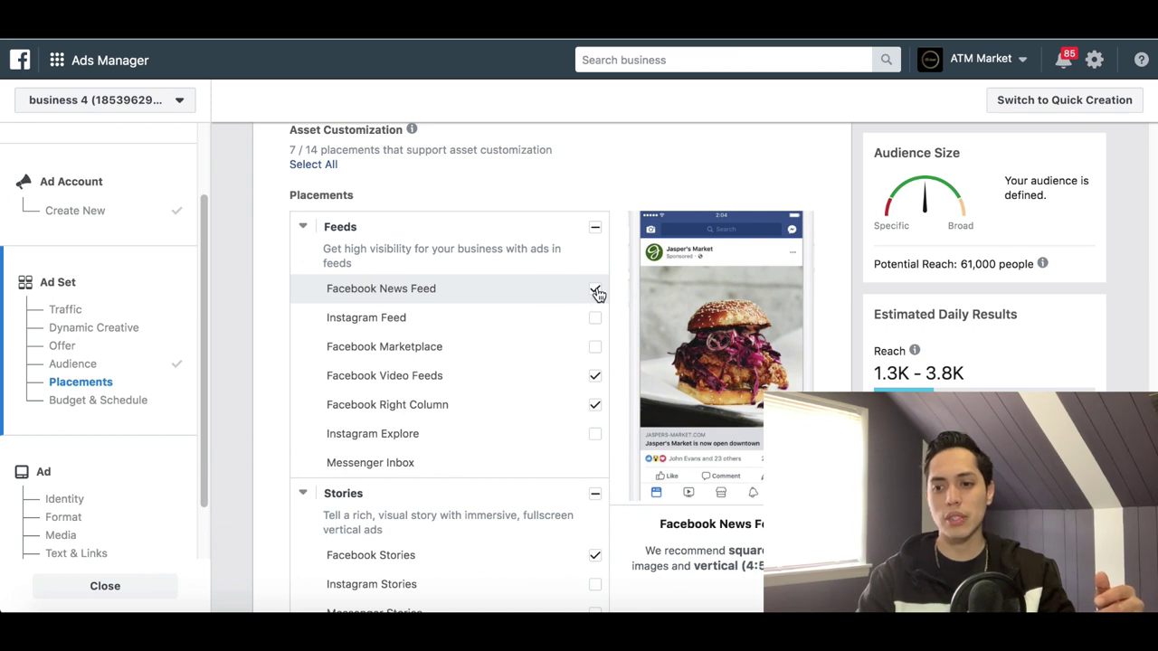
pyautogui.click(595, 379)
pyautogui.click(595, 405)
# Step: Exclude the Facebook Stories, Facebook In-Stream Videos, Facebook Instant Articles and Search placements
pyautogui.scroll(-2, 597, 410)
pyautogui.scroll(-3, 596, 408)
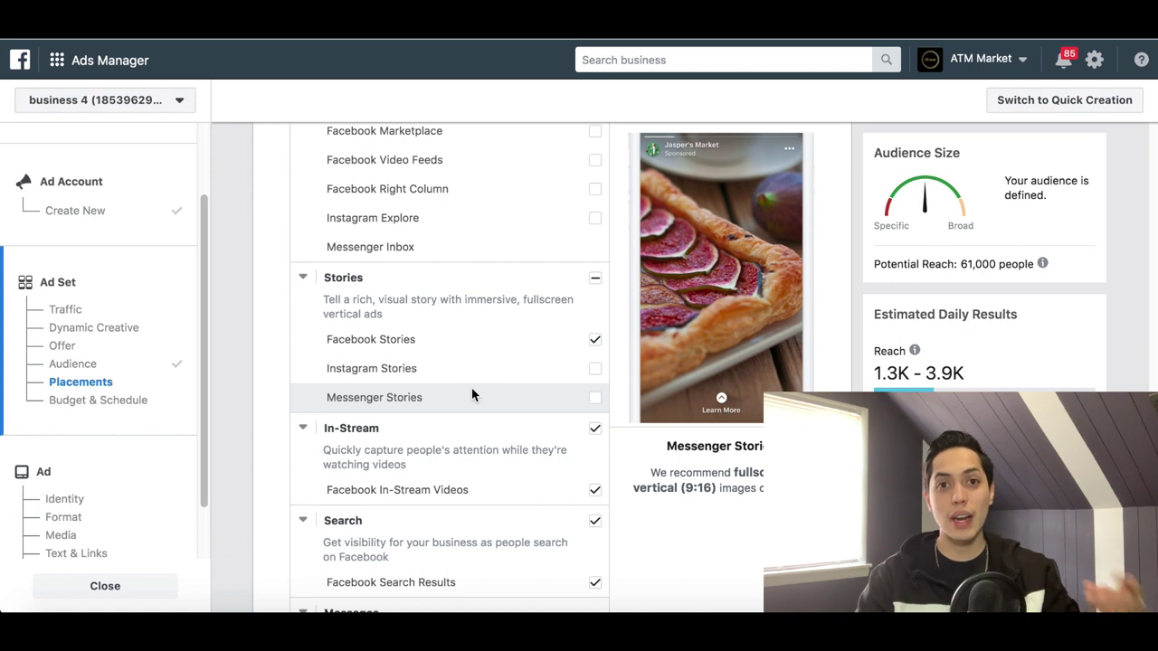
pyautogui.click(594, 354)
pyautogui.click(595, 490)
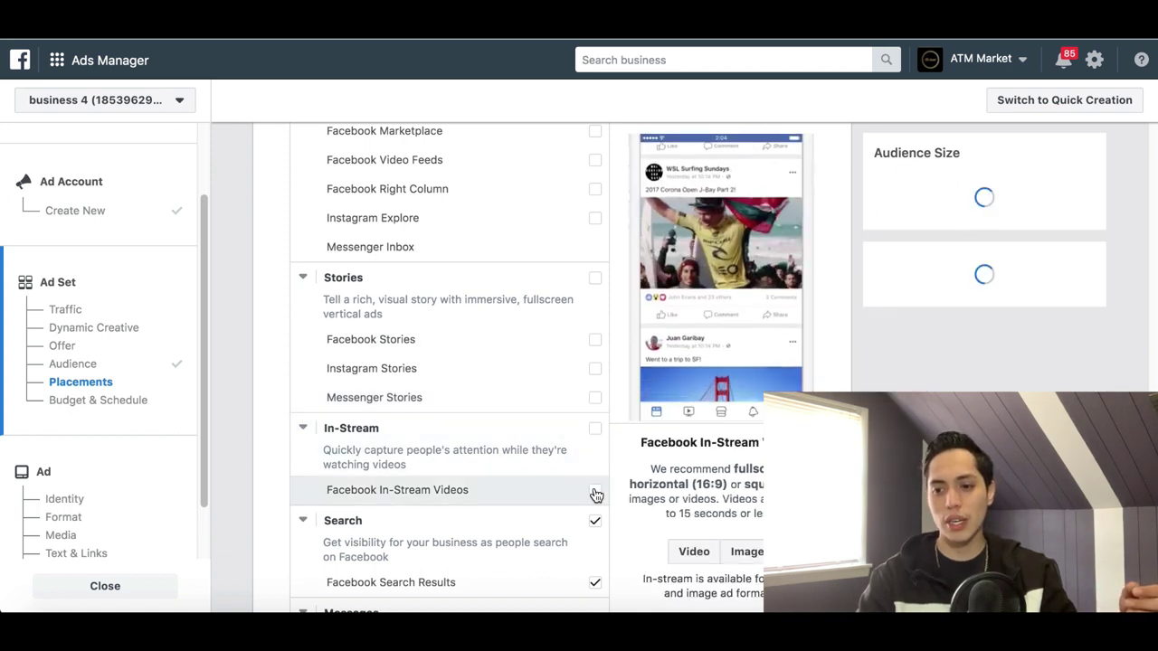
pyautogui.scroll(-3, 595, 489)
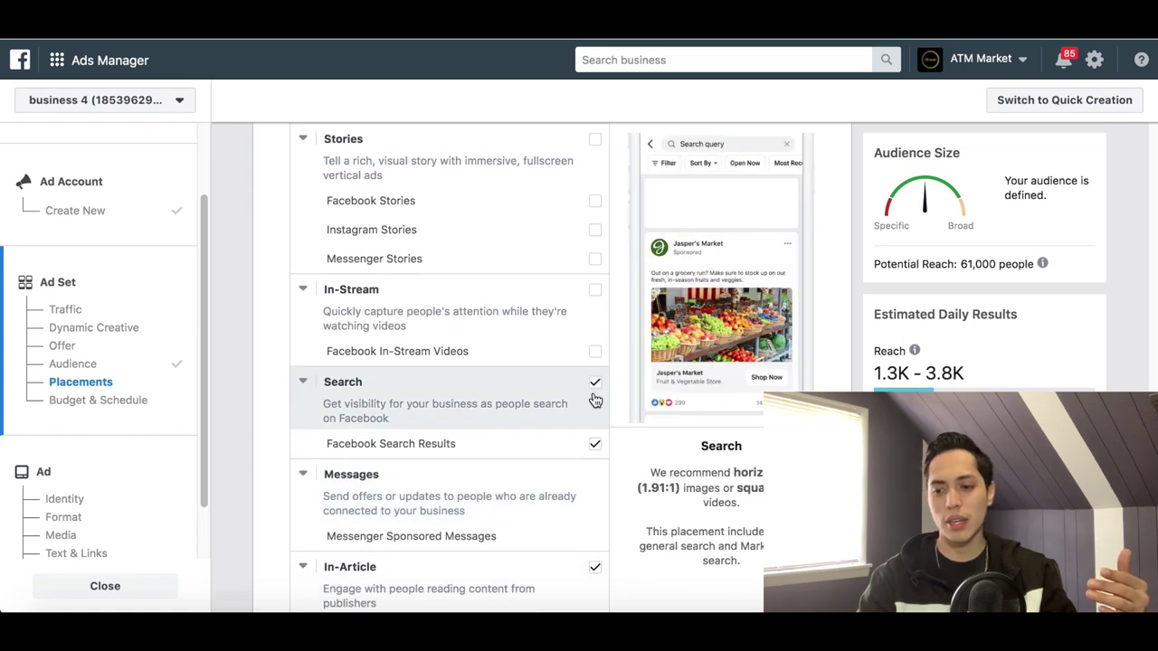
pyautogui.scroll(-3, 597, 542)
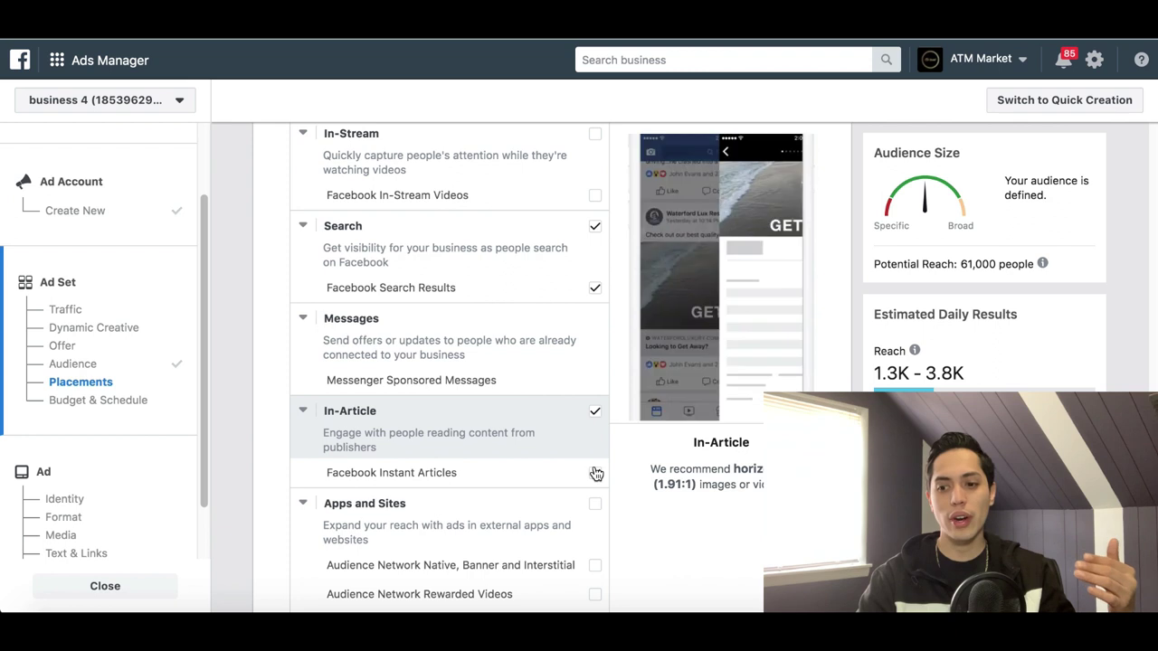
pyautogui.click(596, 474)
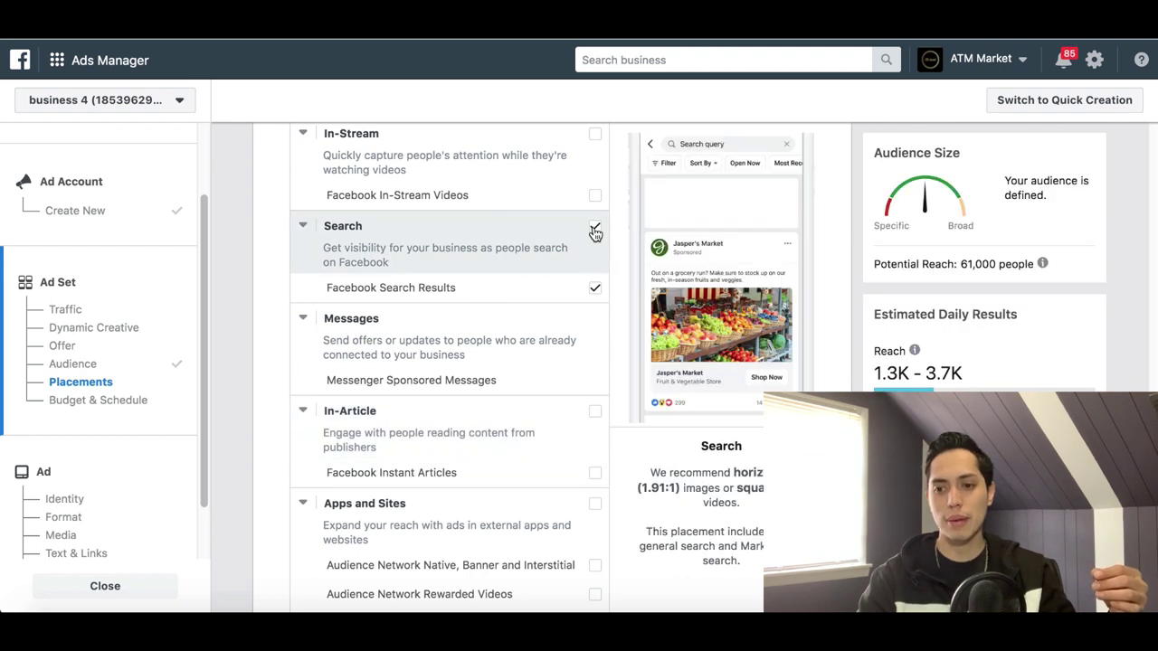
pyautogui.click(595, 227)
pyautogui.scroll(-2, 589, 444)
# Step: Edit the placement devices, try restricting them to Mobile, and restore All Devices (Recommended)
pyautogui.scroll(10, 589, 445)
pyautogui.scroll(3, 589, 447)
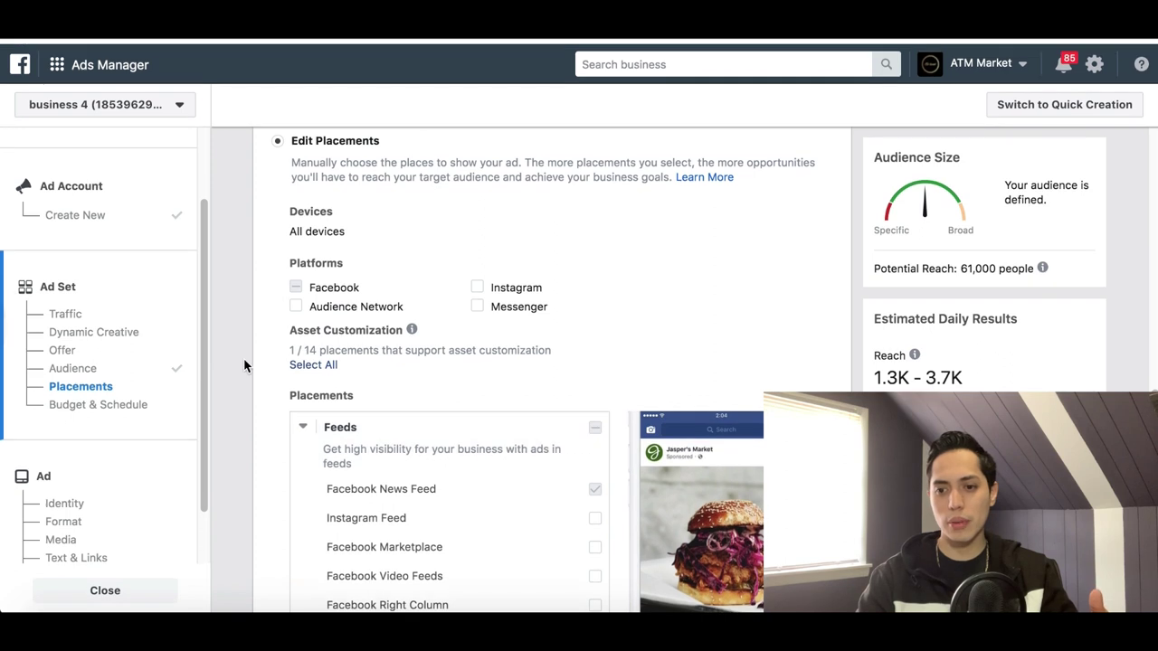
pyautogui.scroll(1, 244, 361)
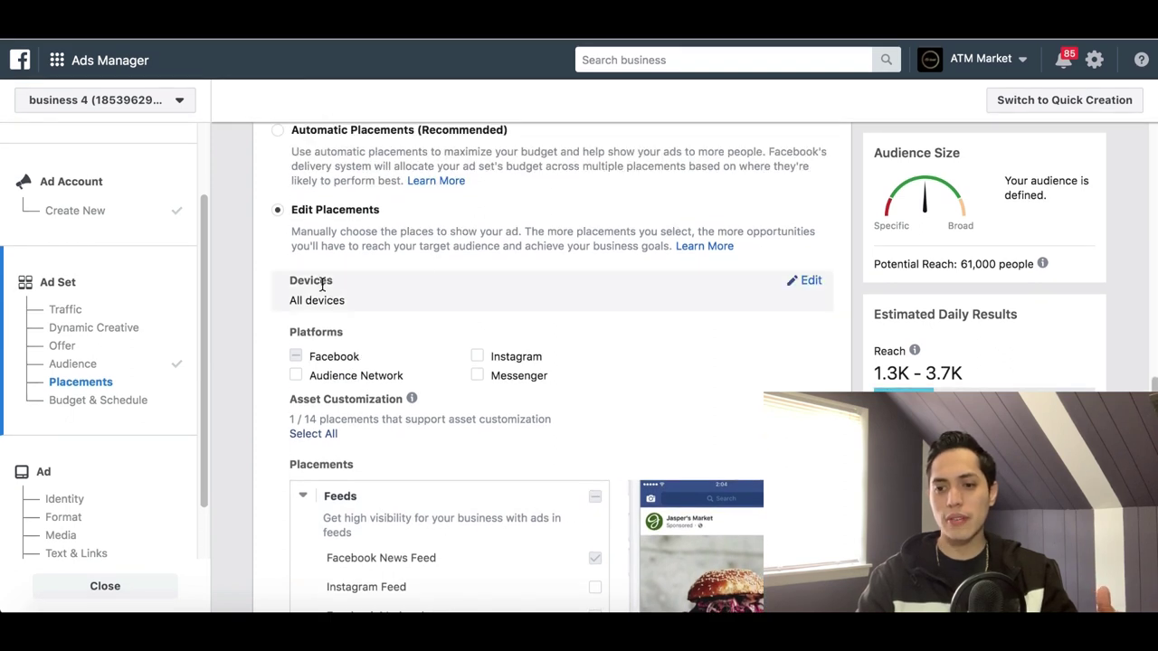
pyautogui.click(814, 280)
pyautogui.click(399, 308)
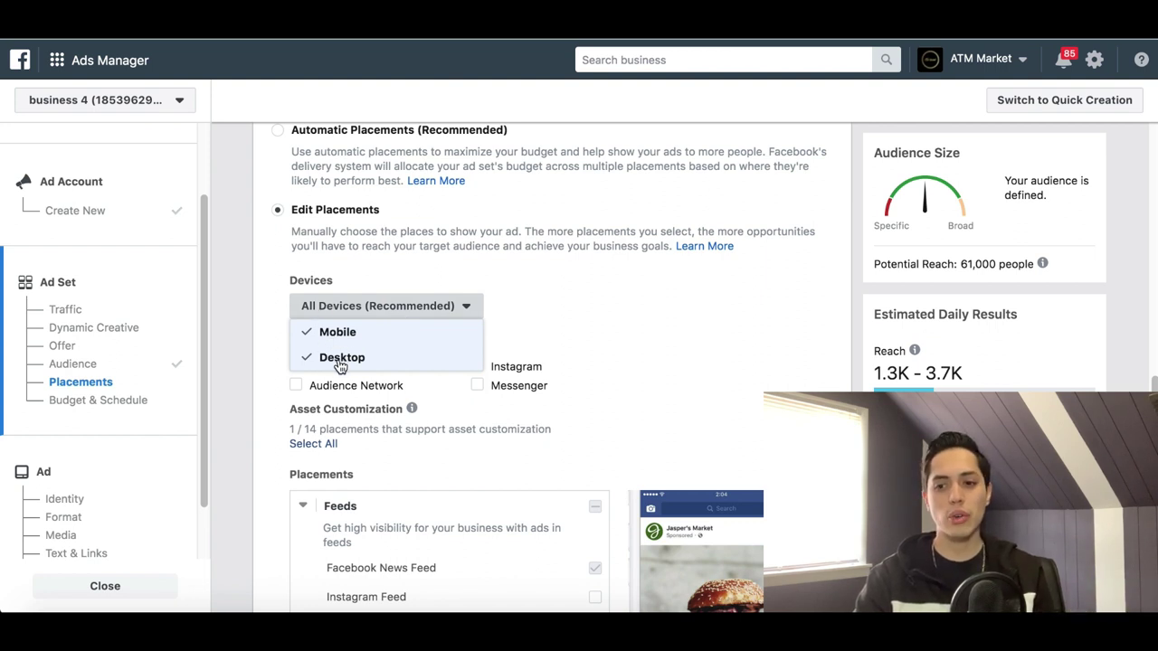
pyautogui.click(349, 332)
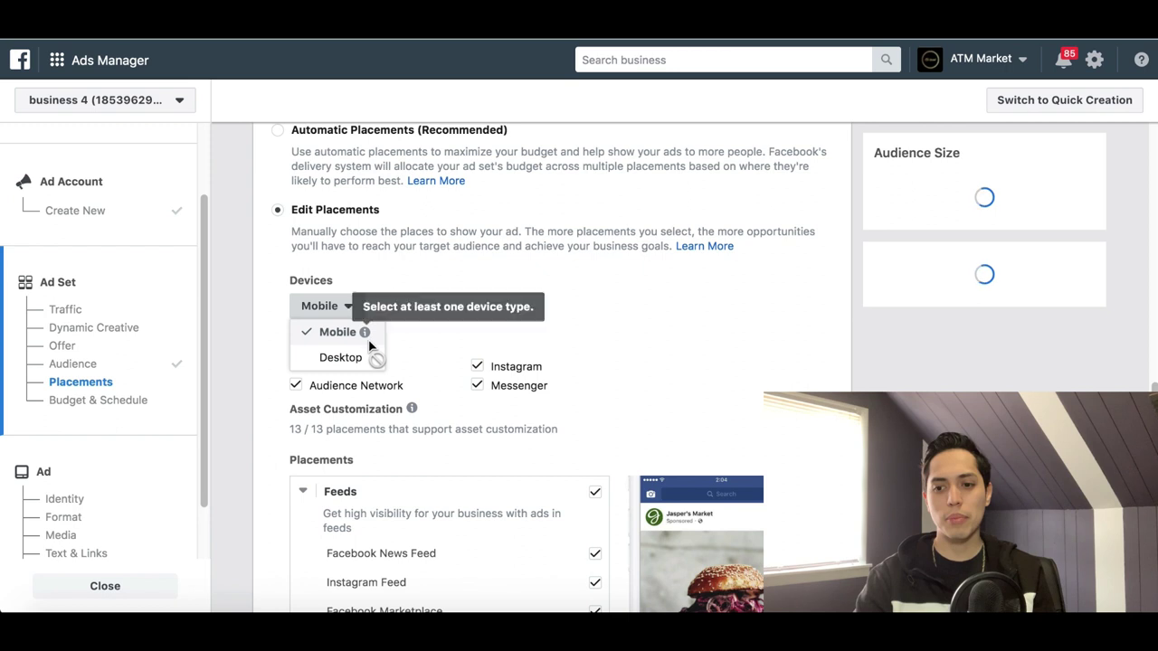
pyautogui.click(340, 359)
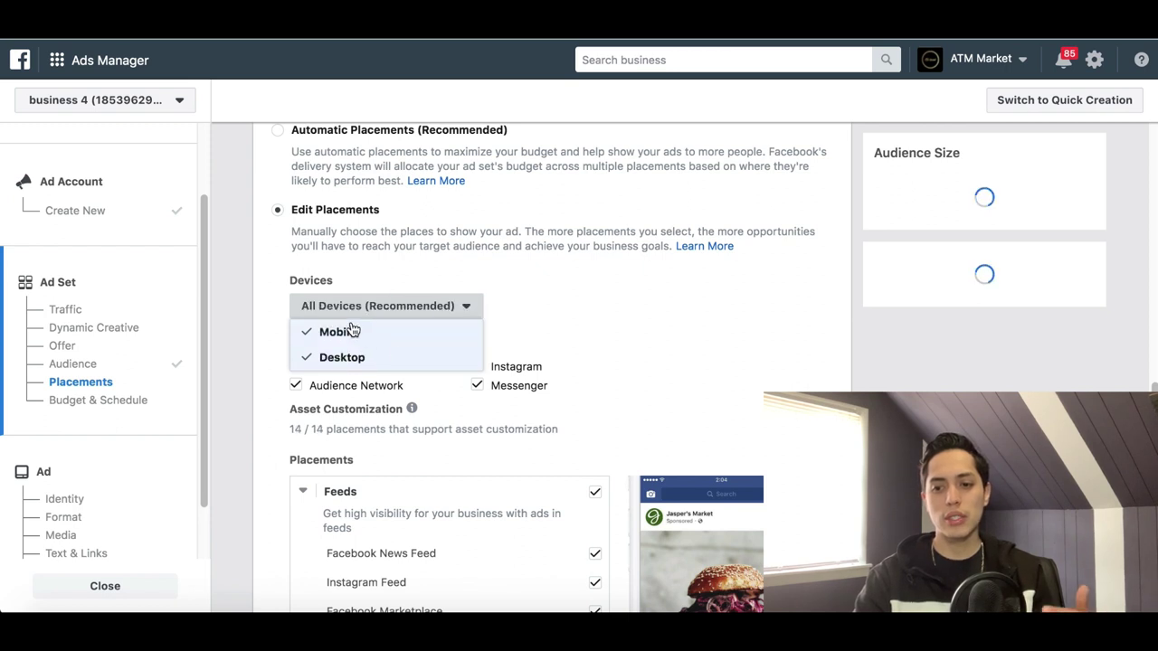
pyautogui.click(375, 406)
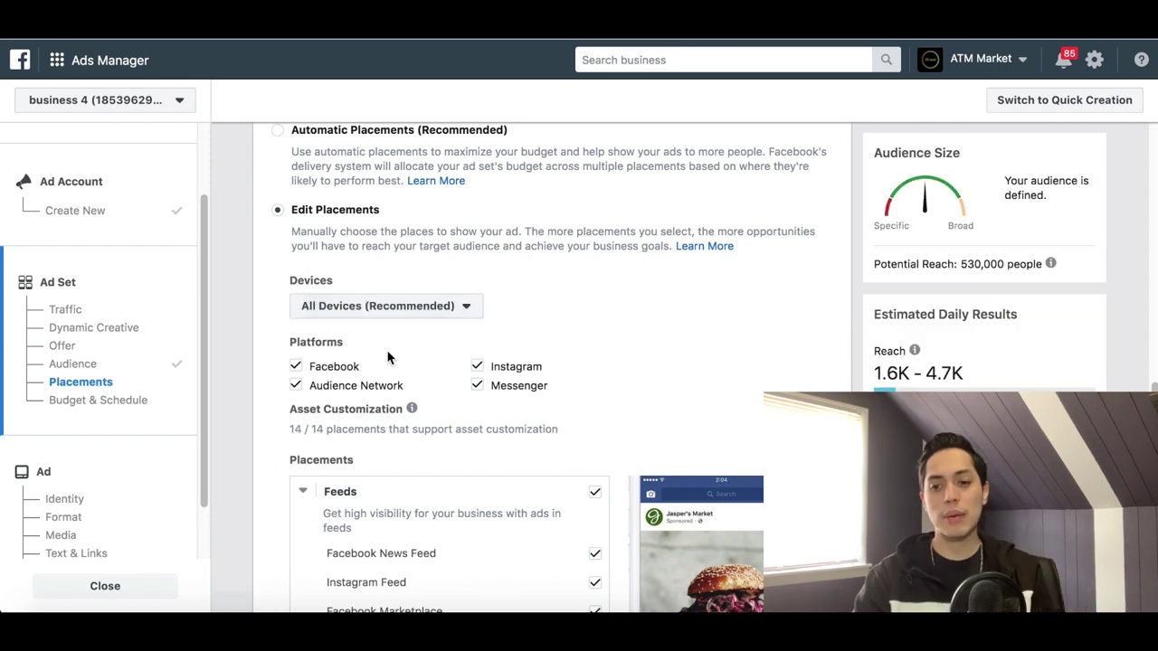
# Step: Limit the ad set's placement devices to Mobile by excluding Desktop
pyautogui.click(432, 312)
pyautogui.click(336, 358)
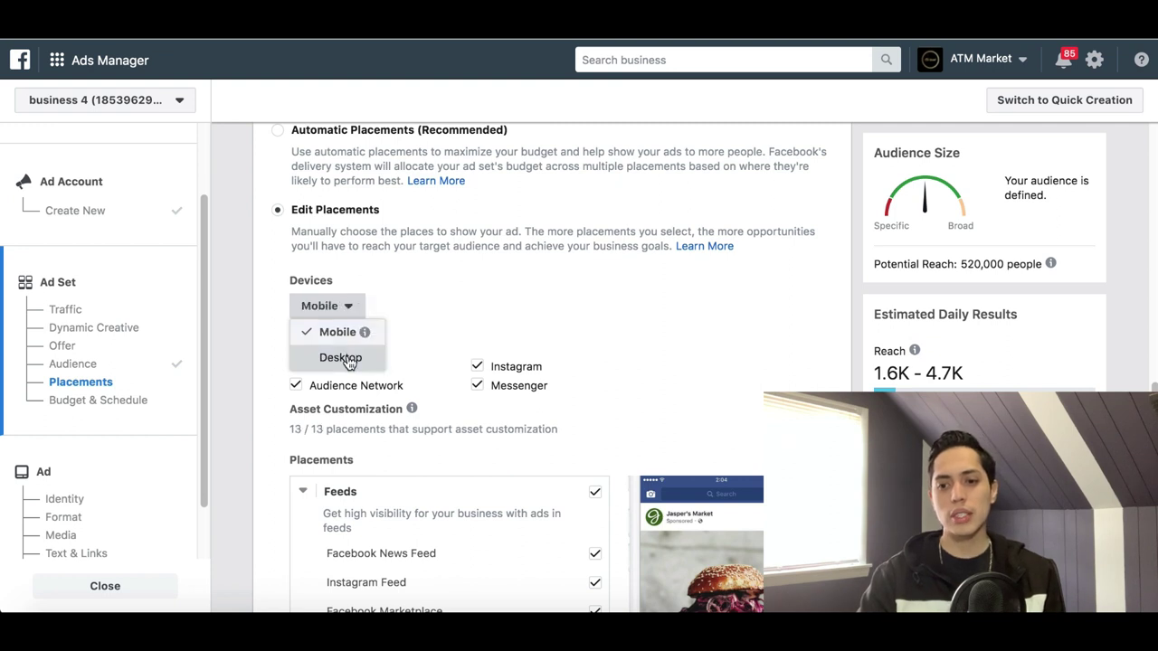
pyautogui.click(511, 307)
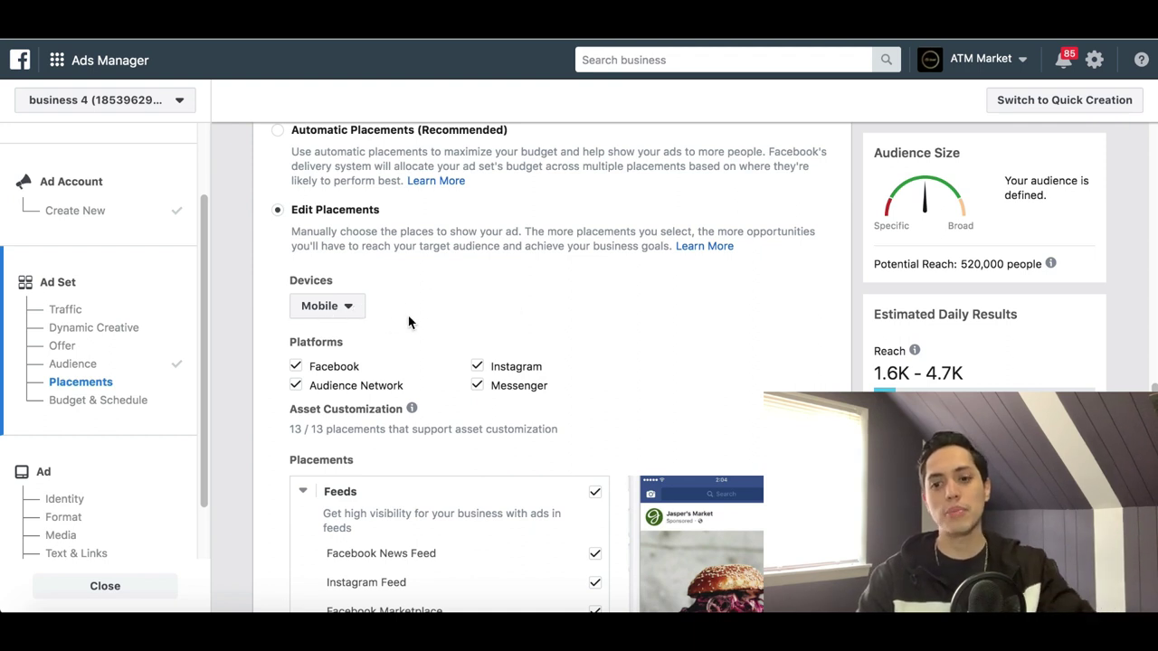
pyautogui.click(351, 312)
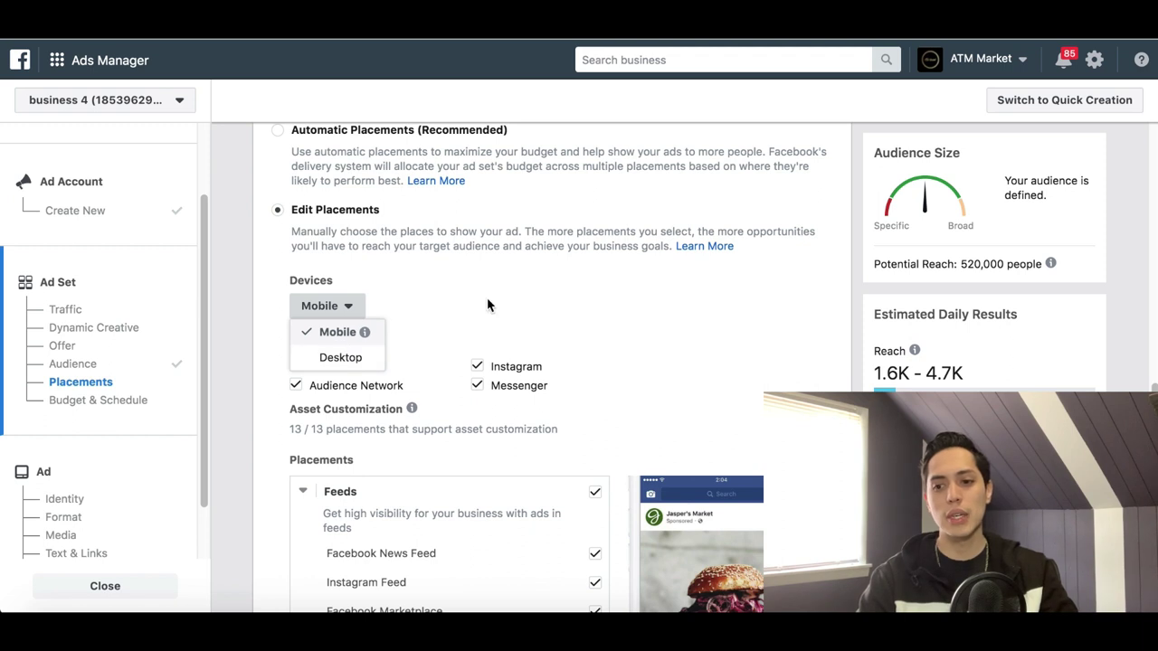
# Step: Expand the additional placement options and limit delivery to devices connected to Wi-Fi, keeping All Mobile Devices selected
pyautogui.click(465, 335)
pyautogui.scroll(-10, 462, 333)
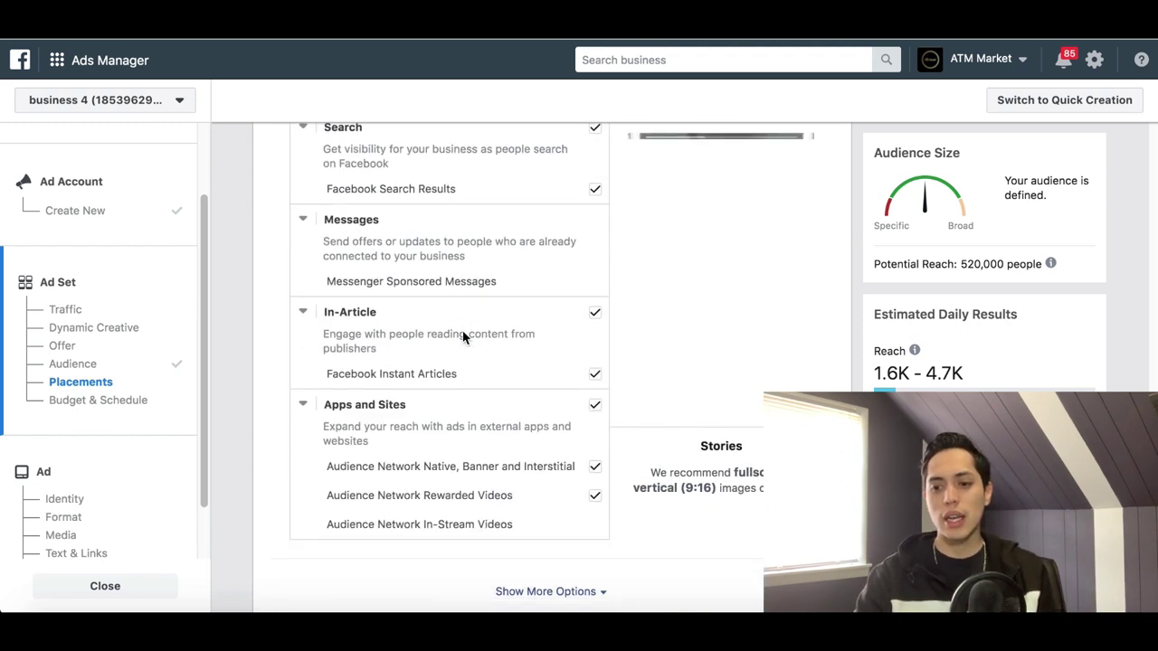
pyautogui.scroll(-3, 462, 336)
pyautogui.click(566, 336)
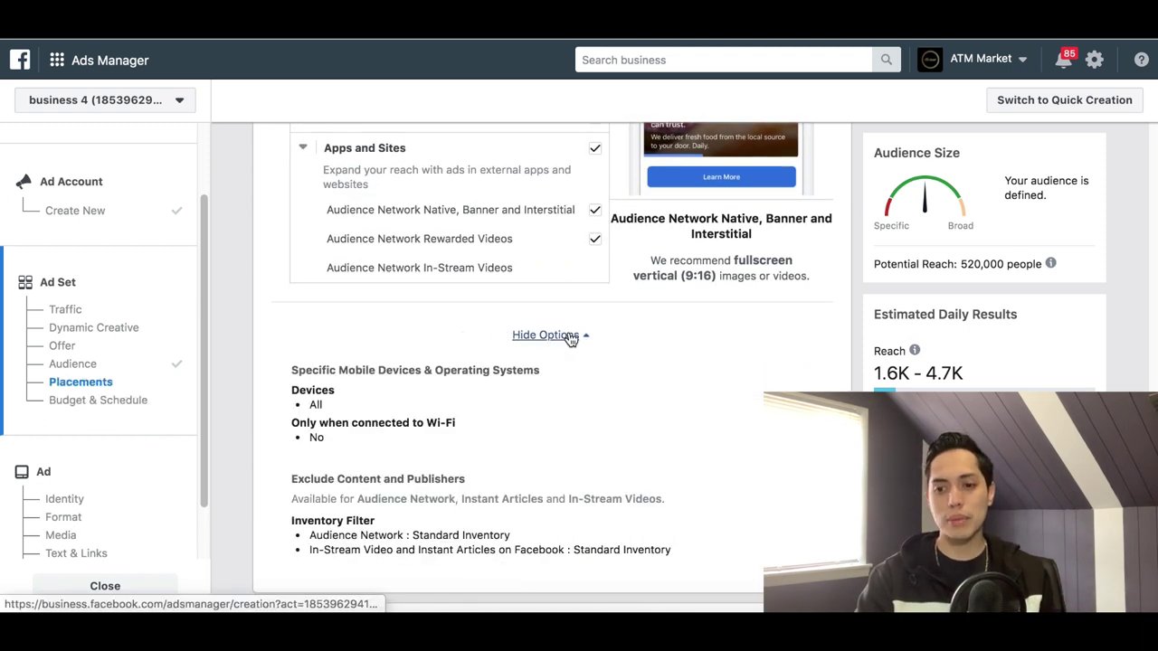
pyautogui.scroll(-2, 271, 483)
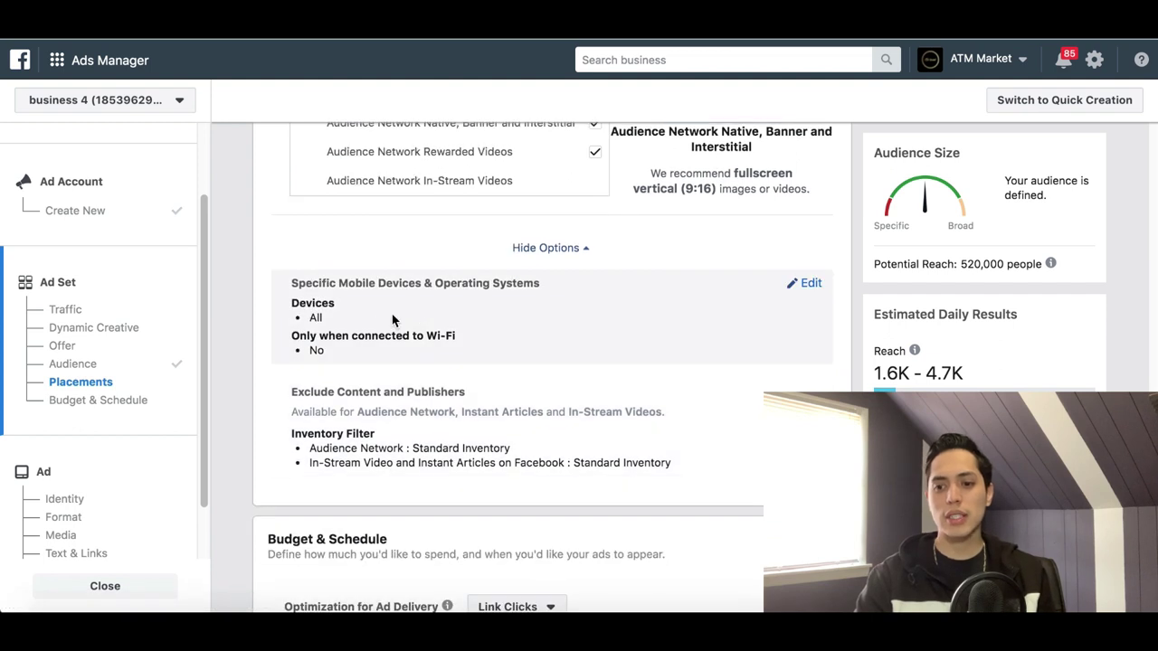
pyautogui.click(800, 286)
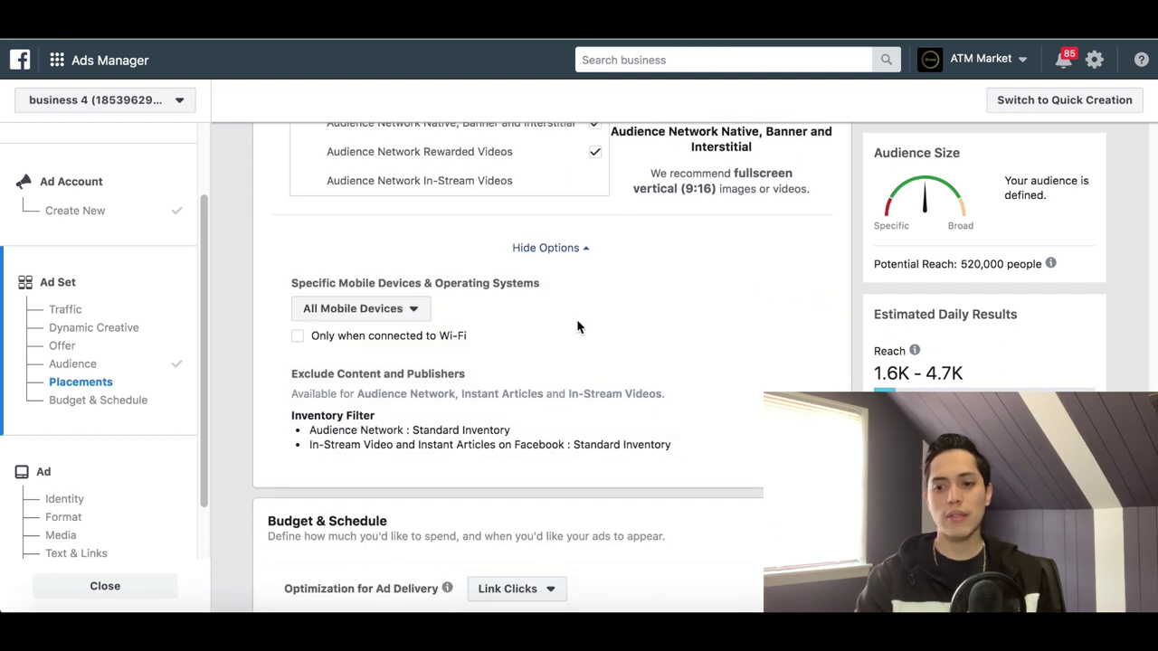
pyautogui.click(380, 310)
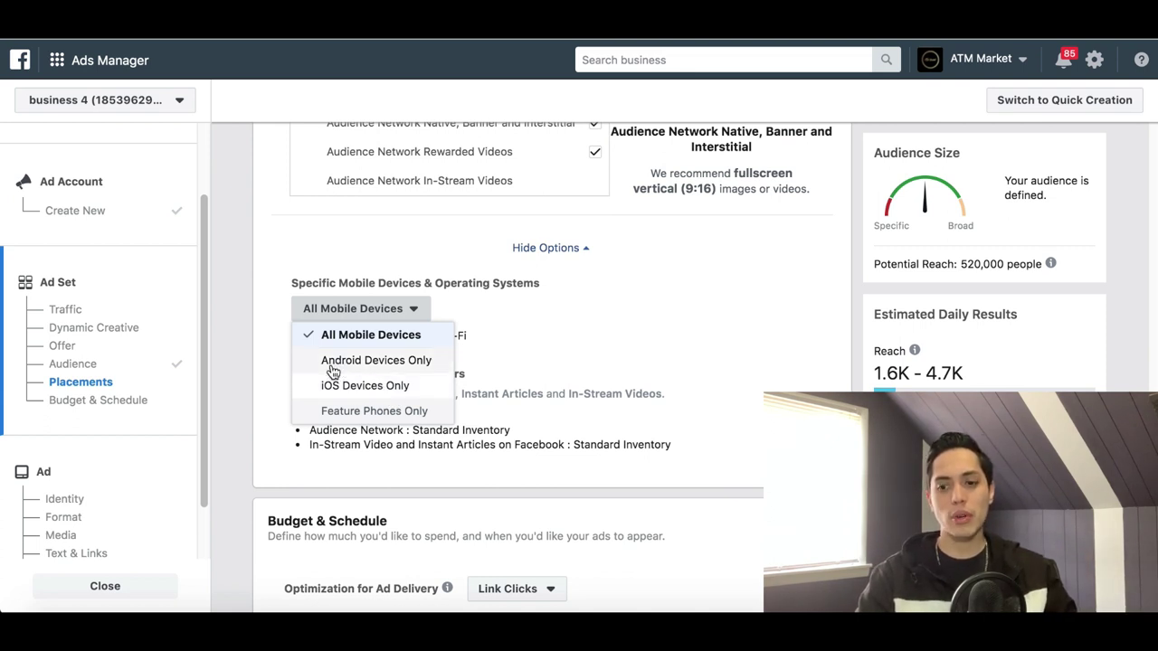
pyautogui.click(391, 317)
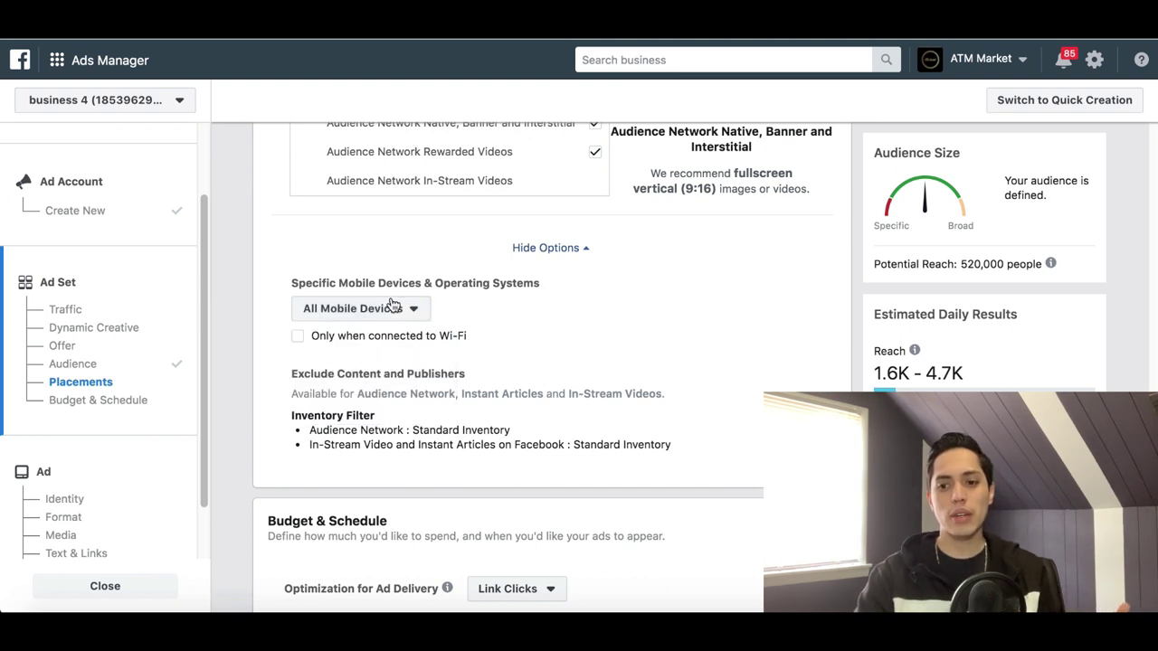
pyautogui.click(306, 337)
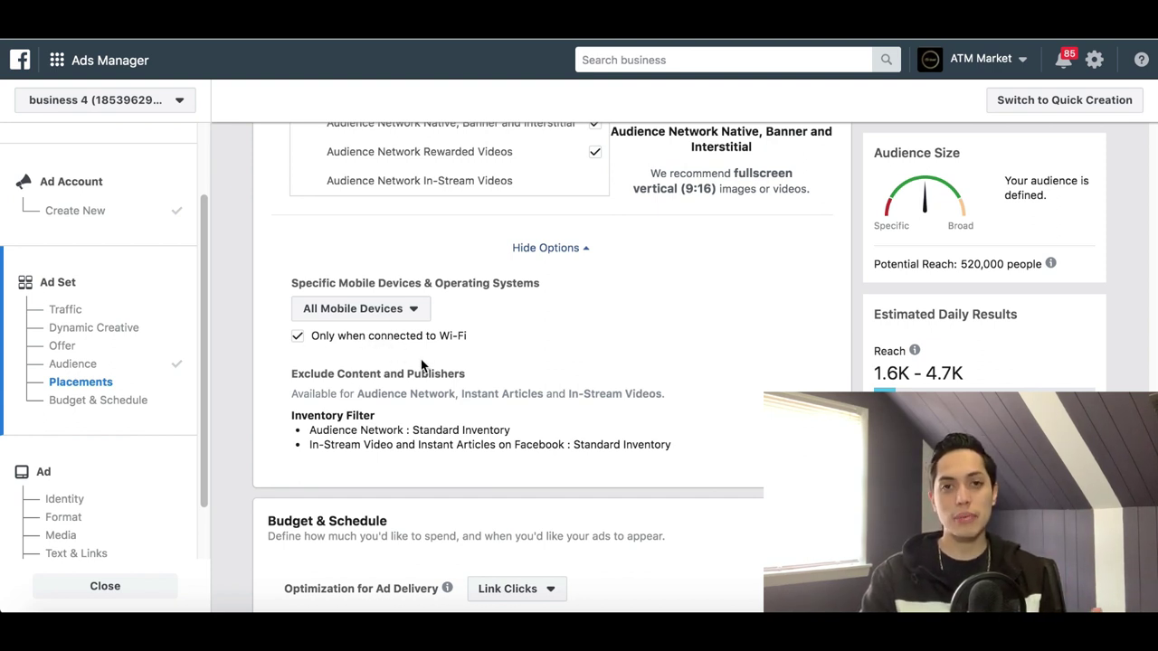
# Step: Keep Daily Budget as the ad set's budget type and set its amount to $5.00
pyautogui.scroll(-3, 421, 365)
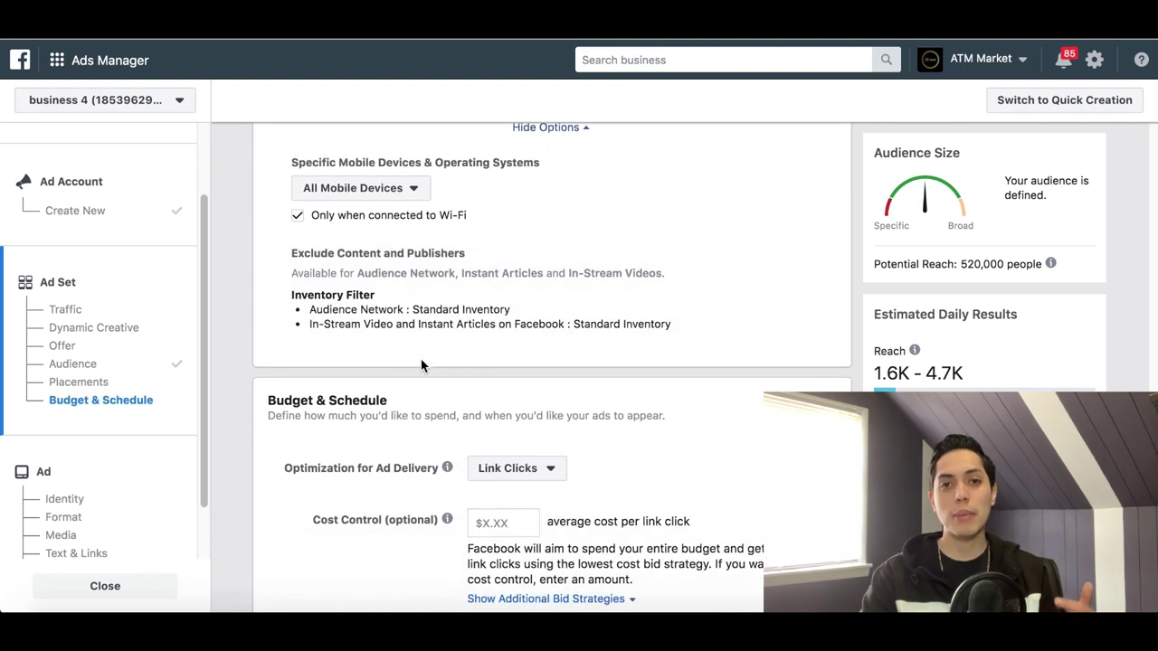
pyautogui.scroll(-1, 403, 290)
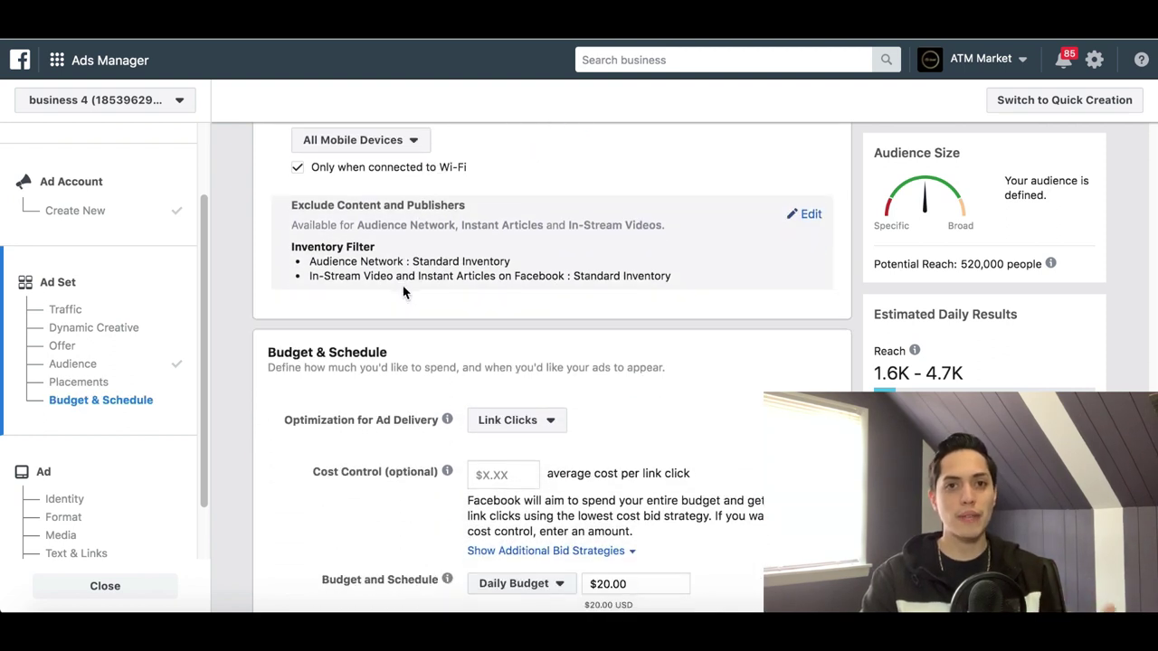
pyautogui.scroll(1, 484, 198)
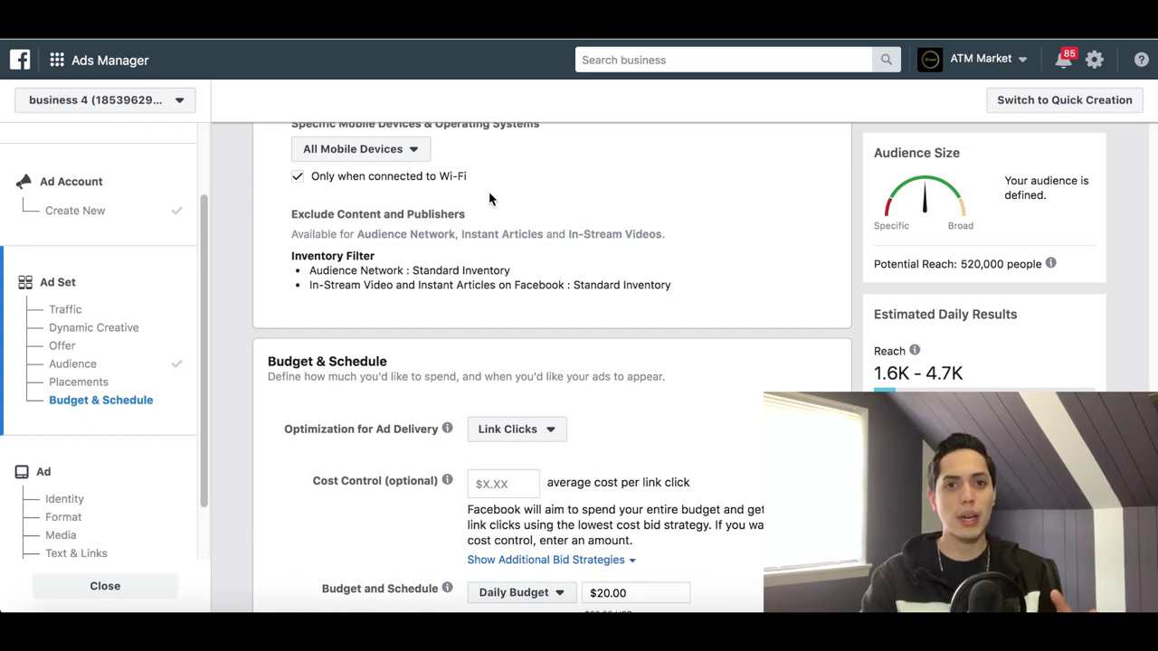
pyautogui.scroll(1, 457, 194)
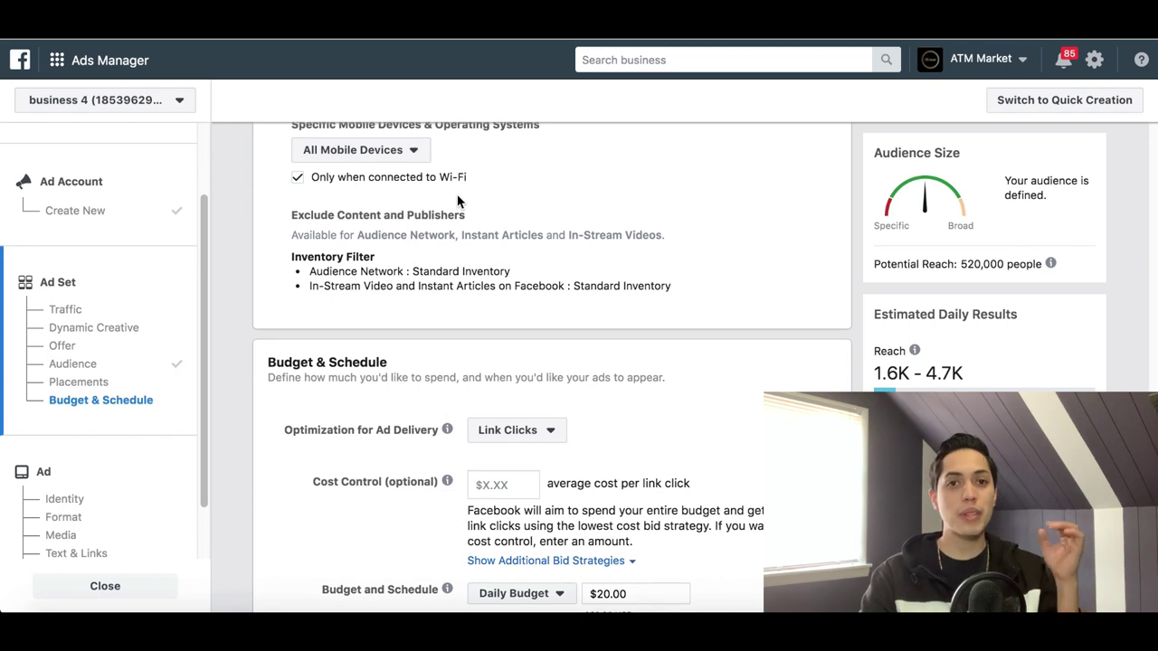
pyautogui.scroll(-1, 456, 201)
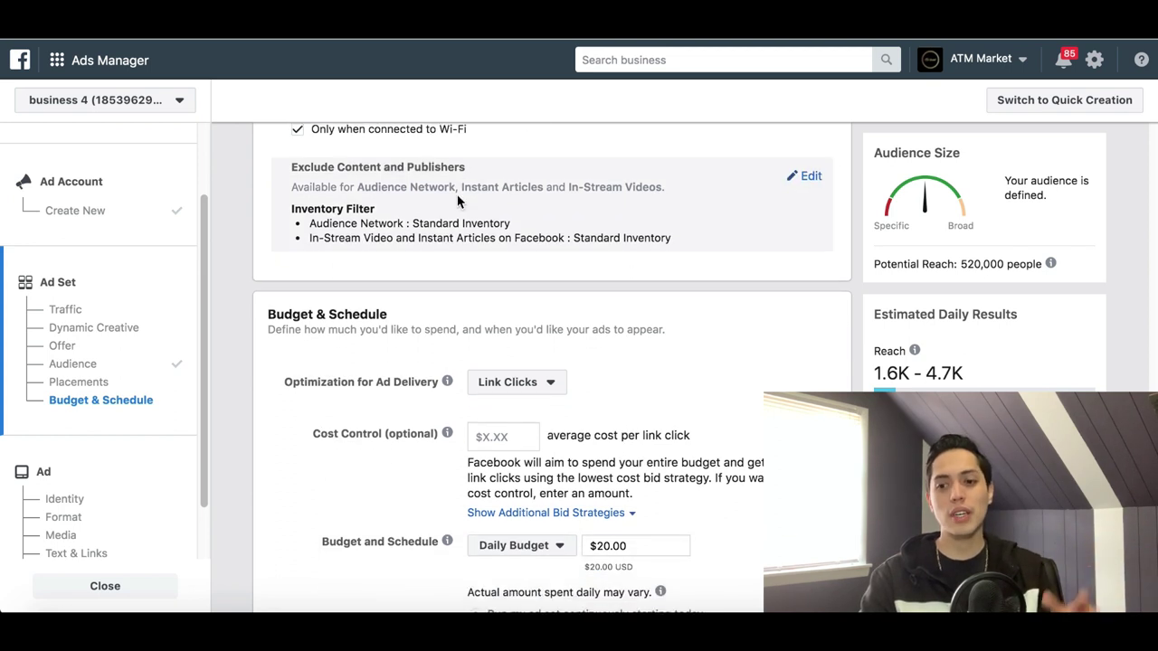
pyautogui.scroll(-2, 457, 201)
pyautogui.scroll(-2, 457, 201)
pyautogui.moveTo(438, 280)
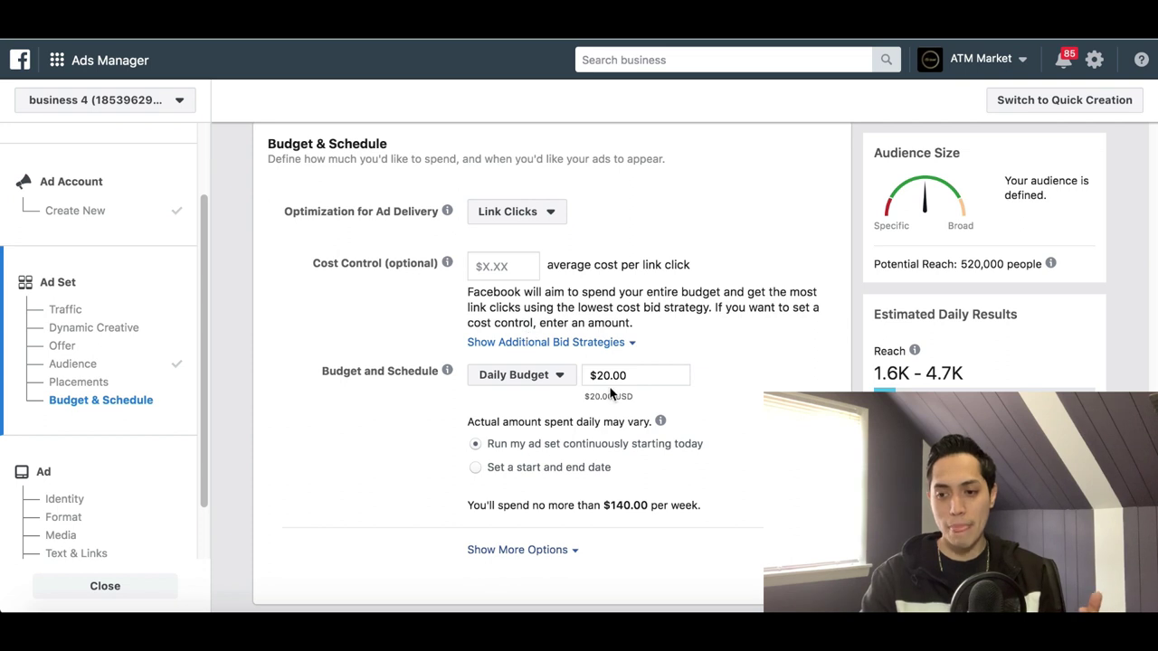
pyautogui.click(561, 380)
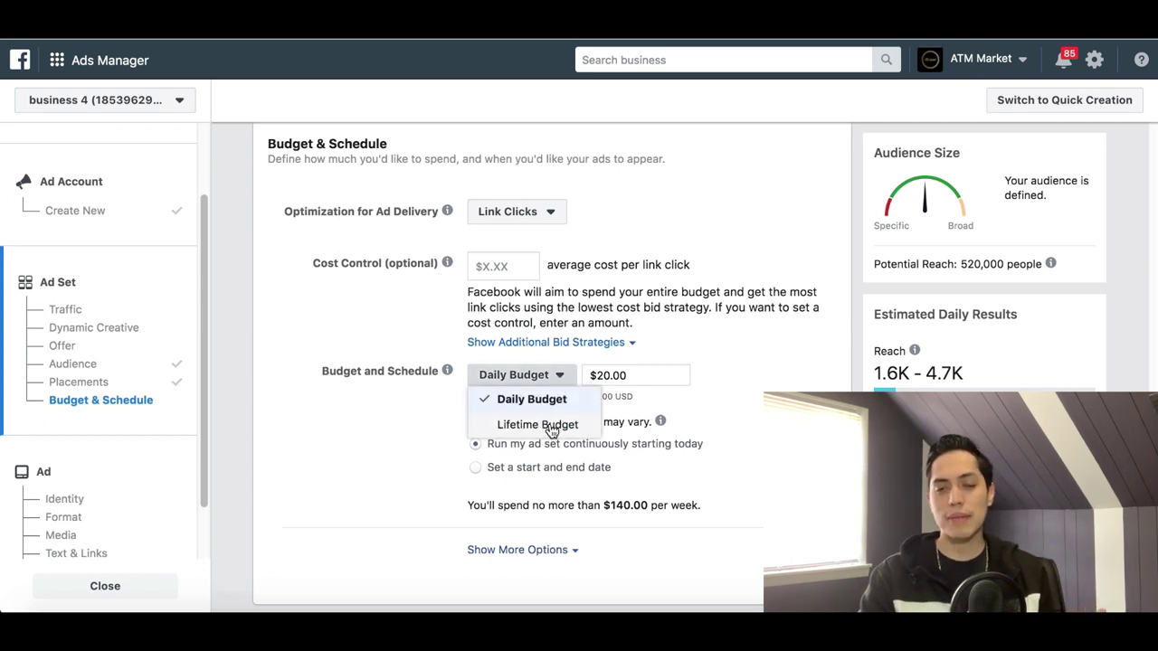
pyautogui.click(653, 371)
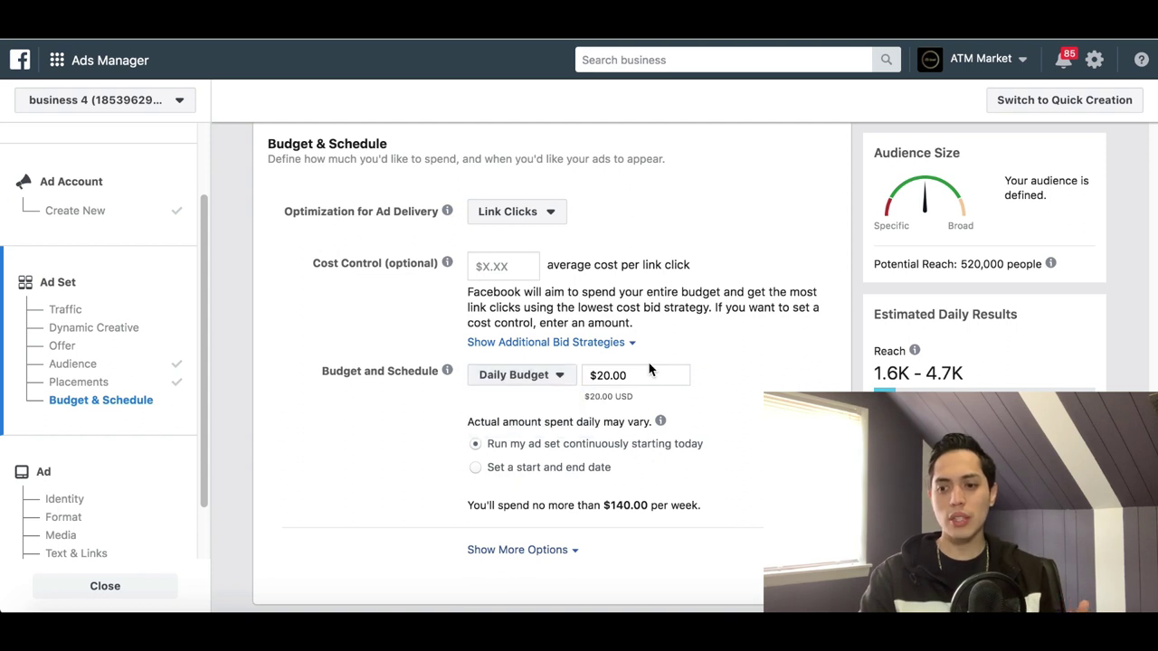
pyautogui.click(602, 375)
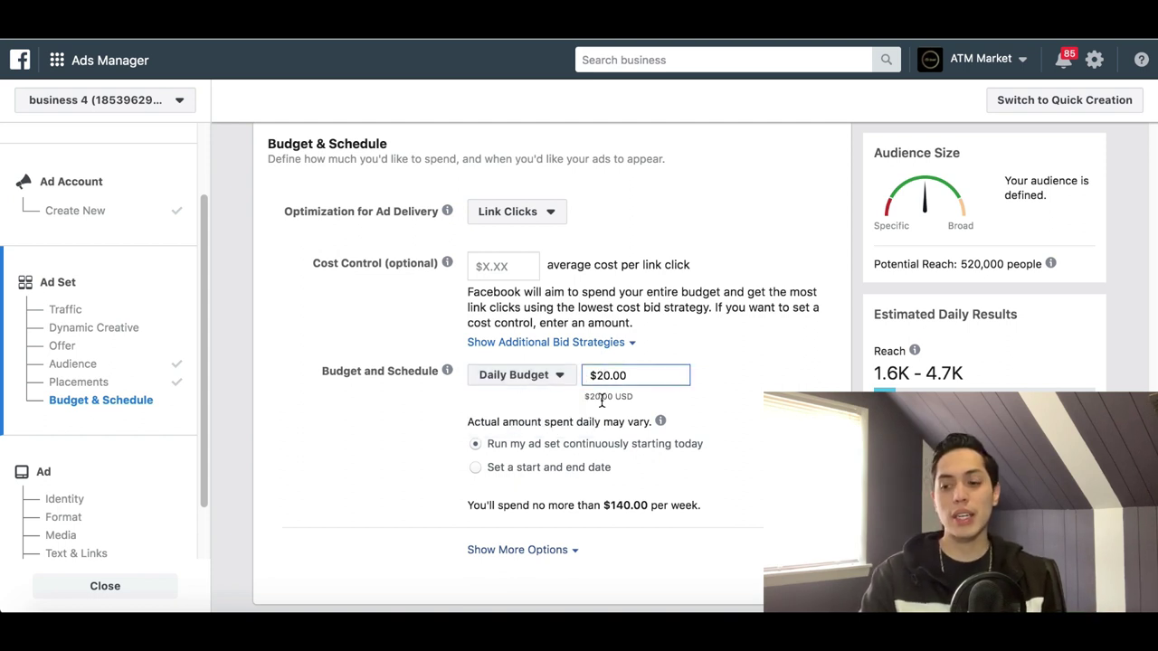
pyautogui.press('BackSpace')
pyautogui.press('BackSpace')
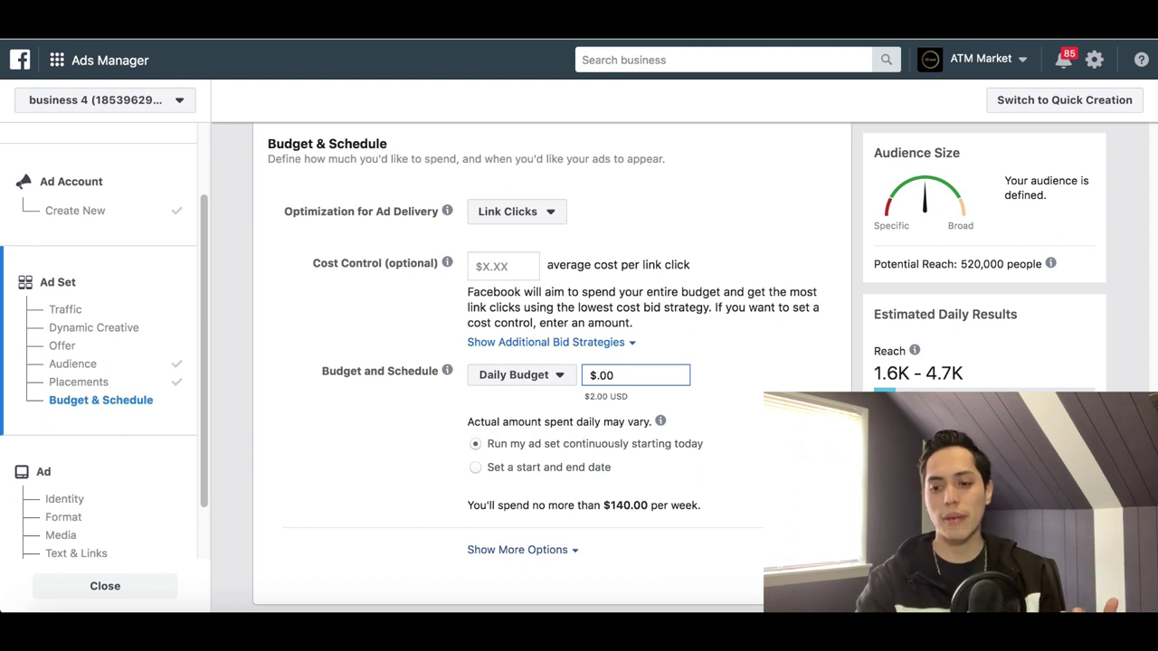
pyautogui.click(104, 351)
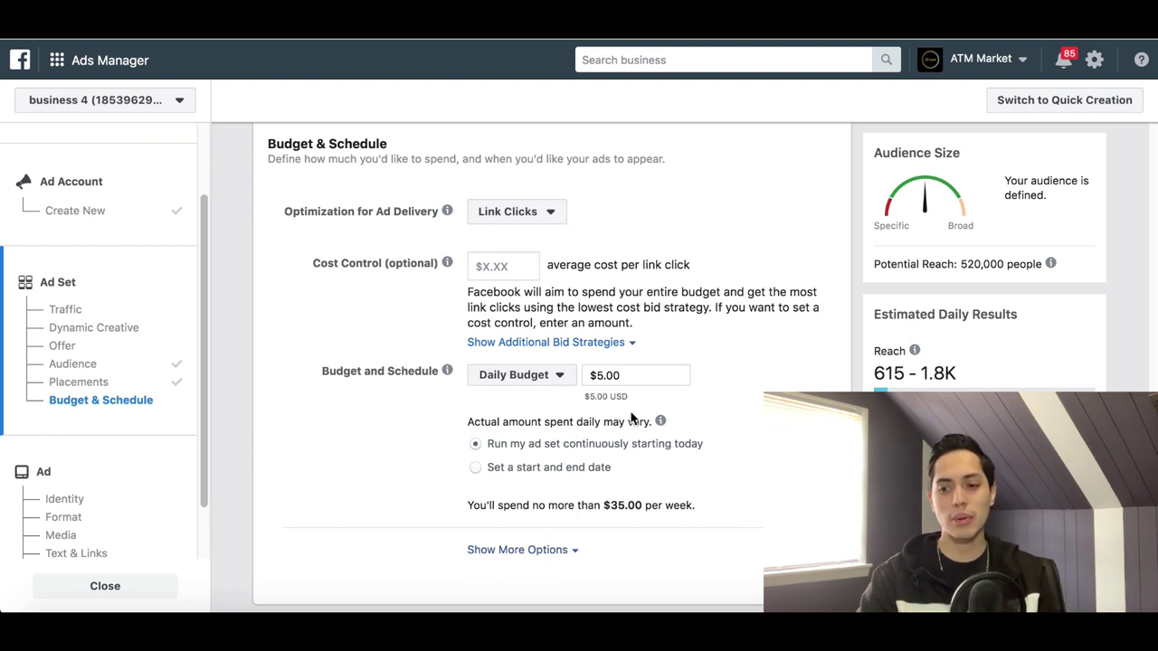
# Step: Review the optimization choices for ad delivery and the optional cost control, keeping Link Clicks and leaving the cost blank
pyautogui.moveTo(660, 422)
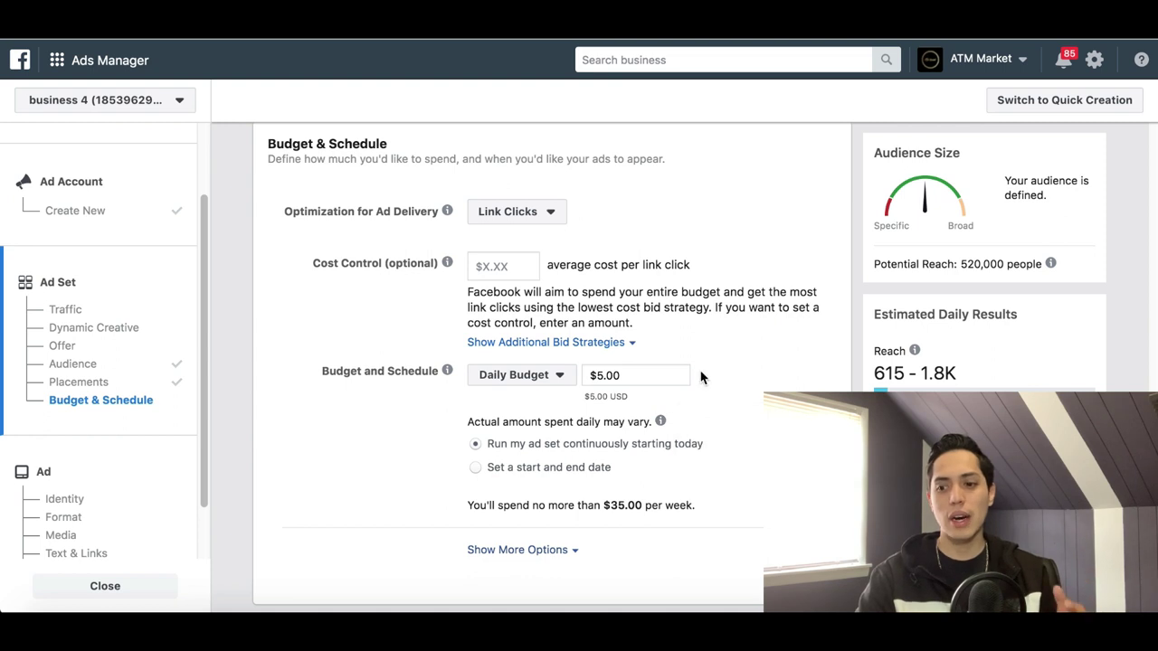
pyautogui.scroll(-2, 701, 377)
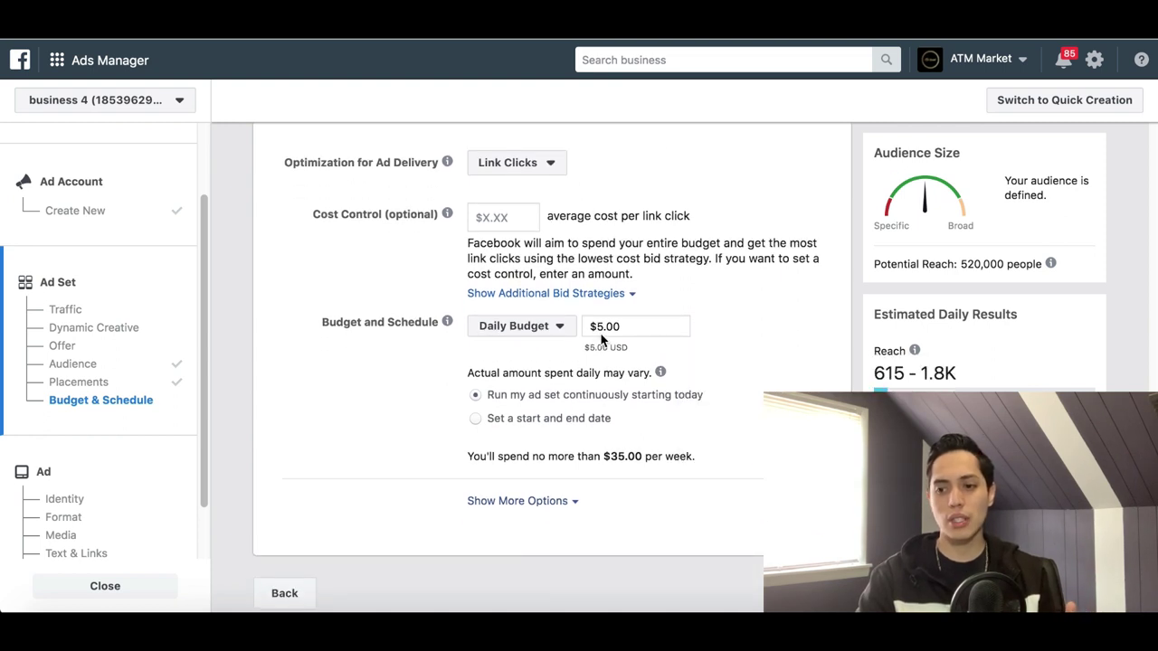
pyautogui.scroll(1, 662, 362)
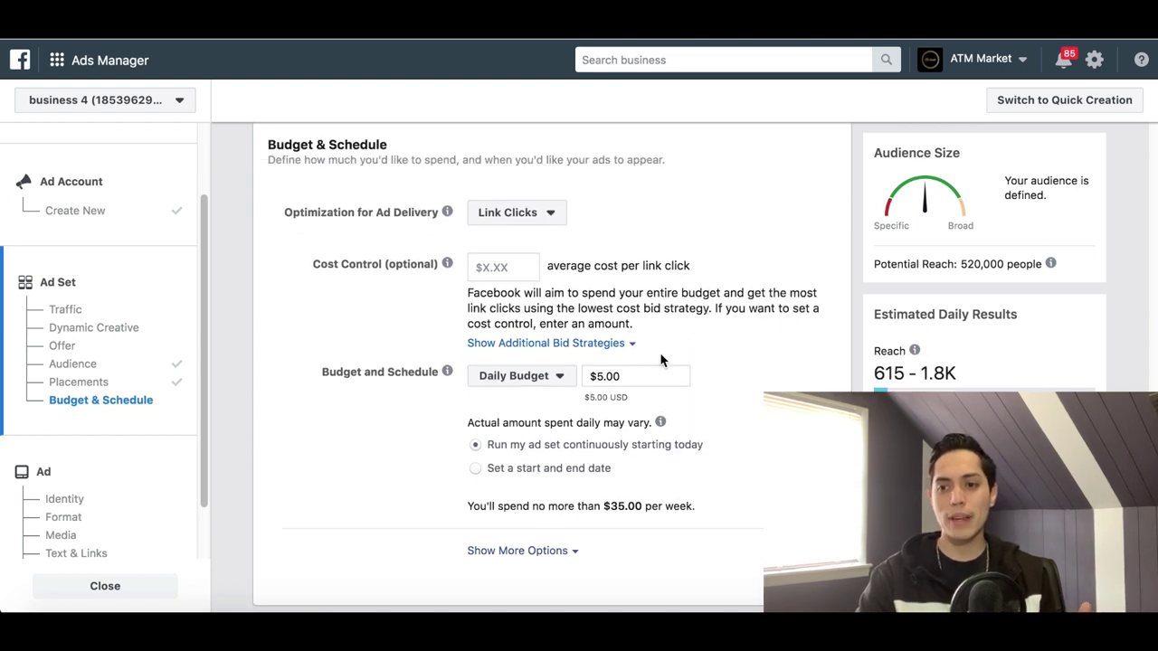
pyautogui.click(511, 212)
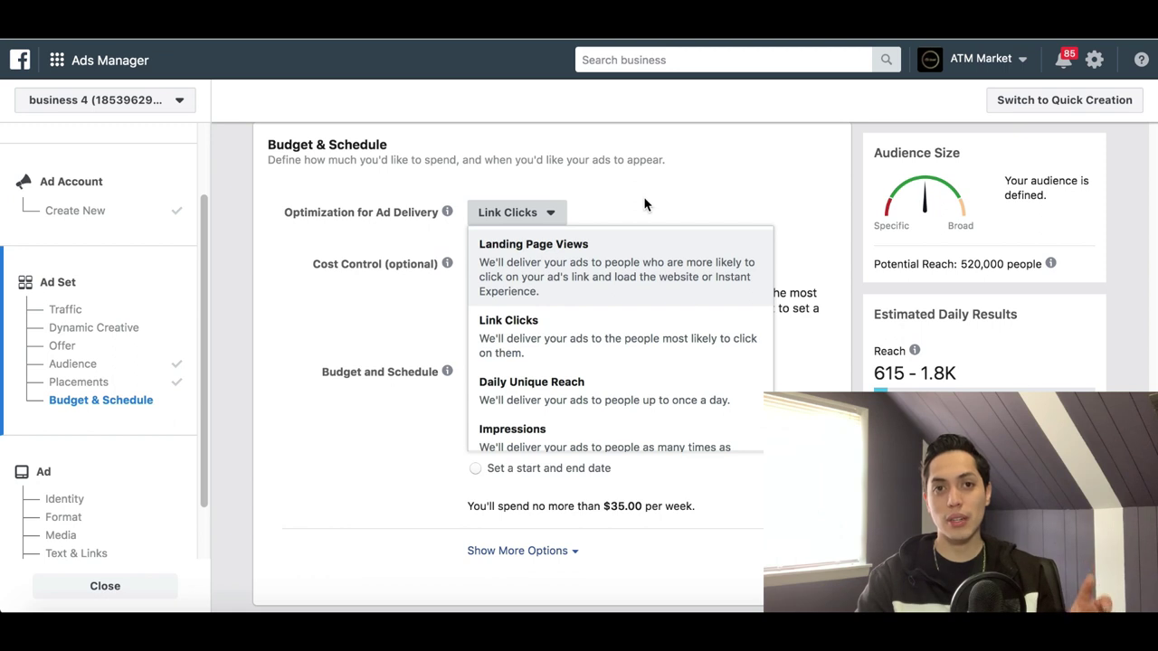
pyautogui.click(399, 340)
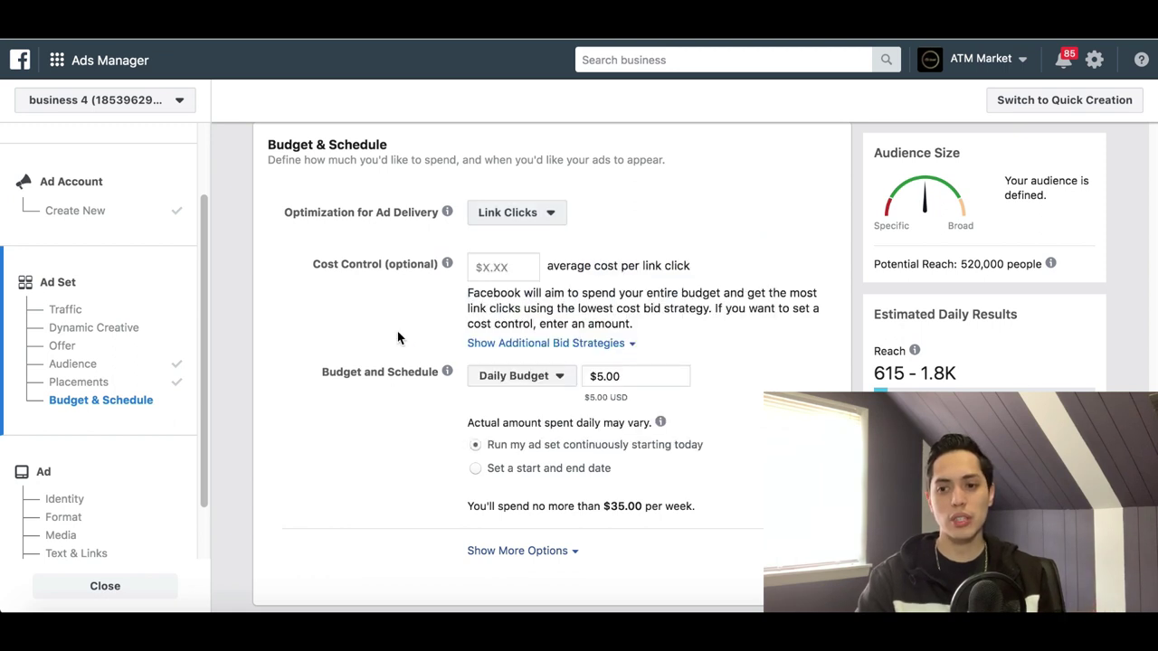
pyautogui.scroll(-1, 403, 346)
pyautogui.moveTo(314, 257); pyautogui.dragTo(362, 262)
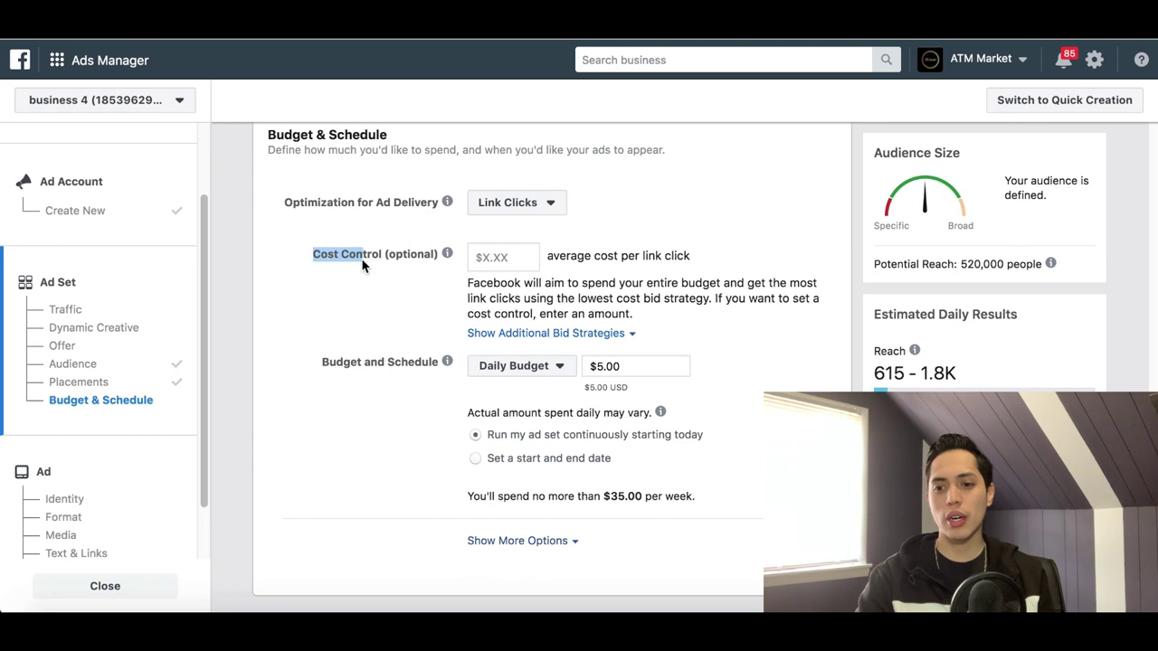
pyautogui.click(503, 258)
pyautogui.click(428, 291)
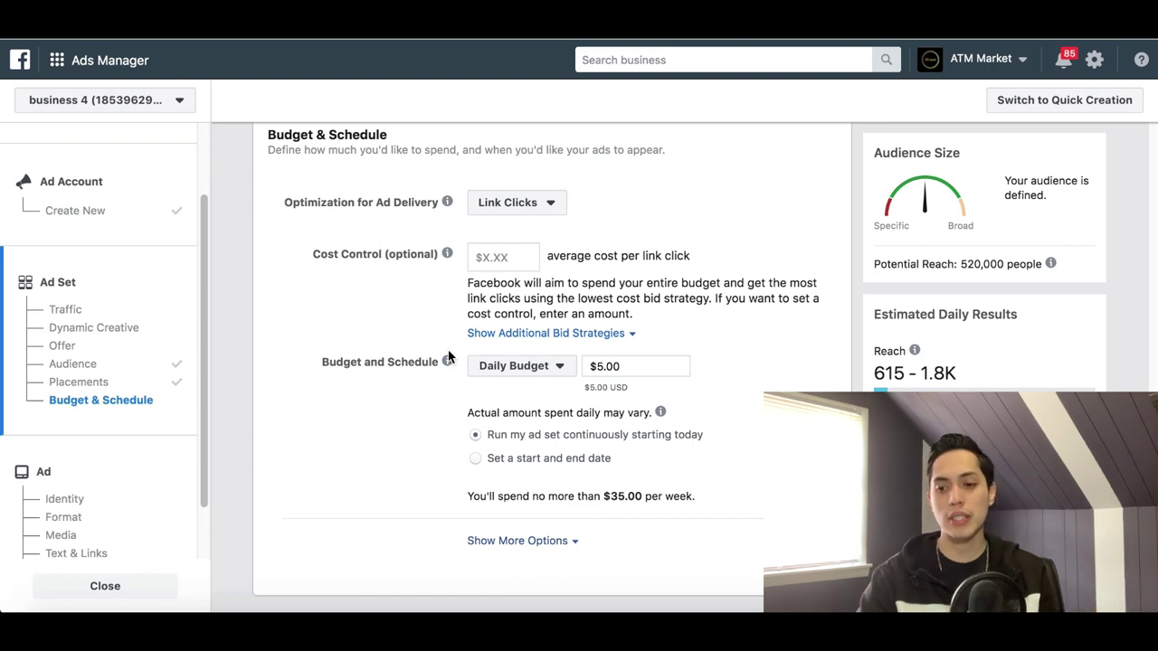
# Step: Try scheduling the ad set with a start and end date, and restore running it continuously starting today
pyautogui.scroll(-1, 428, 415)
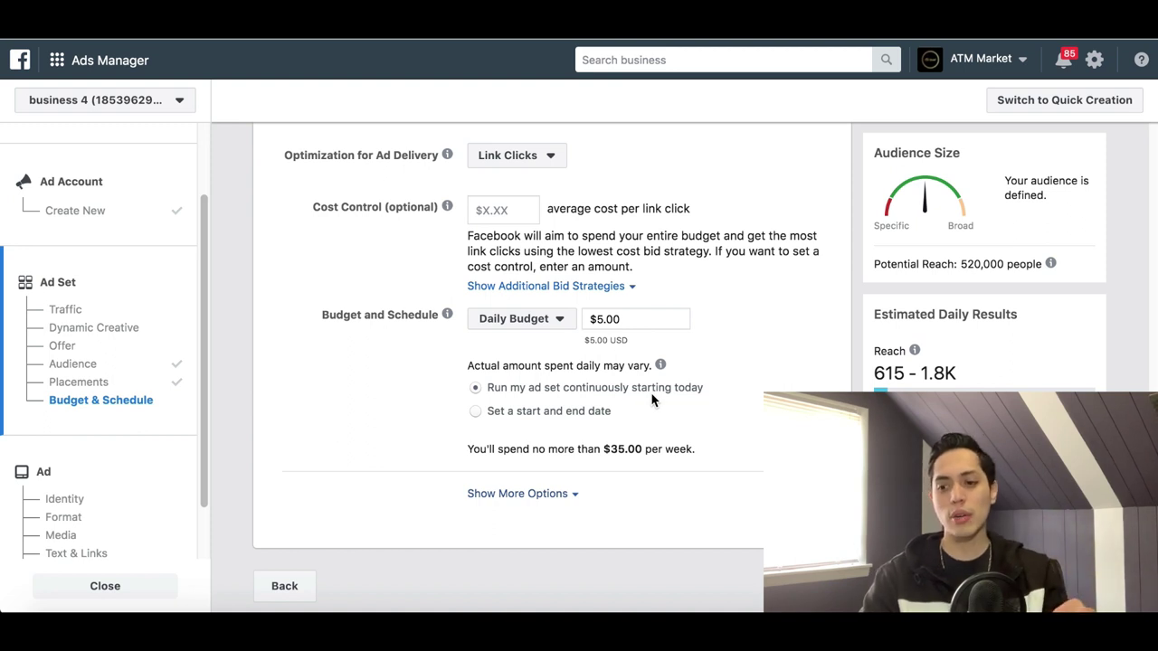
pyautogui.click(477, 411)
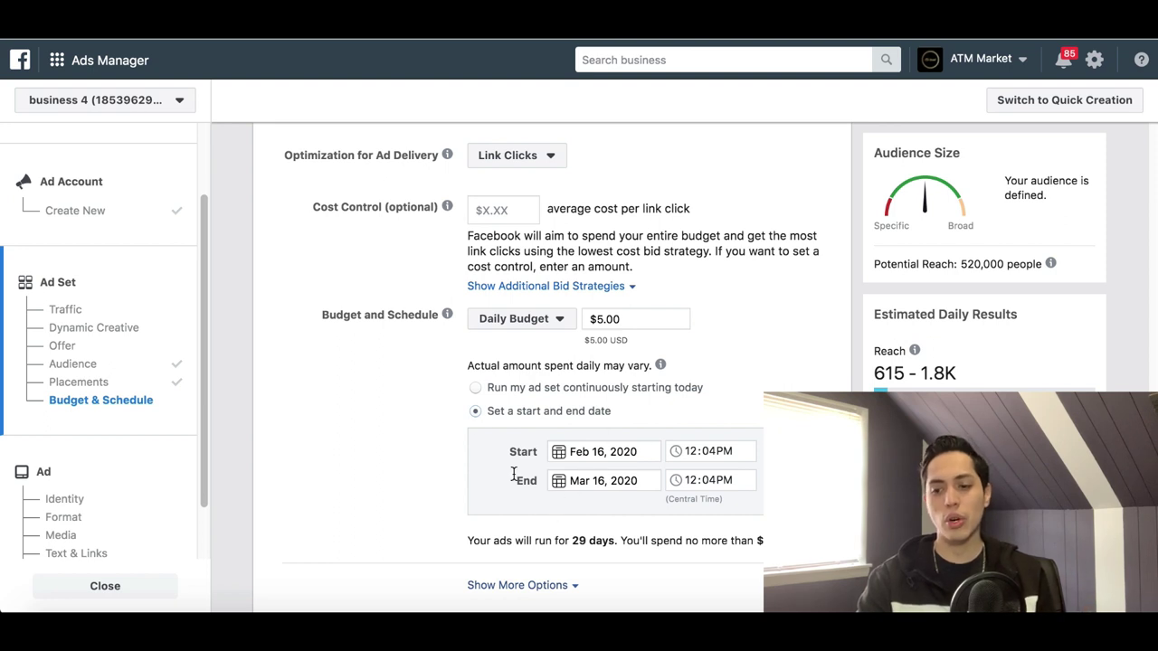
pyautogui.click(479, 389)
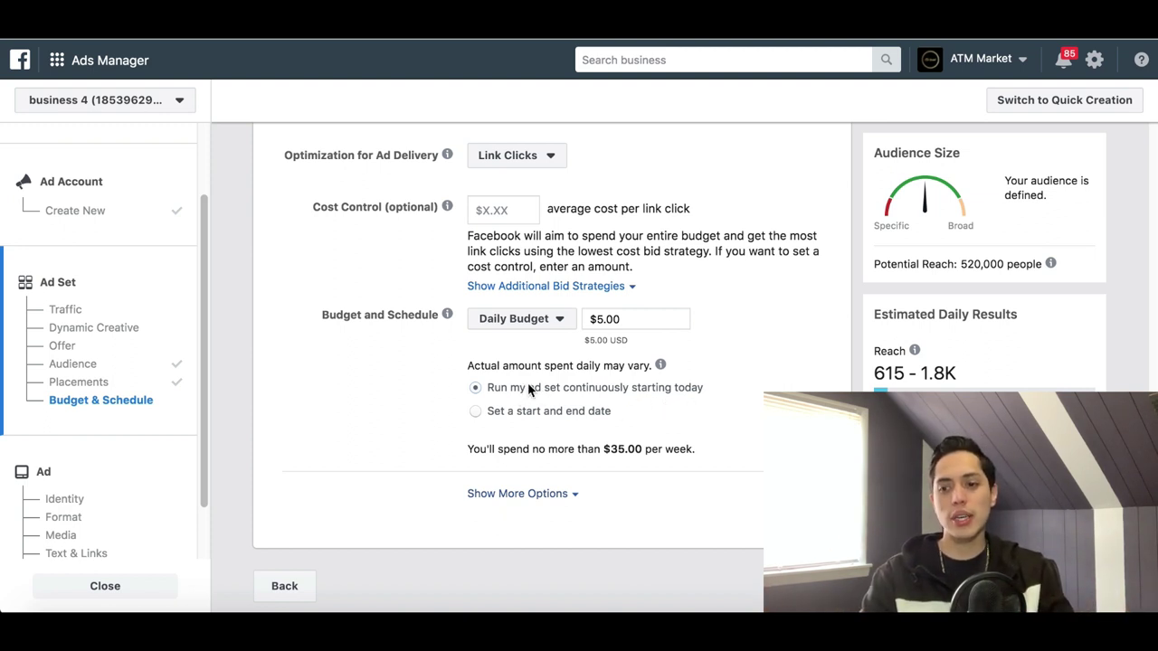
pyautogui.scroll(1, 630, 413)
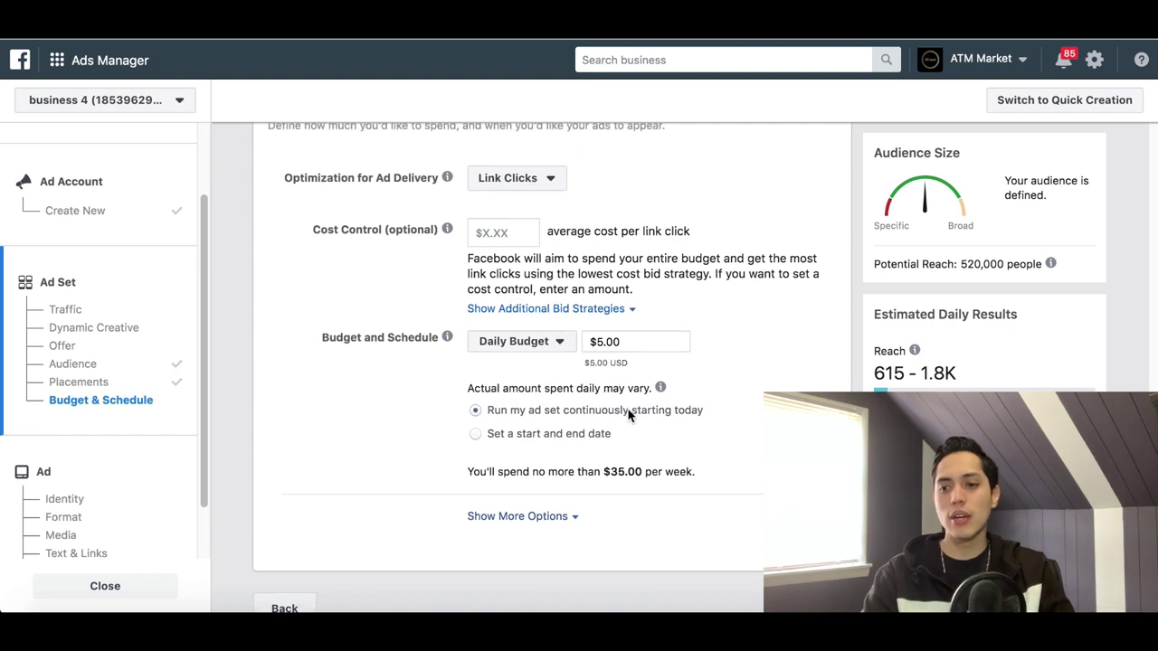
pyautogui.click(599, 341)
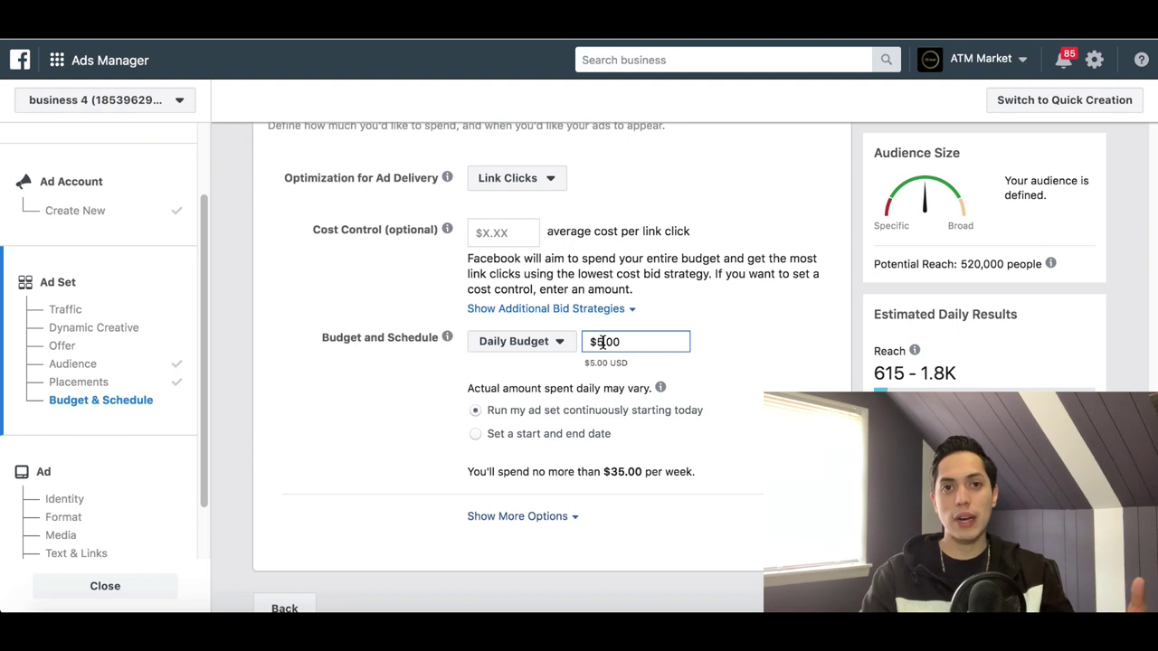
pyautogui.click(386, 389)
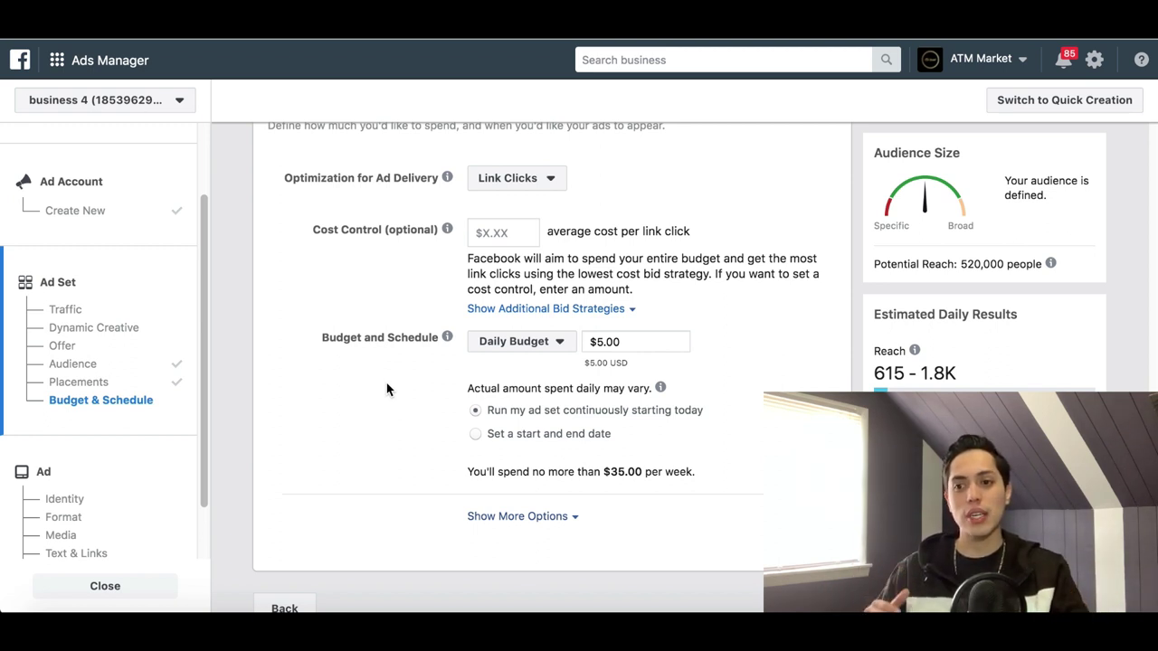
pyautogui.scroll(-1, 421, 300)
pyautogui.scroll(2, 422, 300)
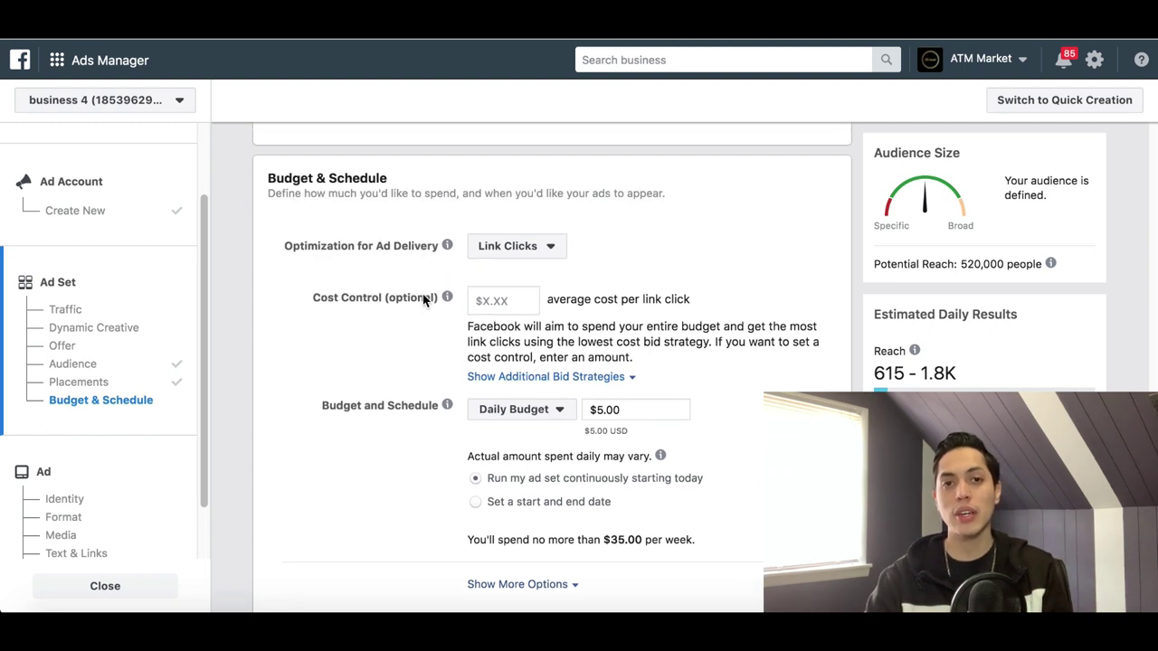
pyautogui.scroll(-1, 421, 300)
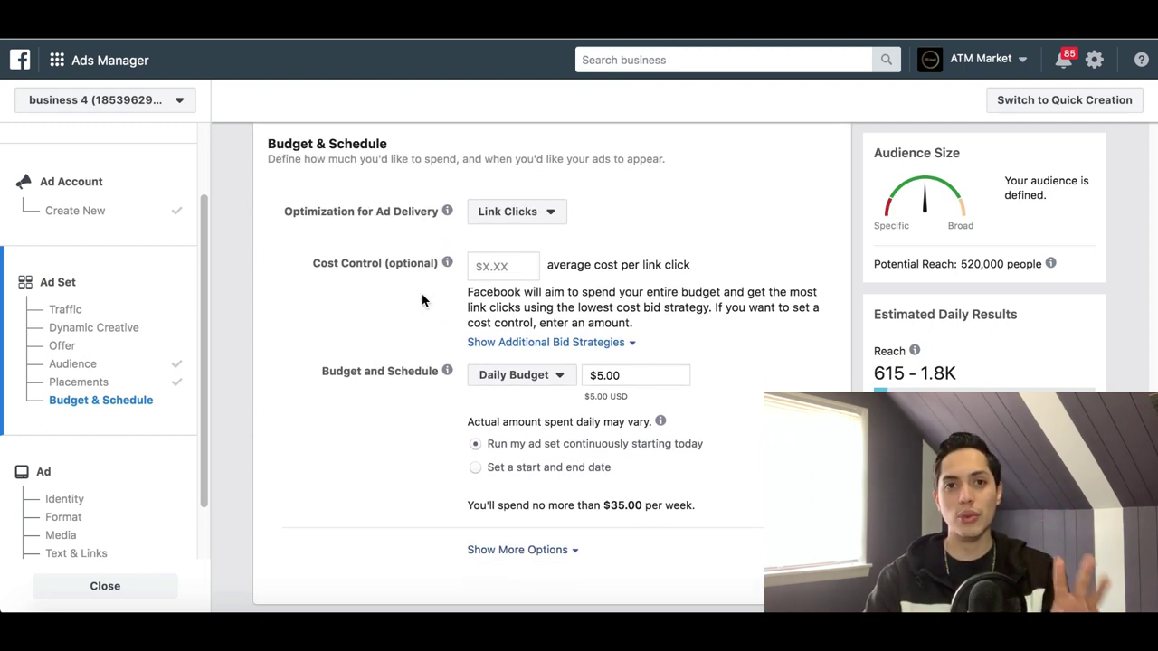
pyautogui.scroll(-1, 422, 299)
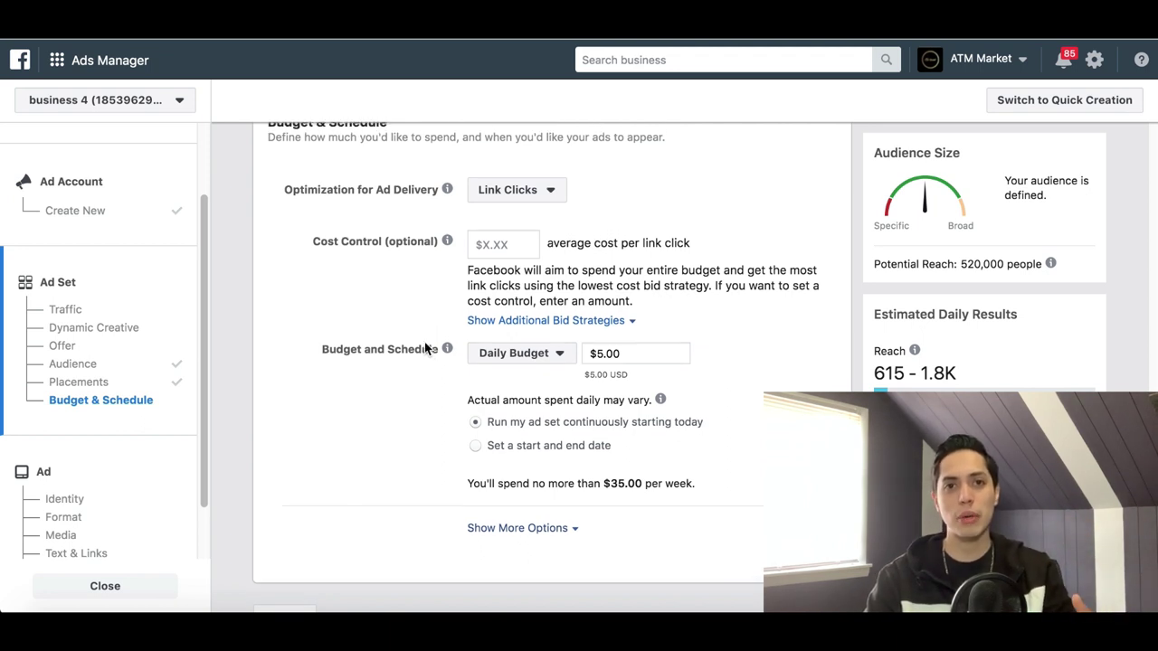
pyautogui.scroll(1, 425, 347)
pyautogui.scroll(-2, 426, 348)
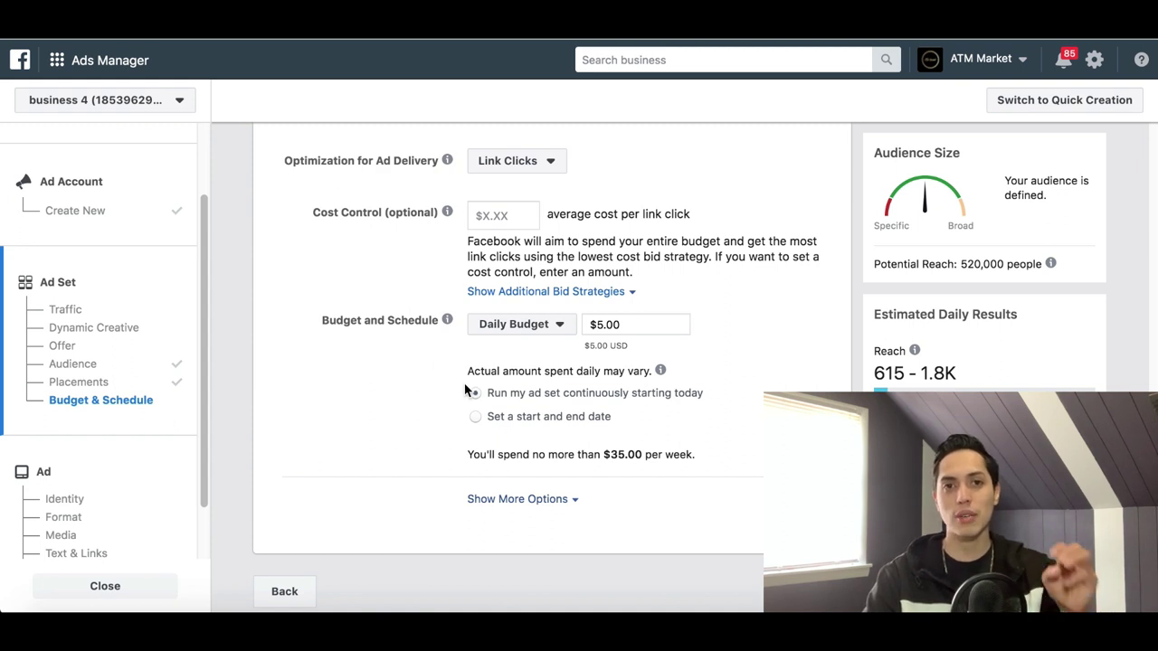
# Step: Leave the ad set's daily budget at $5.00 and continue to the ad setup page
pyautogui.click(604, 324)
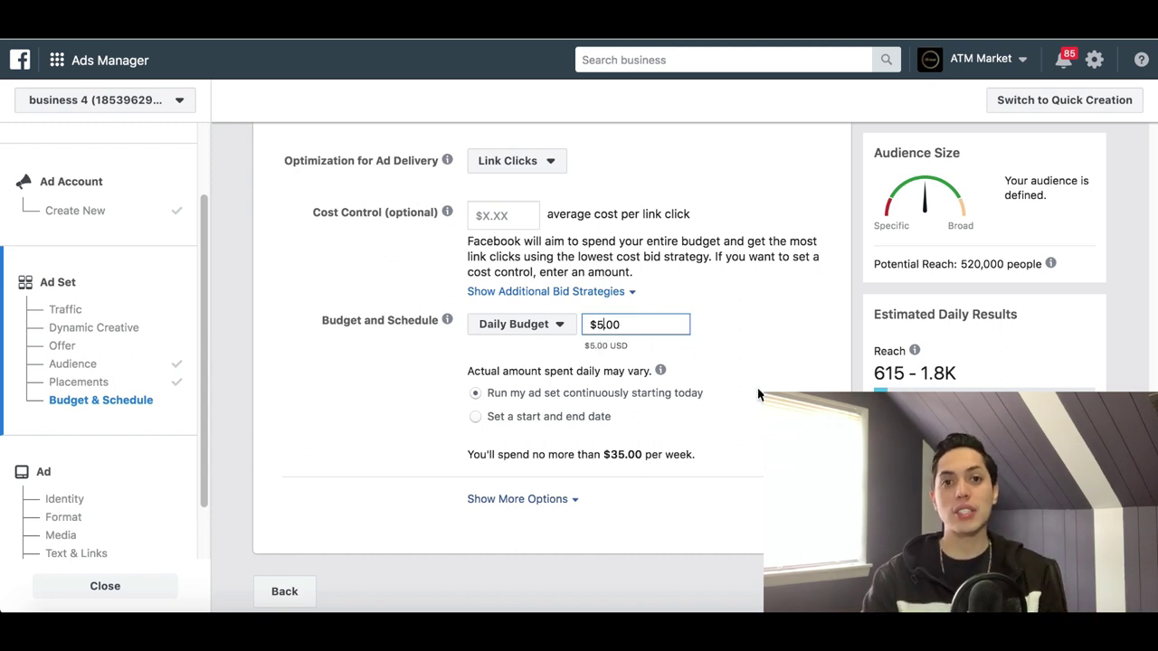
pyautogui.scroll(-1, 657, 496)
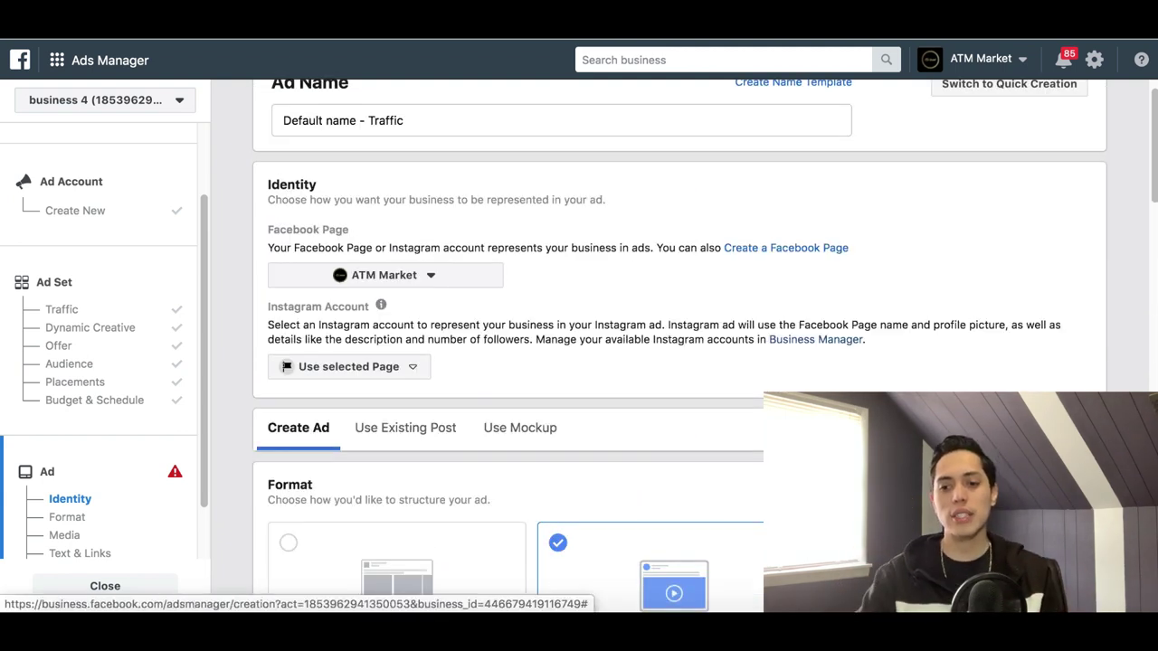
# Step: Review the campaign outline, examining how the Campaign, Ad Account, Ad Set and Ad levels and their sections are organized
pyautogui.scroll(1, 131, 507)
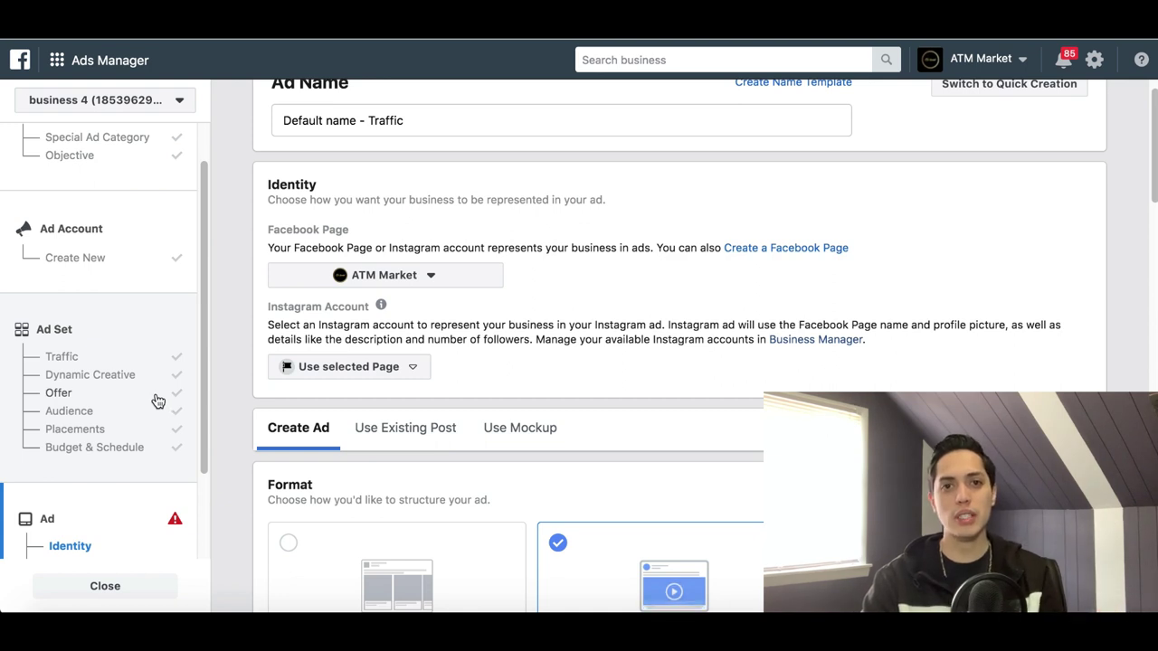
pyautogui.scroll(1, 145, 388)
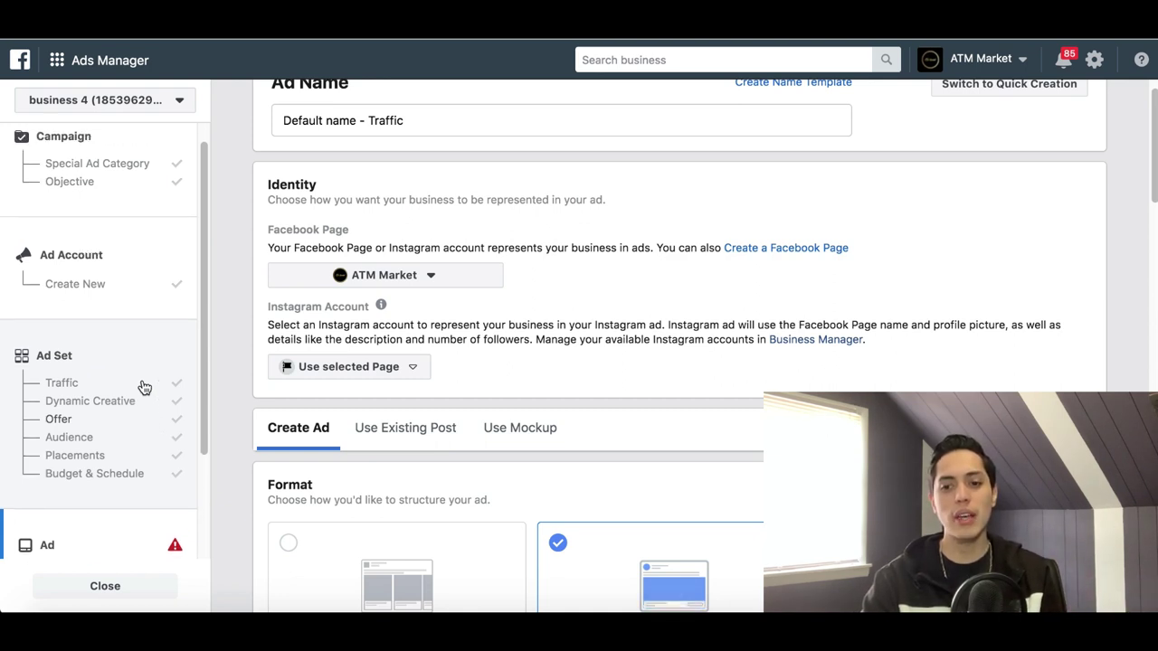
pyautogui.scroll(1, 154, 327)
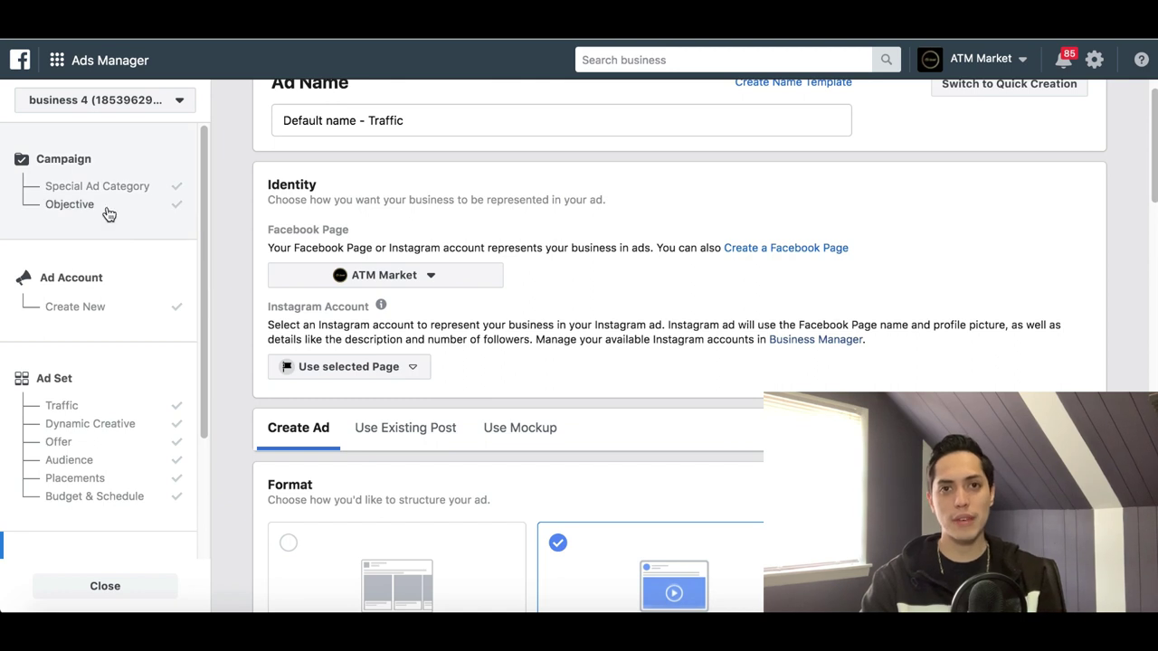
pyautogui.scroll(-3, 117, 434)
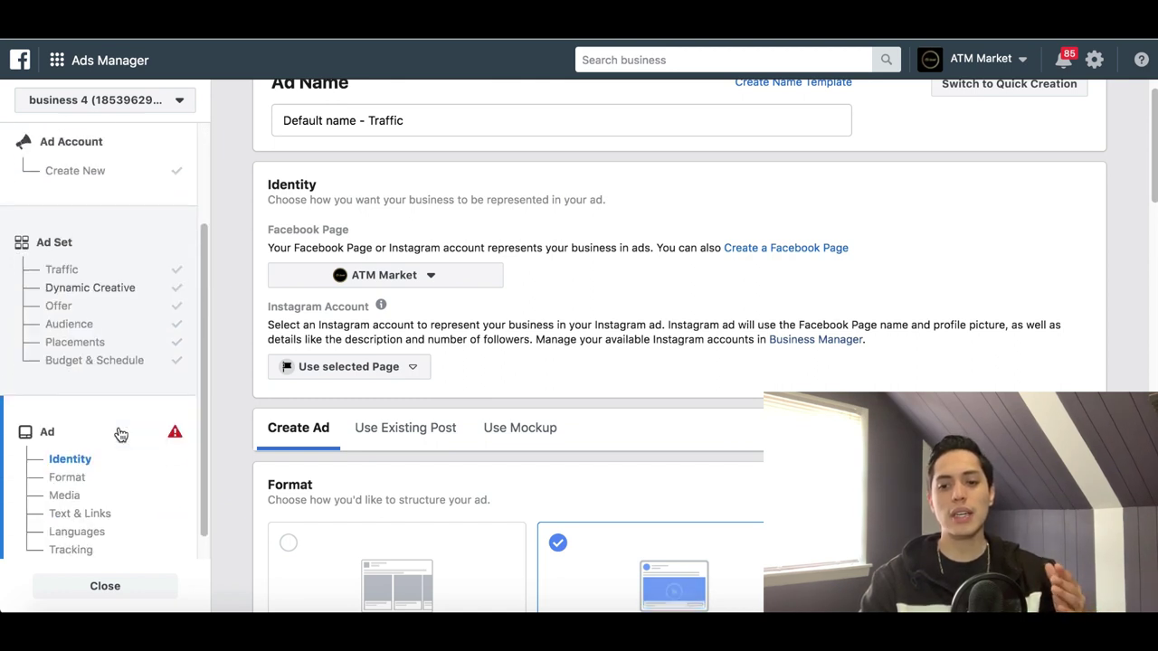
pyautogui.scroll(2, 122, 435)
pyautogui.scroll(1, 122, 435)
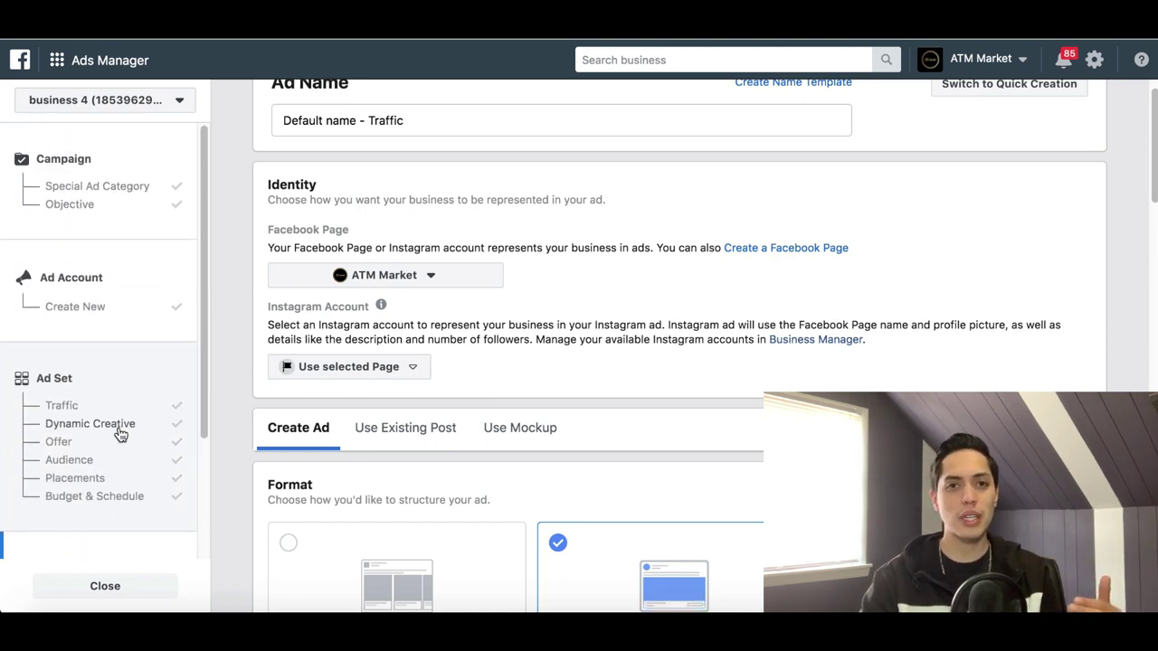
pyautogui.scroll(-4, 121, 435)
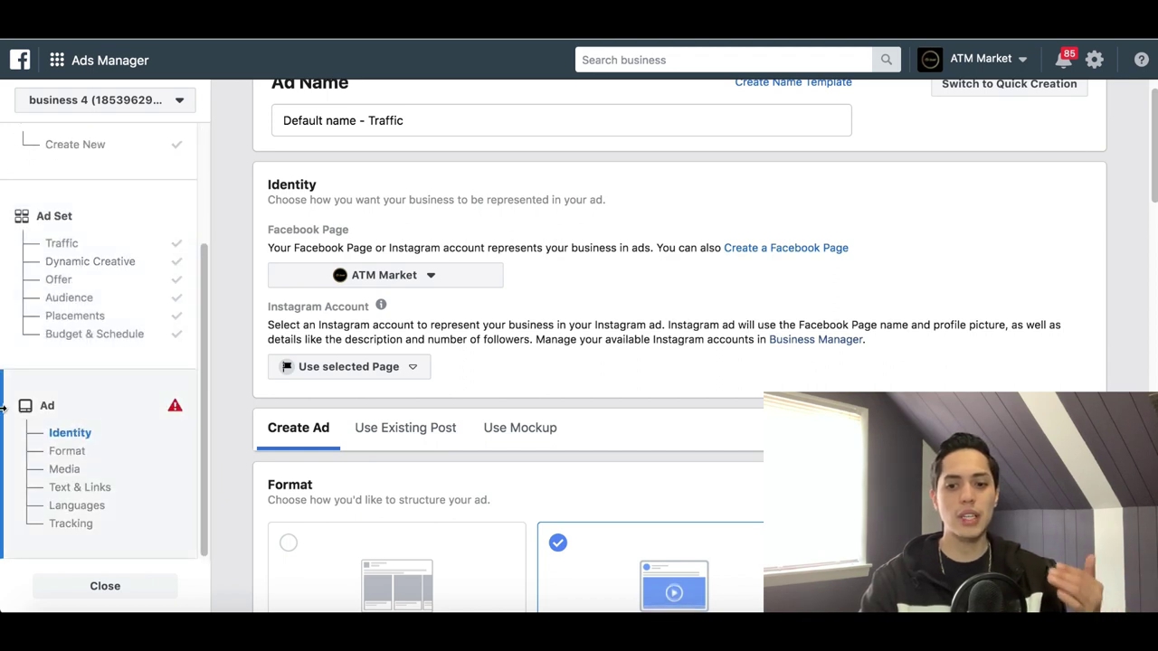
pyautogui.scroll(2, 56, 362)
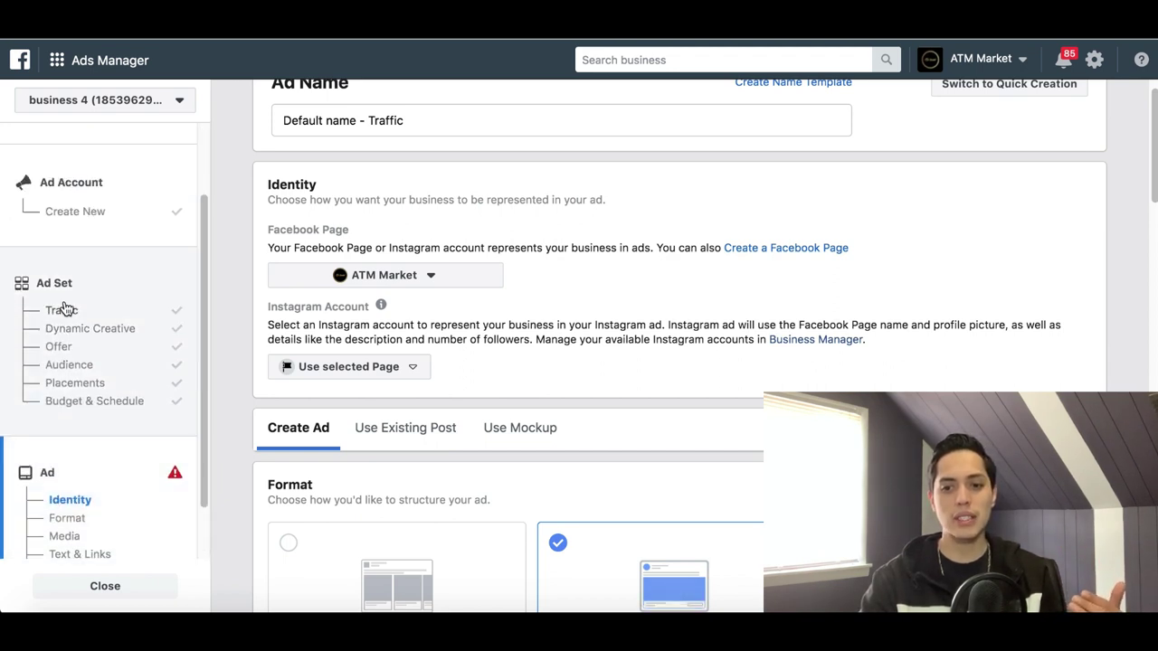
pyautogui.scroll(2, 64, 305)
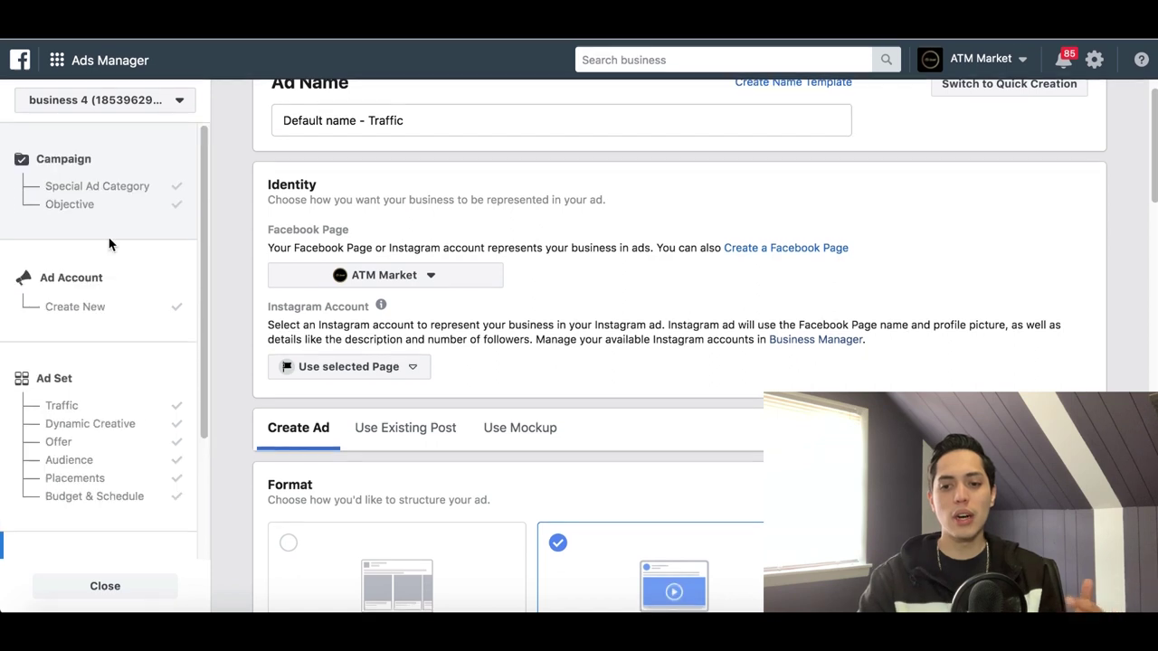
pyautogui.scroll(-4, 114, 240)
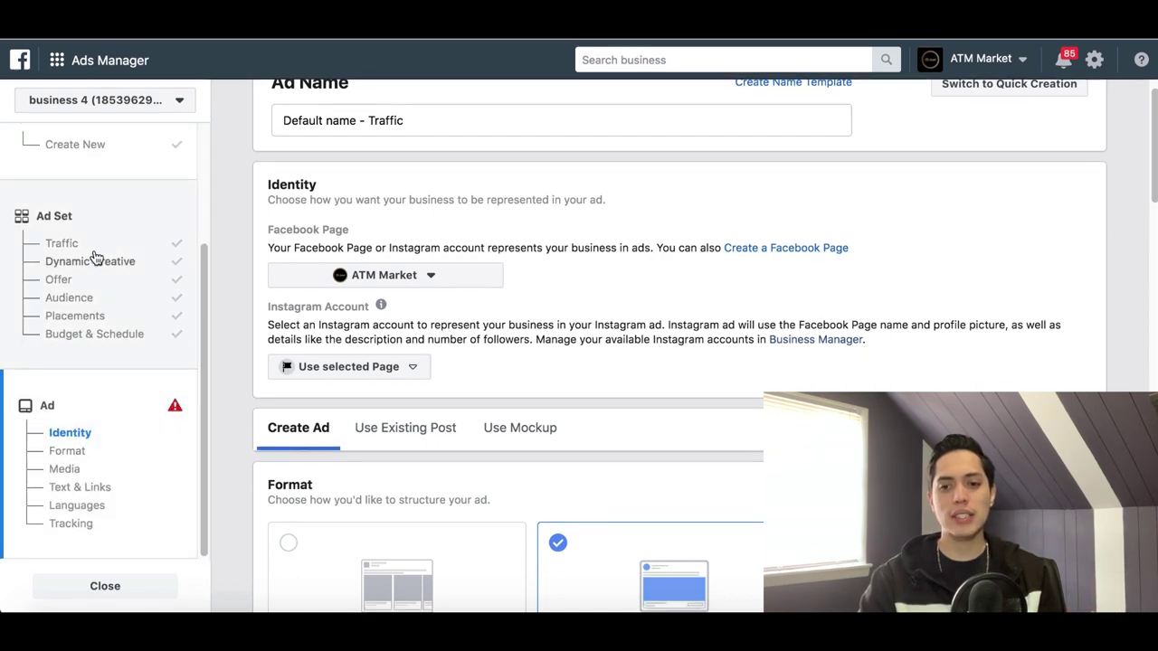
pyautogui.scroll(1, 92, 311)
pyautogui.scroll(5, 93, 311)
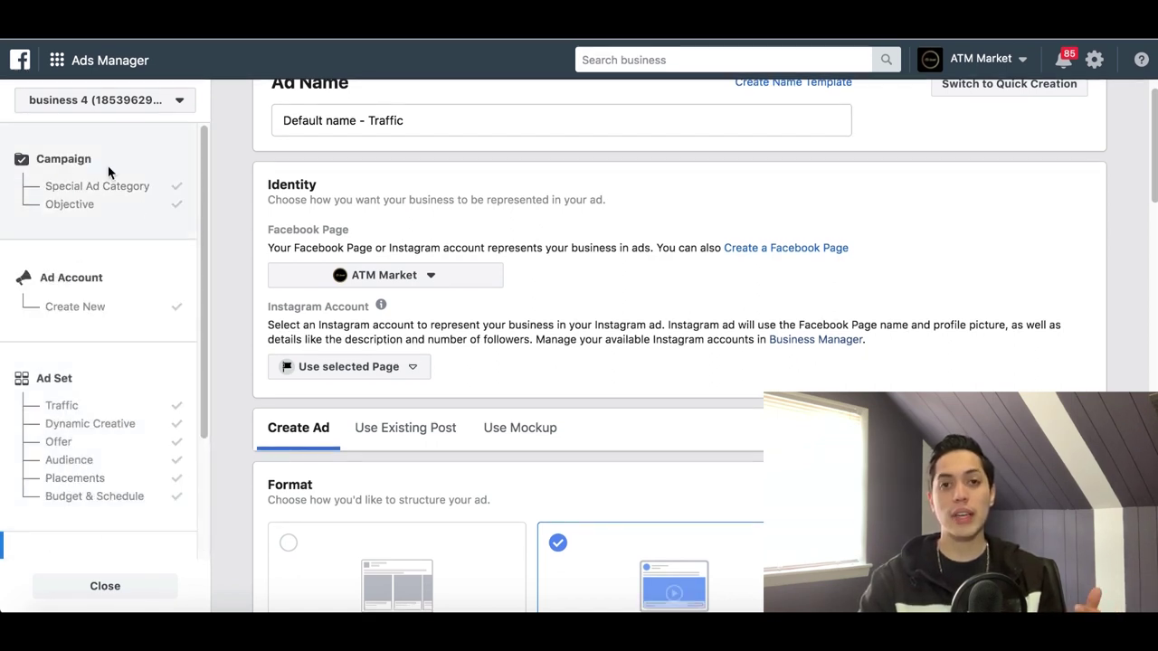
pyautogui.scroll(-1, 113, 290)
pyautogui.scroll(-1, 112, 325)
pyautogui.scroll(1, 111, 329)
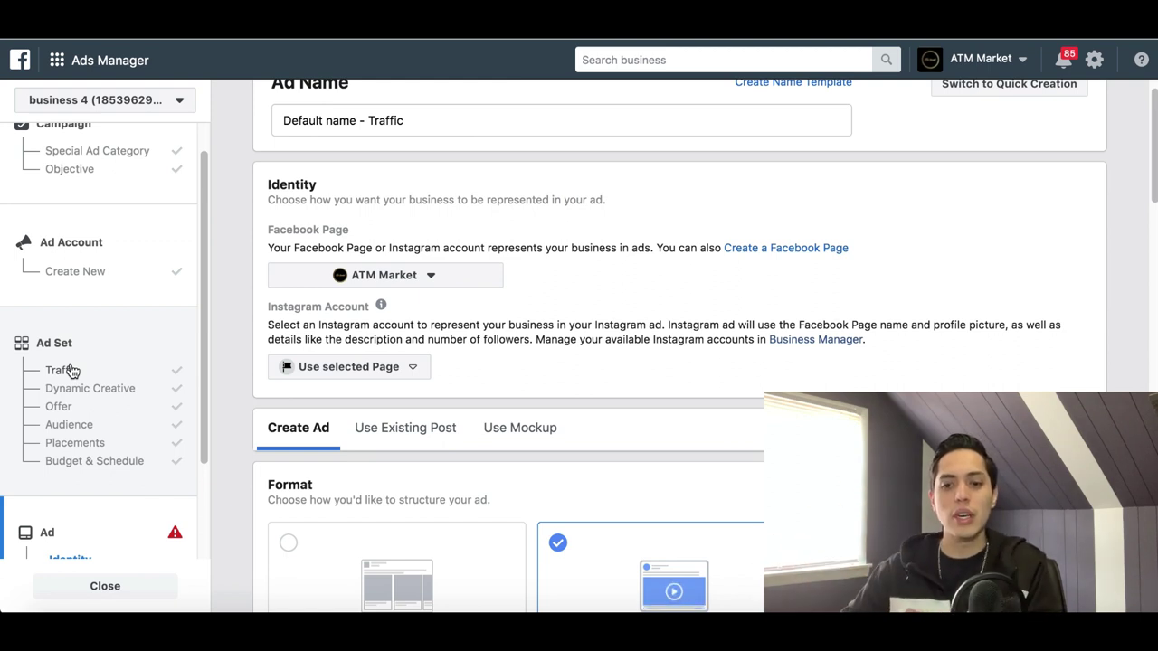
pyautogui.scroll(1, 64, 362)
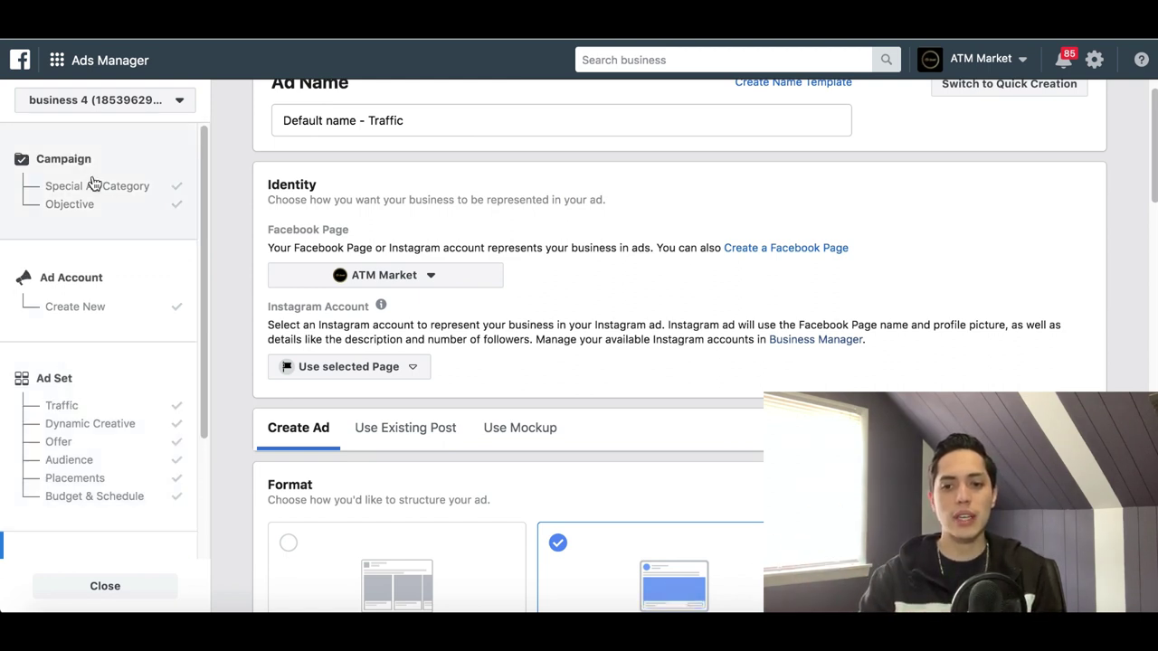
pyautogui.scroll(-3, 101, 352)
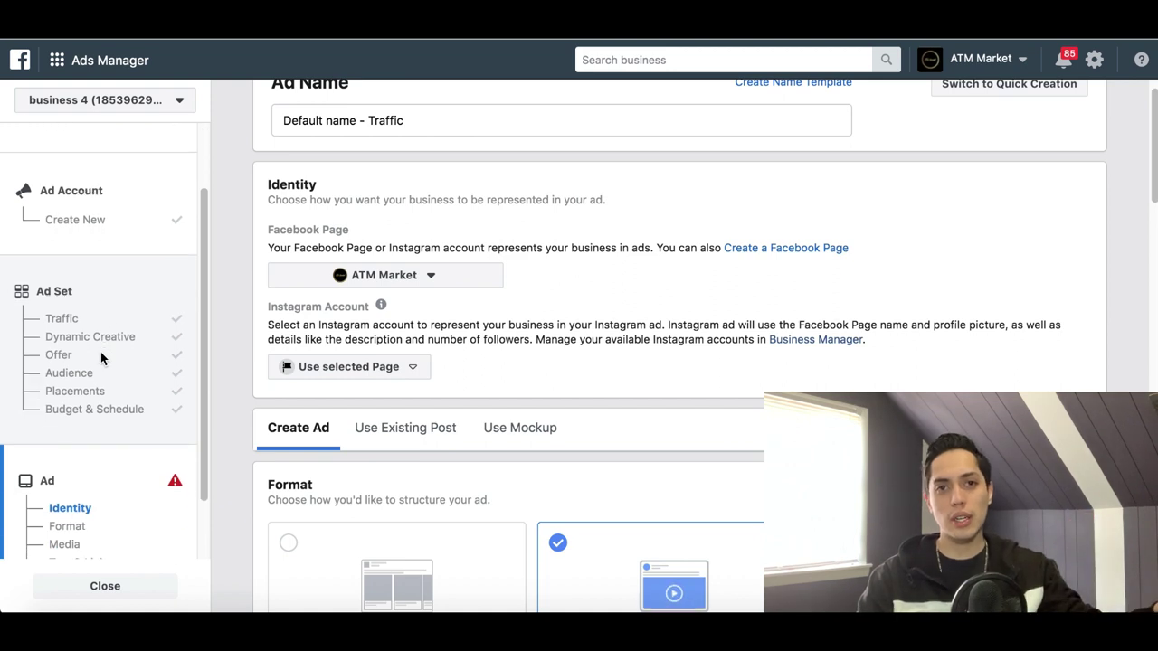
pyautogui.scroll(-2, 100, 352)
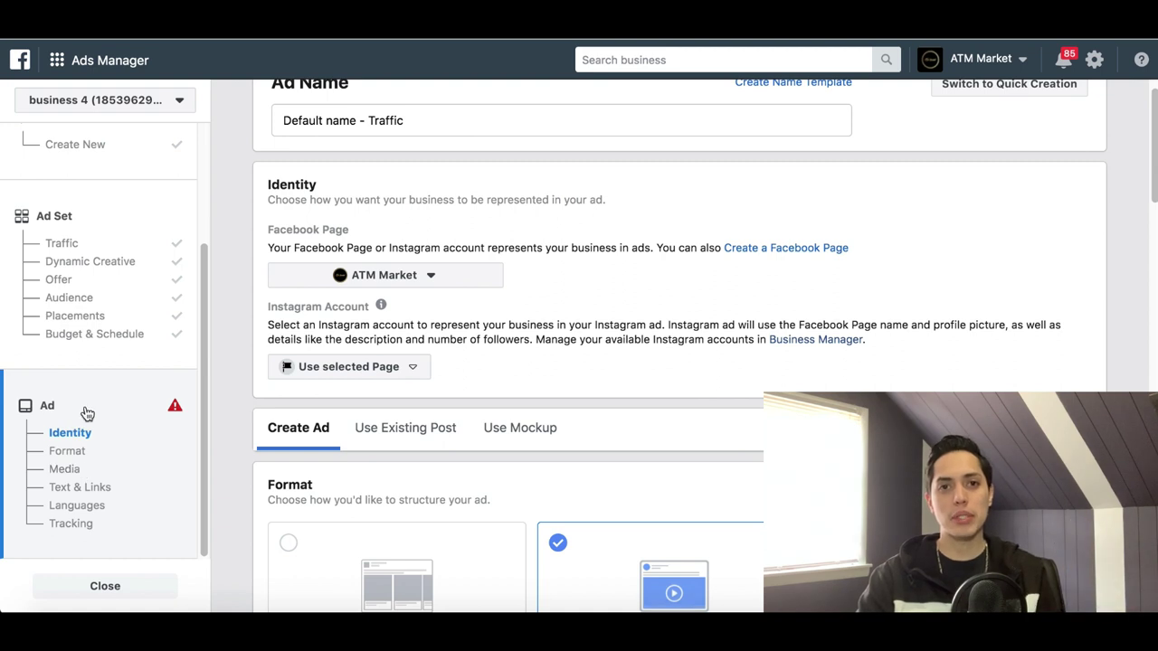
pyautogui.scroll(2, 87, 415)
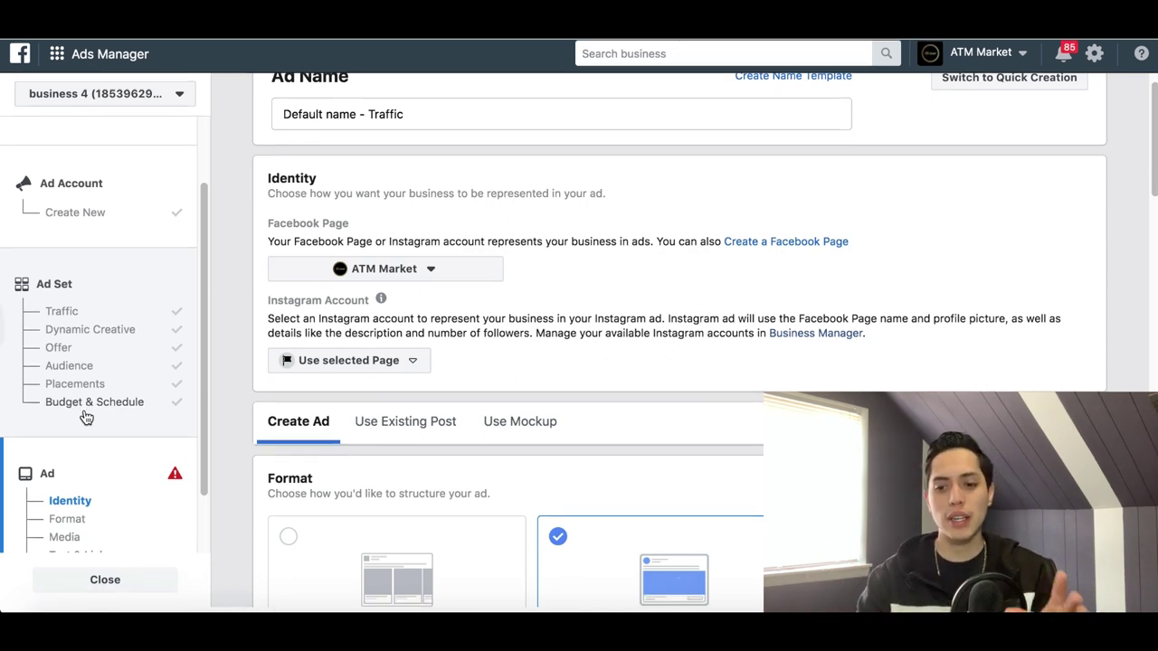
pyautogui.scroll(-2, 122, 538)
pyautogui.scroll(-1, 121, 537)
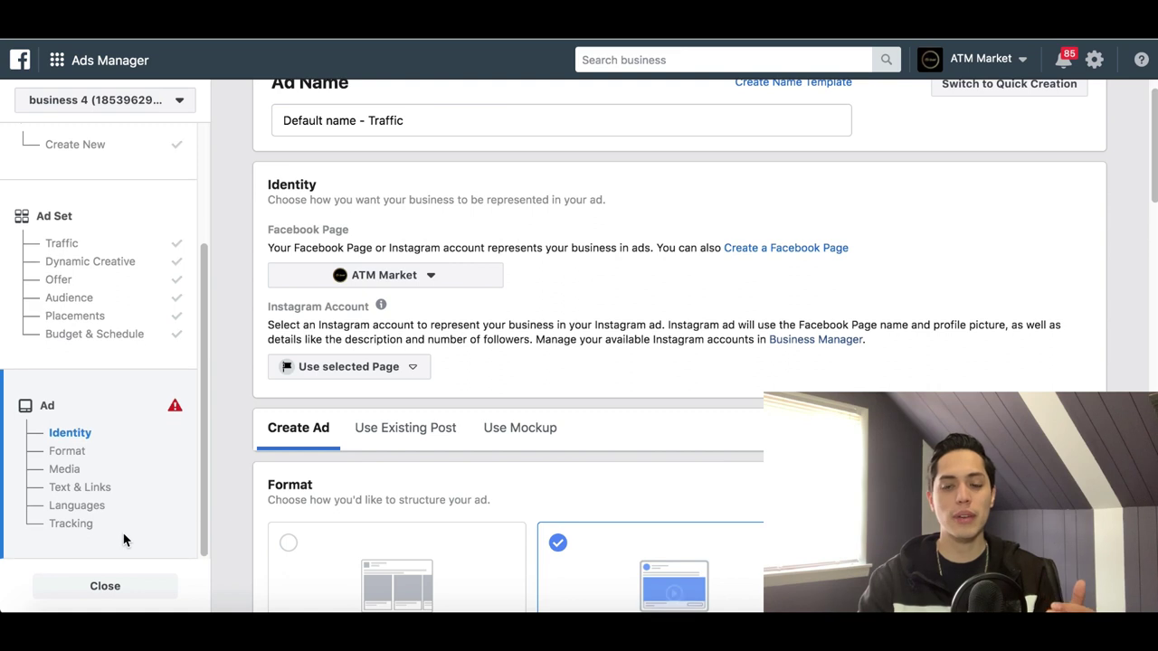
pyautogui.scroll(5, 62, 425)
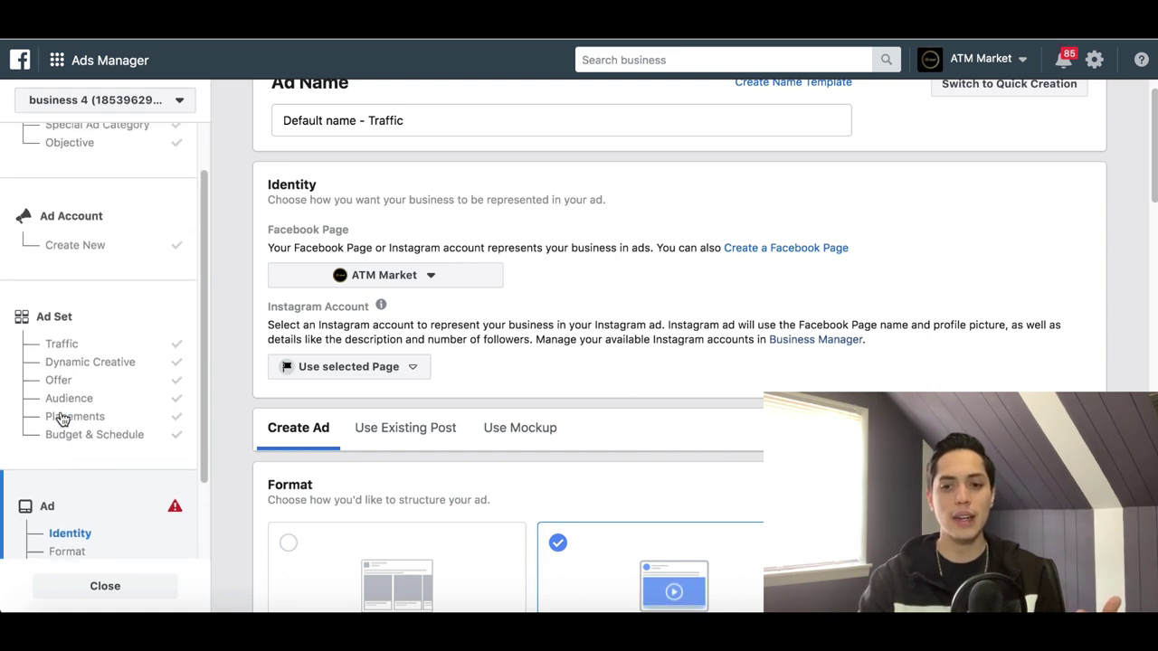
# Step: Review the ad's identity and format options, keeping ATM Market as the Facebook Page and the Single Image or Video format
pyautogui.scroll(-3, 218, 317)
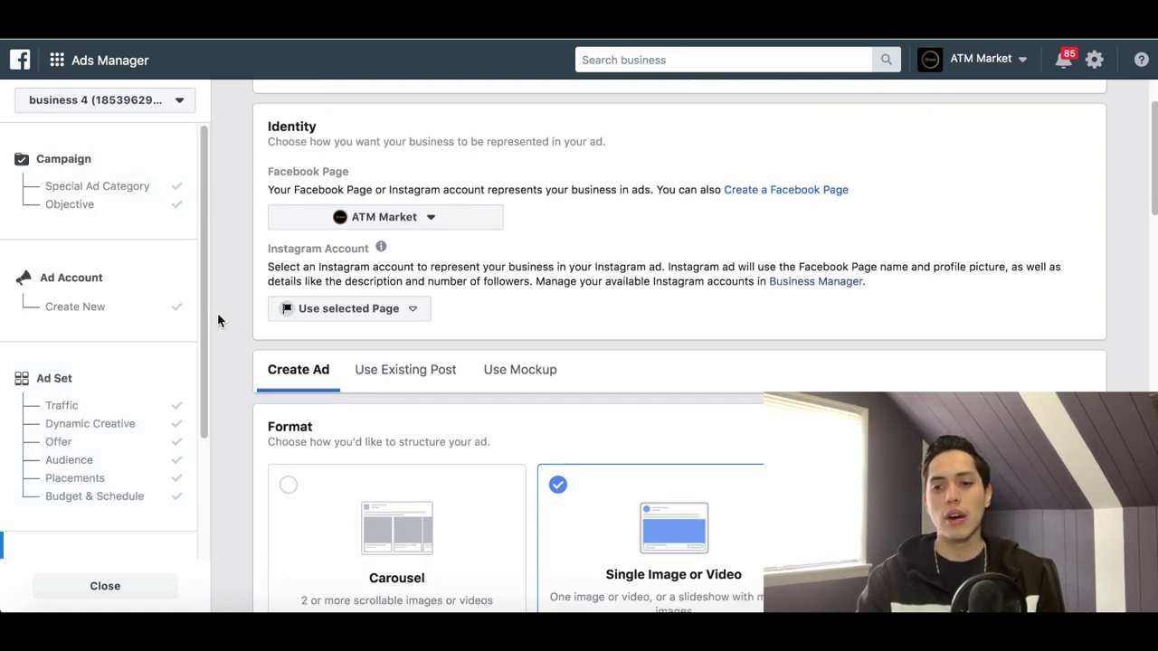
pyautogui.scroll(3, 218, 315)
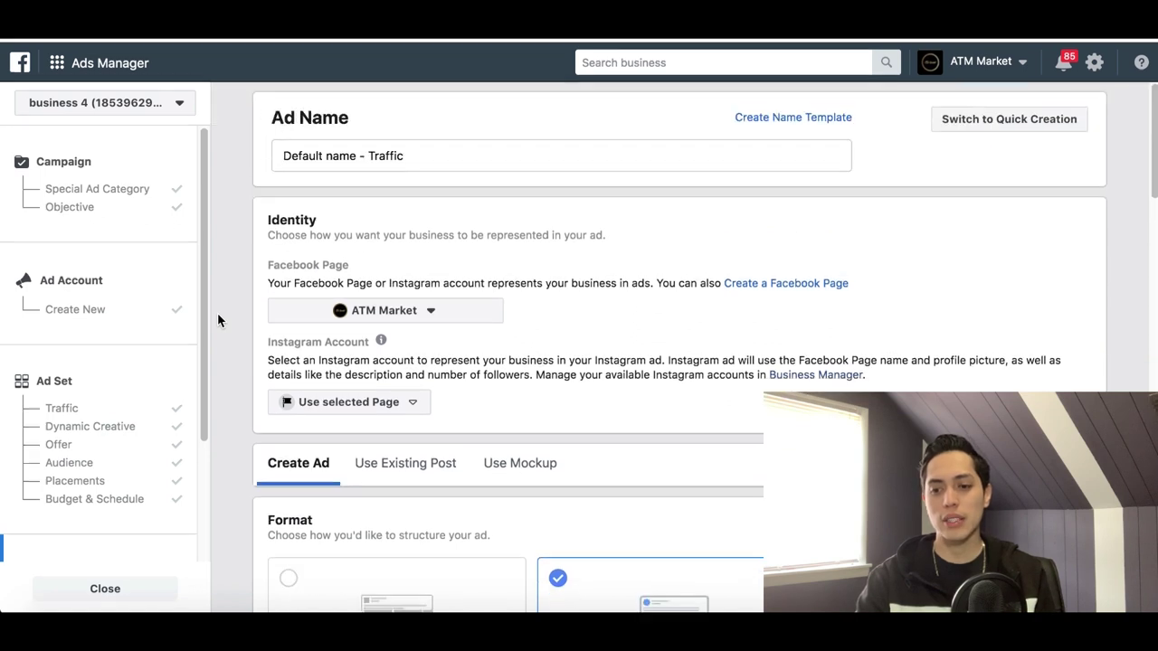
pyautogui.moveTo(380, 336)
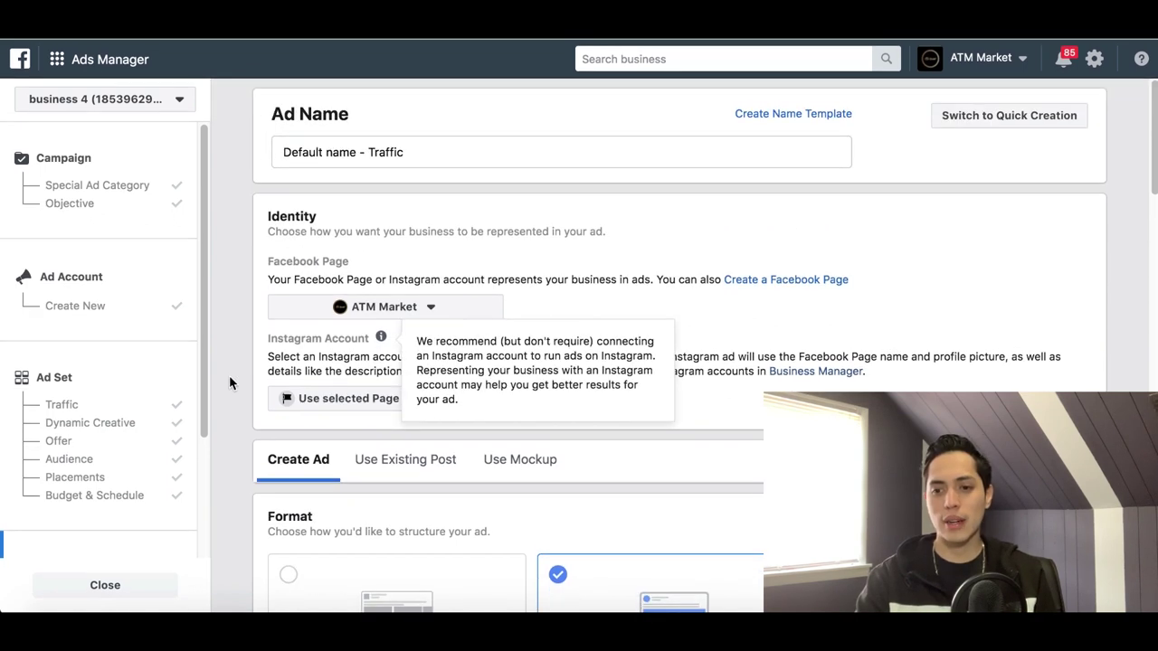
pyautogui.scroll(-2, 263, 384)
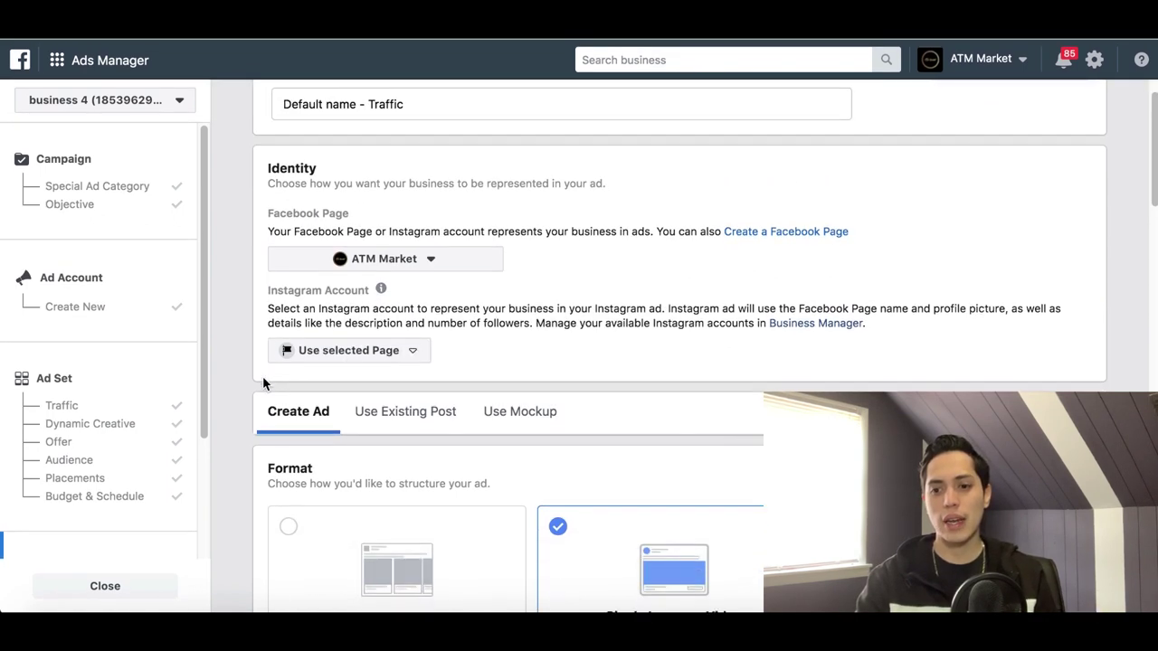
pyautogui.click(448, 262)
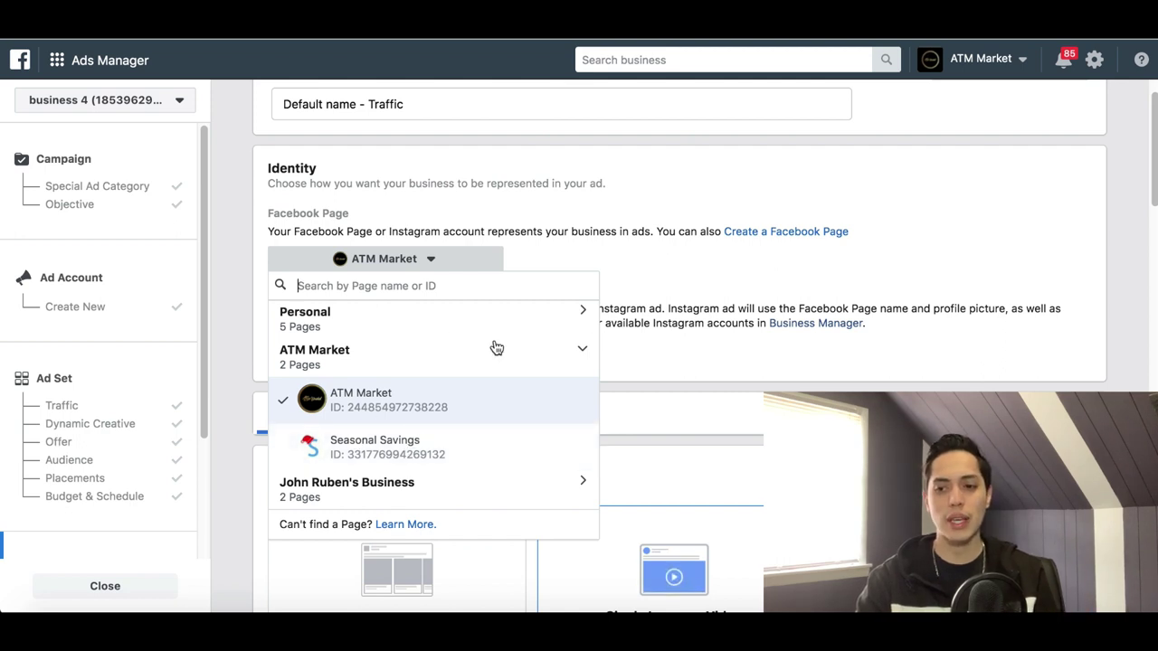
pyautogui.click(683, 252)
pyautogui.scroll(-2, 464, 344)
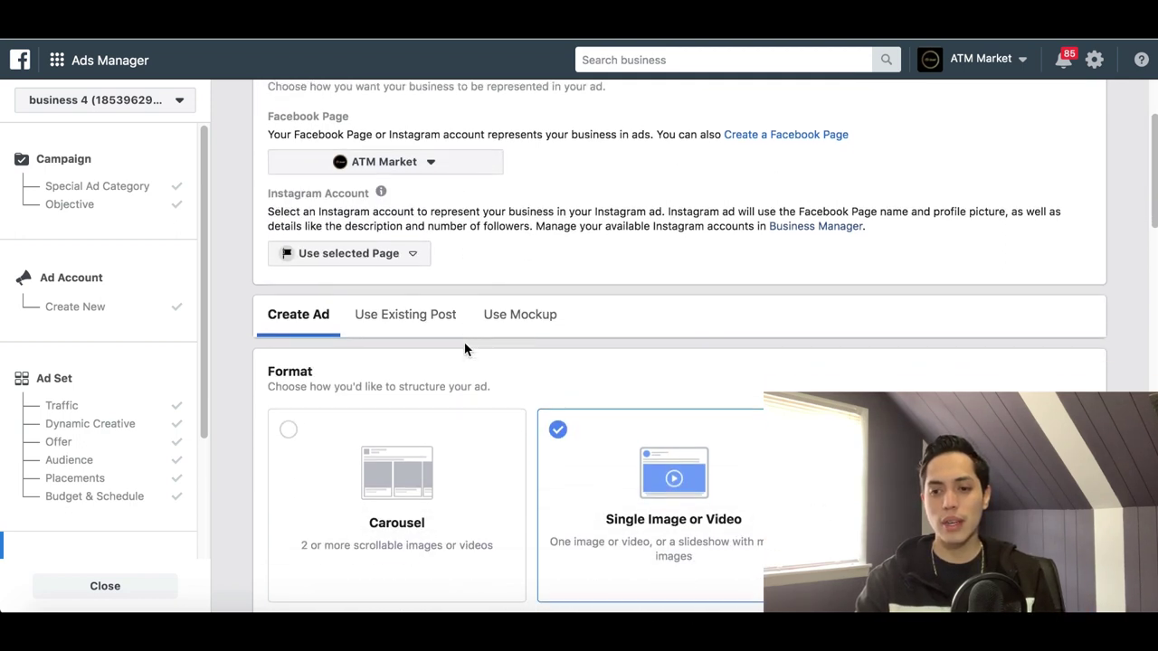
pyautogui.scroll(-5, 466, 348)
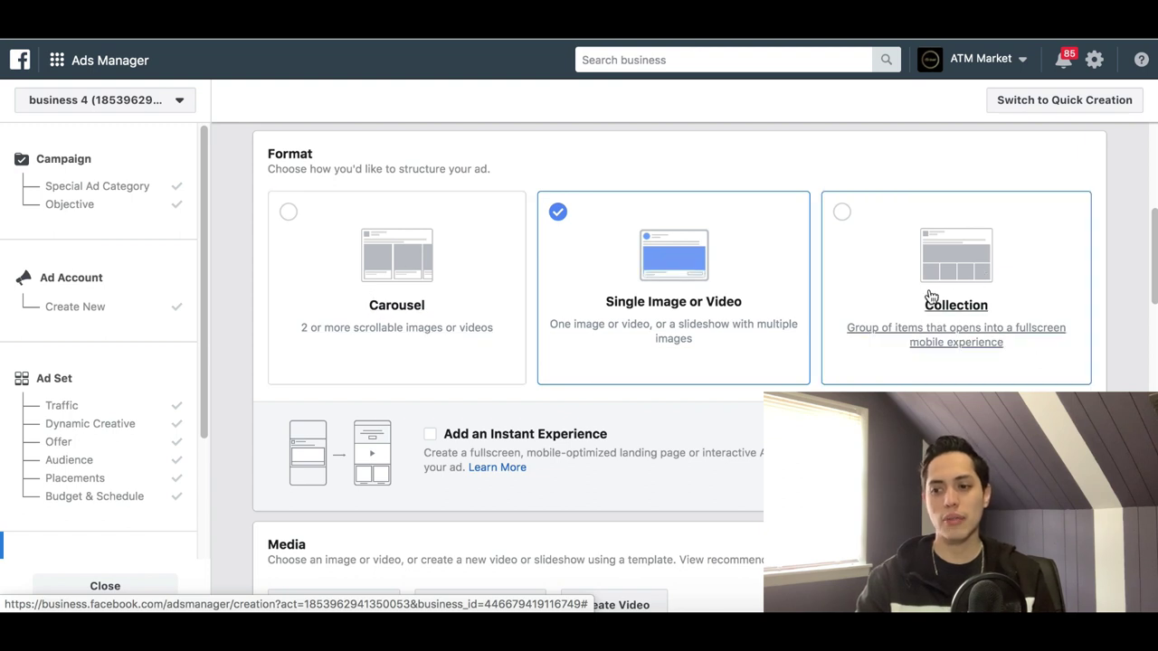
pyautogui.scroll(-1, 686, 338)
pyautogui.scroll(-1, 686, 337)
pyautogui.scroll(1, 686, 338)
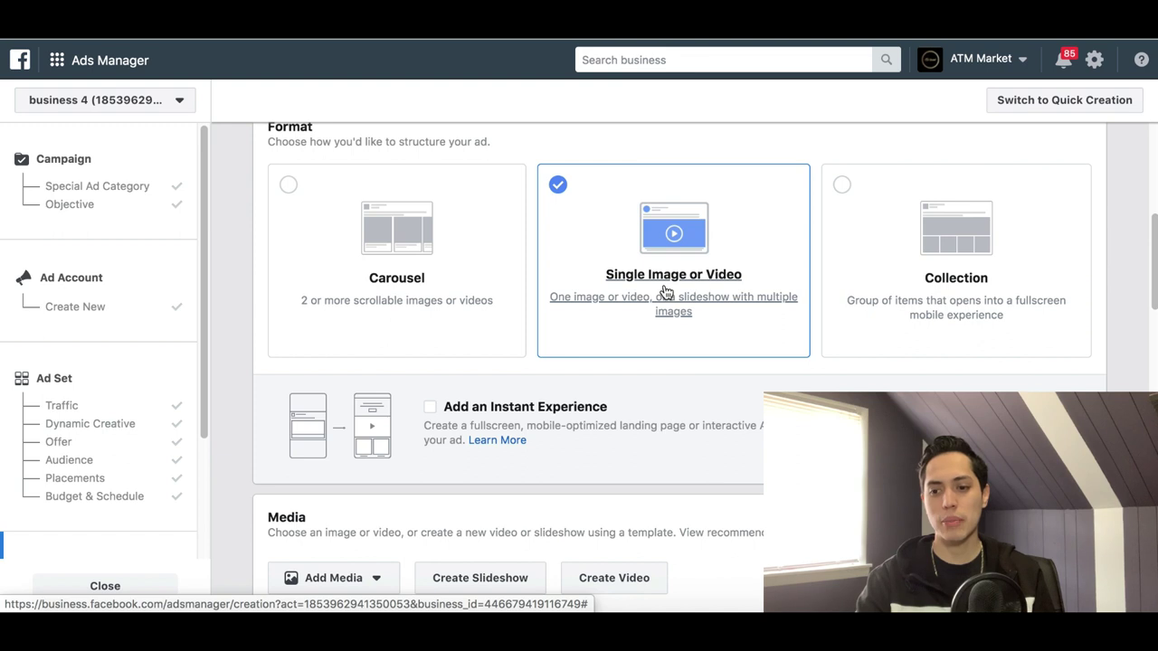
pyautogui.scroll(-1, 665, 291)
# Step: Rename the ad as "ex yt"
pyautogui.scroll(5, 665, 291)
pyautogui.click(426, 155)
pyautogui.hotkey('alt', 'shift', 'Left')
pyautogui.hotkey('alt', 'shift', 'Left')
pyautogui.hotkey('alt', 'shift', 'Left')
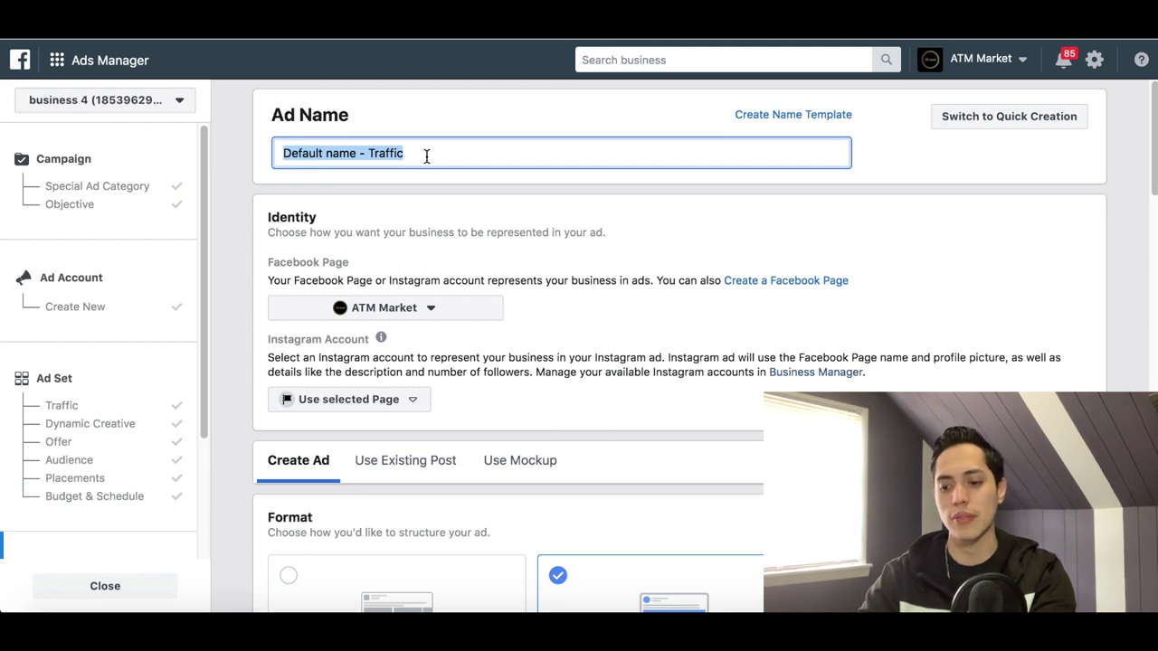
pyautogui.write('ex yt')
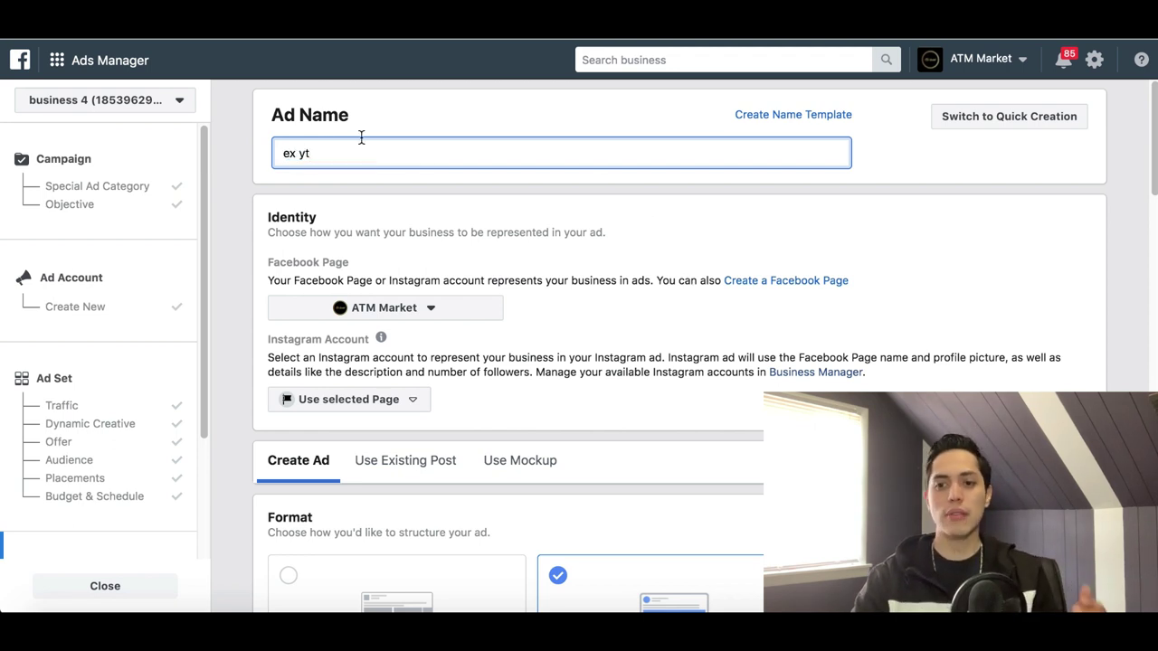
# Step: Switch the ad to use an existing post and examine the options for choosing the Page post
pyautogui.scroll(-3, 464, 282)
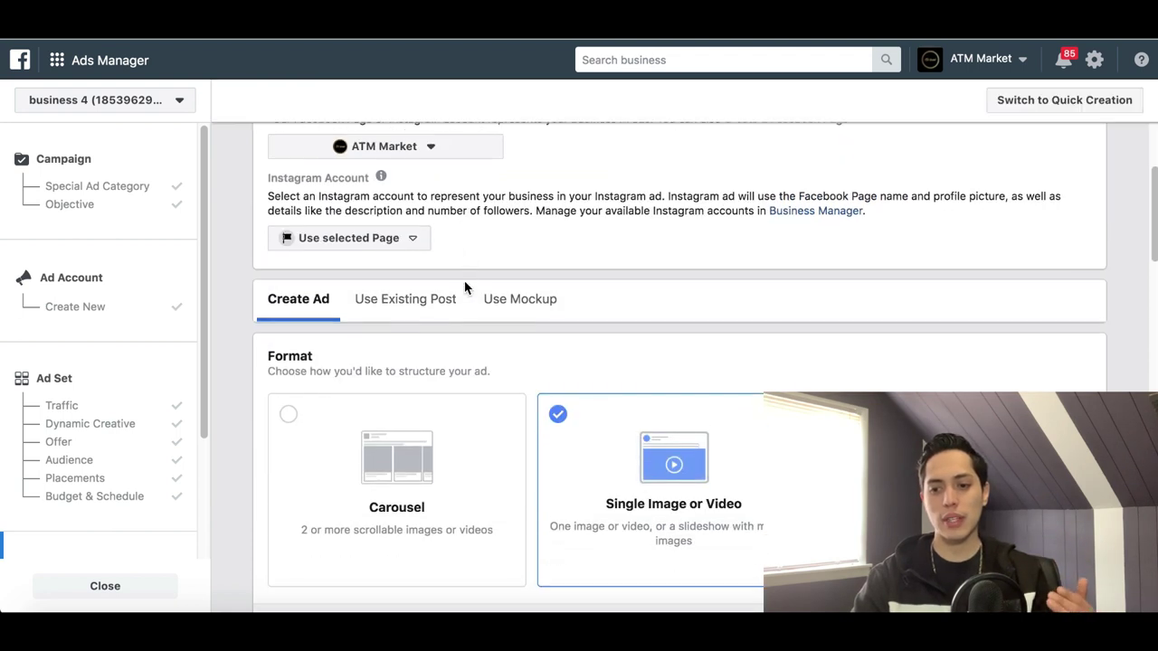
pyautogui.scroll(-3, 466, 288)
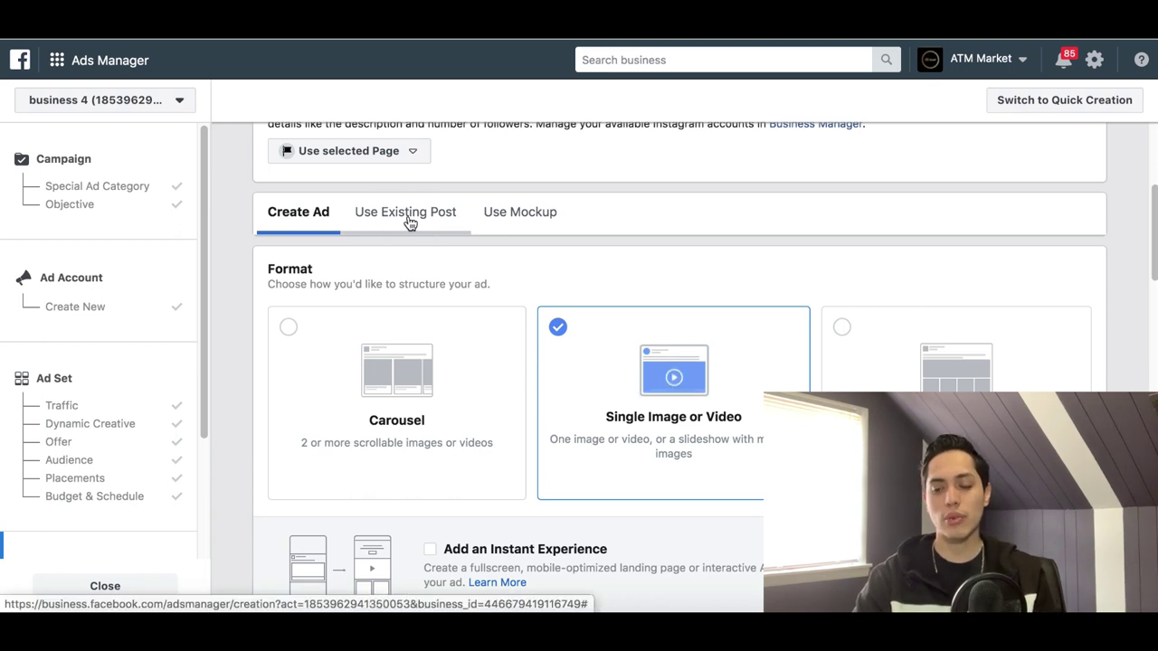
pyautogui.click(393, 221)
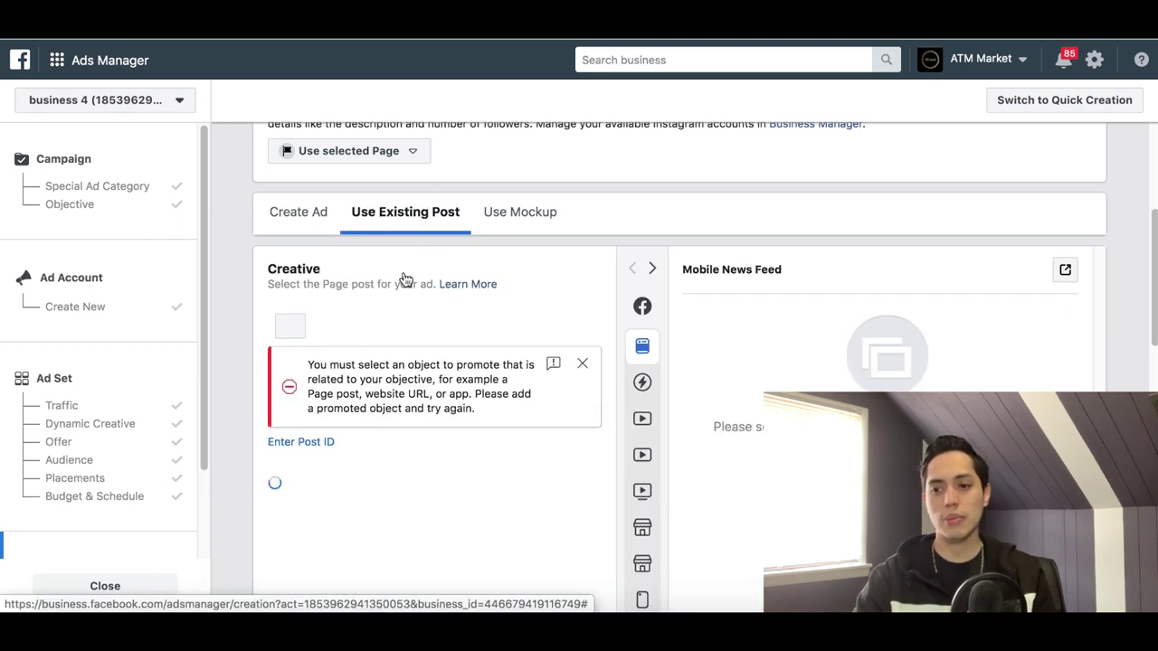
pyautogui.scroll(-3, 401, 380)
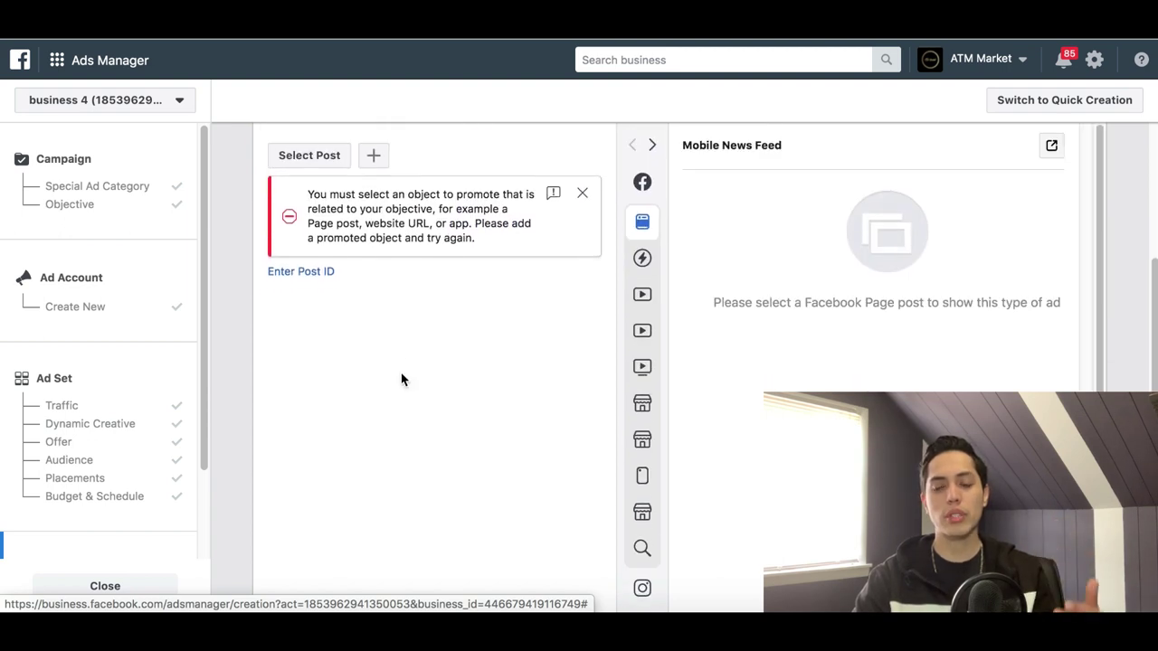
pyautogui.scroll(3, 401, 380)
pyautogui.scroll(-2, 402, 380)
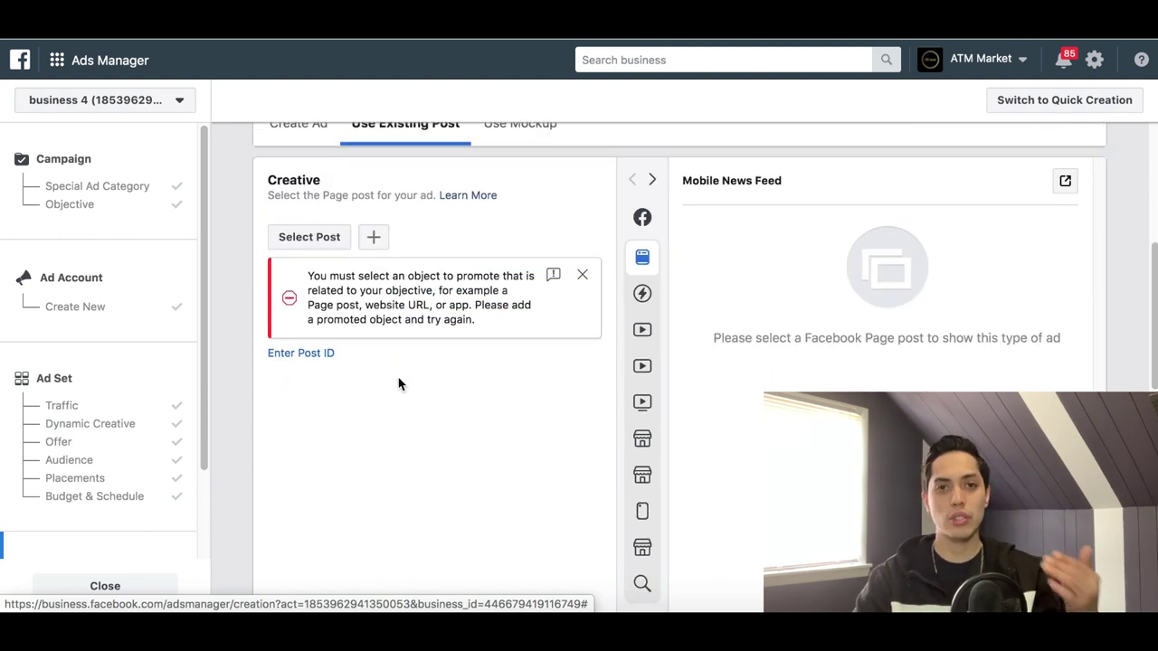
pyautogui.scroll(2, 401, 382)
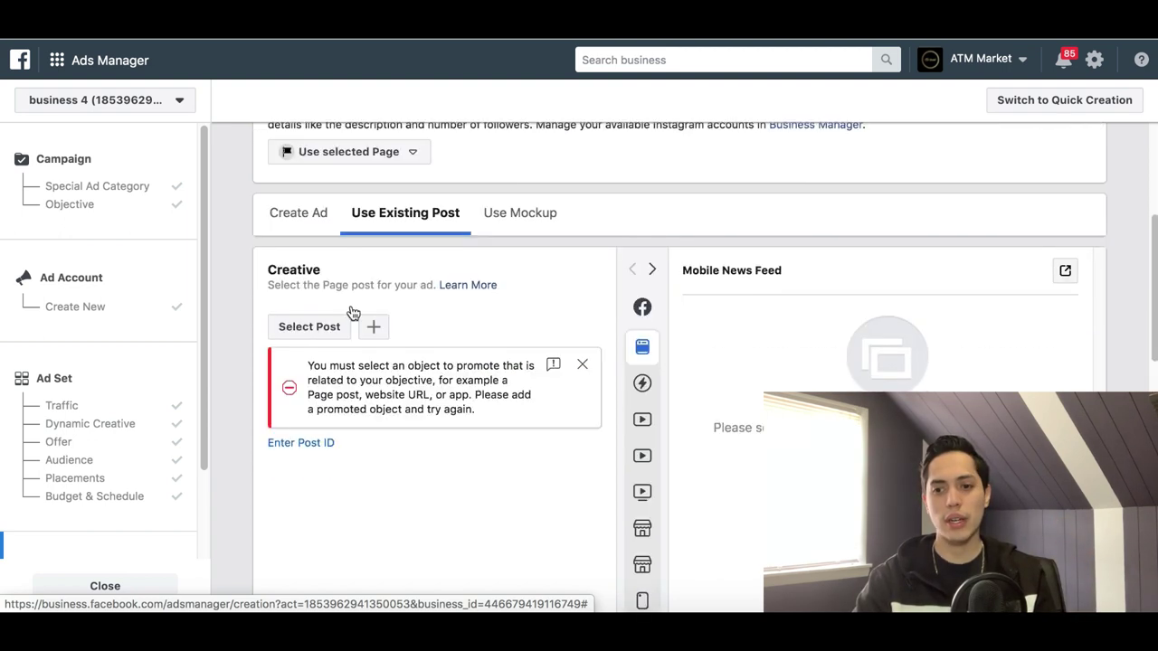
# Step: Switch the ad back to creating a new ad, keeping the Single Image or Video format
pyautogui.click(298, 222)
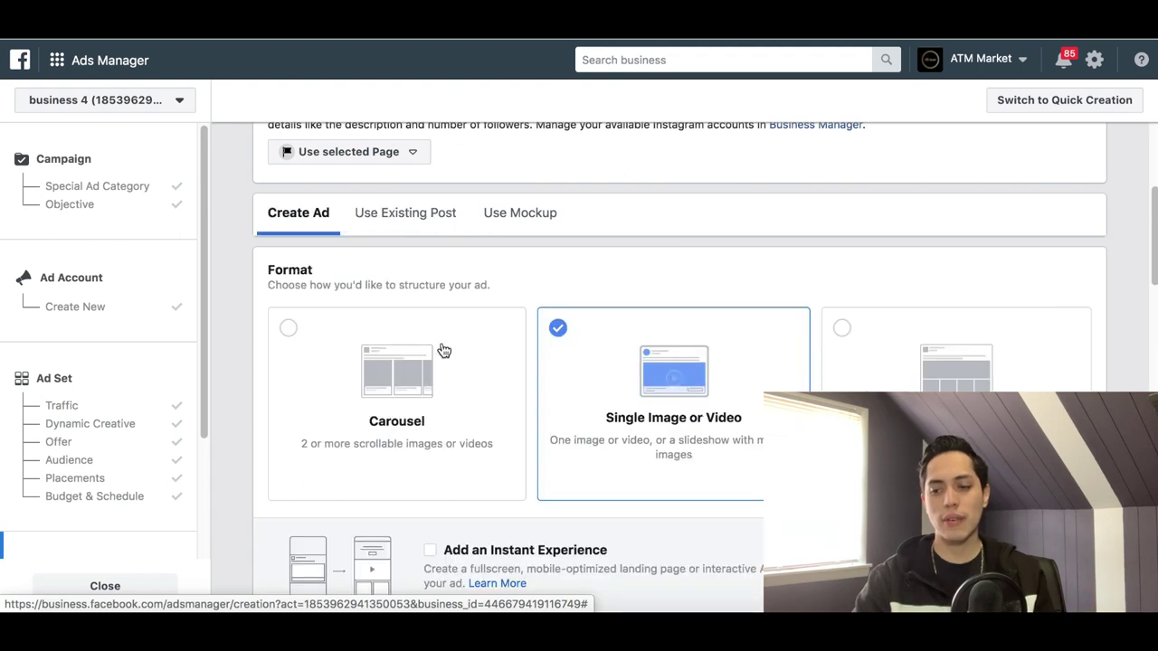
pyautogui.scroll(-2, 672, 345)
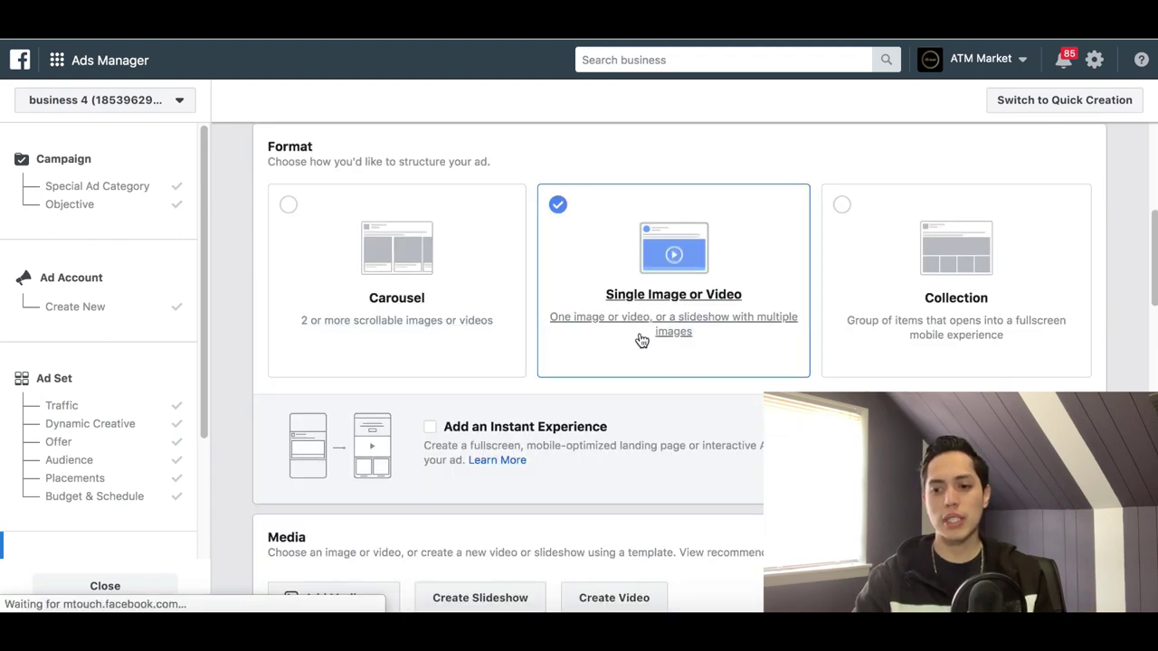
pyautogui.scroll(-5, 641, 339)
pyautogui.scroll(-1, 639, 333)
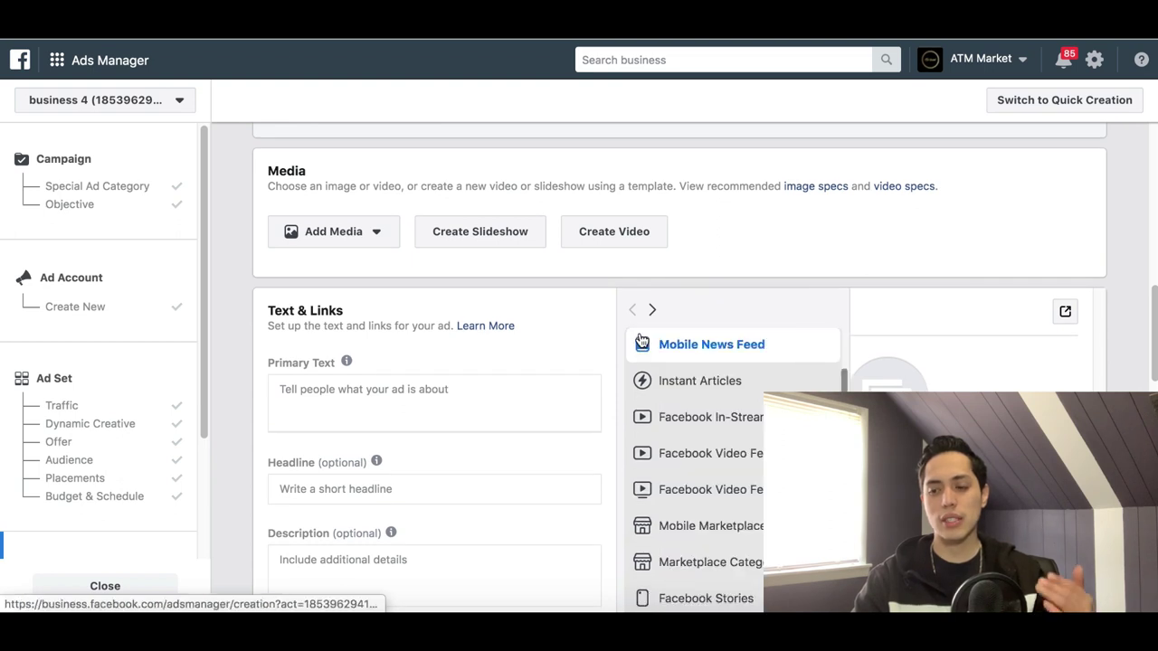
pyautogui.scroll(-1, 579, 410)
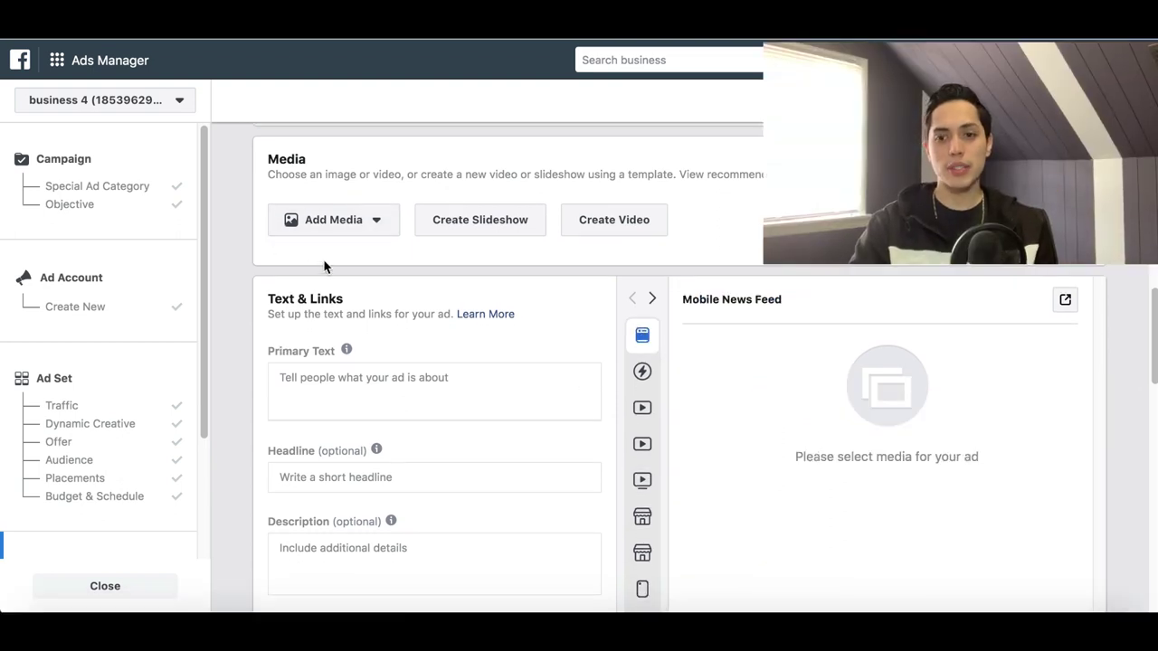
# Step: Search the stock photos for "basketball" as ad images and select the dark ball close-up, the white-background dunk and the 1000 × 288 photo
pyautogui.click(364, 226)
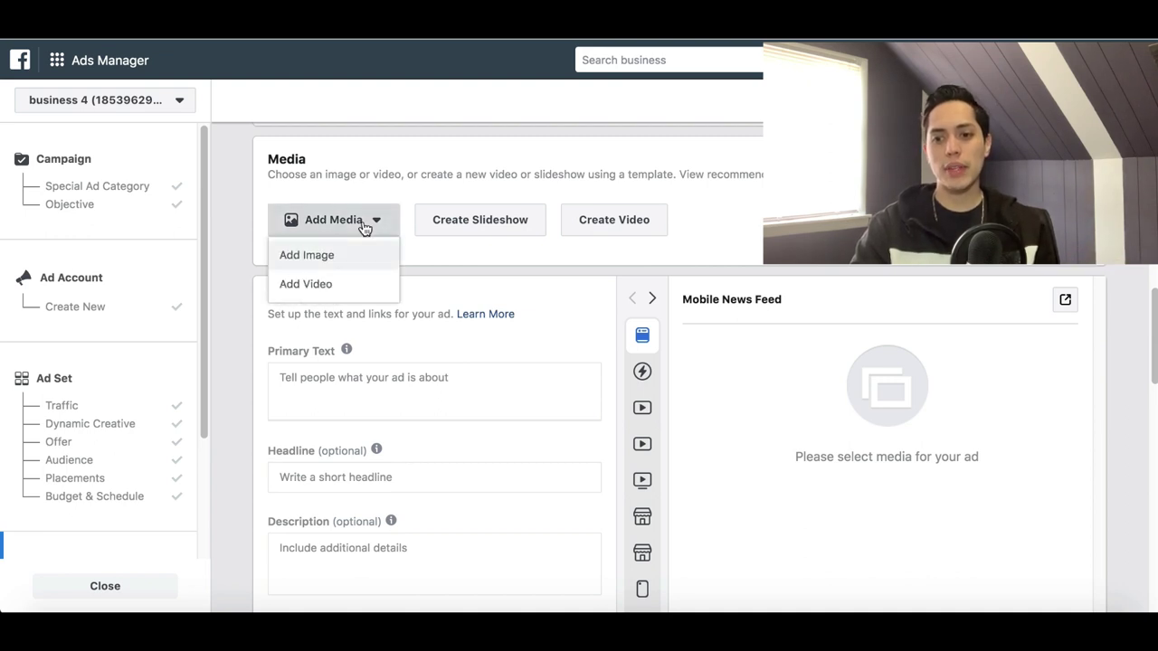
pyautogui.click(304, 259)
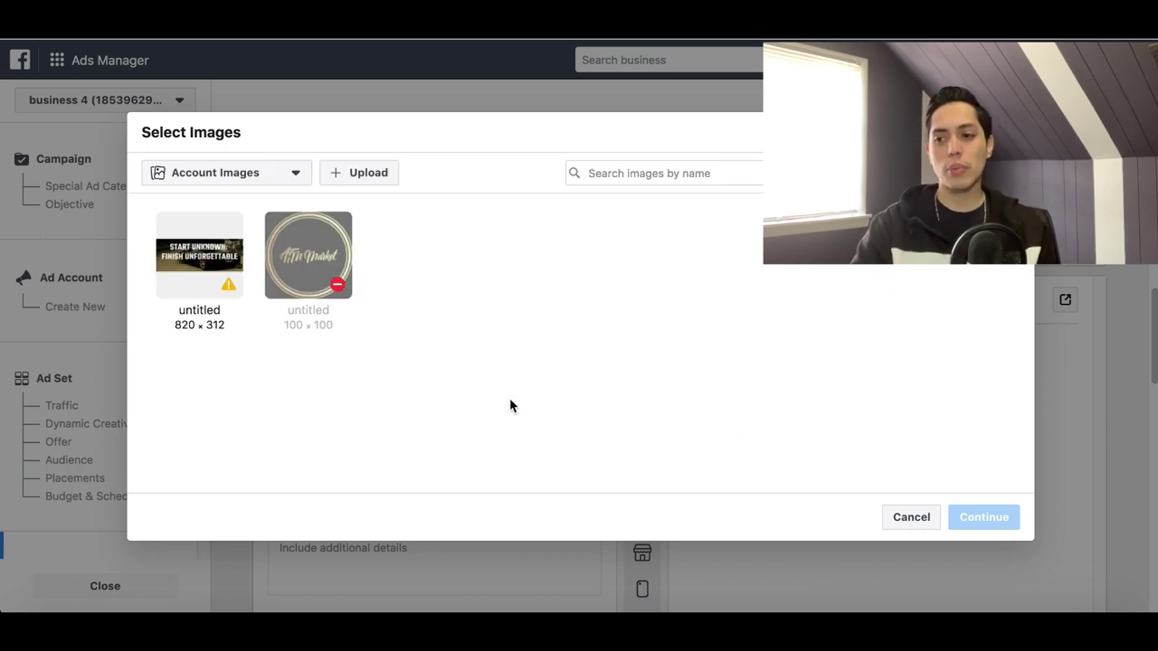
pyautogui.click(295, 175)
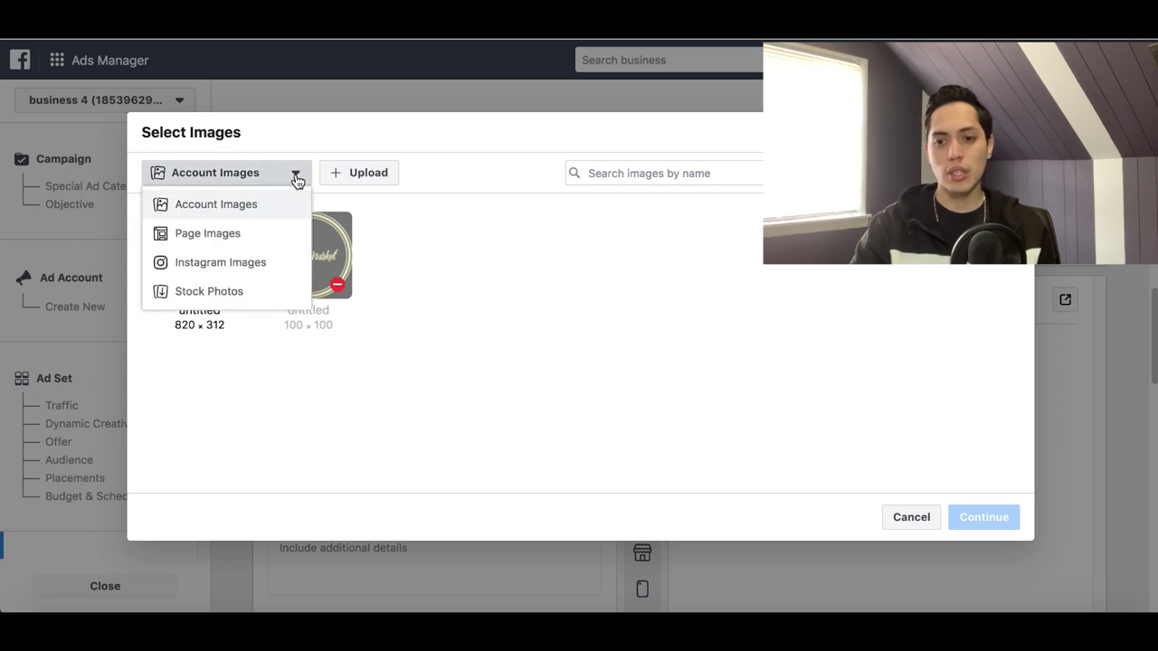
pyautogui.click(209, 291)
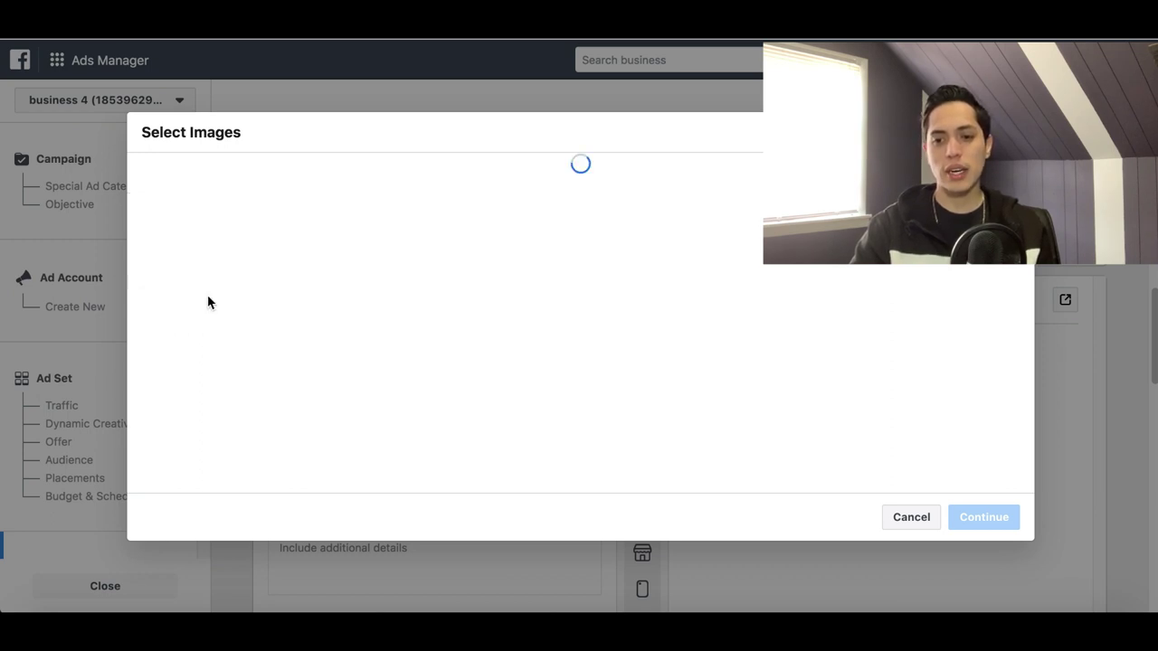
pyautogui.click(437, 178)
pyautogui.write('basketball')
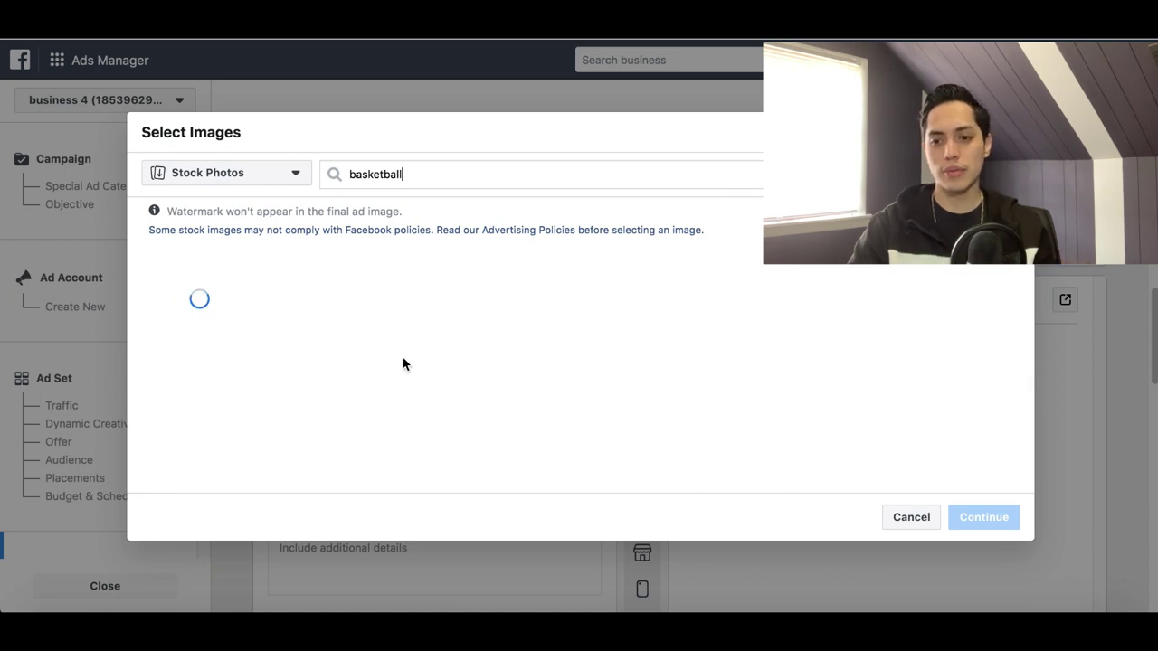
pyautogui.scroll(-10, 370, 383)
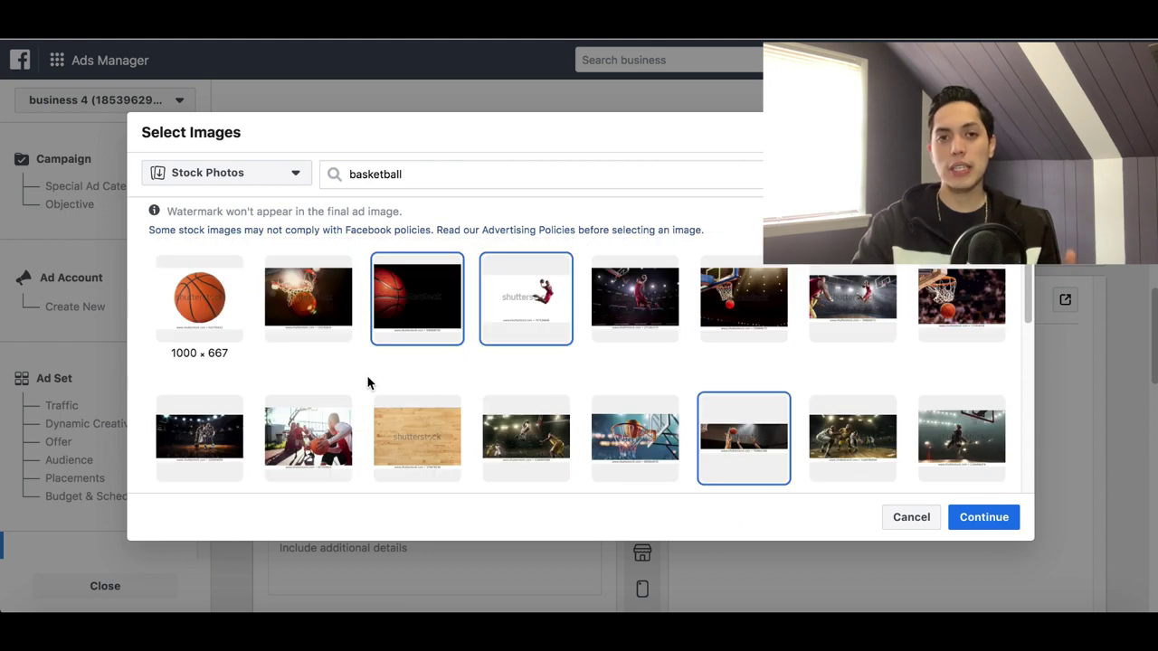
pyautogui.scroll(-1, 407, 371)
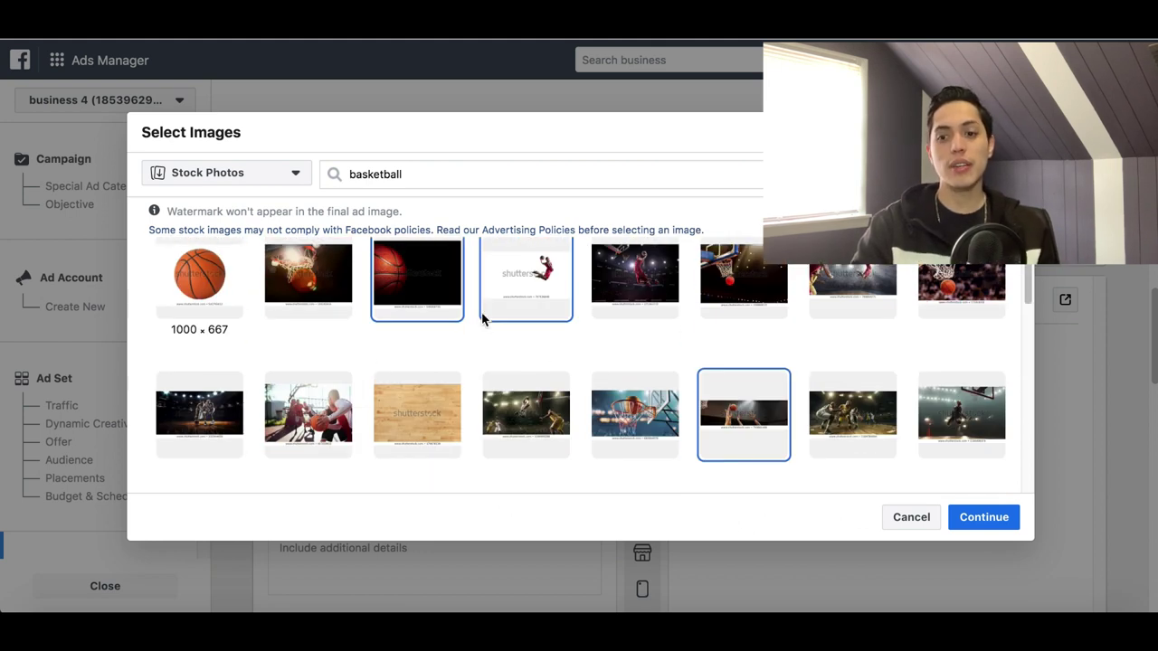
# Step: Look at the account images and the option to upload an image from the computer, without choosing a file
pyautogui.click(299, 176)
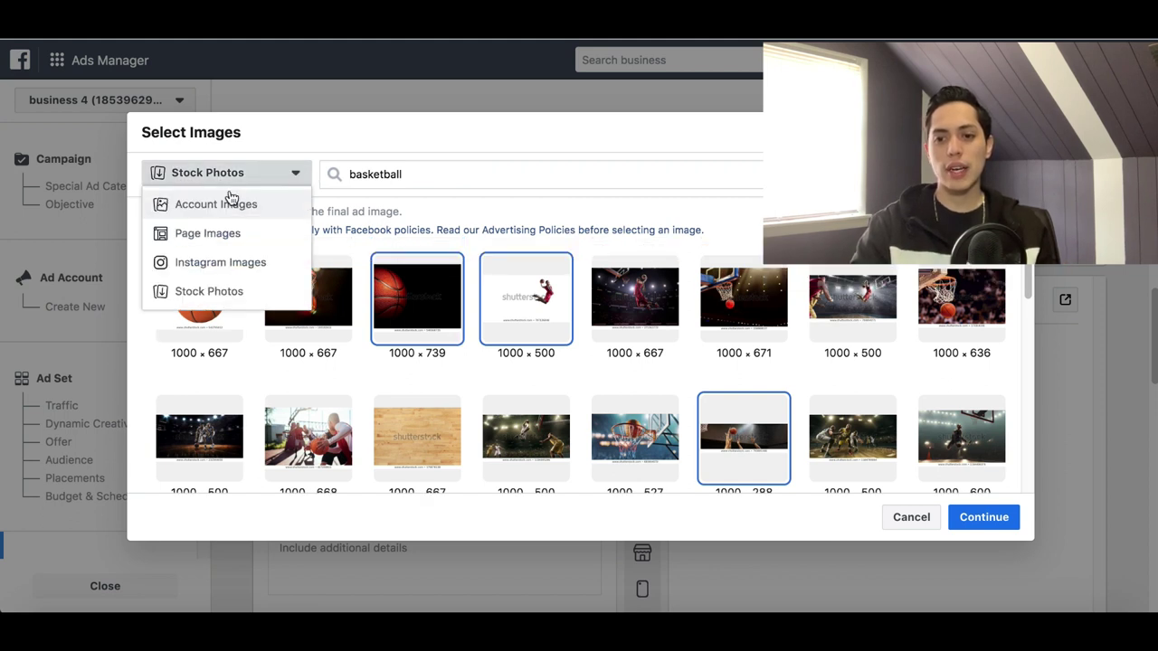
pyautogui.click(202, 208)
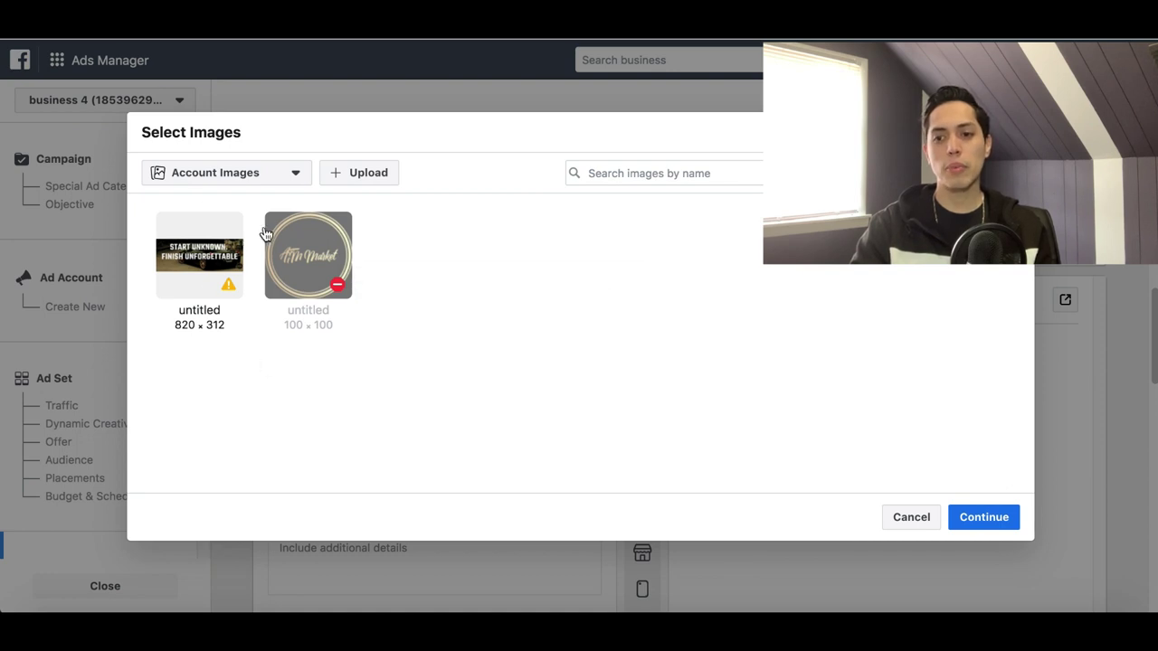
pyautogui.click(367, 181)
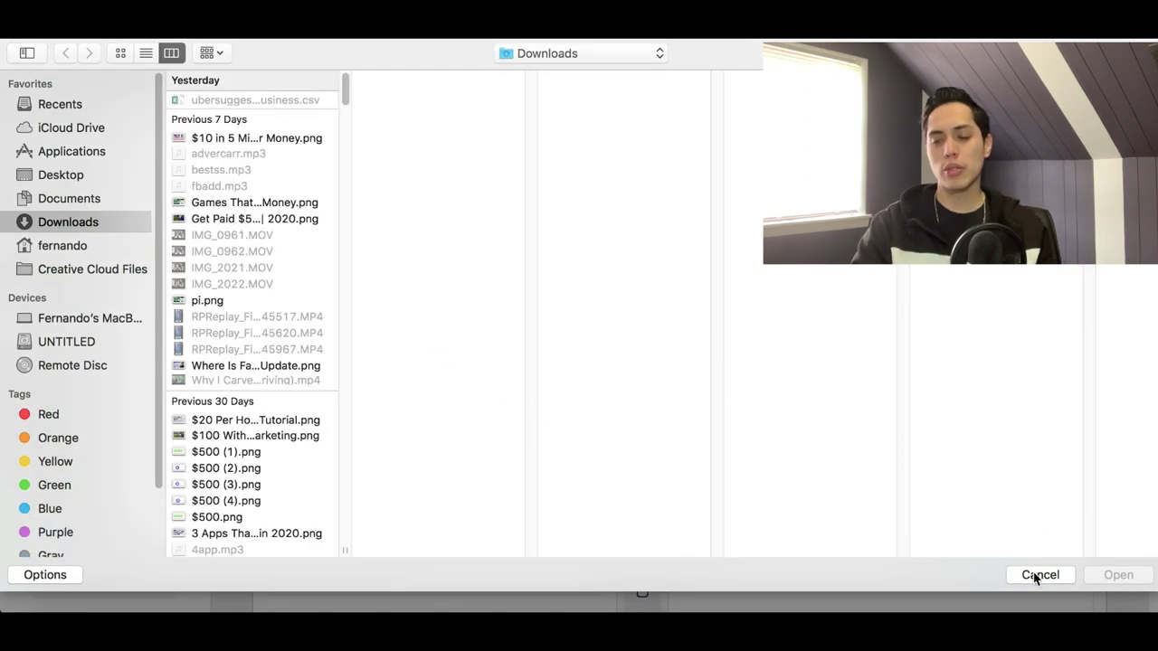
pyautogui.click(1039, 575)
# Step: Return to the stock photos and add the three selected basketball images to the ad
pyautogui.click(266, 177)
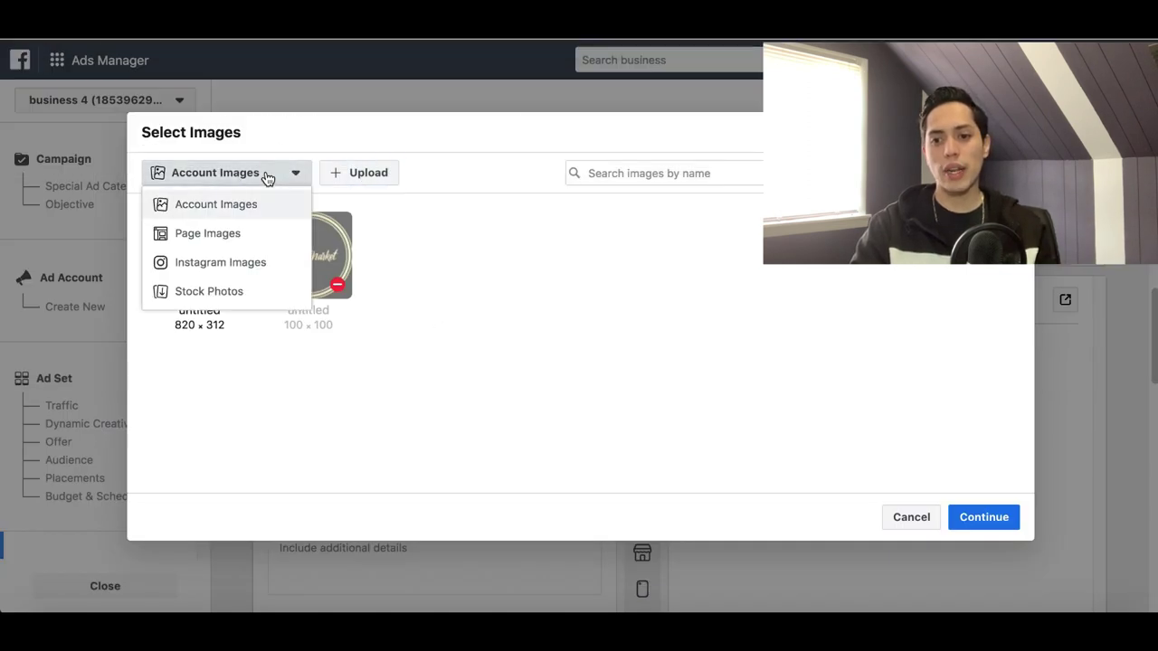
pyautogui.click(238, 299)
pyautogui.click(461, 310)
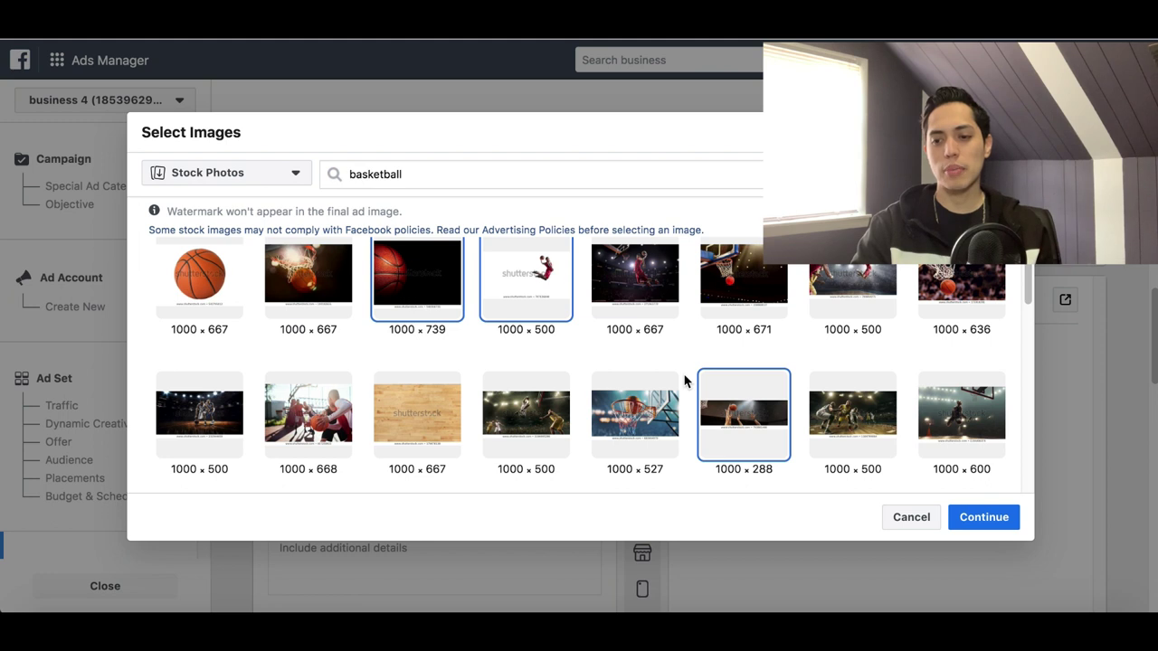
pyautogui.scroll(1, 426, 302)
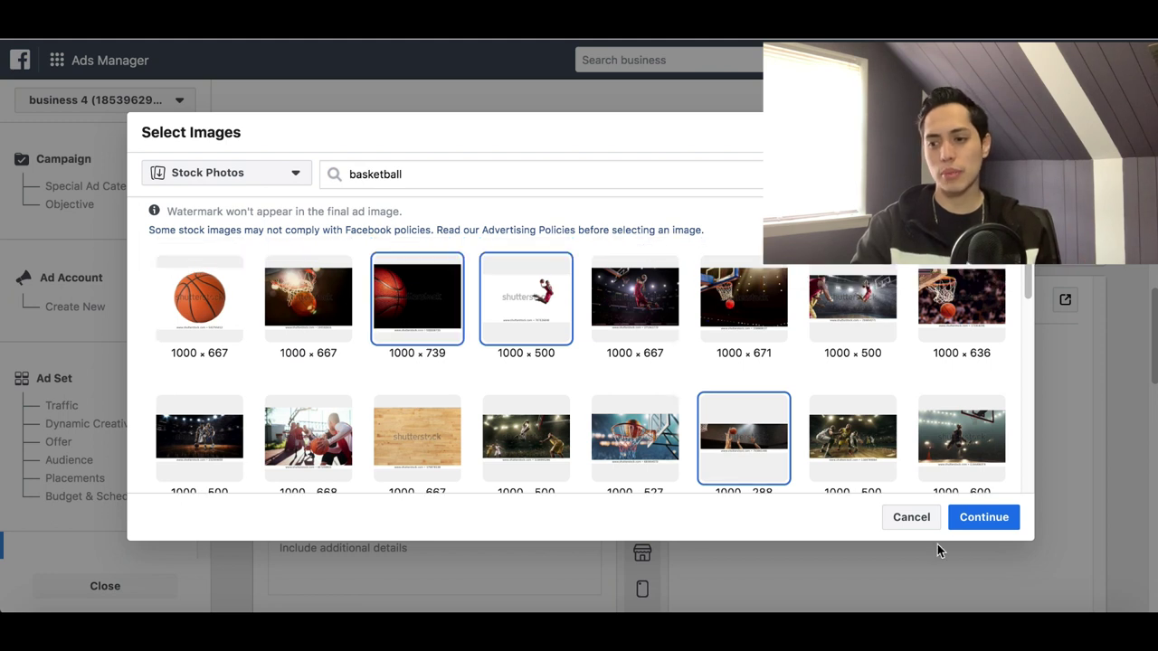
pyautogui.click(984, 517)
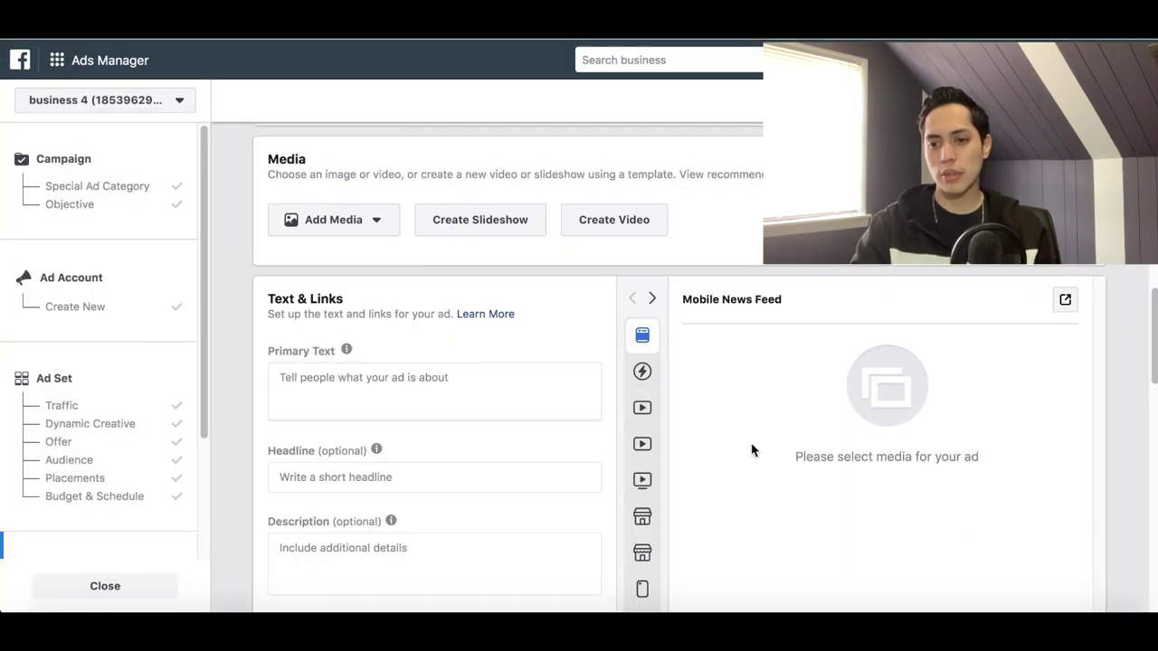
pyautogui.scroll(-5, 799, 398)
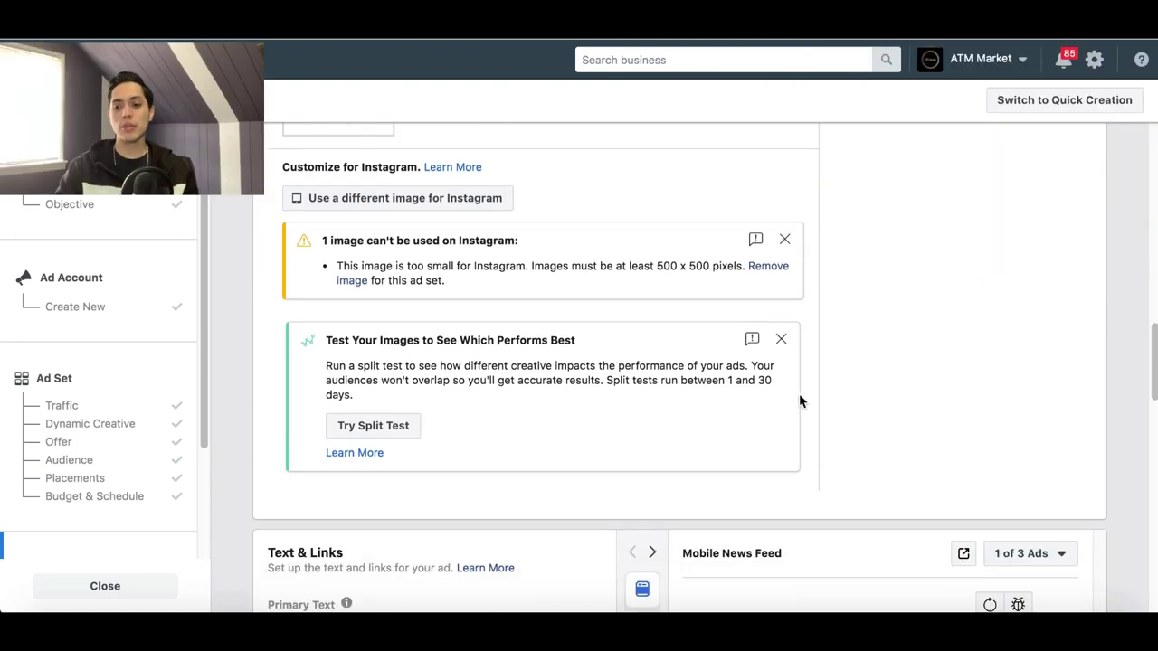
pyautogui.scroll(-1, 799, 401)
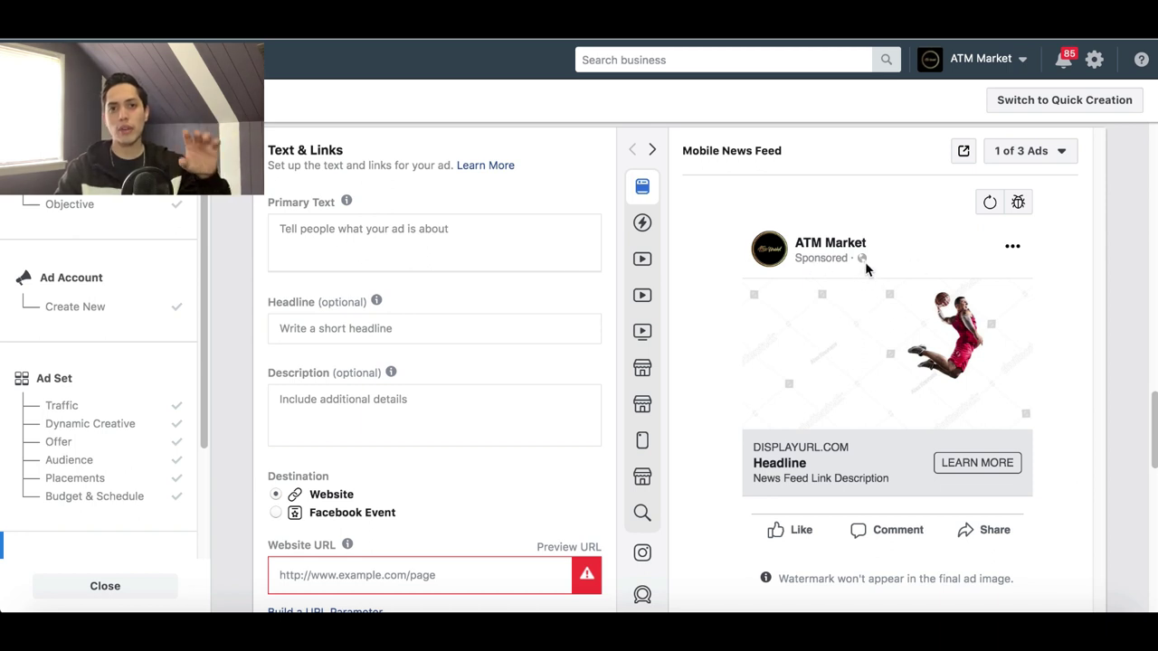
# Step: Set the ad's primary text to "this is an example for youtube"
pyautogui.click(542, 238)
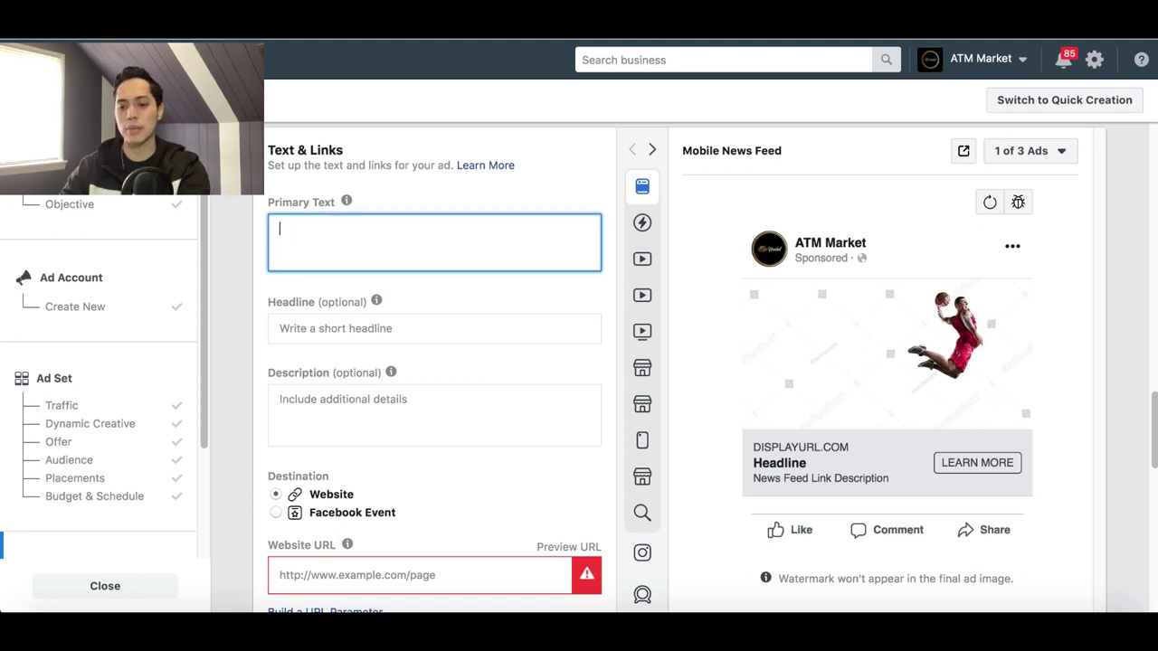
pyautogui.write('this is an example for youtube')
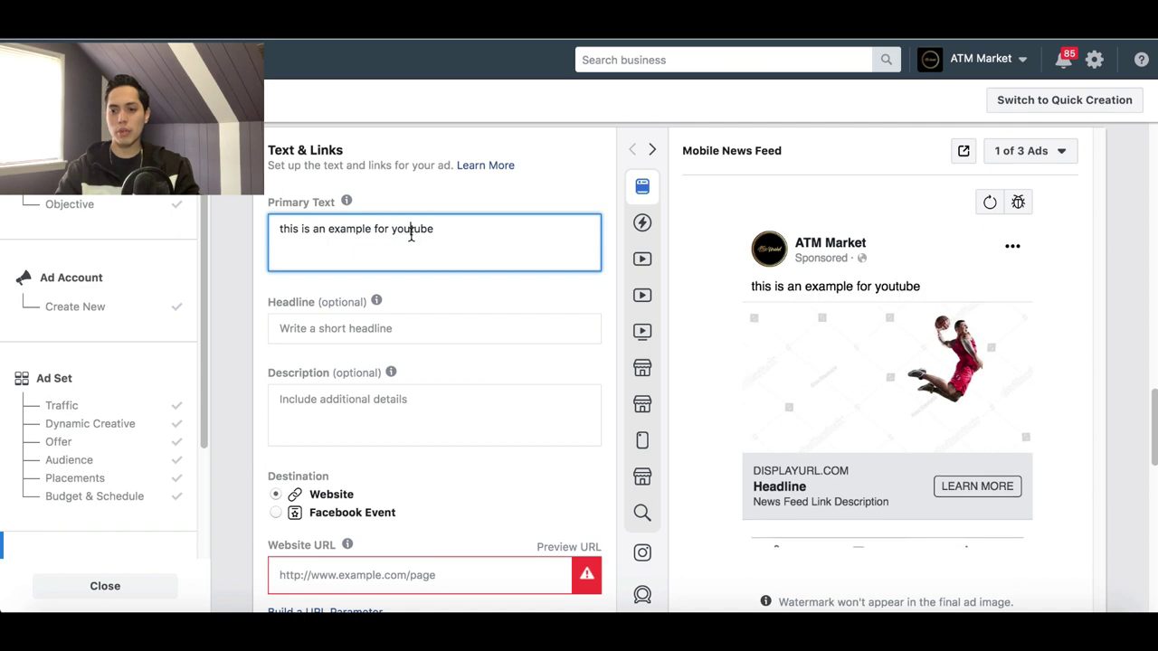
pyautogui.click(412, 232)
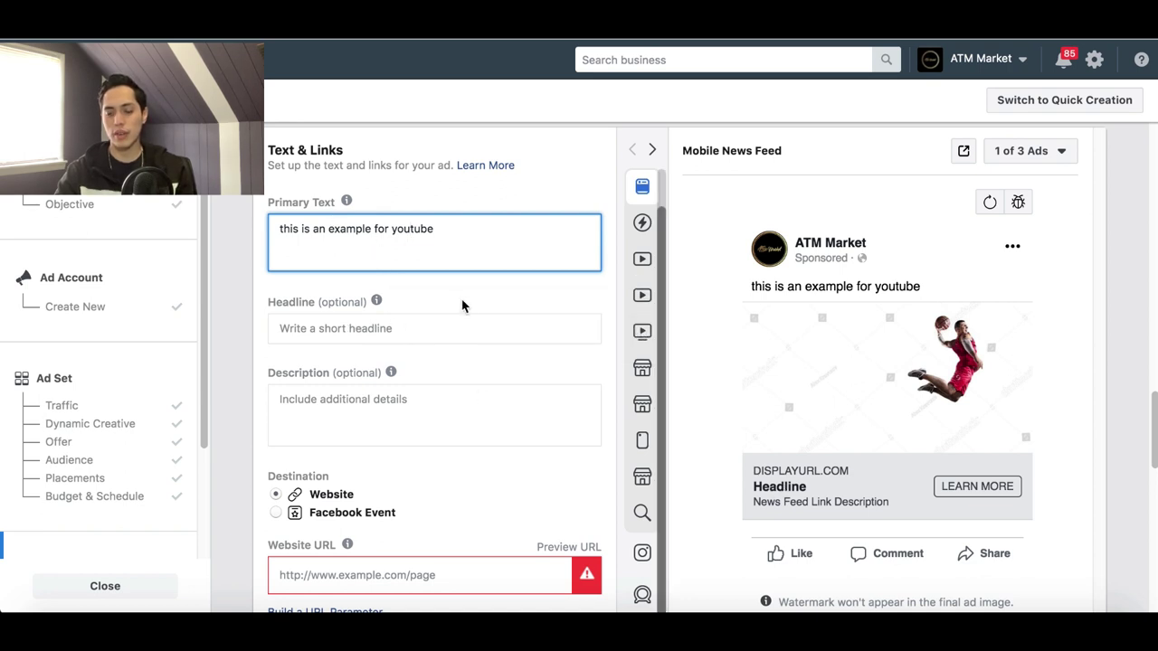
# Step: Set the ad's headline to "example for youtbe" and its description to "anther example for youtbe"
pyautogui.click(450, 329)
pyautogui.write('example for youtbe')
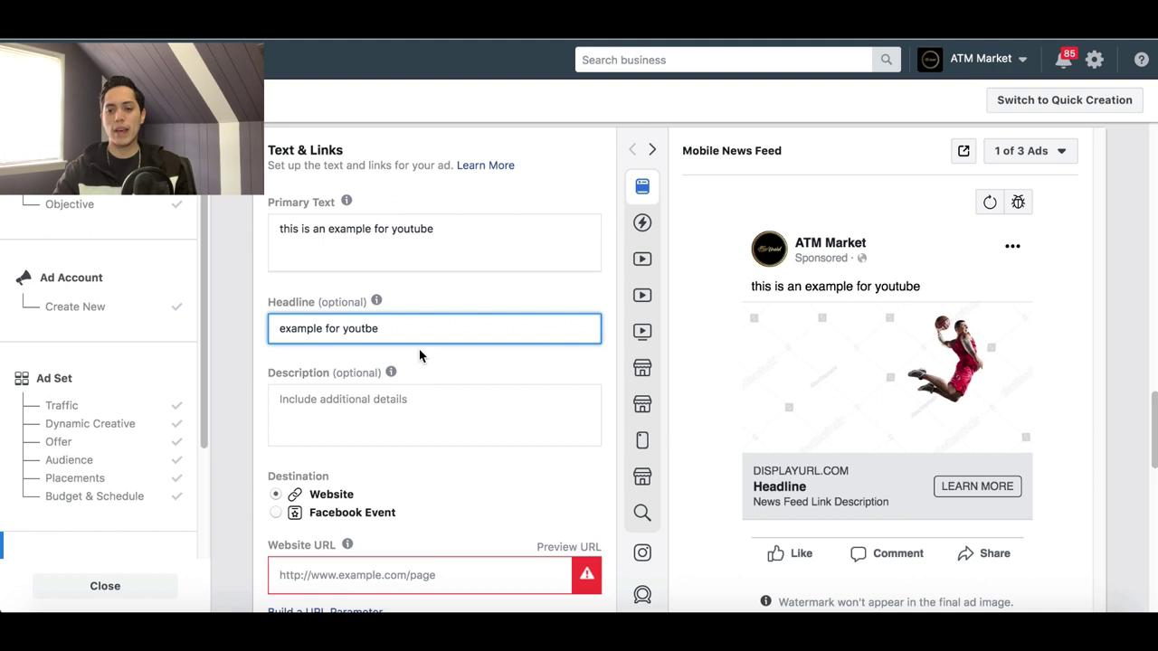
pyautogui.moveTo(375, 306)
pyautogui.moveTo(369, 390)
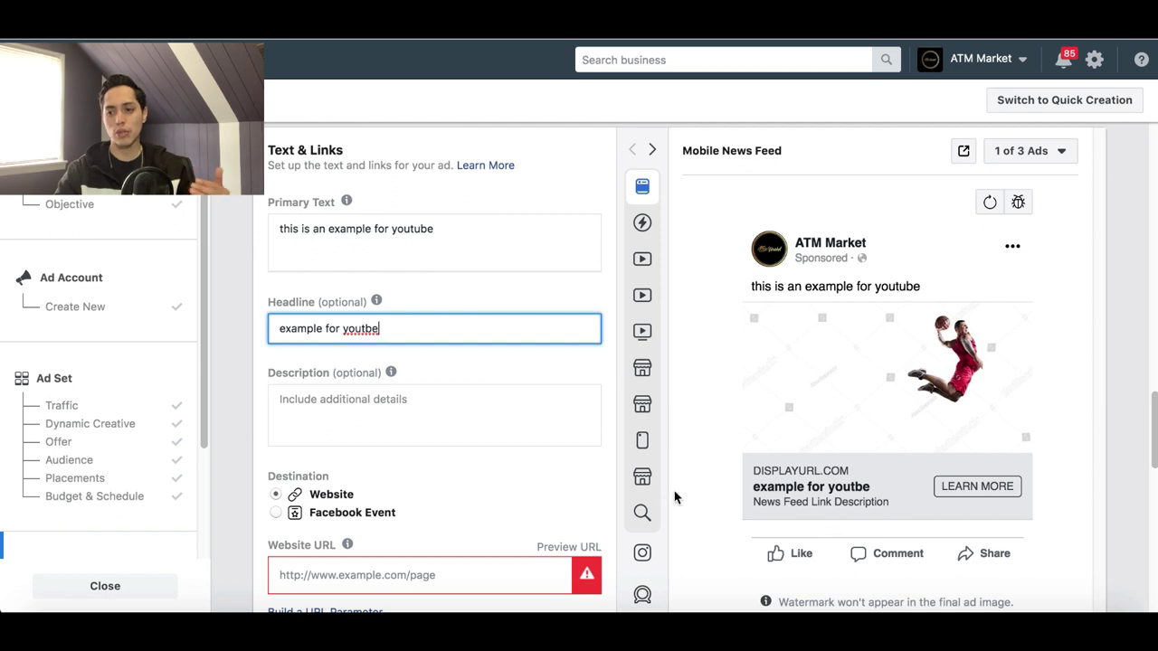
pyautogui.click(570, 423)
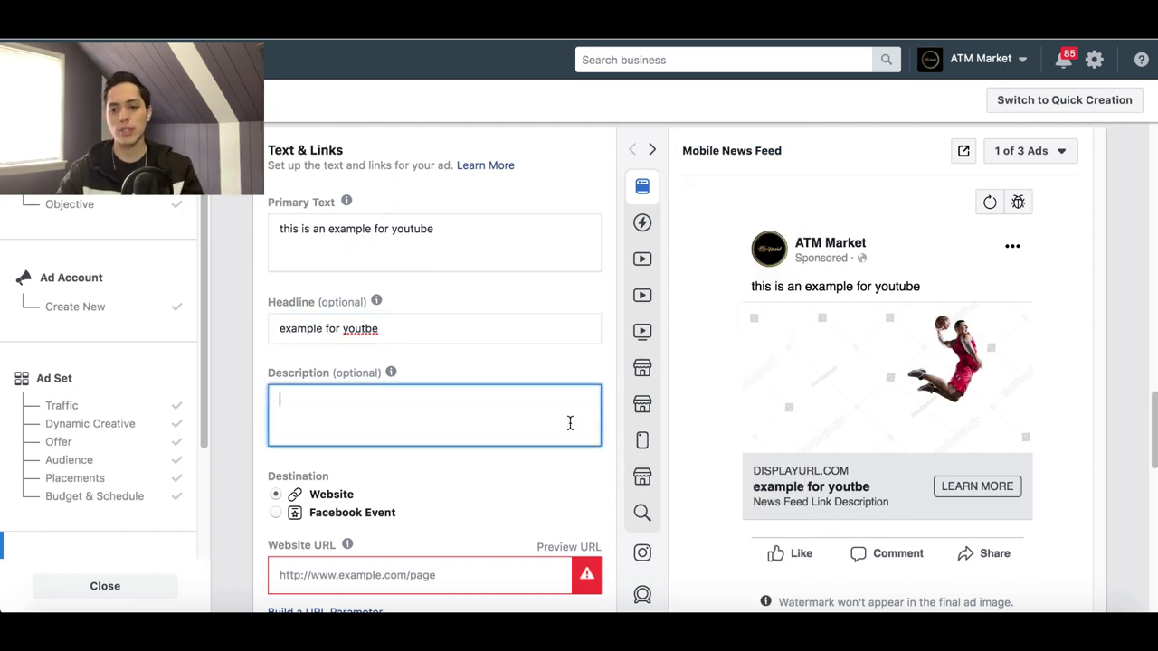
pyautogui.write('anther example for youtbe')
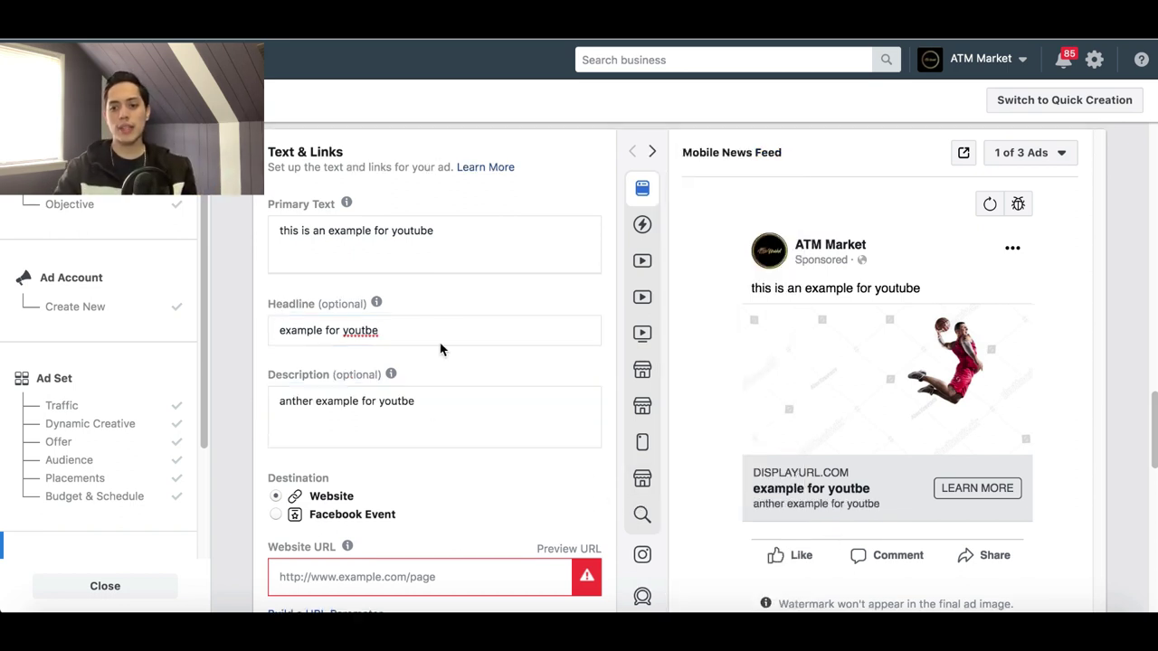
pyautogui.moveTo(330, 383)
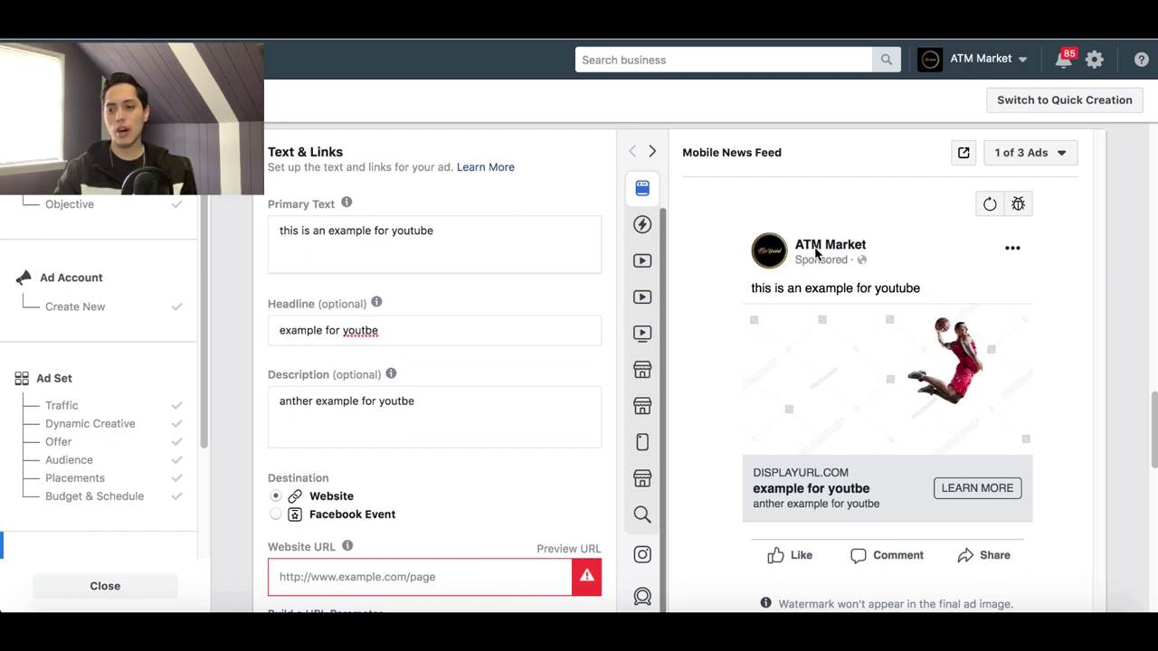
# Step: Set the website URL of the ad's destination to johnescape.com
pyautogui.scroll(-1, 480, 444)
pyautogui.scroll(-3, 480, 447)
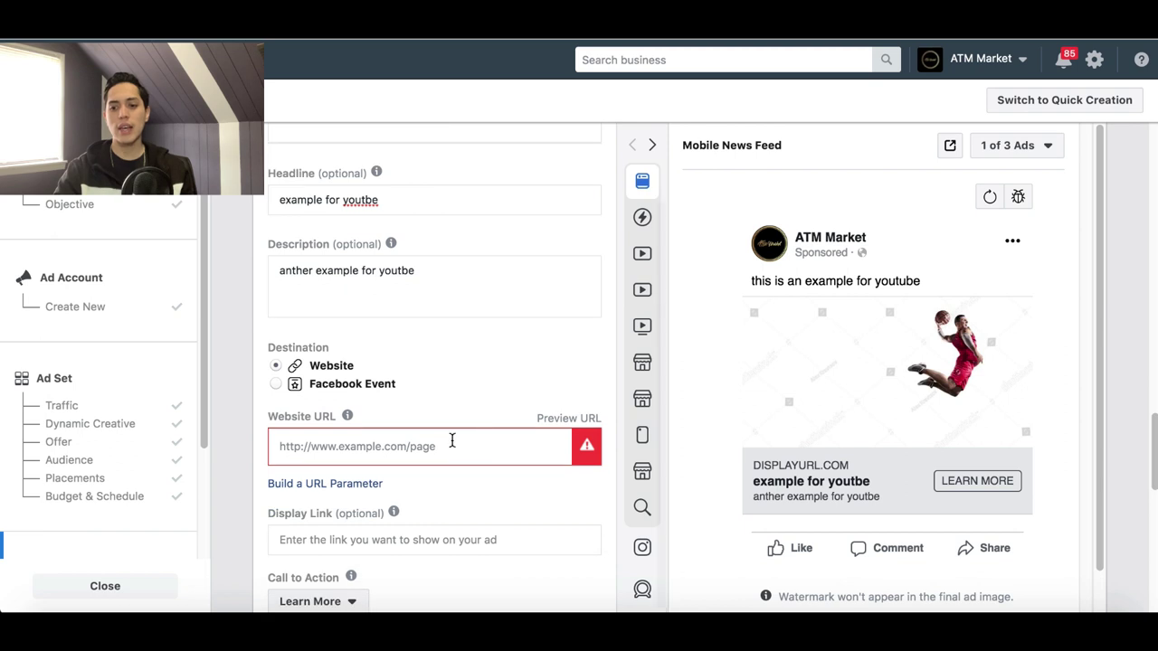
pyautogui.click(374, 449)
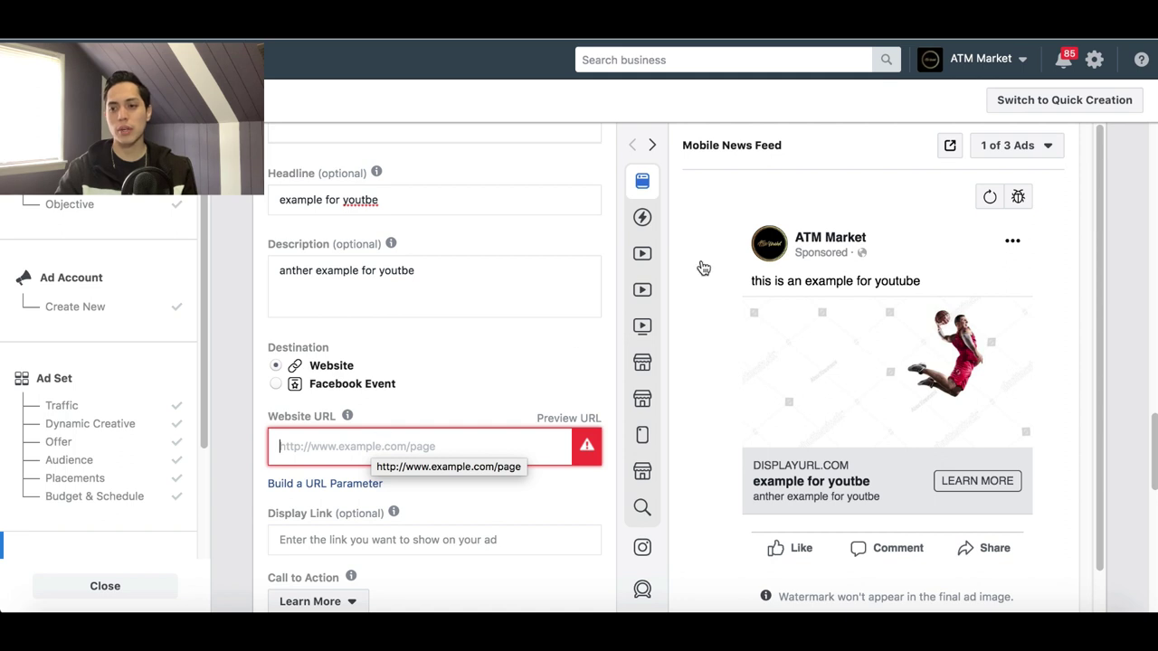
pyautogui.write('johnescape.com')
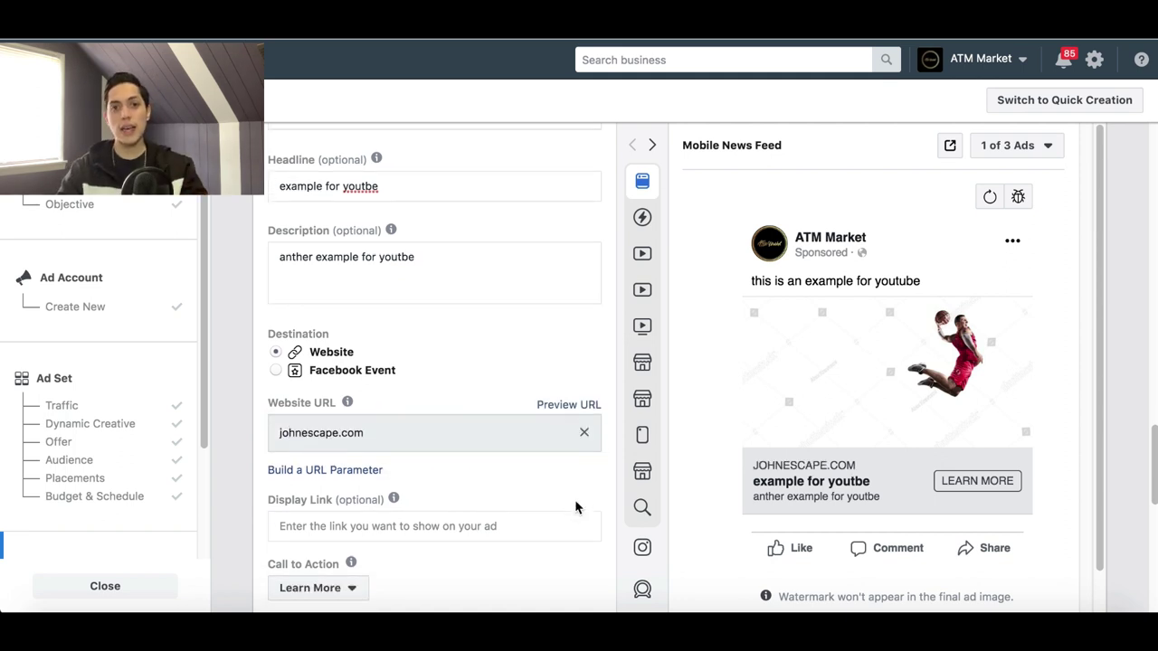
# Step: Set the ad's call to action to Contact Us and review the other available call-to-action options
pyautogui.scroll(-3, 574, 500)
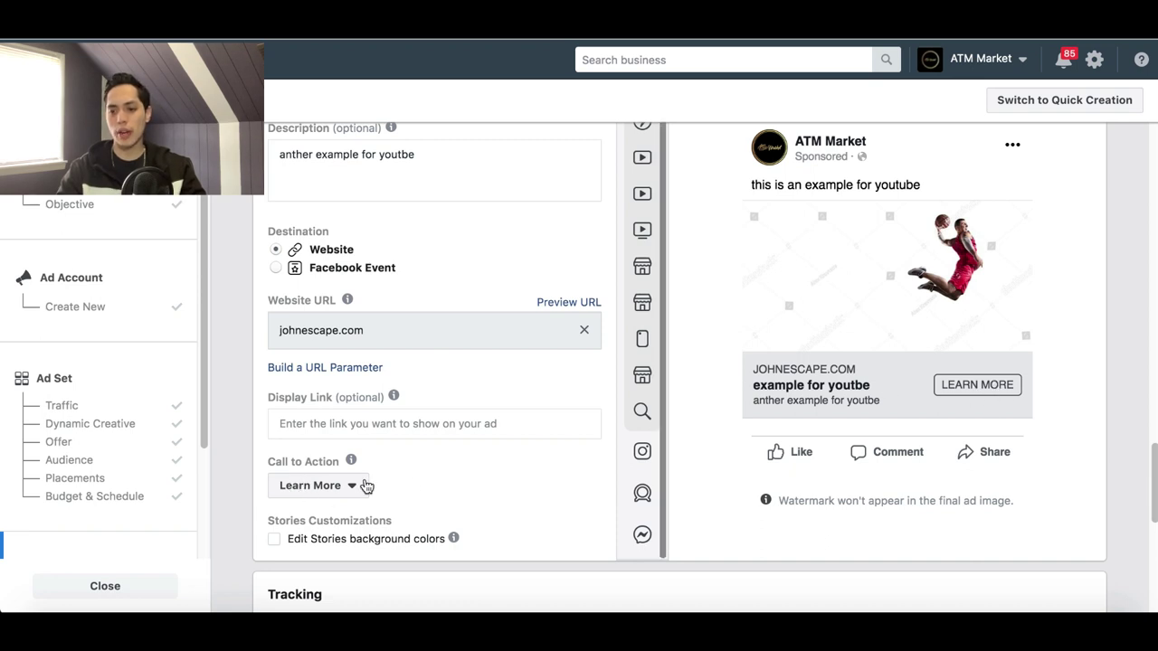
pyautogui.click(333, 488)
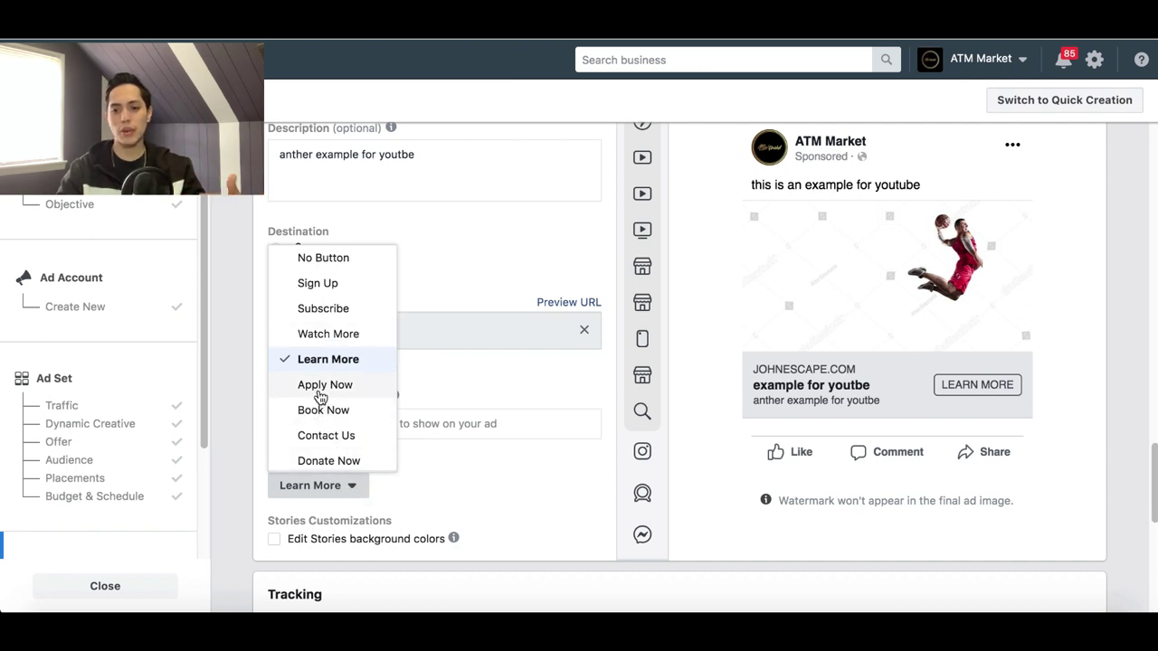
pyautogui.click(331, 443)
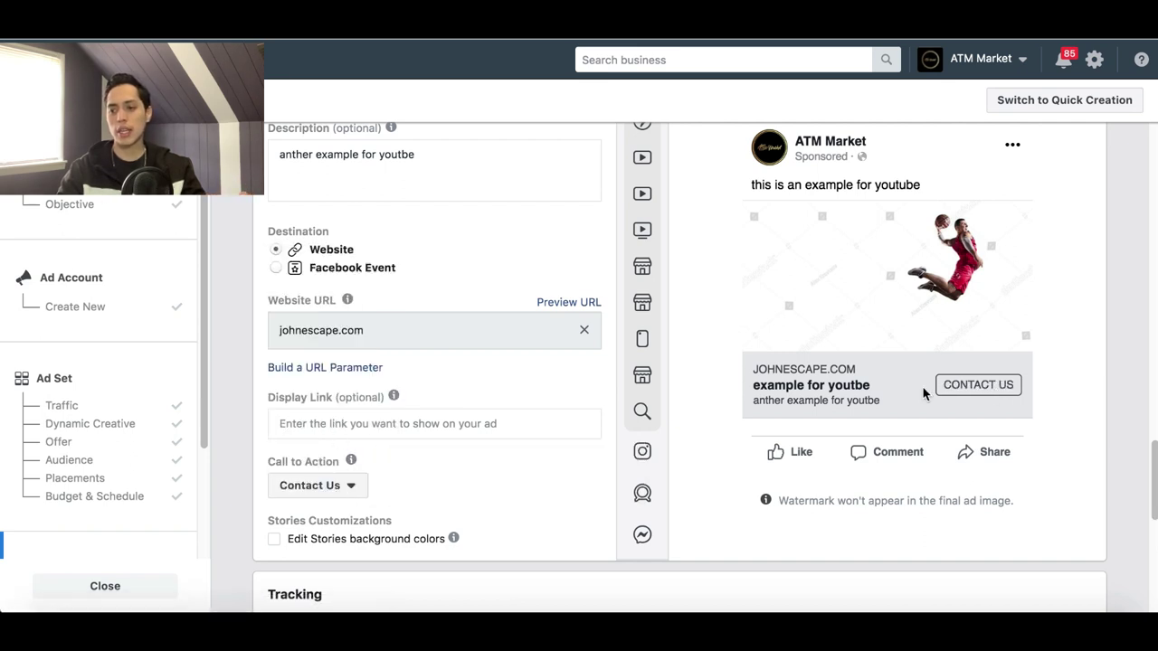
pyautogui.click(342, 494)
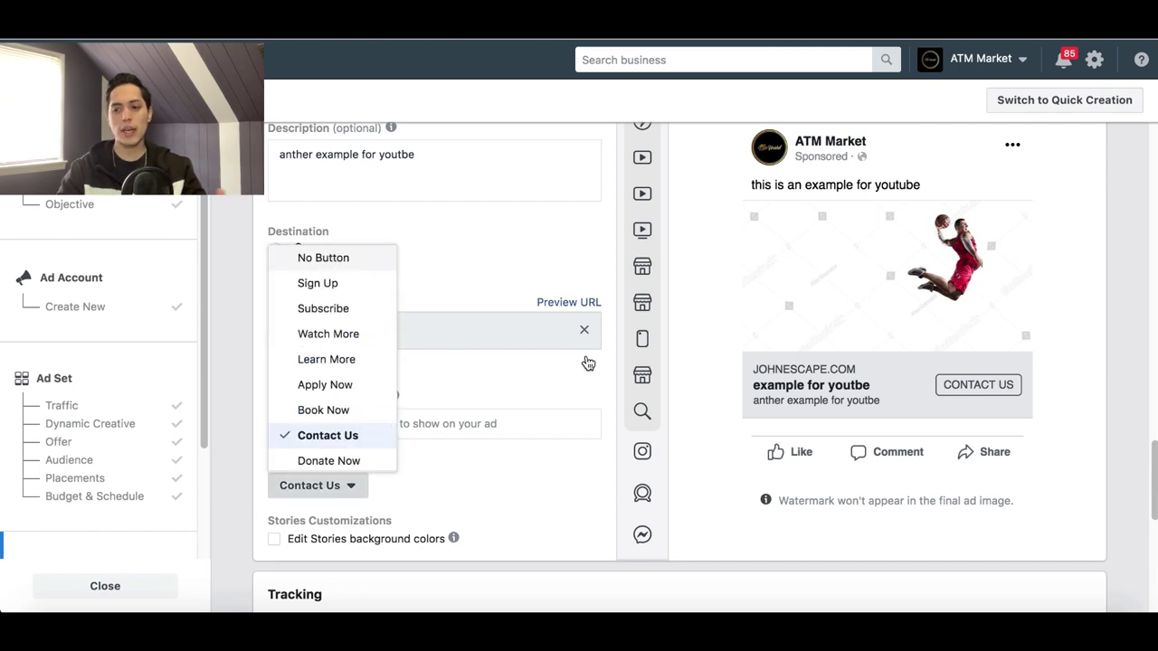
# Step: Set the ad's call to action to No Button and confirm the campaign, dismissing the payment method form without entering any details
pyautogui.press('Return')
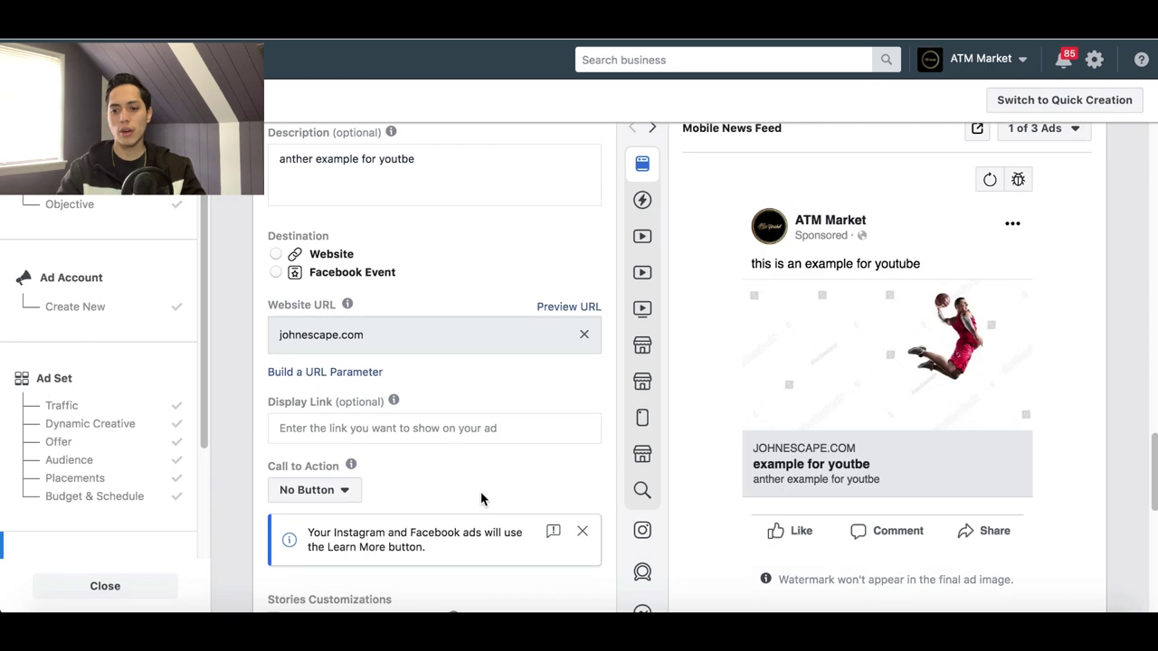
pyautogui.scroll(-15, 481, 491)
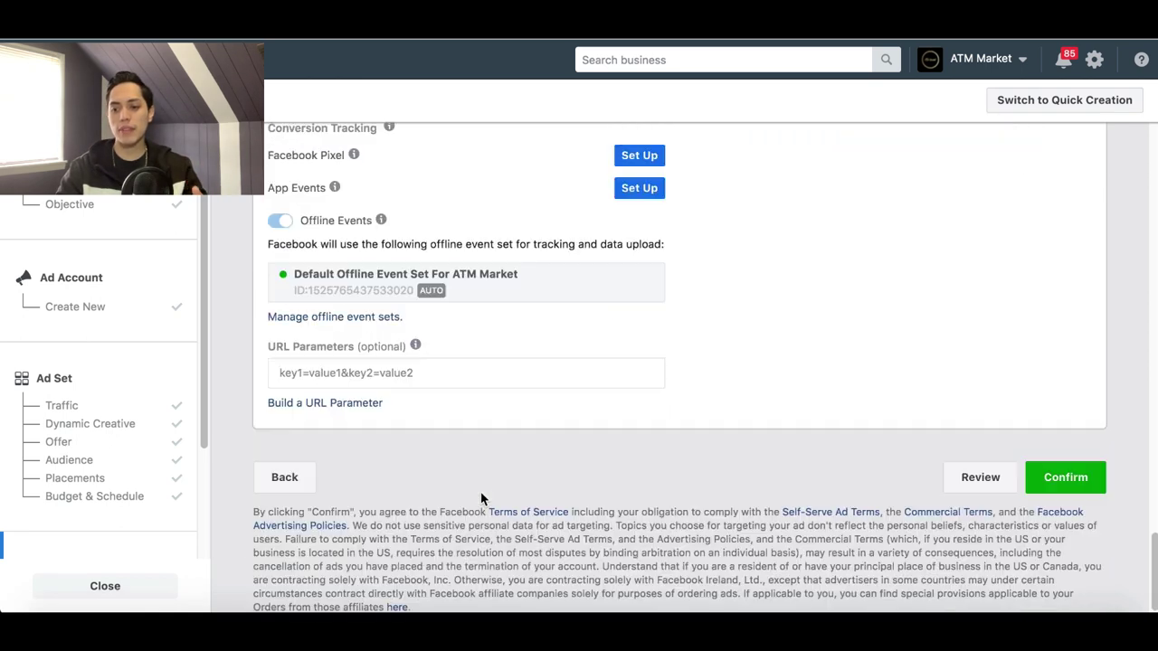
pyautogui.click(1075, 489)
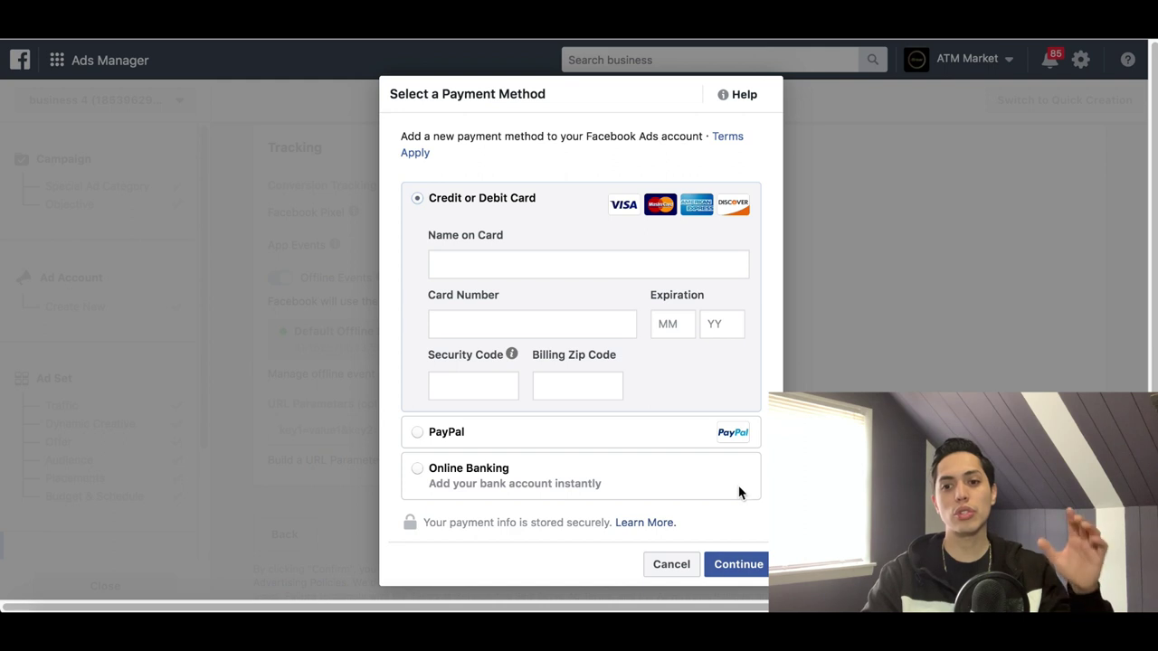
pyautogui.click(671, 564)
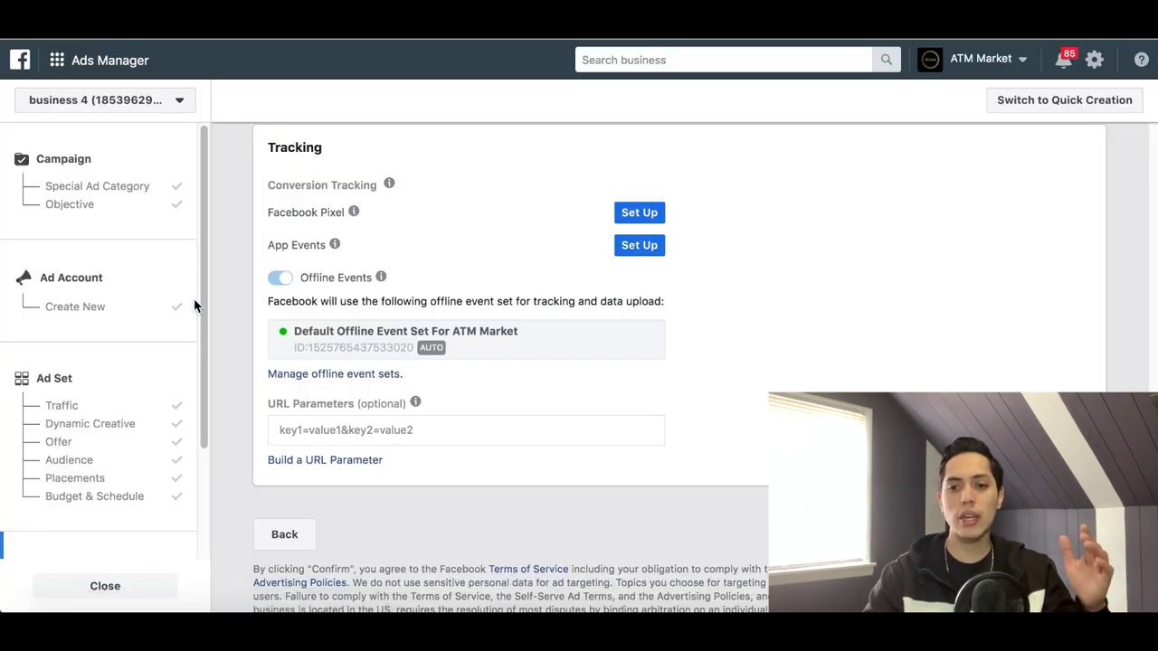
# Step: Leave the campaign creation for the Business Manager home page and open the ATMM ad account
pyautogui.click(22, 62)
pyautogui.click(747, 289)
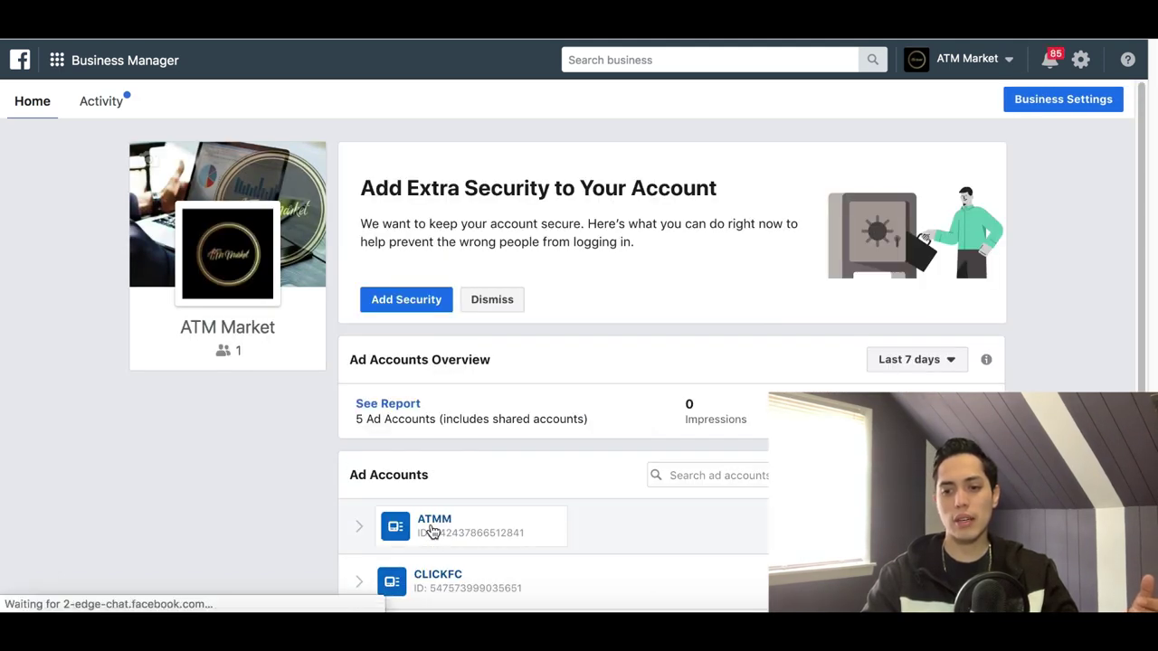
pyautogui.click(434, 528)
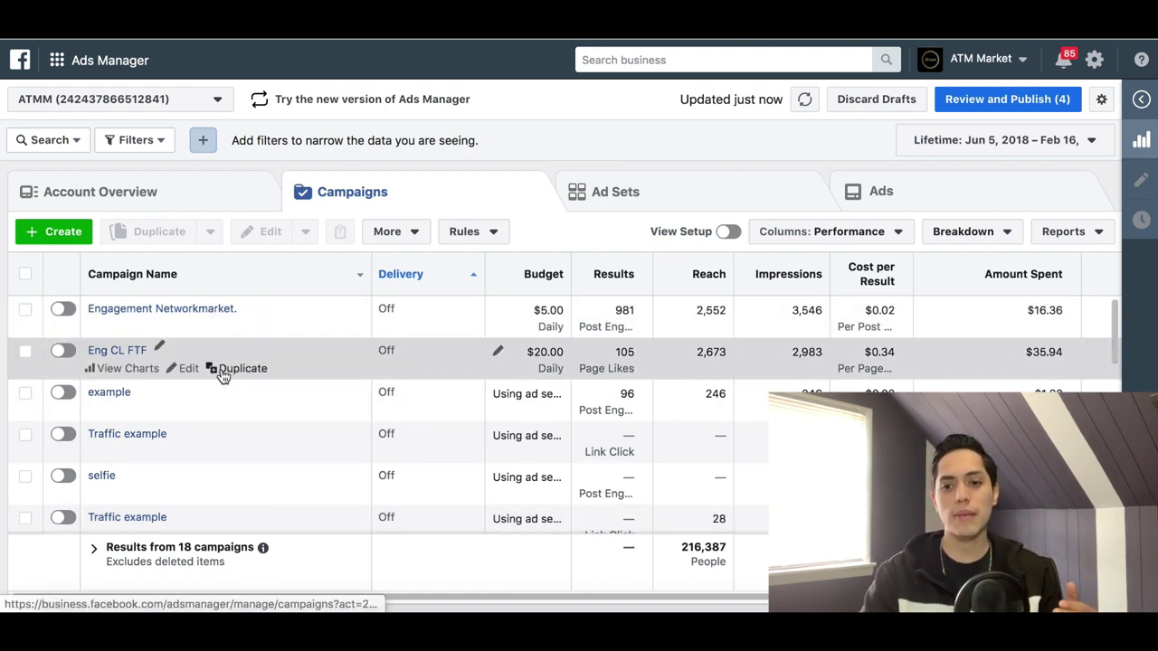
# Step: View the ad sets and ads belonging to the "Engagement Networkmarket." campaign
pyautogui.click(205, 312)
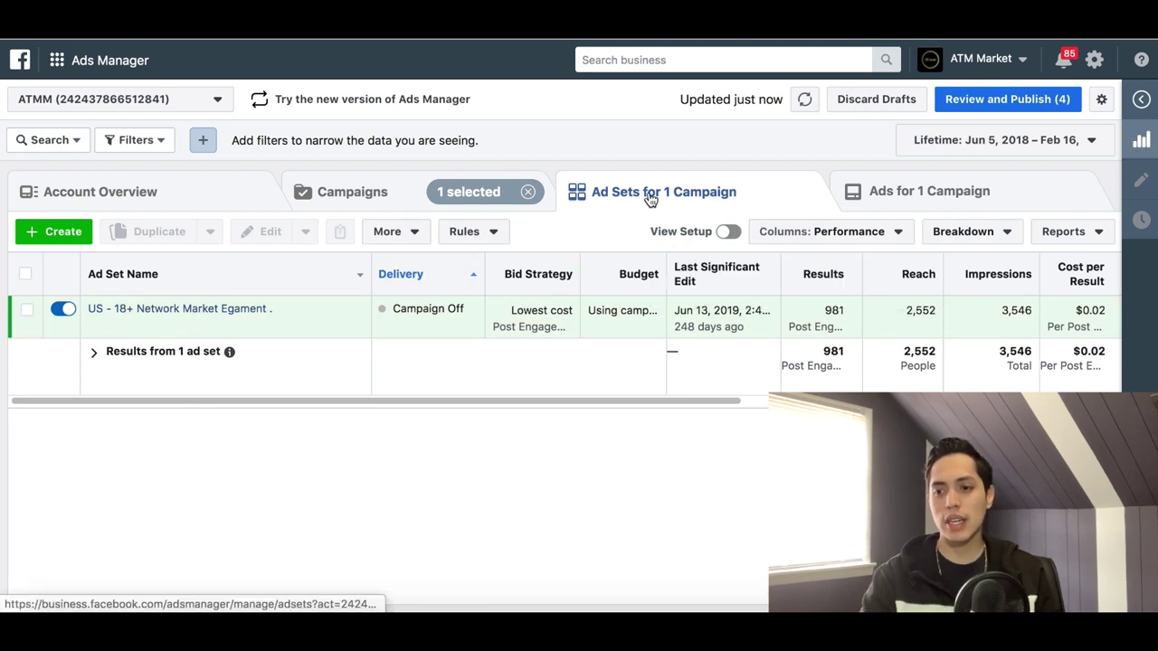
pyautogui.click(941, 193)
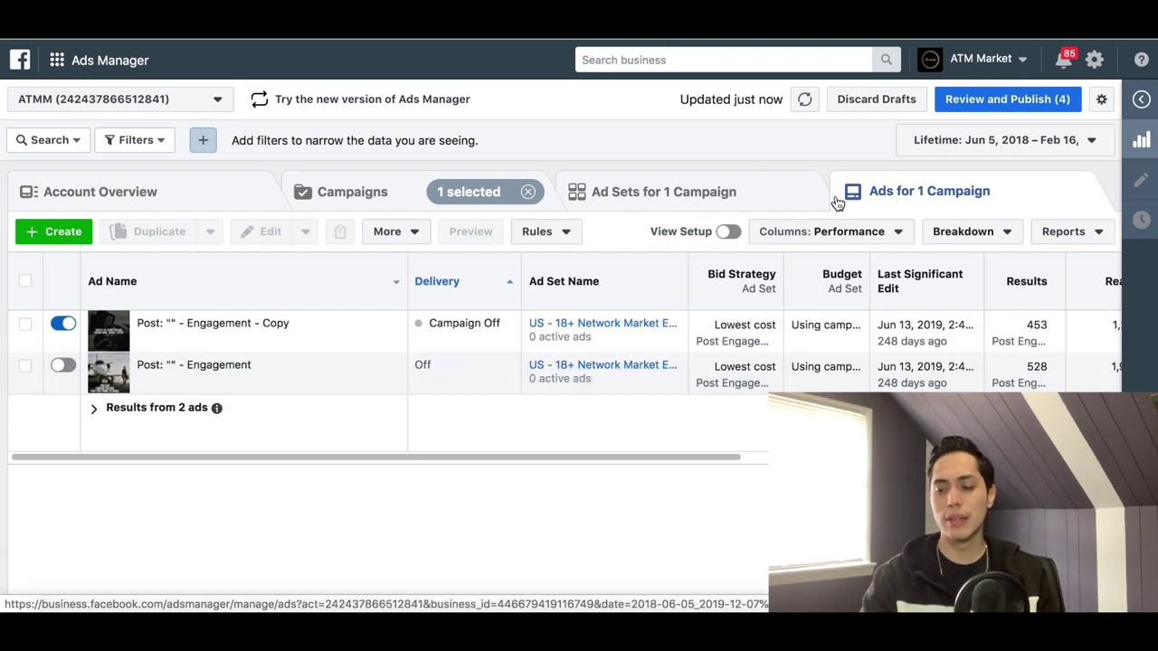
pyautogui.click(650, 194)
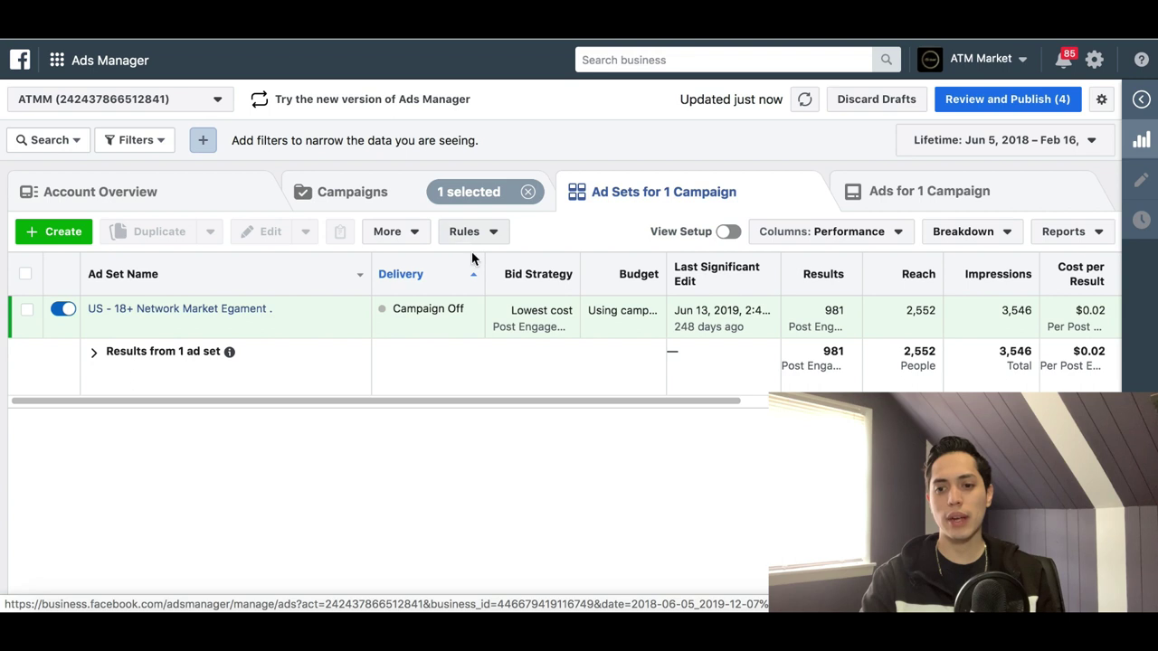
# Step: Review the locations, age, gender and detailed targeting of the "US - 18+ Network Market Egament ." ad set and return to the ad set list
pyautogui.click(185, 327)
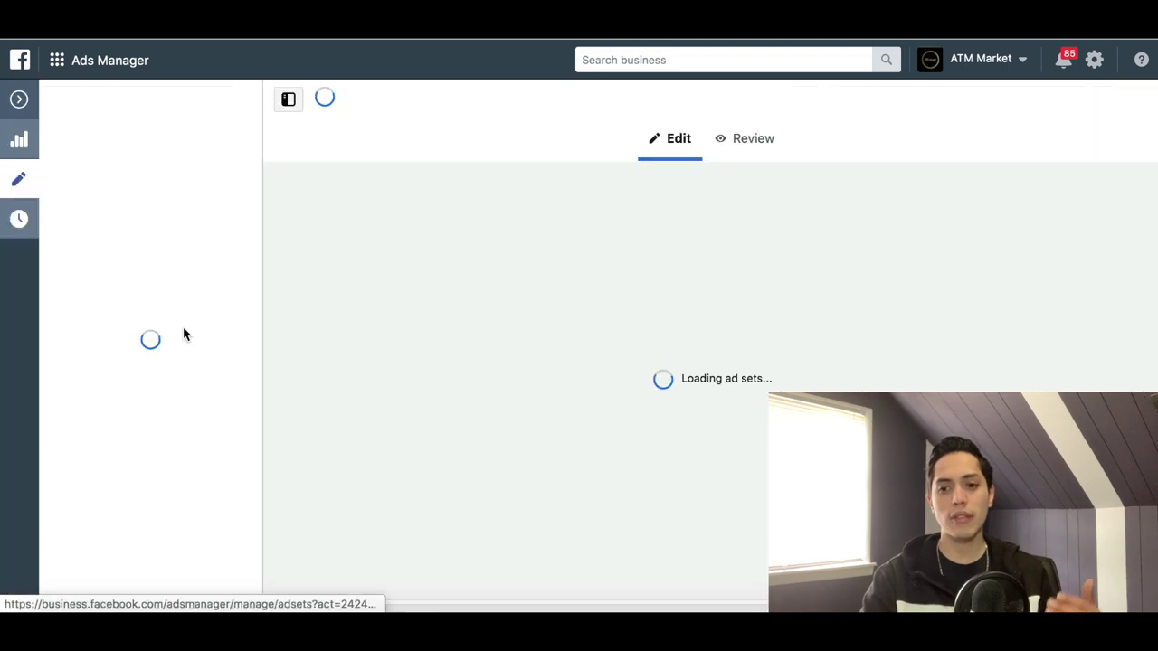
pyautogui.scroll(-1, 395, 444)
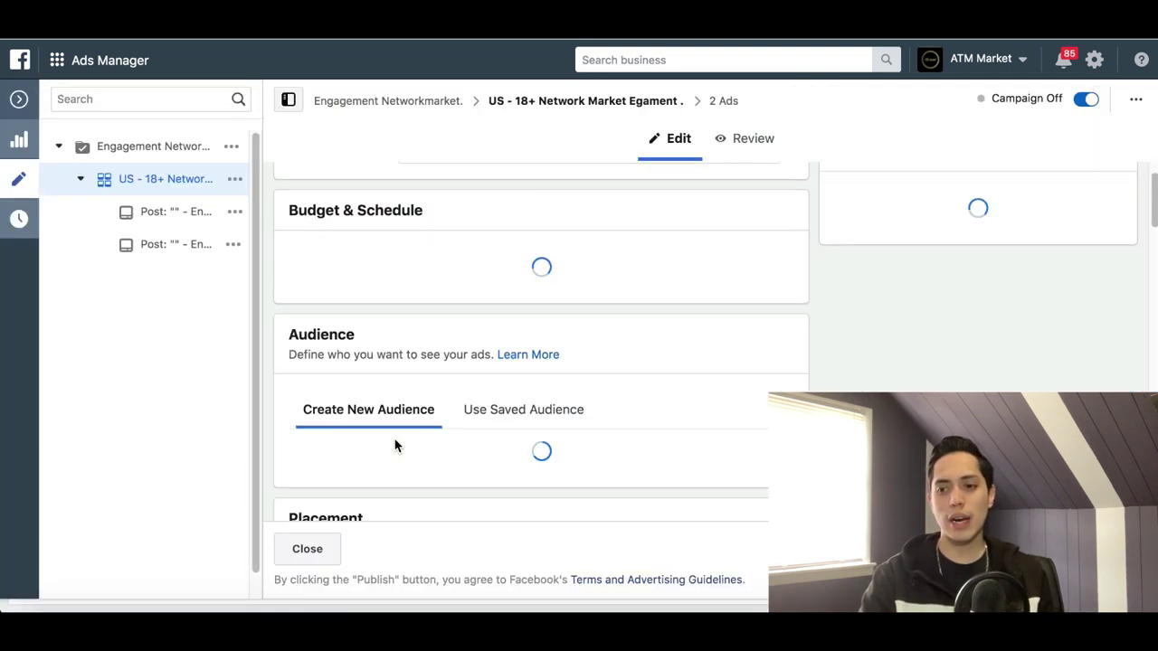
pyautogui.scroll(-2, 450, 453)
pyautogui.scroll(-5, 450, 452)
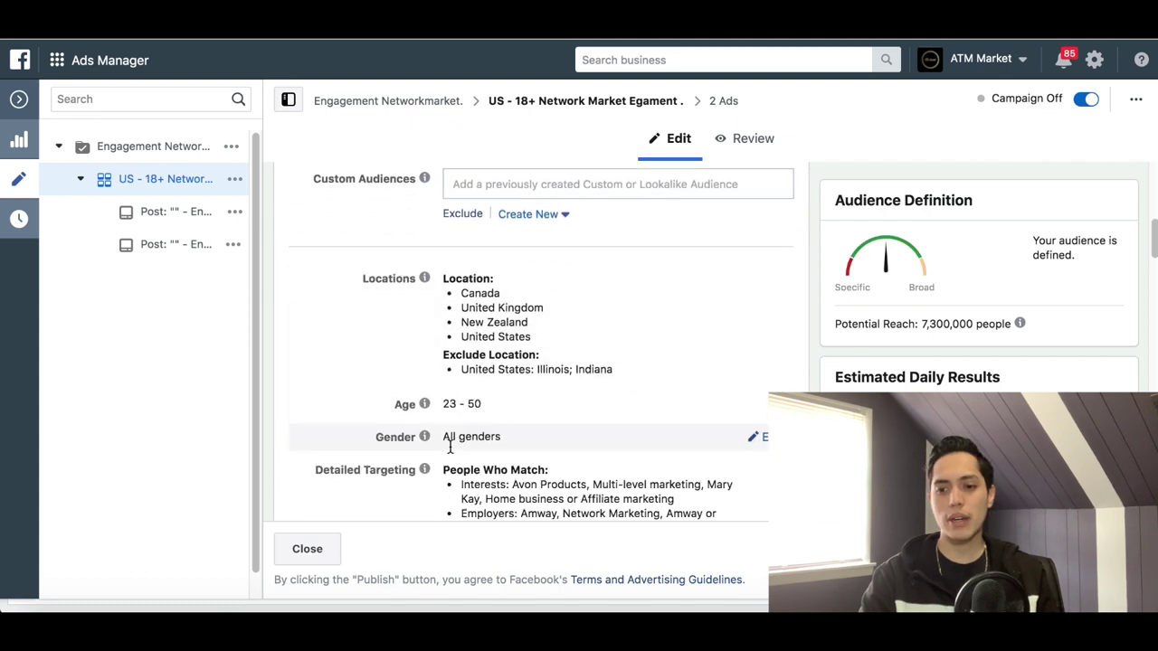
pyautogui.scroll(-3, 452, 449)
pyautogui.scroll(4, 453, 450)
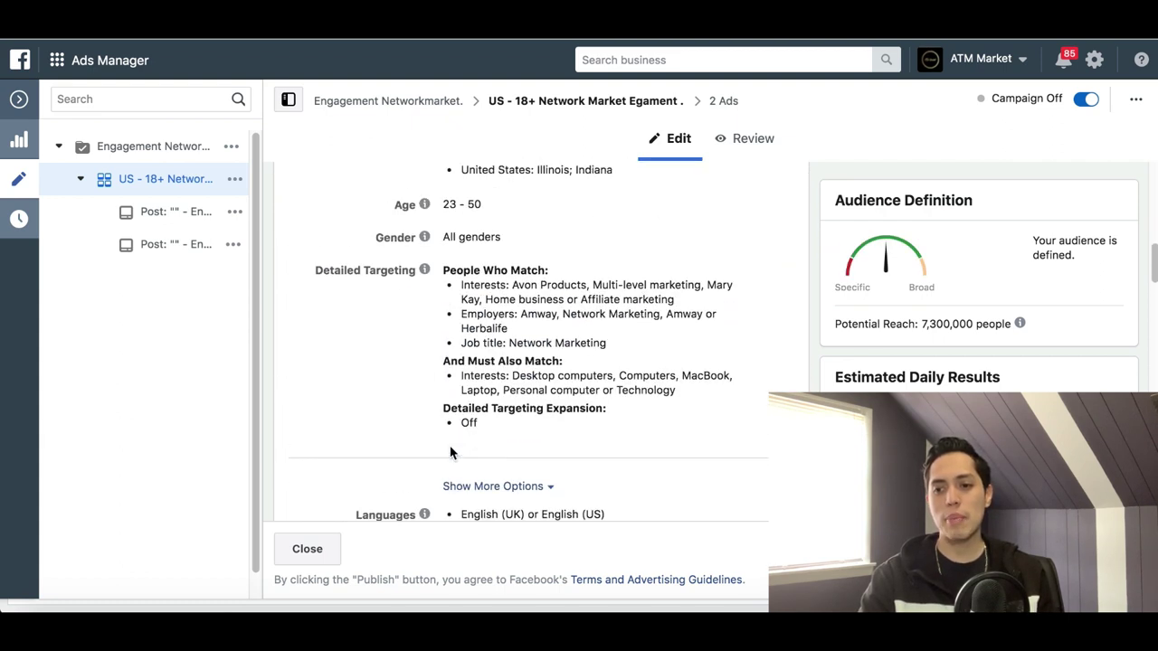
pyautogui.scroll(3, 514, 337)
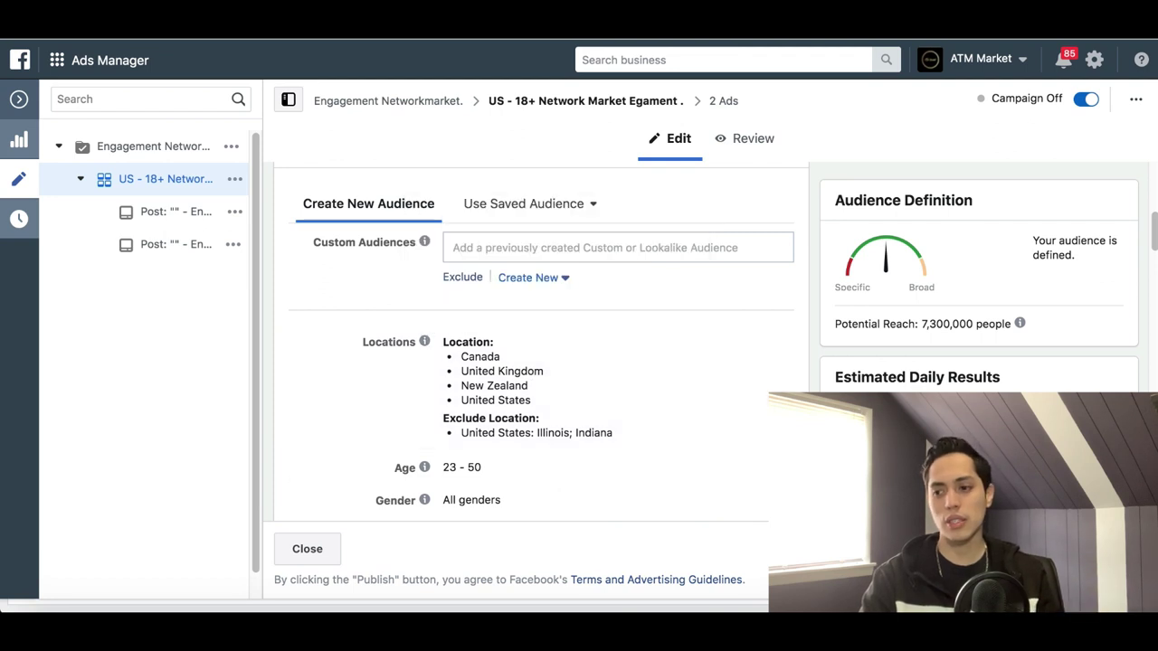
pyautogui.click(19, 99)
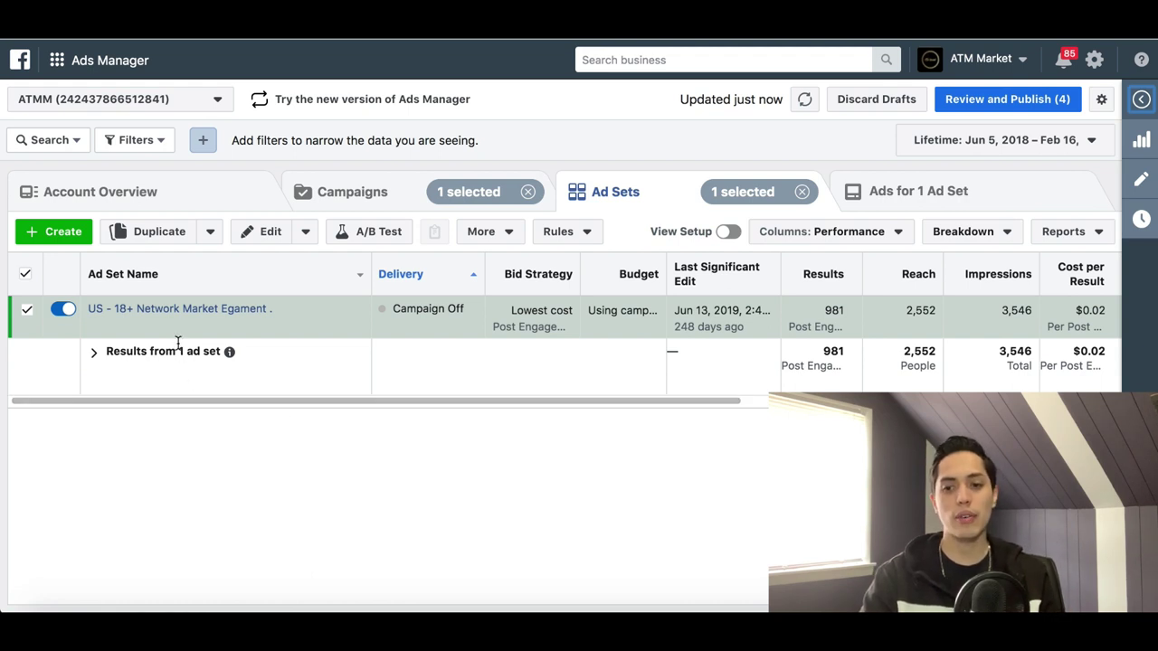
# Step: Review the options for duplicating the "US - 18+ Network Market Egament ." ad set and close them without making a copy
pyautogui.moveTo(188, 327)
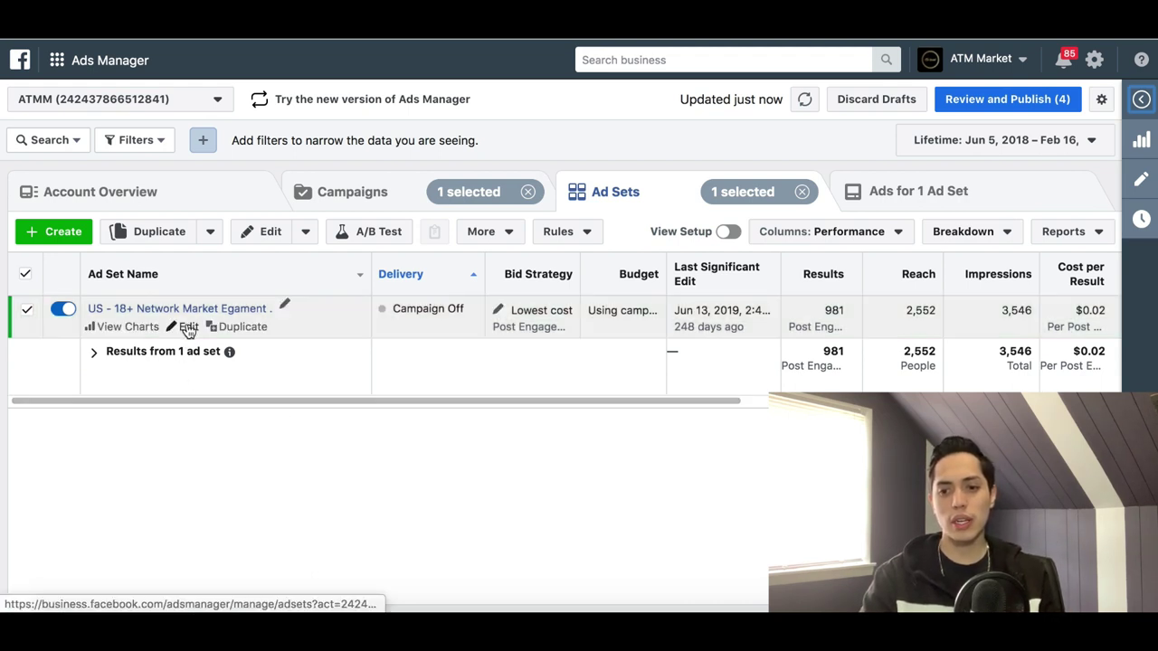
pyautogui.click(237, 327)
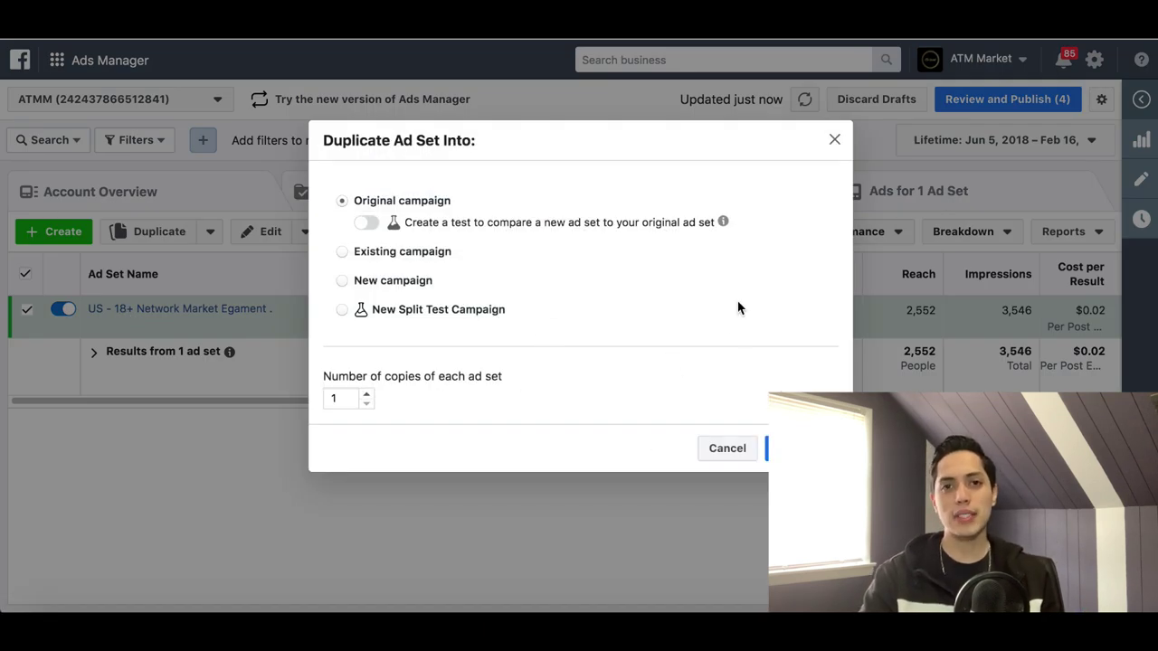
pyautogui.click(835, 141)
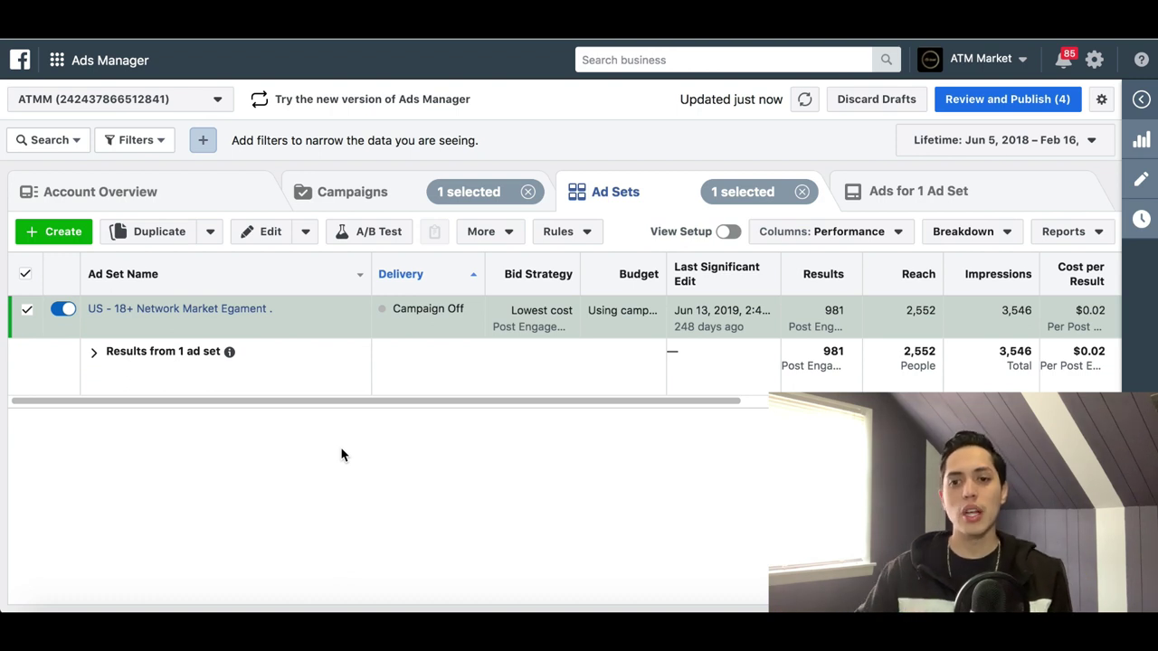
# Step: Switch to Events Manager to view the ATMM account's data sources and pixel
pyautogui.click(58, 61)
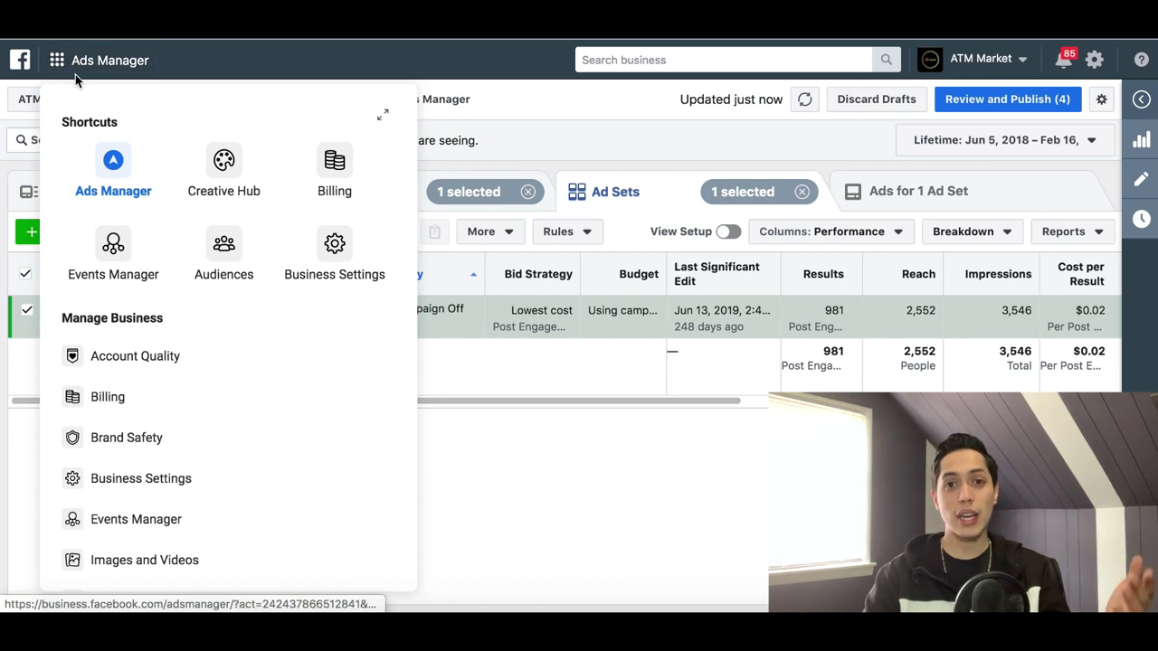
pyautogui.scroll(-1, 175, 487)
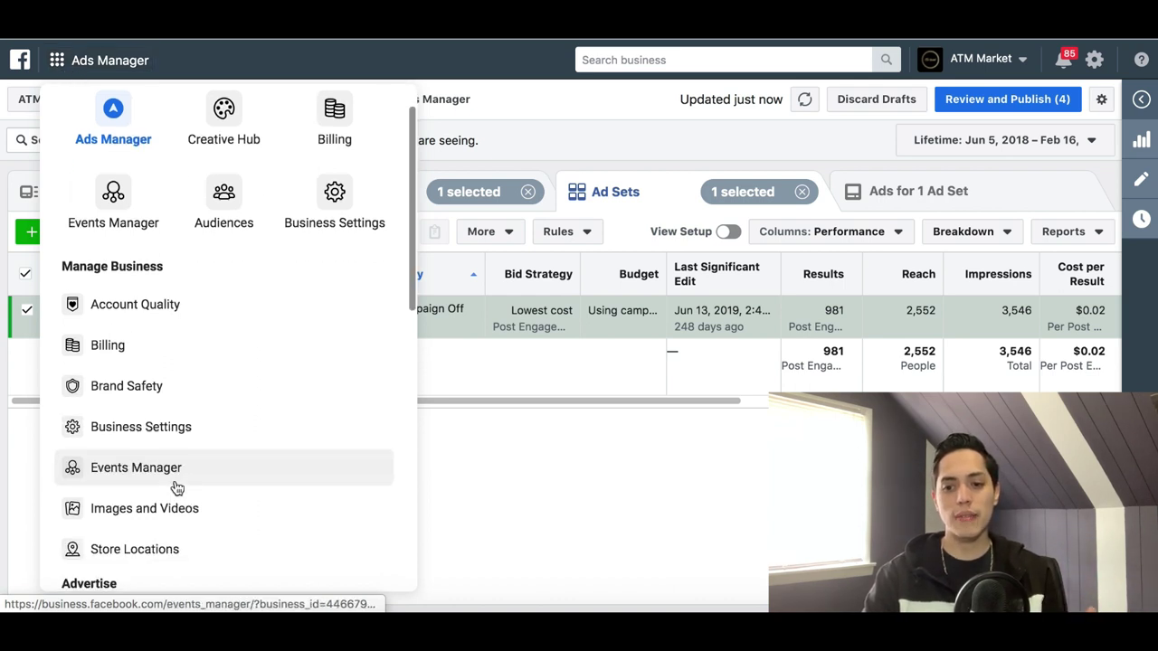
pyautogui.click(134, 460)
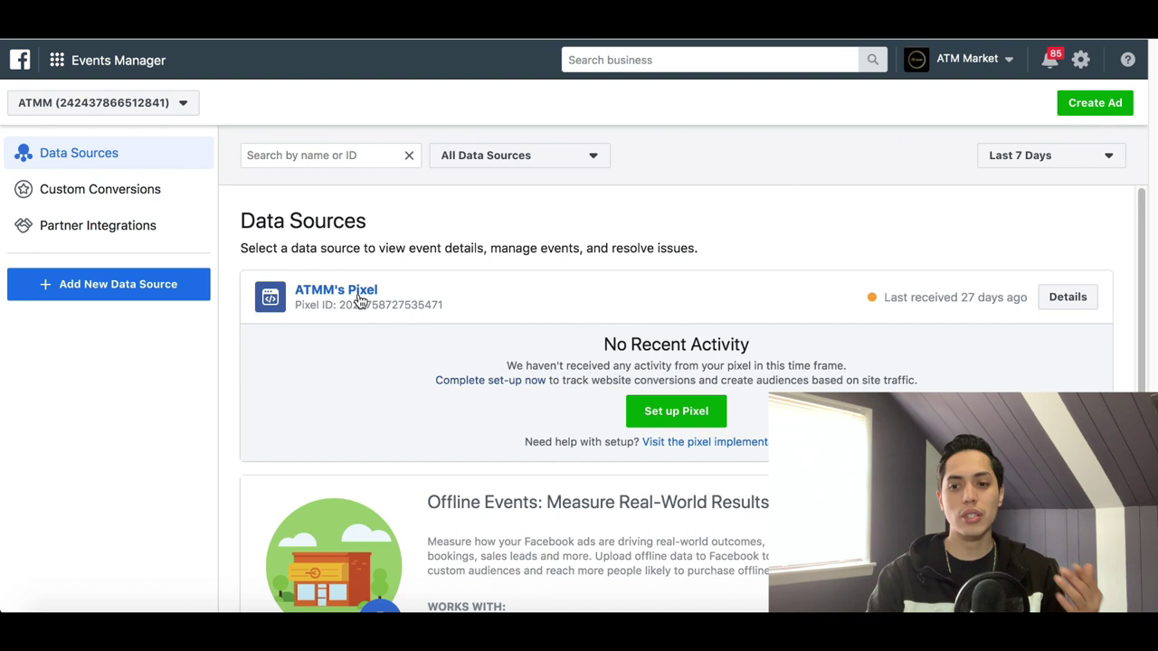
# Step: Look through the ATMM account's custom and lookalike audiences in Audiences and head back to the Business Manager home page
pyautogui.click(52, 65)
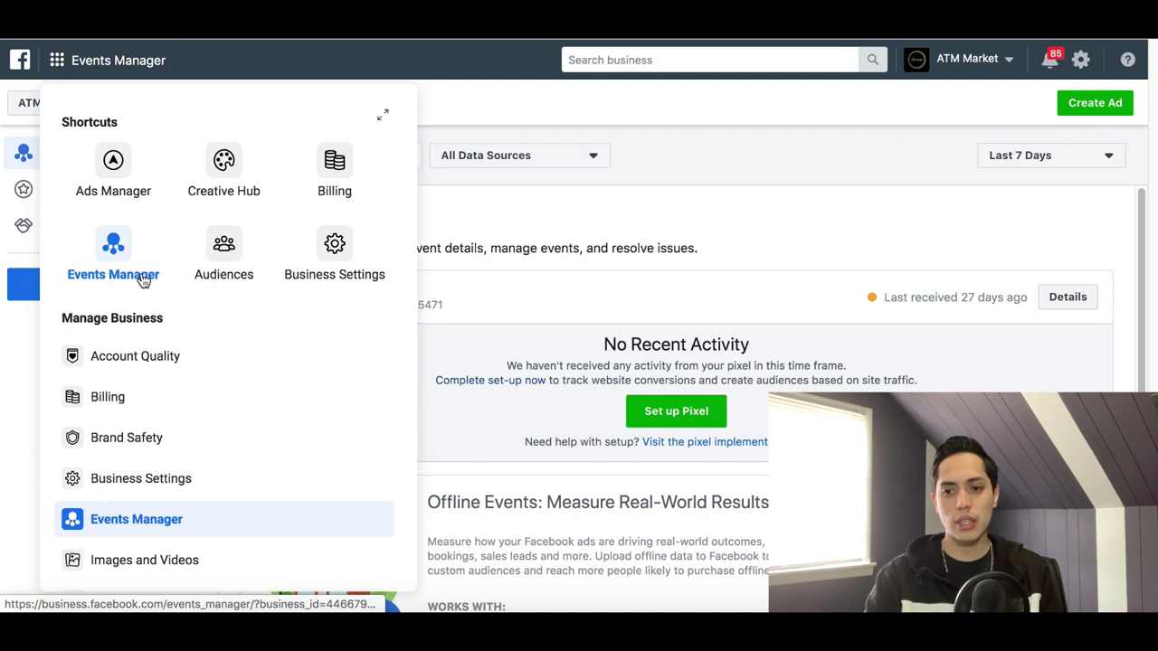
pyautogui.click(218, 263)
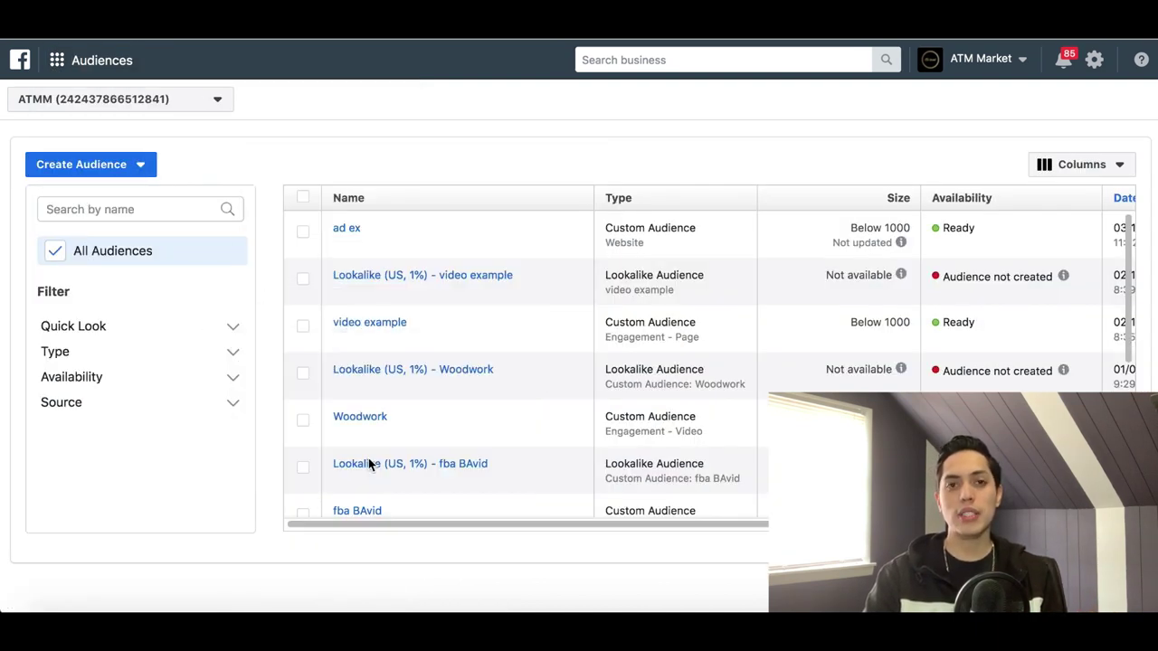
pyautogui.moveTo(406, 257)
pyautogui.scroll(-5, 401, 447)
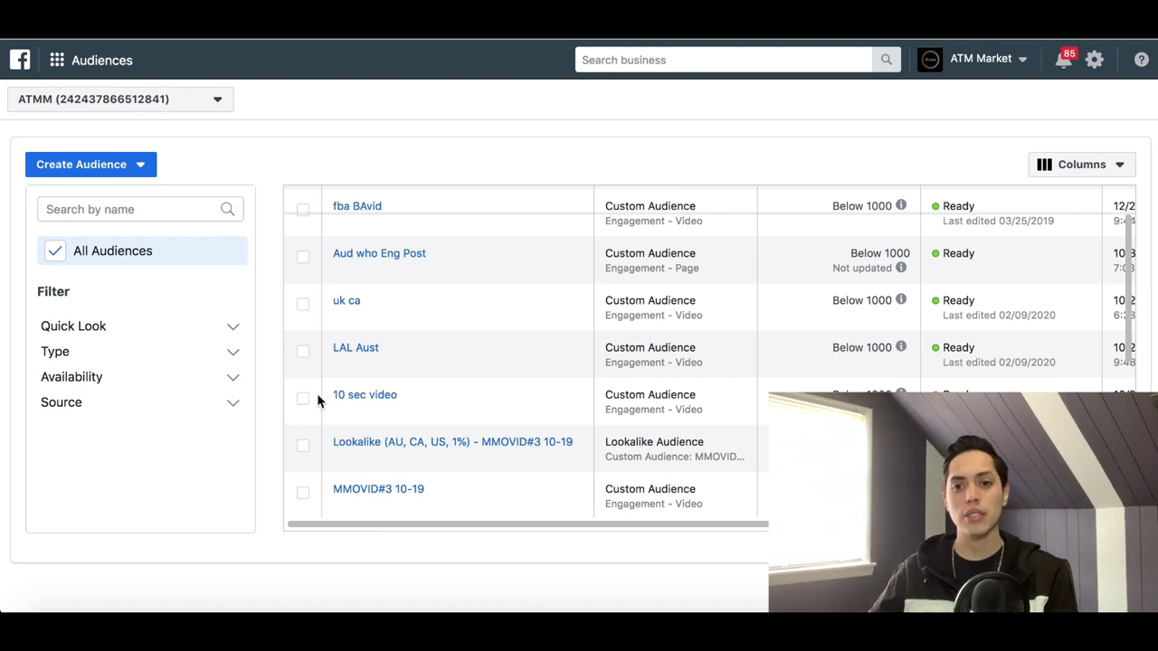
pyautogui.click(22, 60)
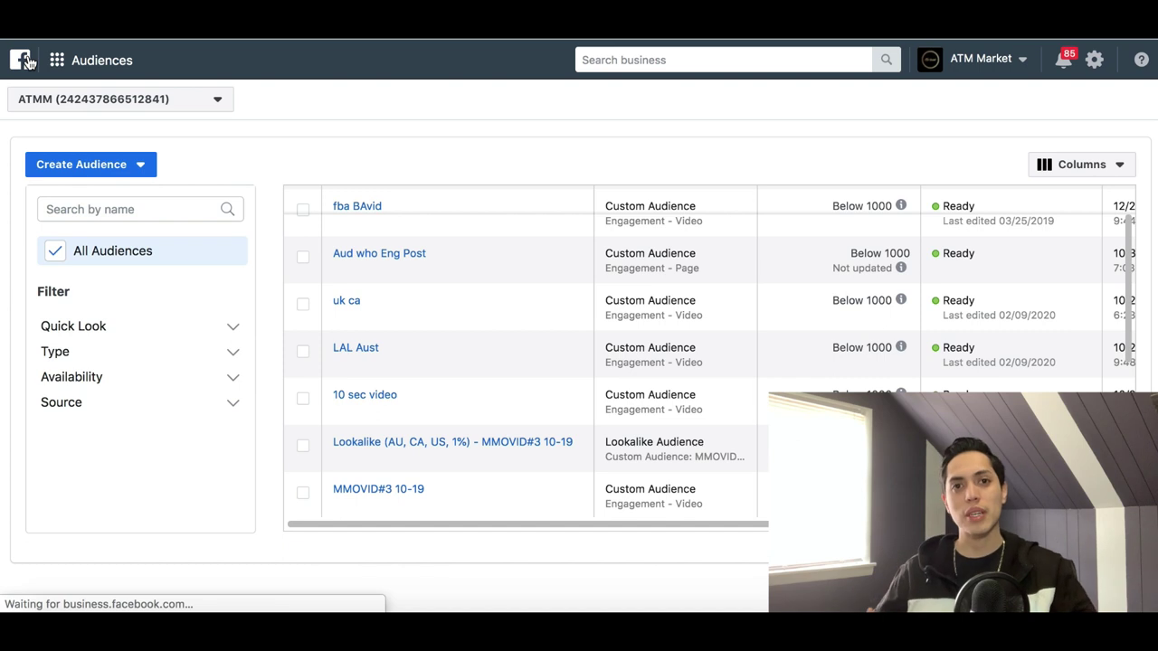